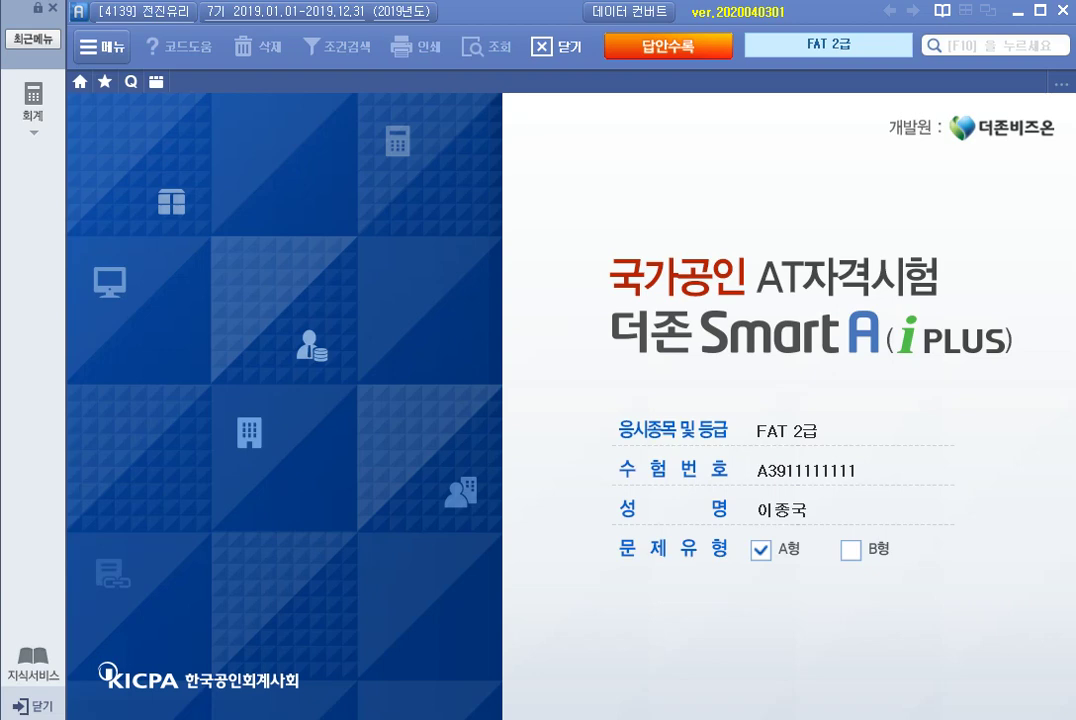
Open 거래처등록 from the 기초정보관리 section of the 재무회계 full menu.
left_click(33, 105)
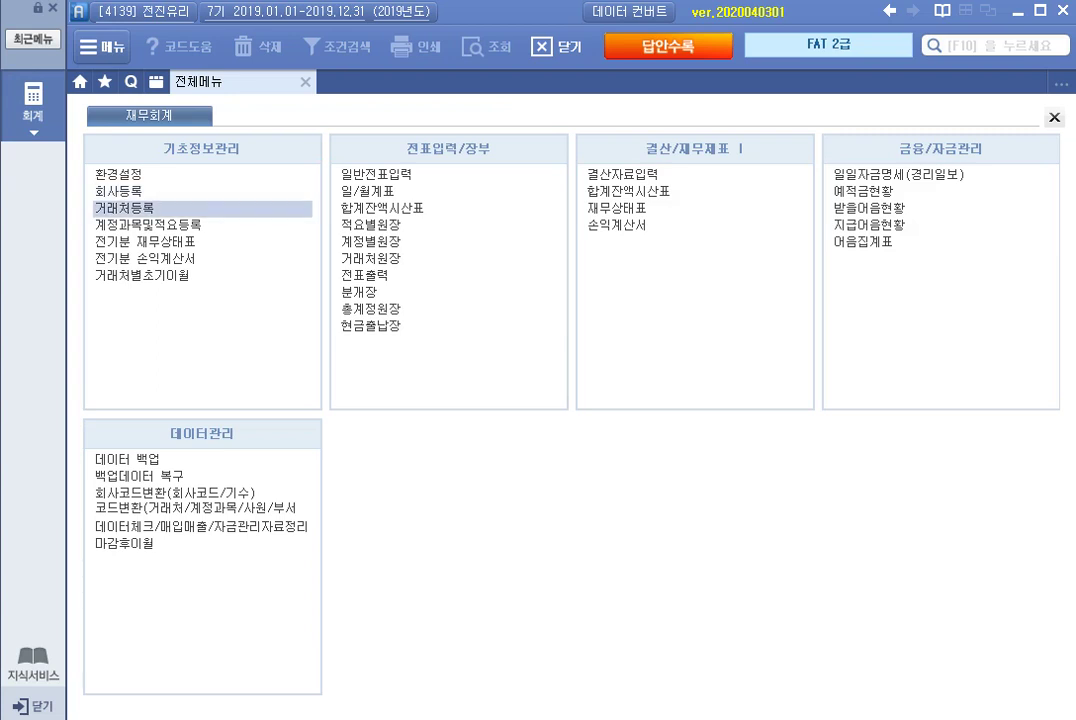
left_click(150, 208)
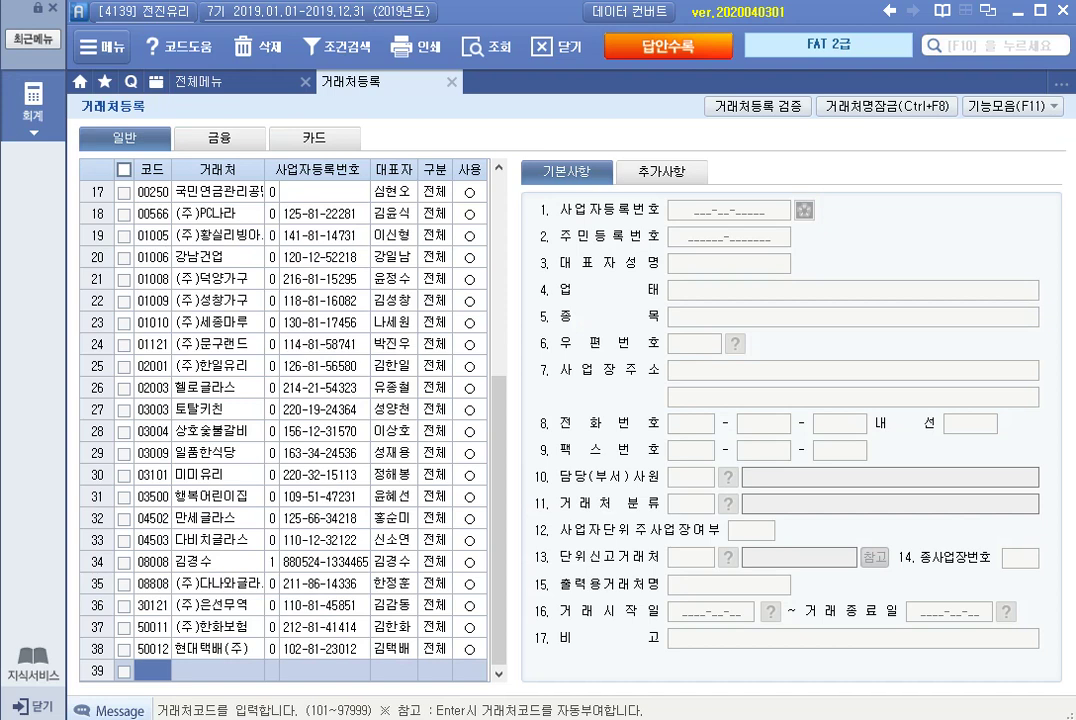
Replace (주)은선무역's representative name with the new name and bring up the postal-code search.
left_click(218, 605)
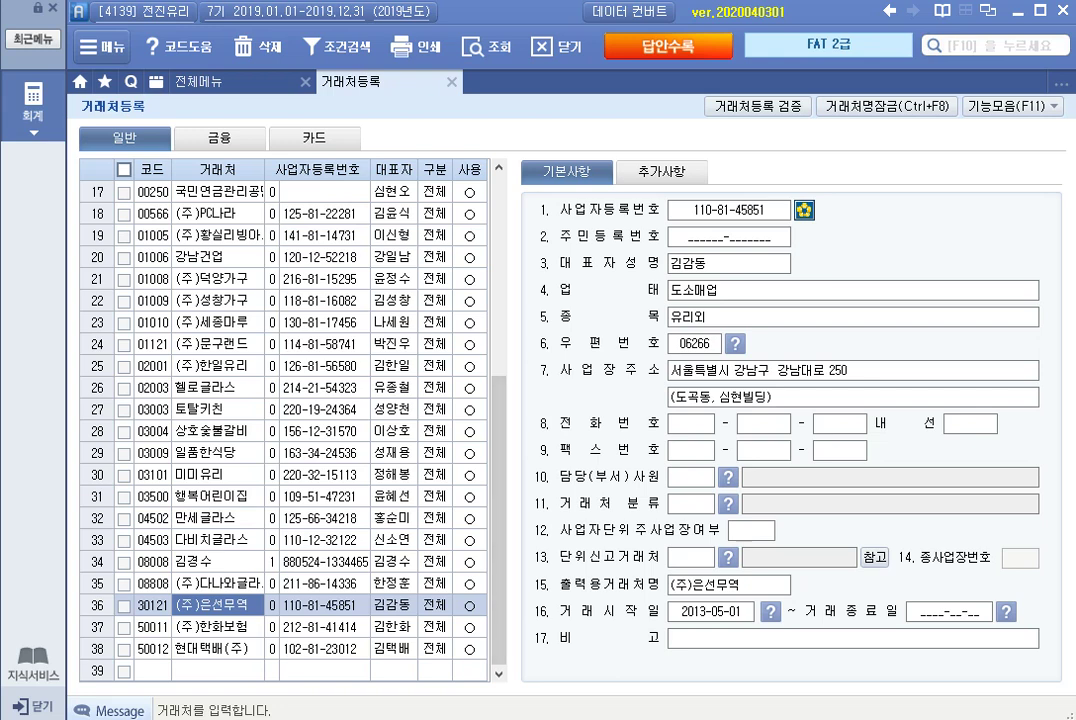
left_click(729, 264)
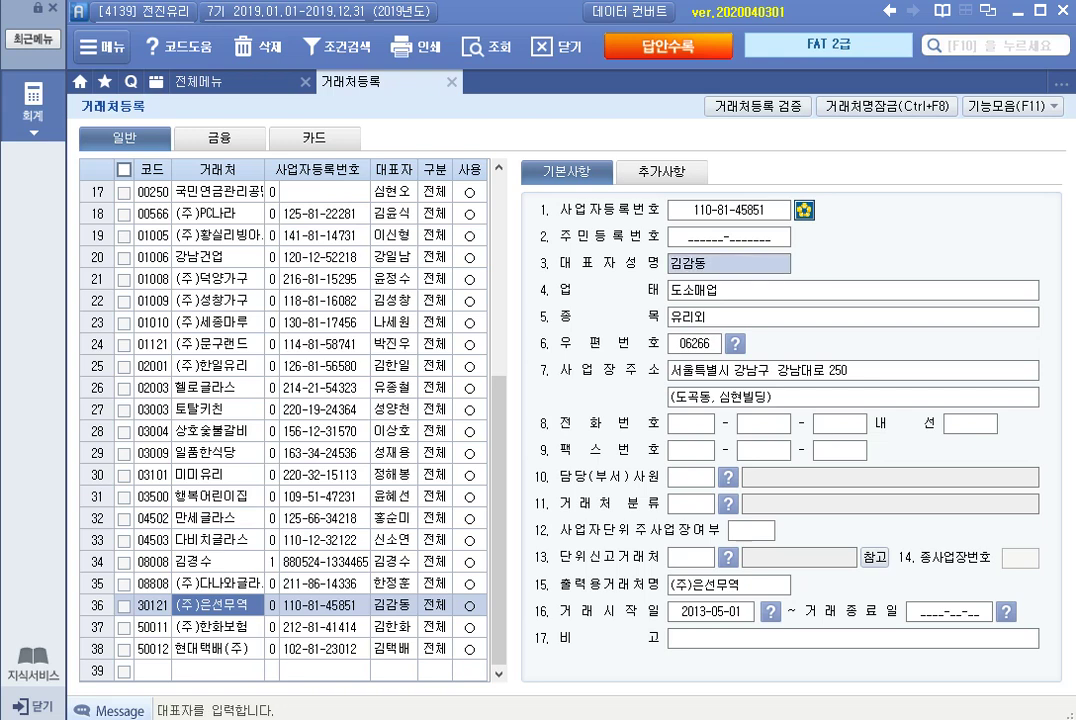
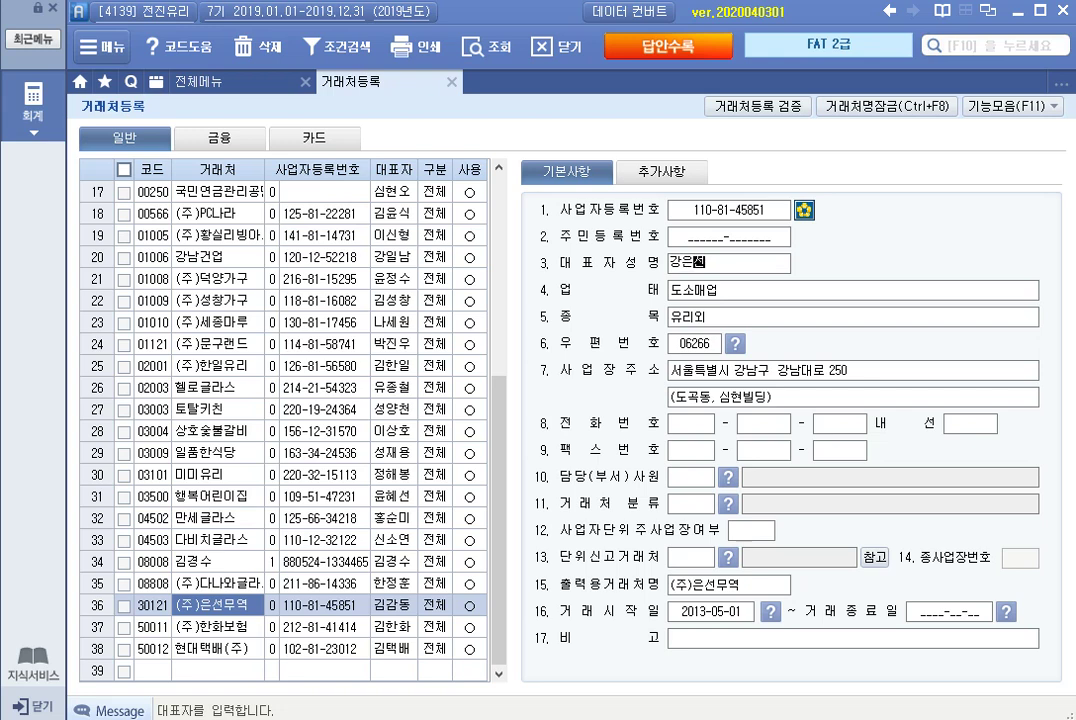
key("Return")
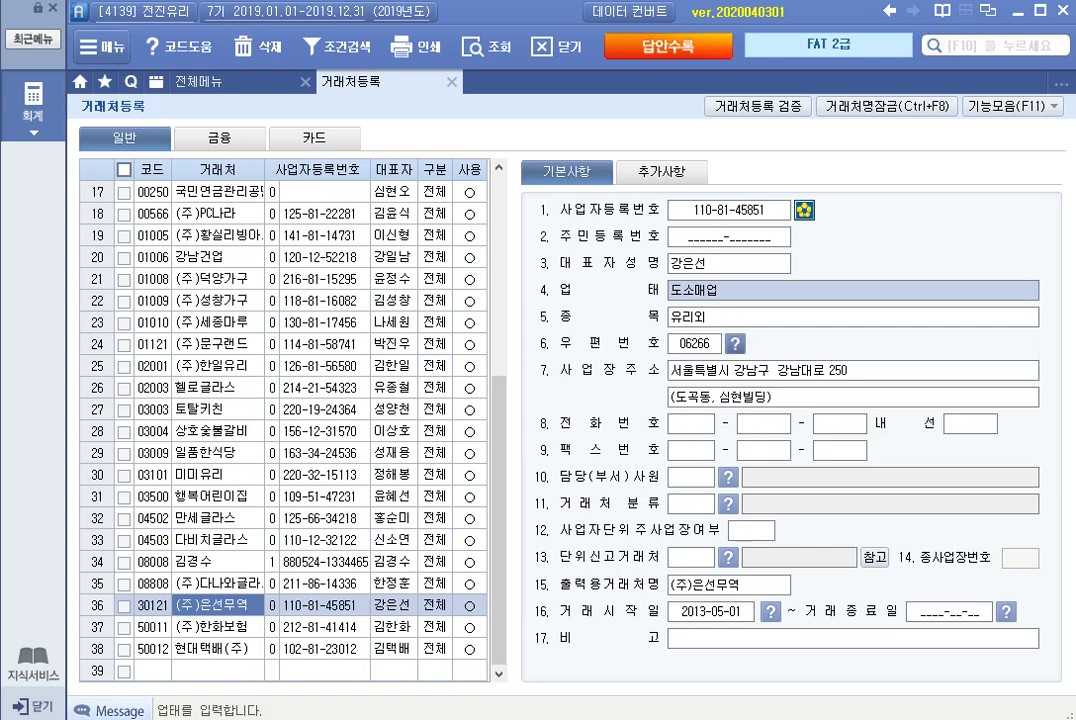
key("F2")
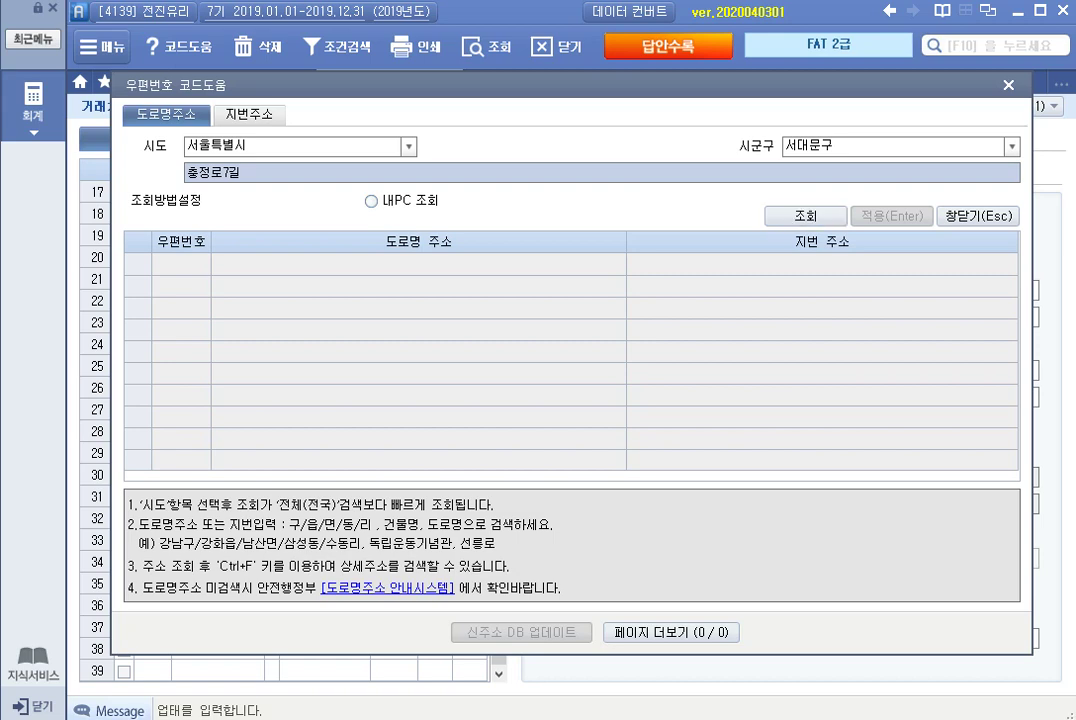
key("Return")
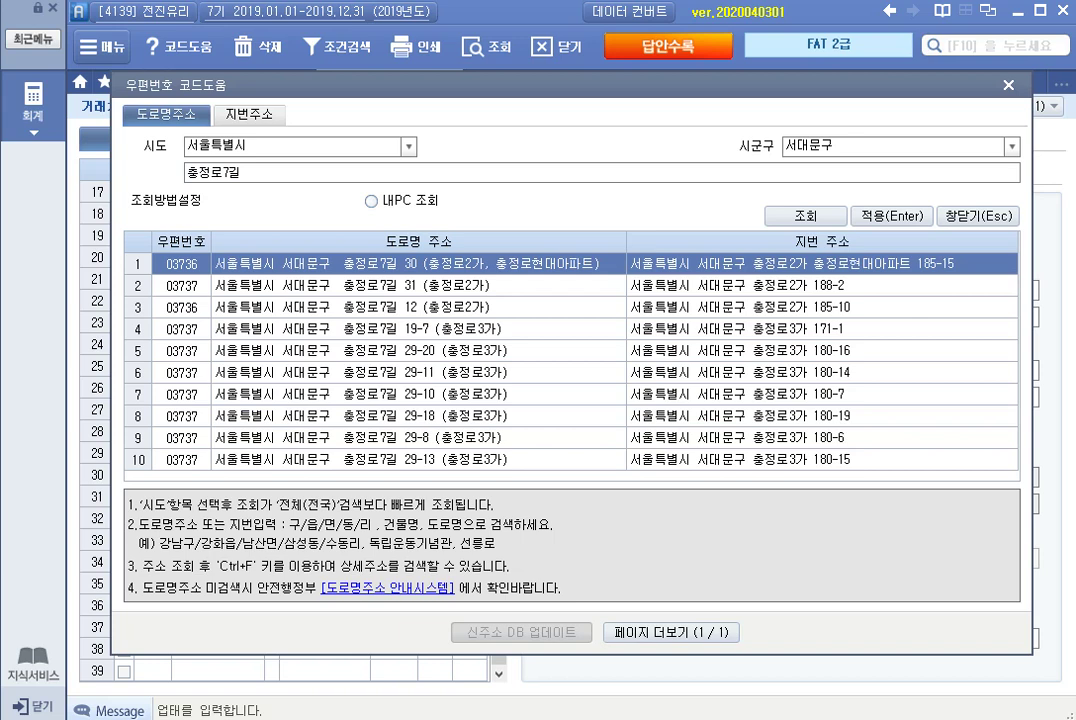
left_click(420, 307)
key("Return")
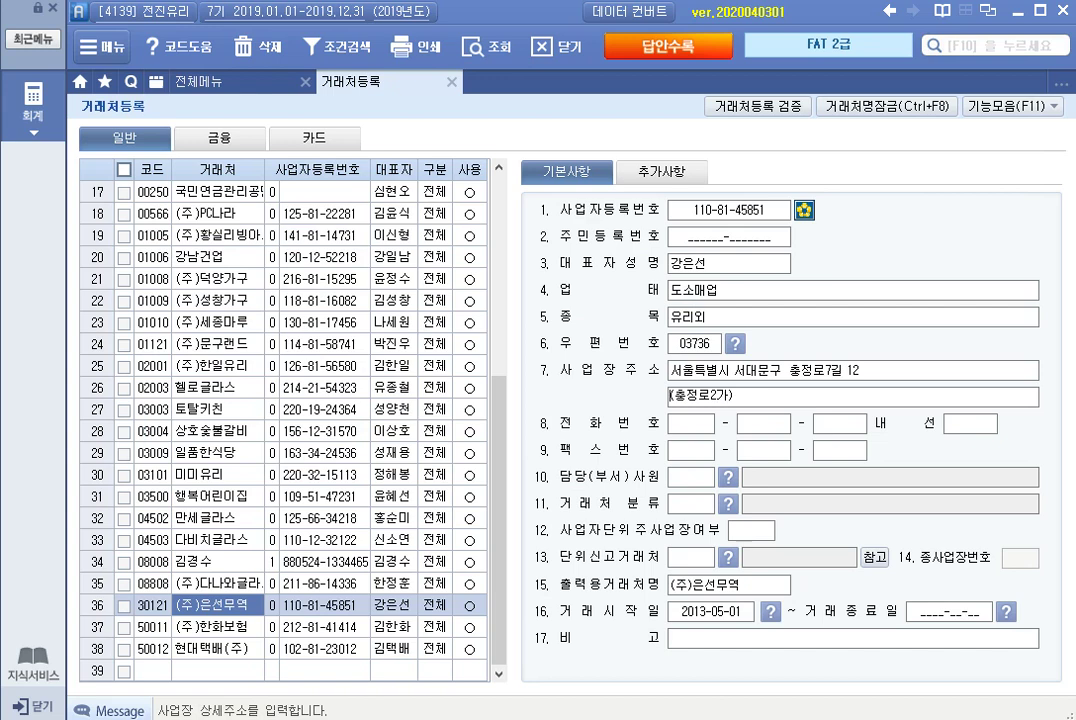
key("ctrl+Tab")
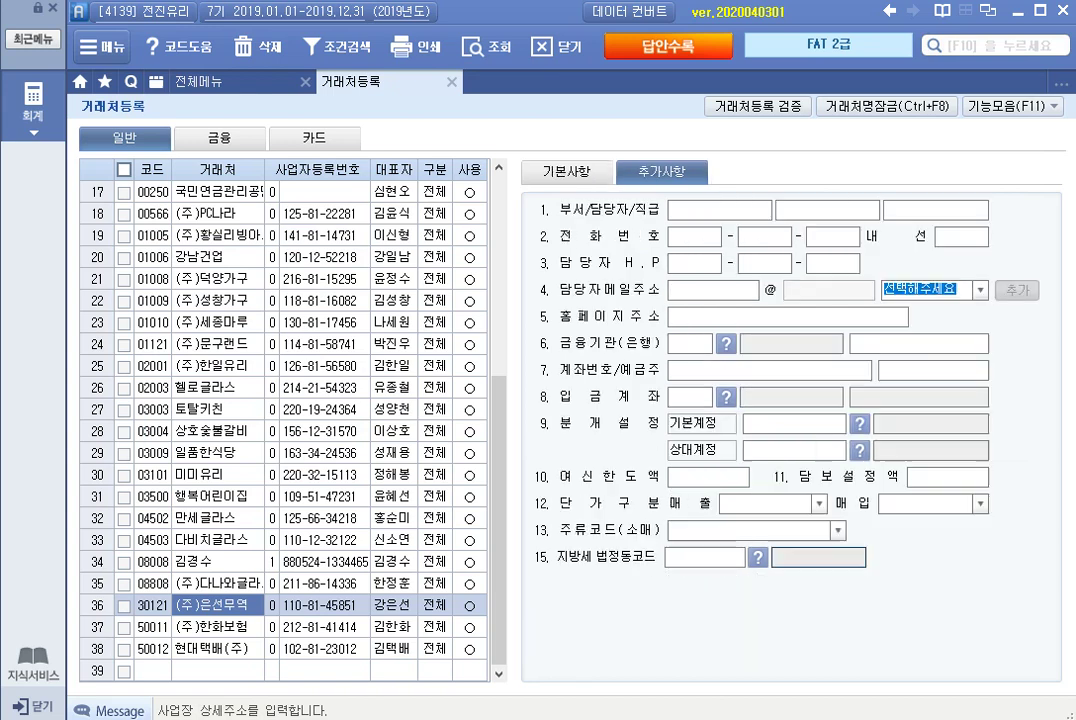
Enter the contact person's e-mail ID in English and choose naver.com as the domain.
left_click(713, 290)
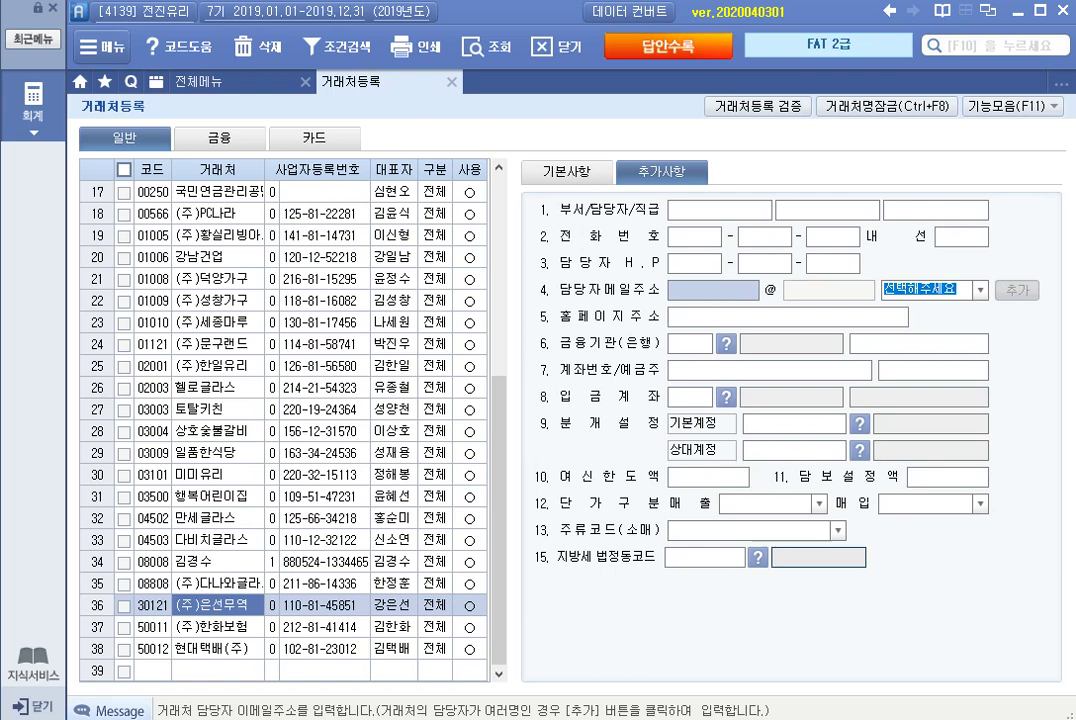
type("ㅗㅁ")
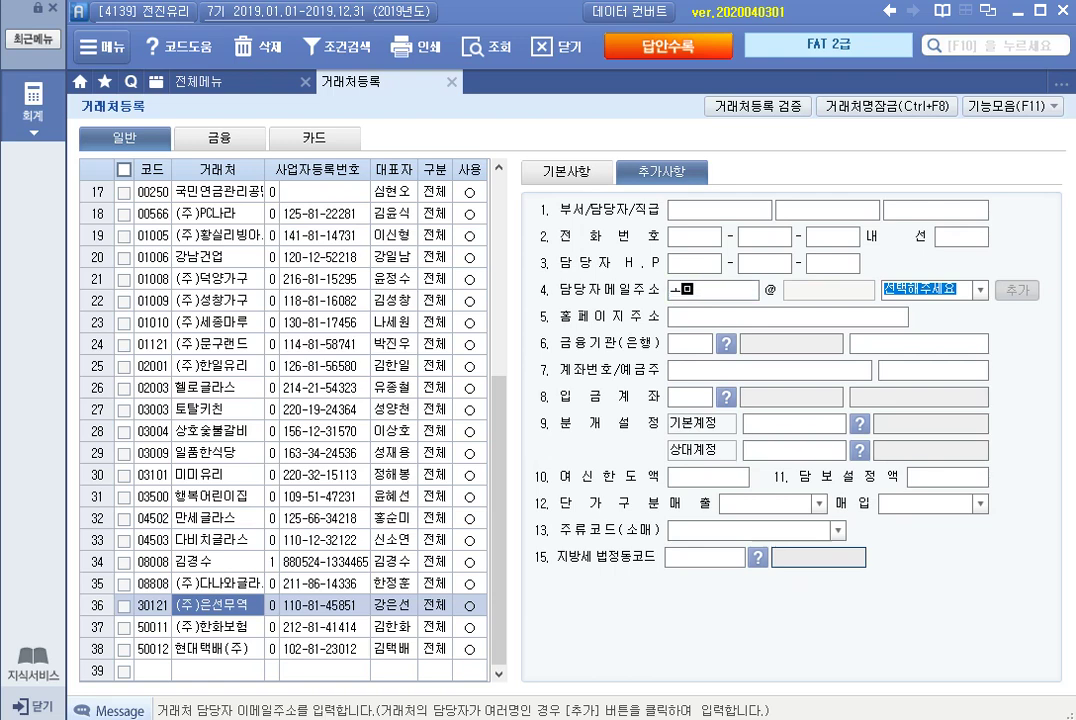
key("BackSpace")
key("BackSpace")
key("Hangul")
key("alt+Down")
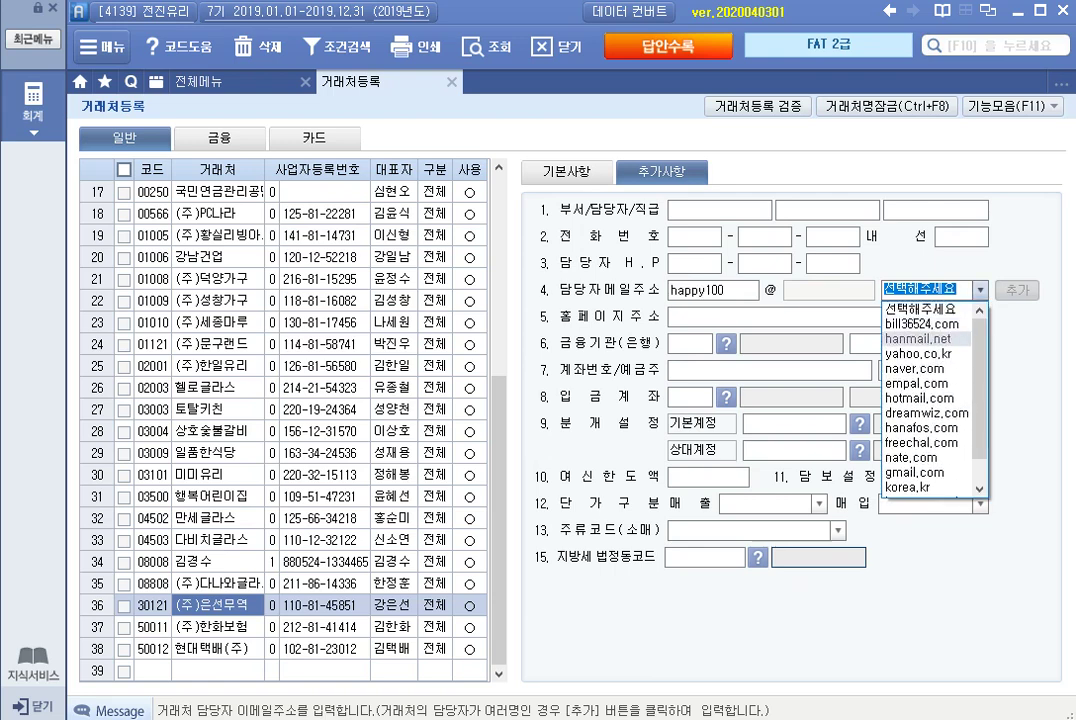
key("Return")
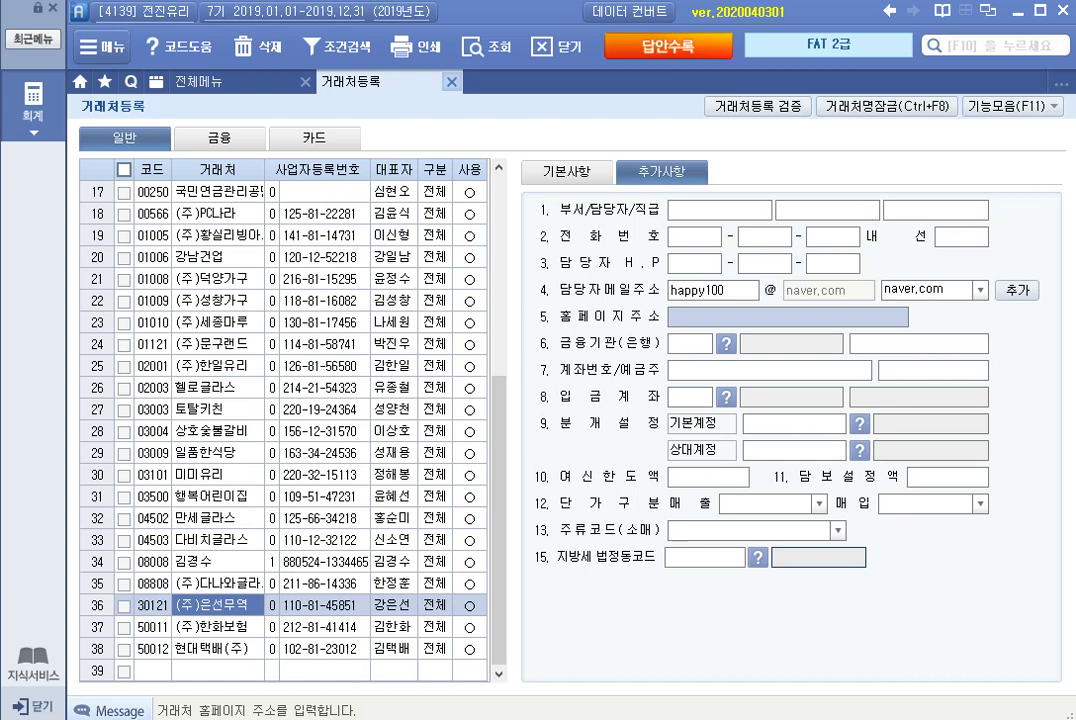
Close 거래처등록 and open the 2018 전기분 재무상태표.
left_click(452, 81)
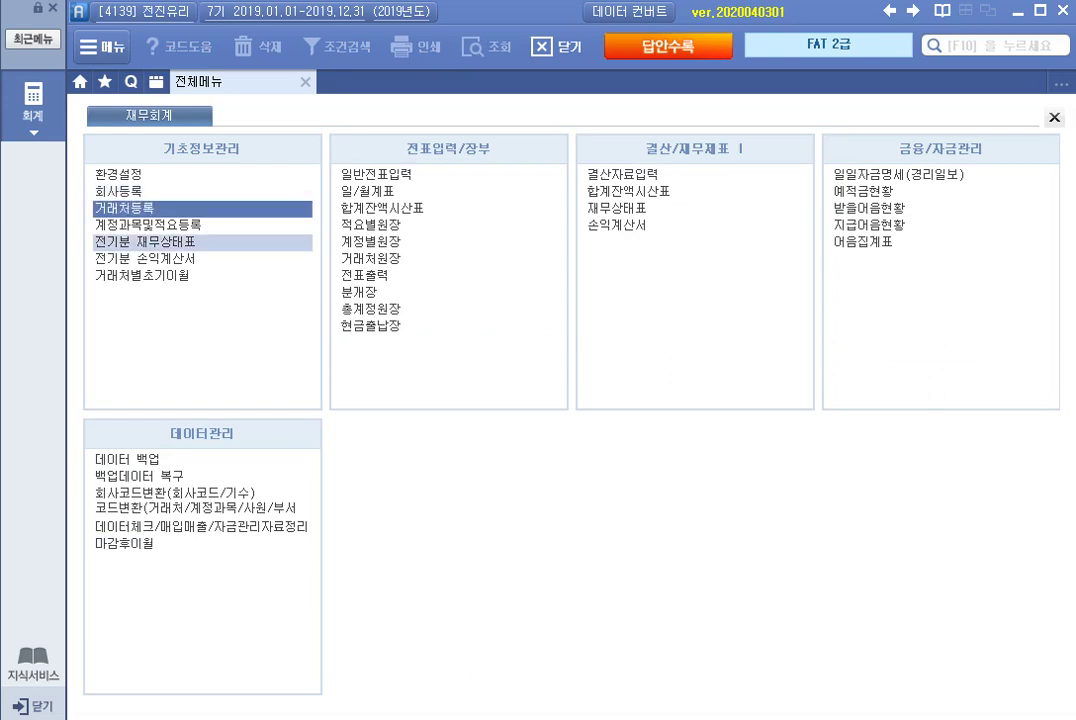
left_click(150, 242)
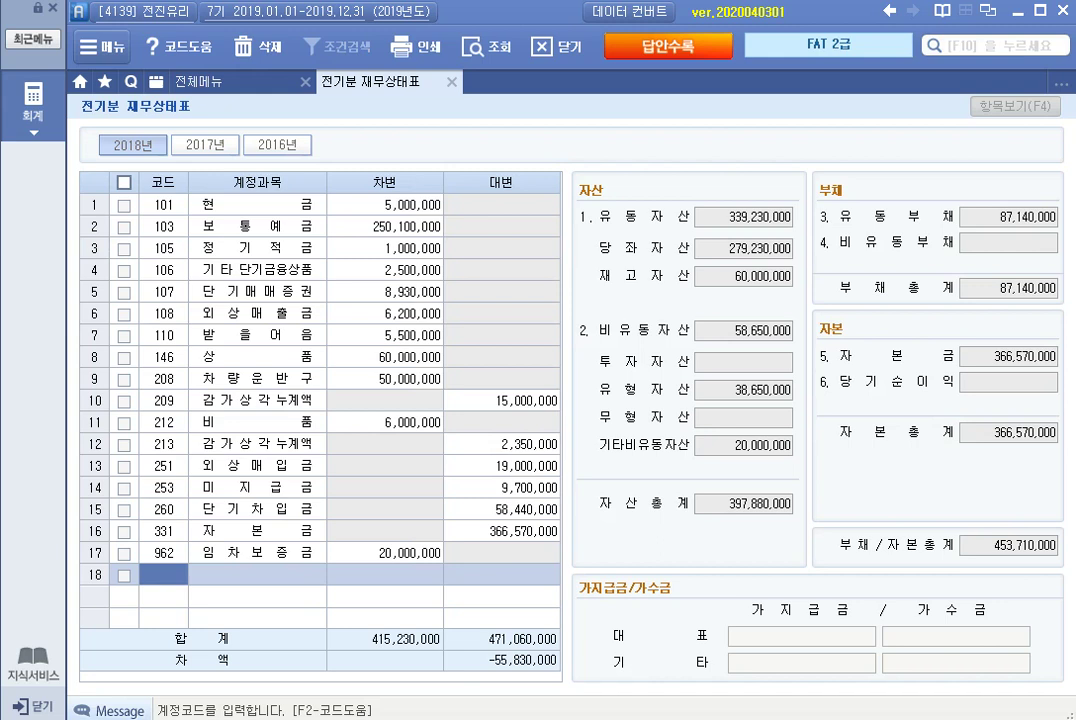
Check the 현금, 보통예금, 정기적금, 기타단기금융상품 and 받을어음 debit amounts.
left_click(385, 204)
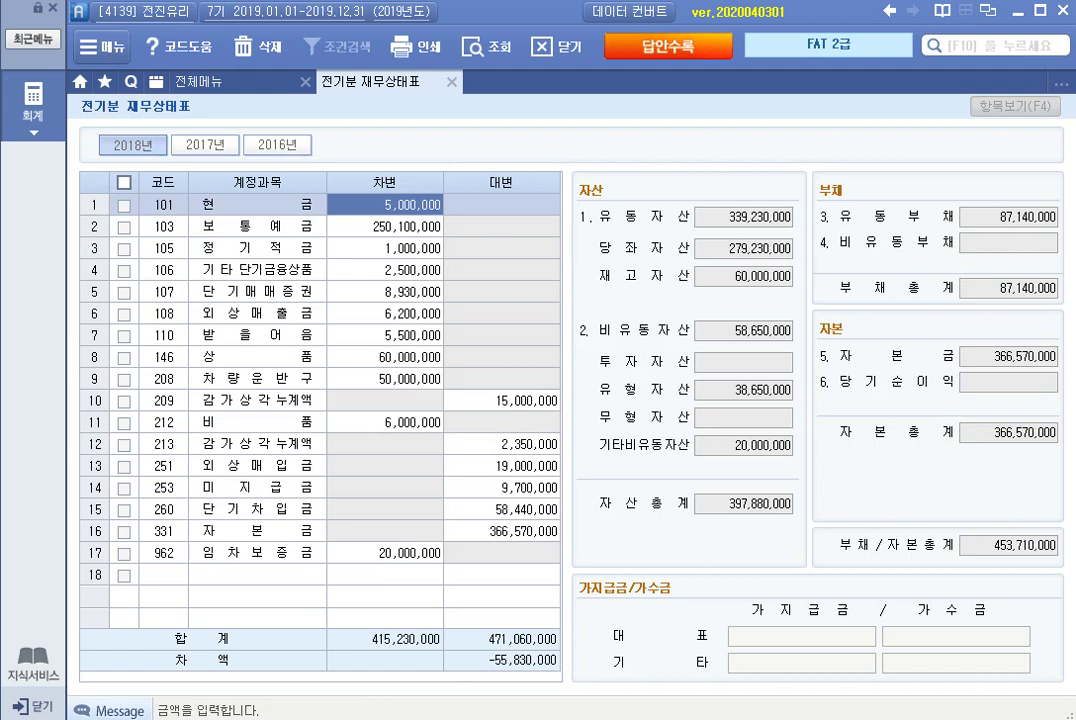
left_click(385, 226)
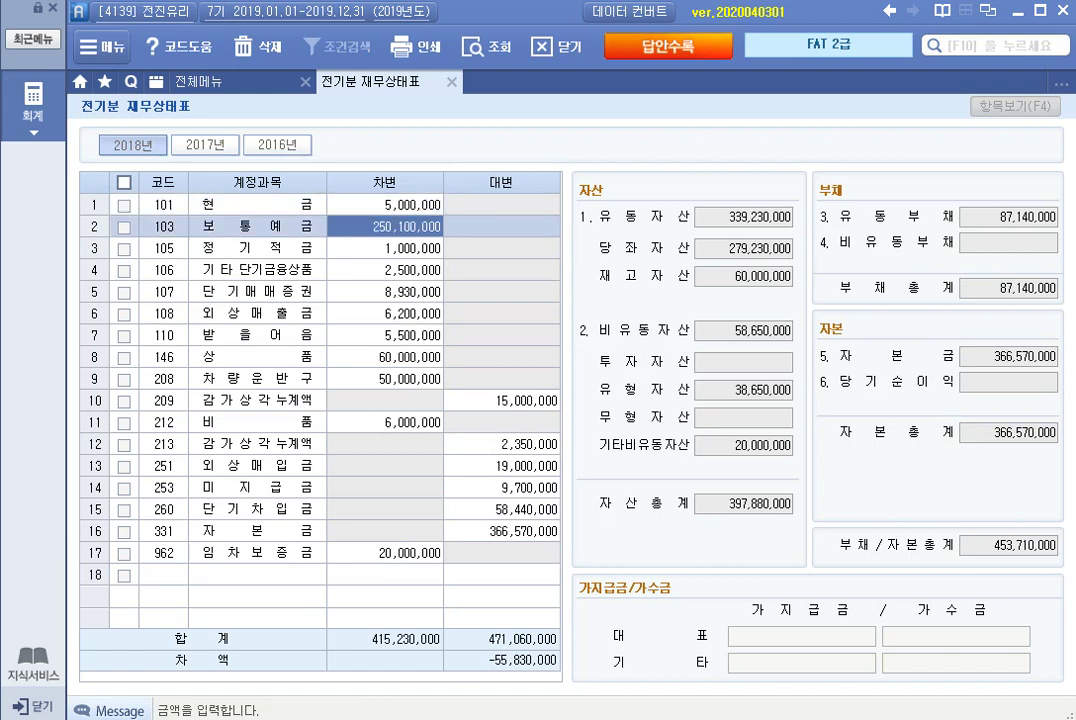
left_click(385, 248)
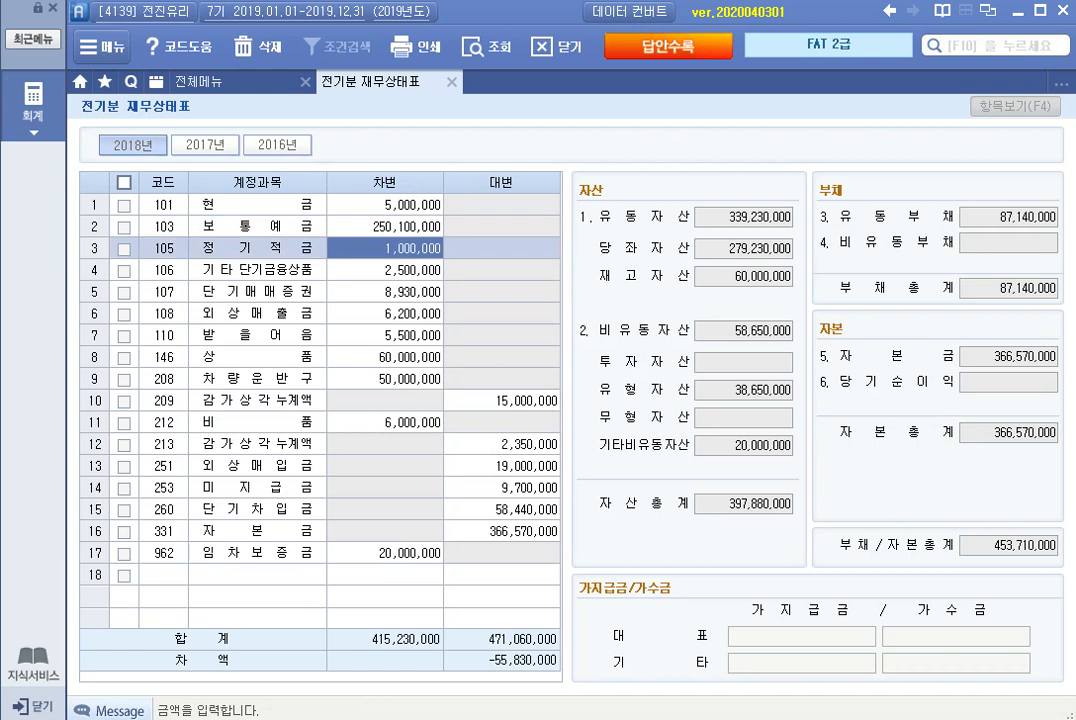
left_click(385, 270)
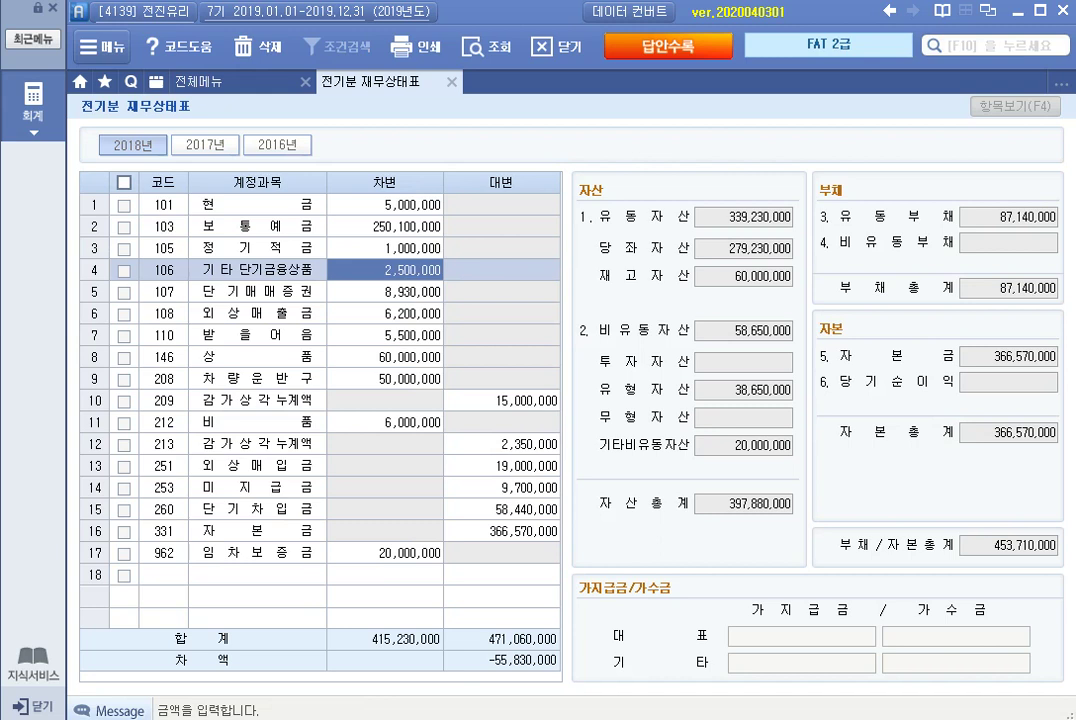
left_click(385, 292)
left_click(385, 335)
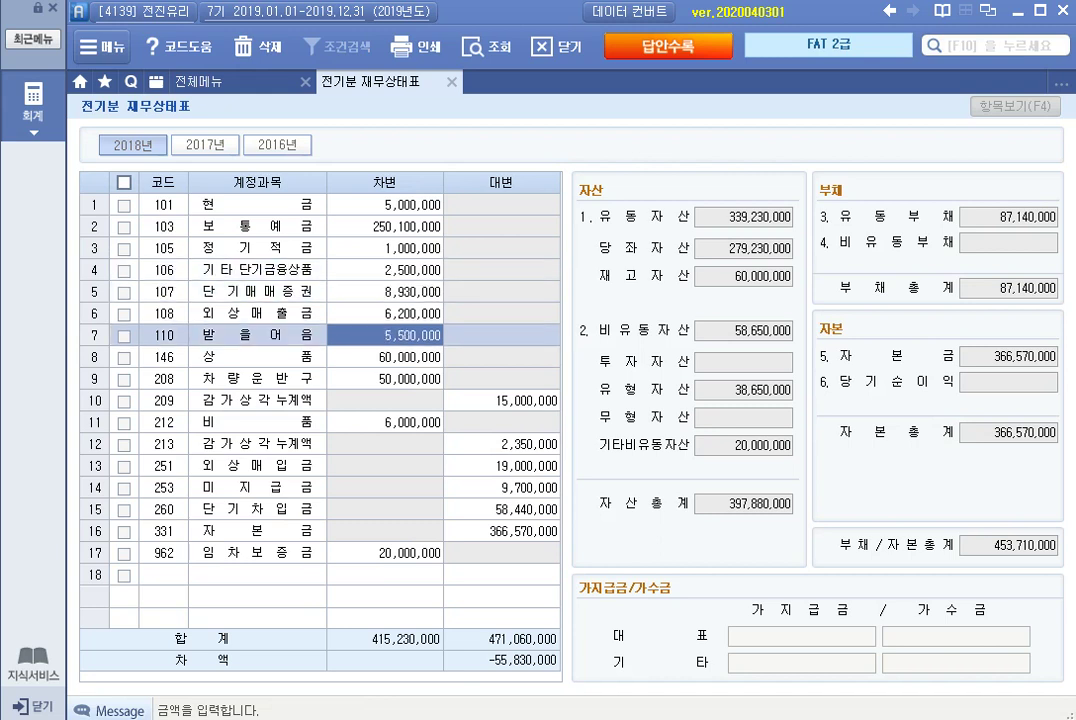
Change the 외상매출금 debit balance to 63,000,000, bringing total assets to 454,680,000.
left_click(385, 314)
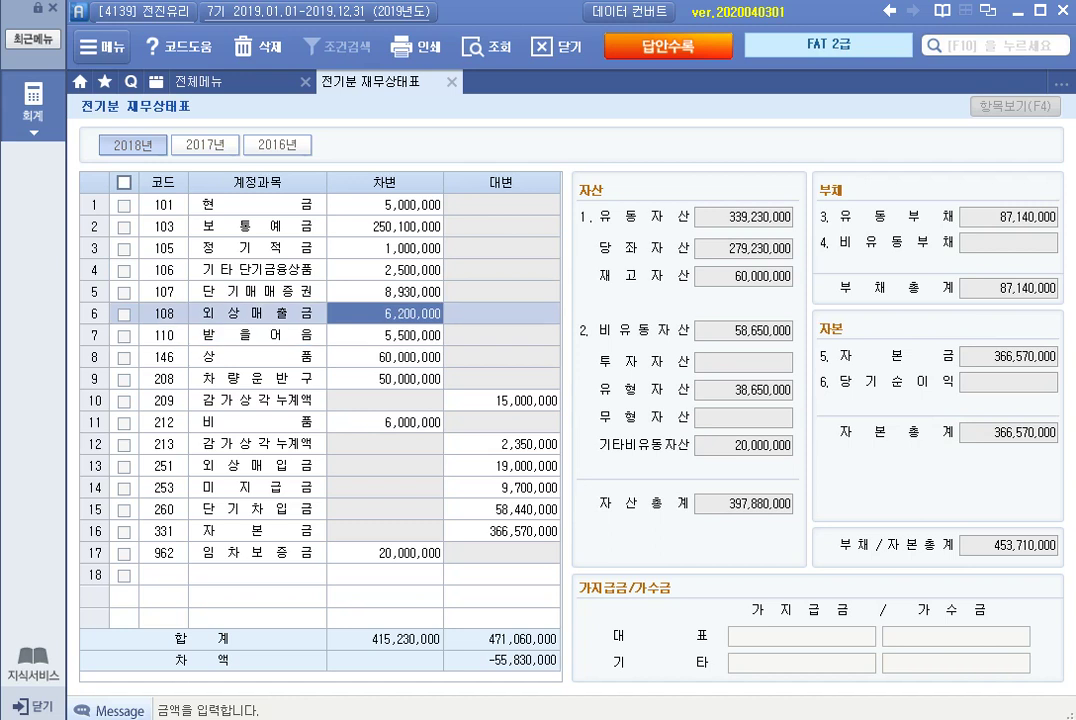
key("BackSpace")
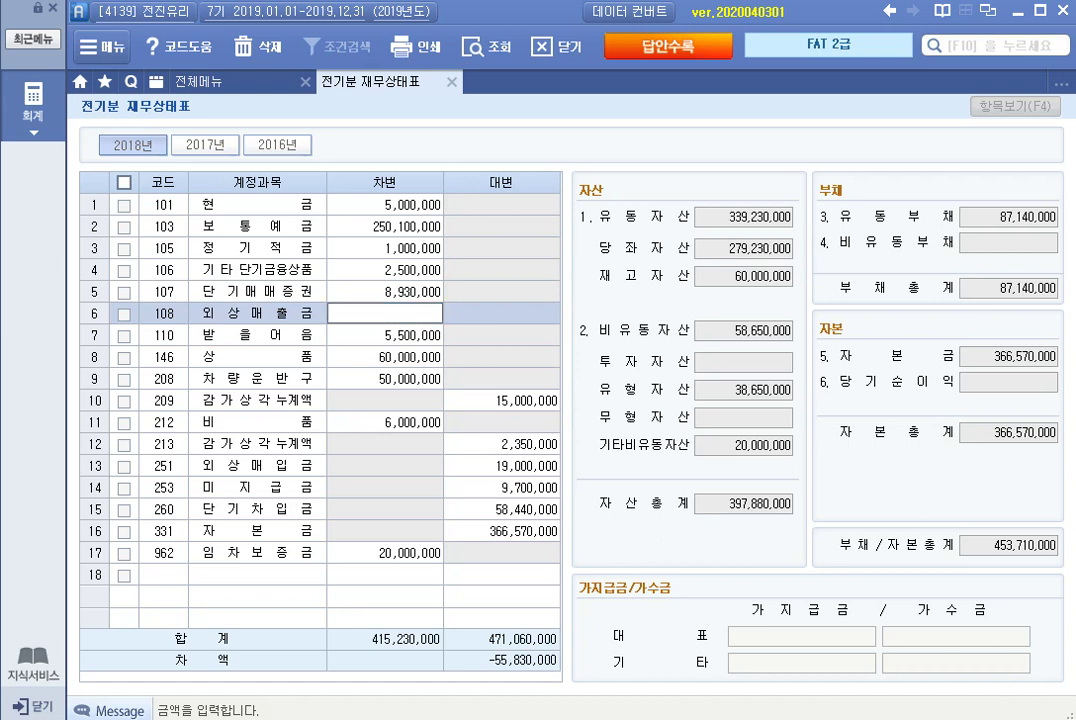
type("63000000")
key("Return")
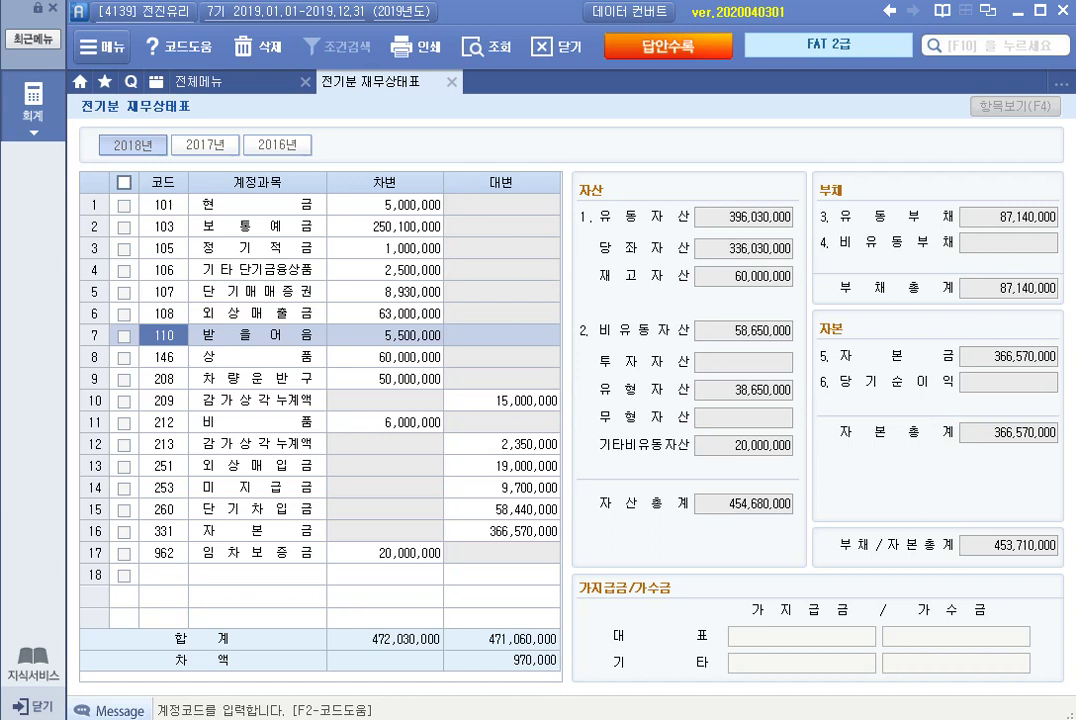
key("Up")
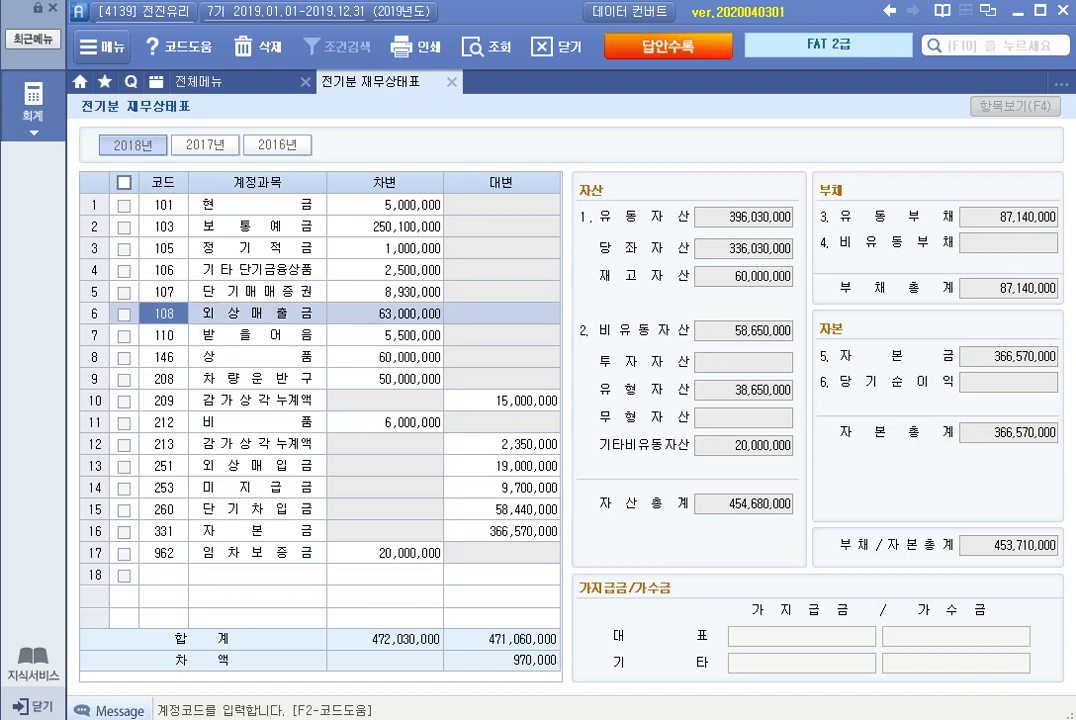
key("Down")
key("Down")
key("Down")
key("Down")
key("Down")
key("Down")
key("Down")
key("Down")
key("Down")
key("Down")
key("Down")
key("Down")
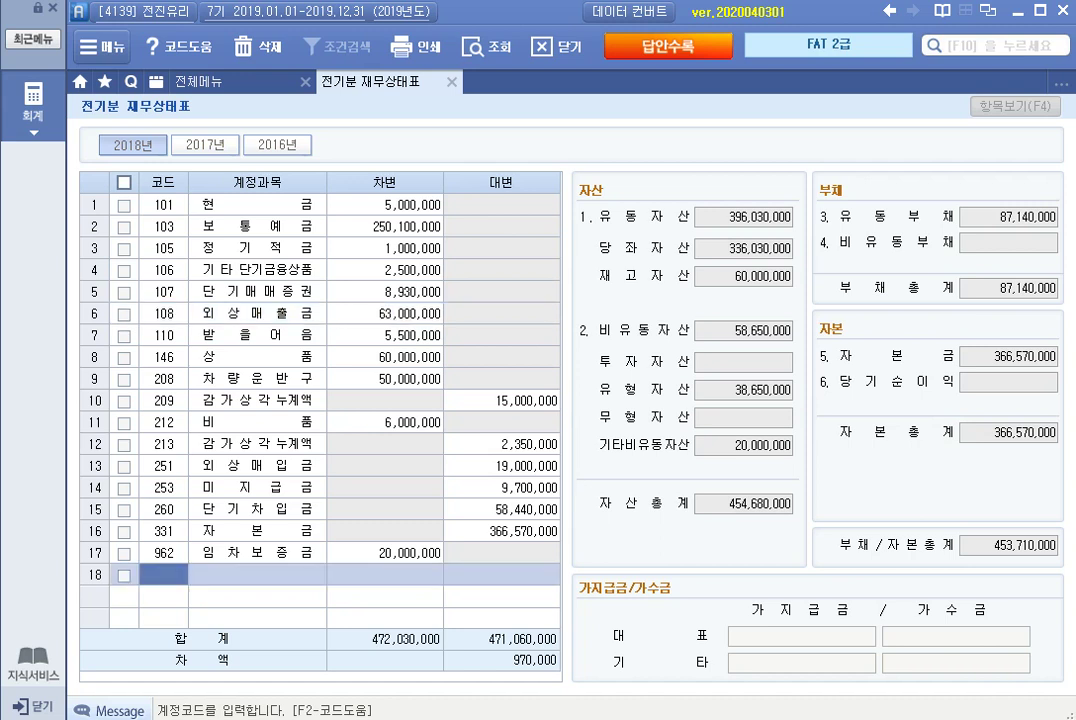
type("109")
key("Return")
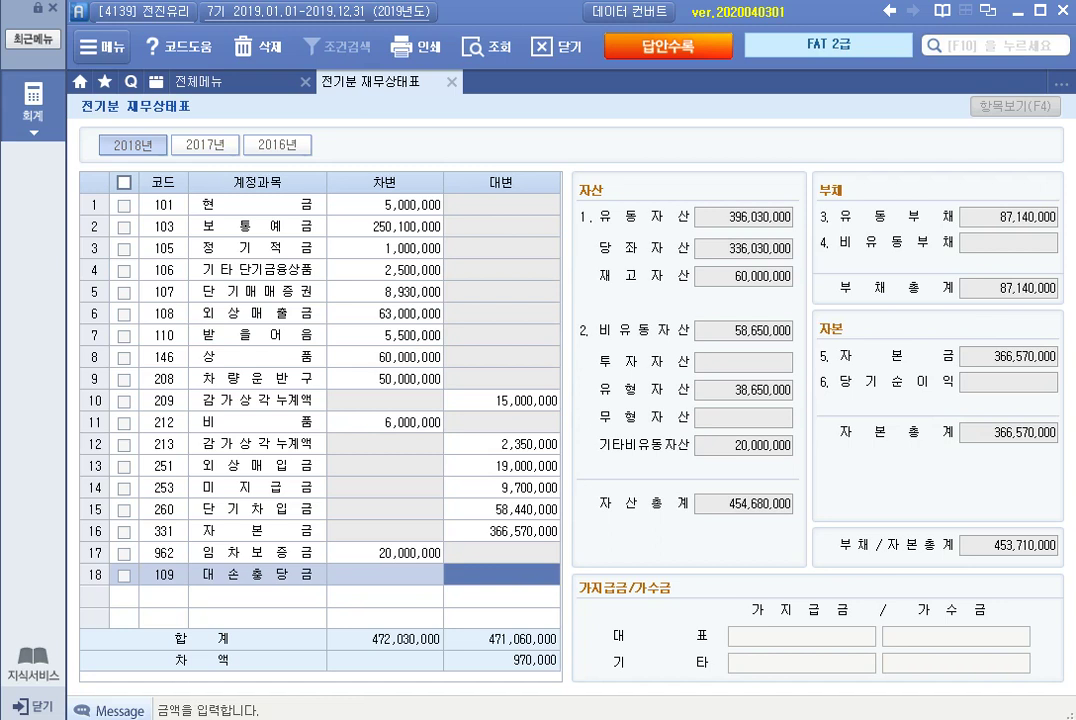
type("630000")
key("Return")
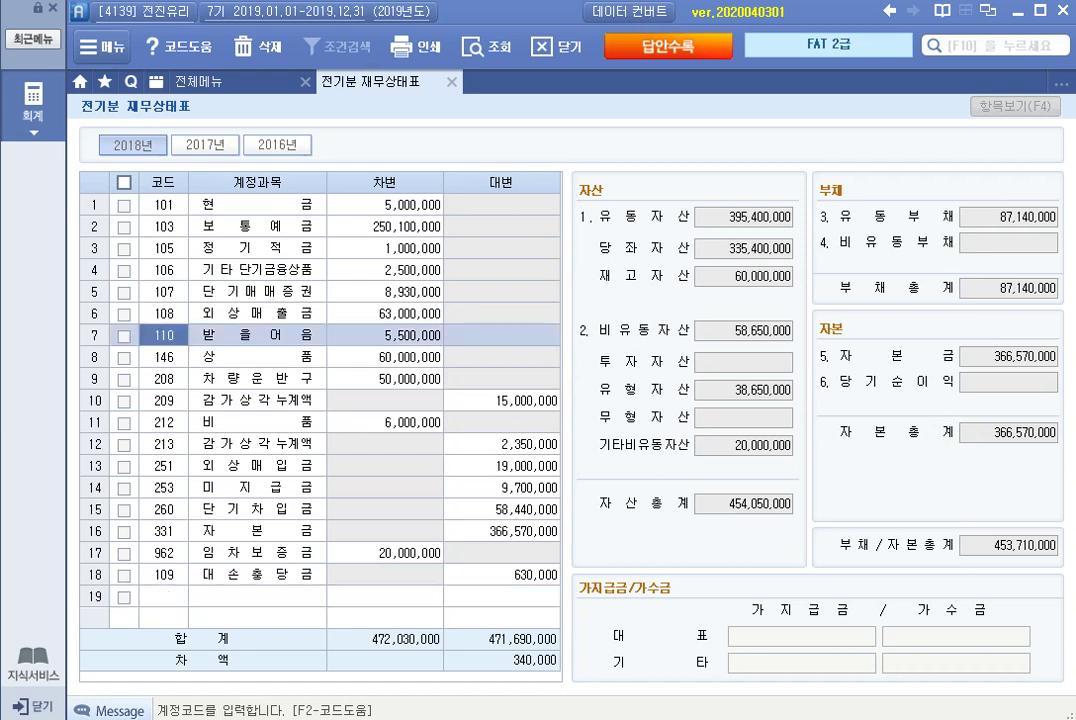
left_click(385, 357)
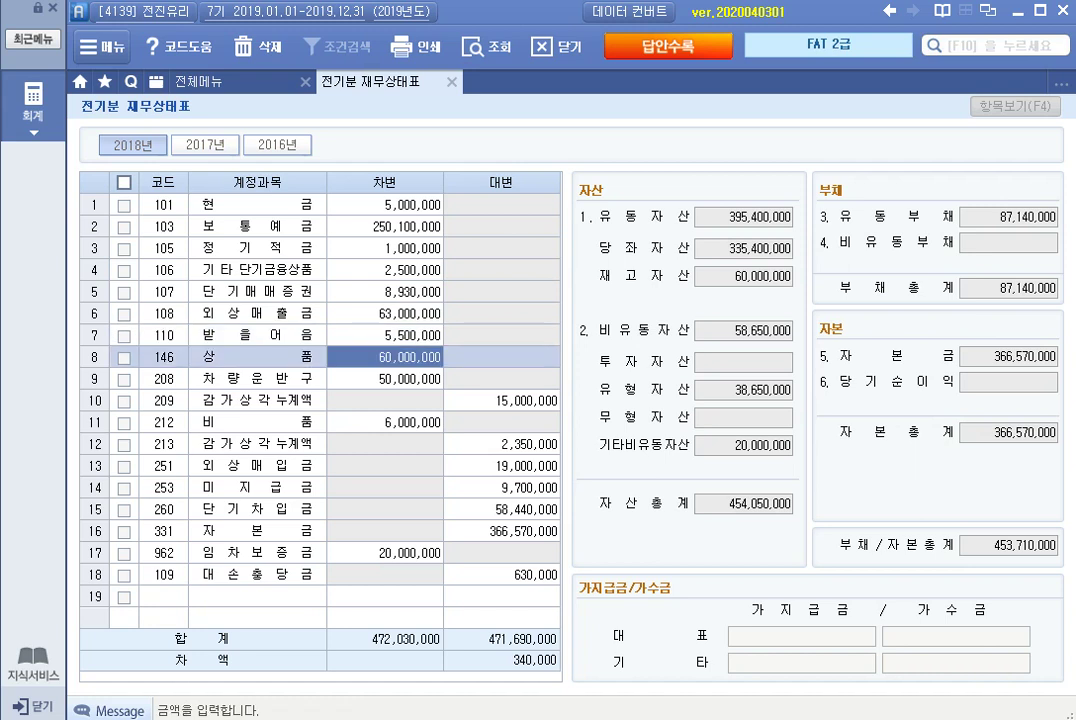
left_click(385, 379)
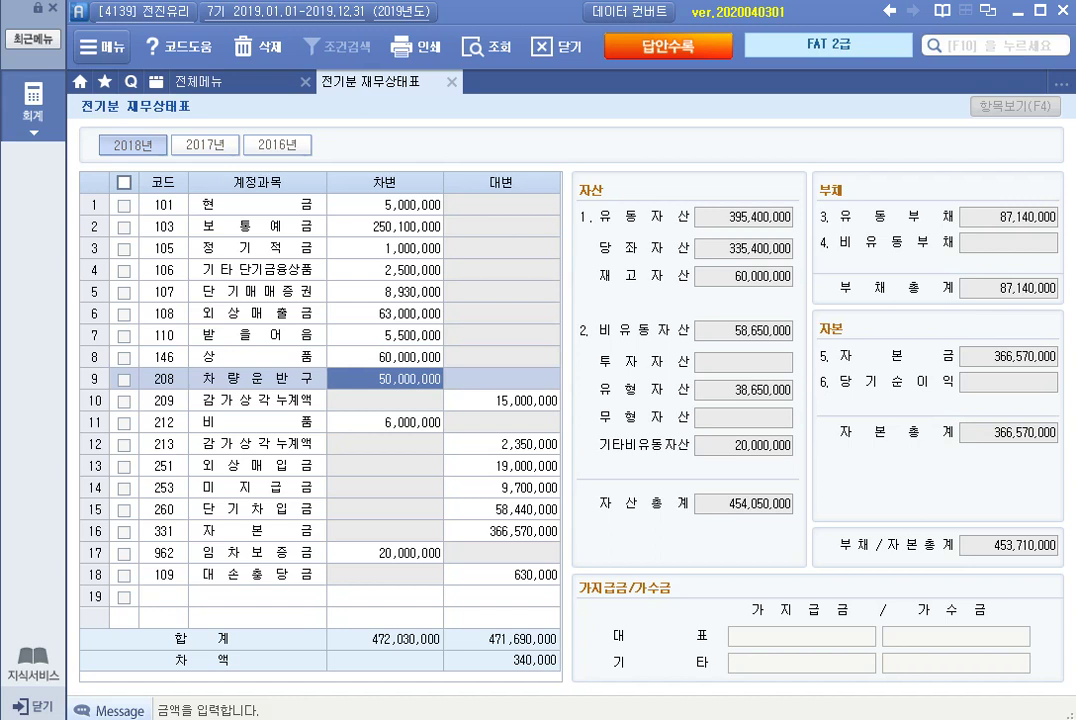
left_click(385, 401)
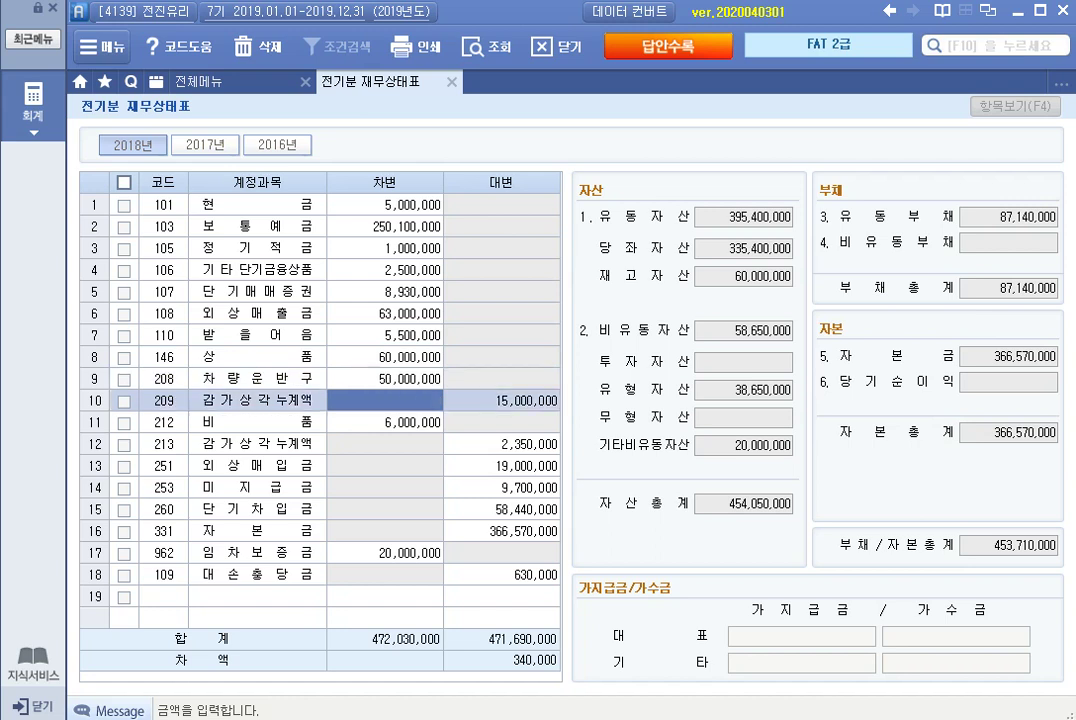
left_click(385, 422)
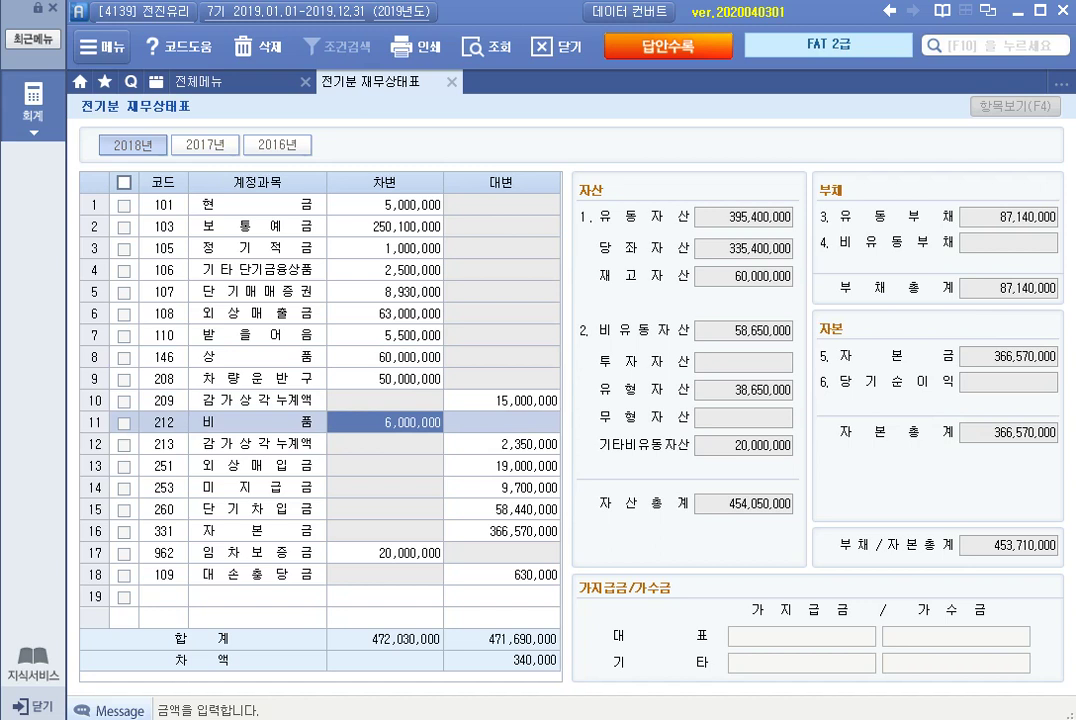
left_click(385, 444)
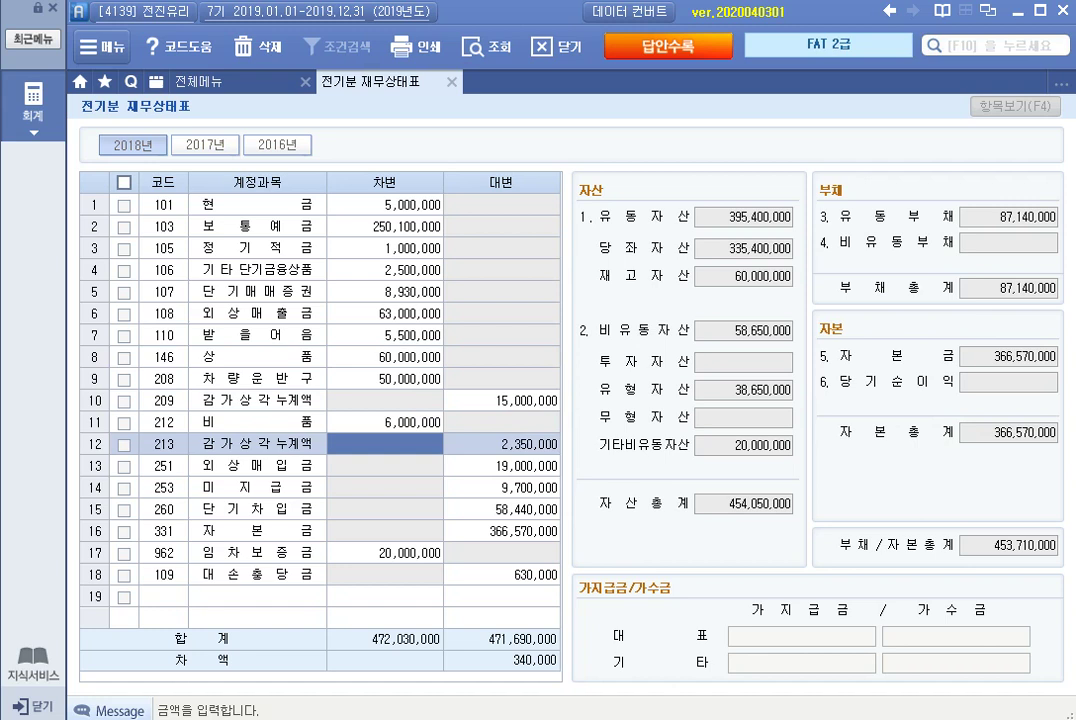
left_click(385, 552)
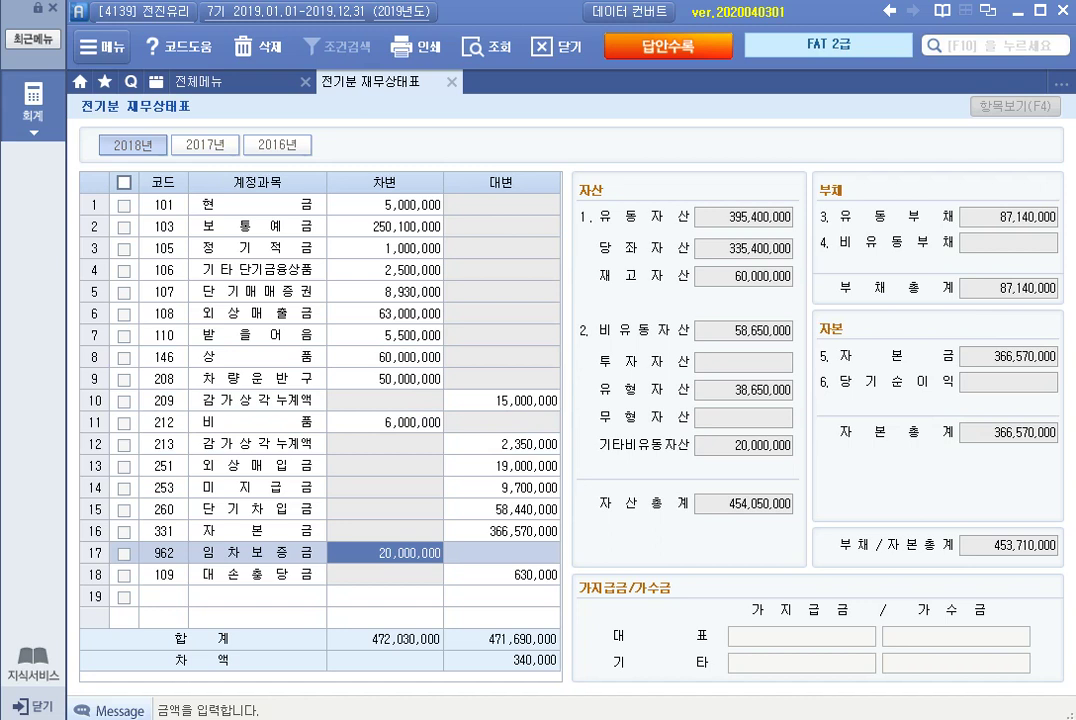
left_click(501, 552)
left_click(501, 466)
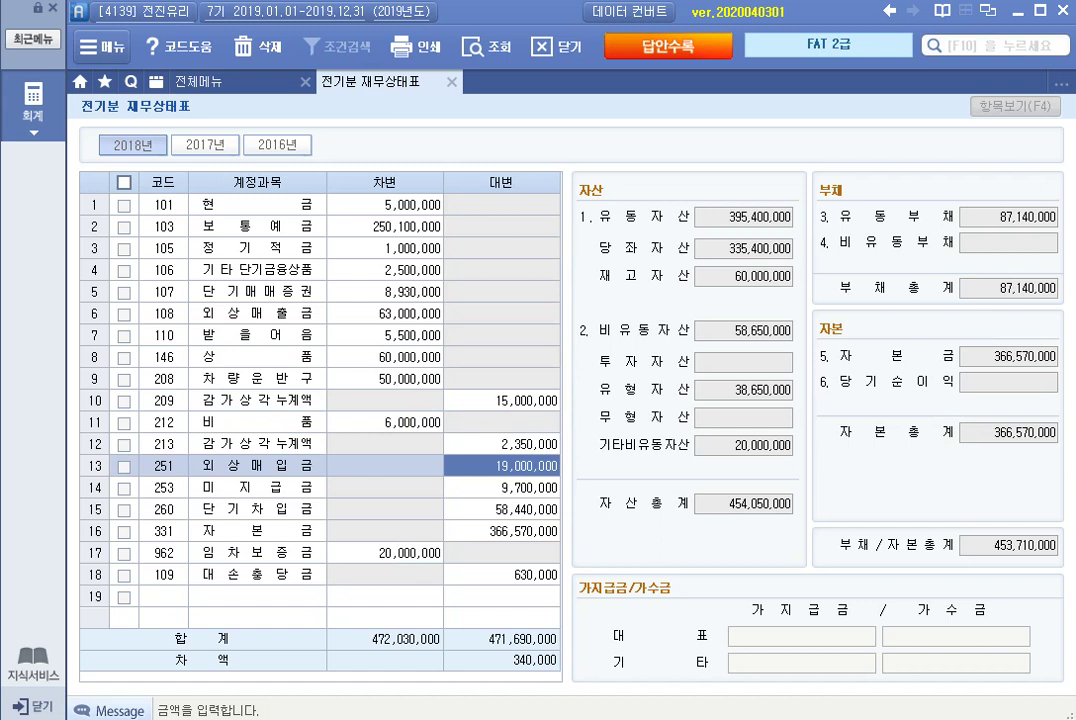
left_click(501, 488)
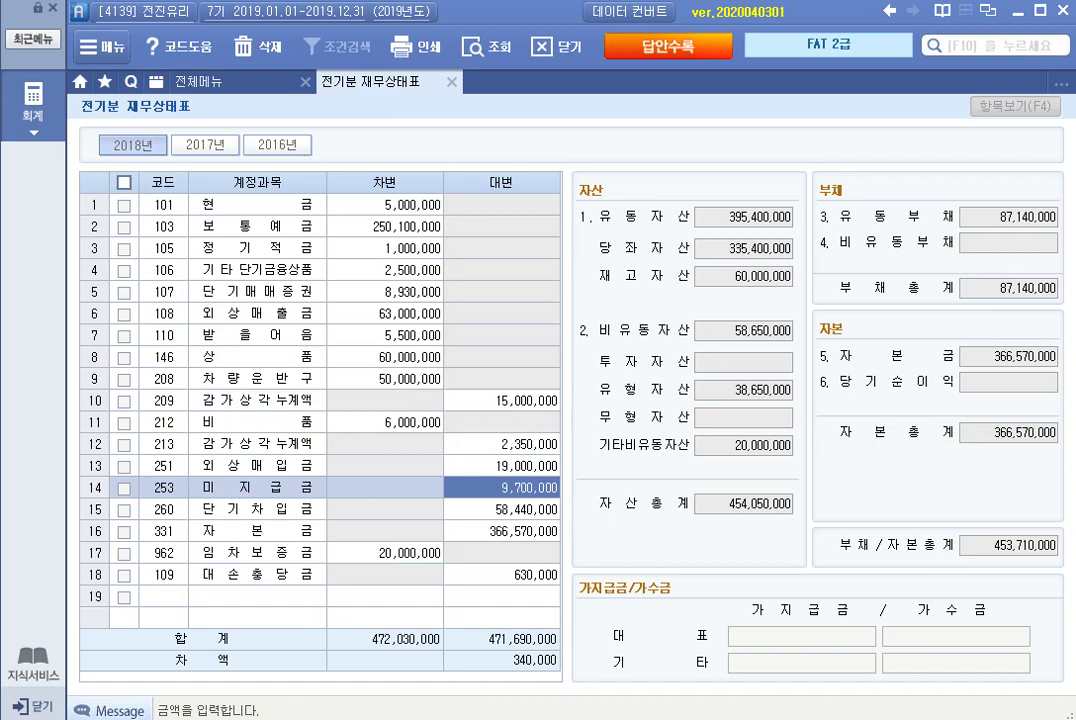
key("Return")
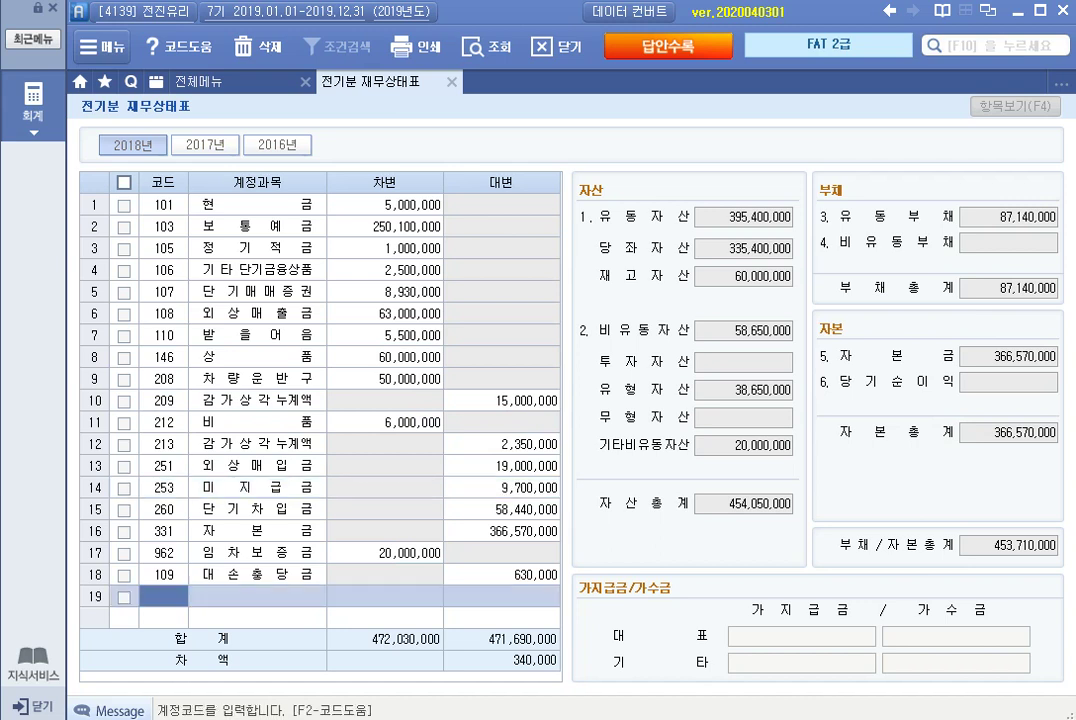
Add a 254 예수금 credit of 340,000 so both sides total 472,030,000, then close the sheet.
type("예수")
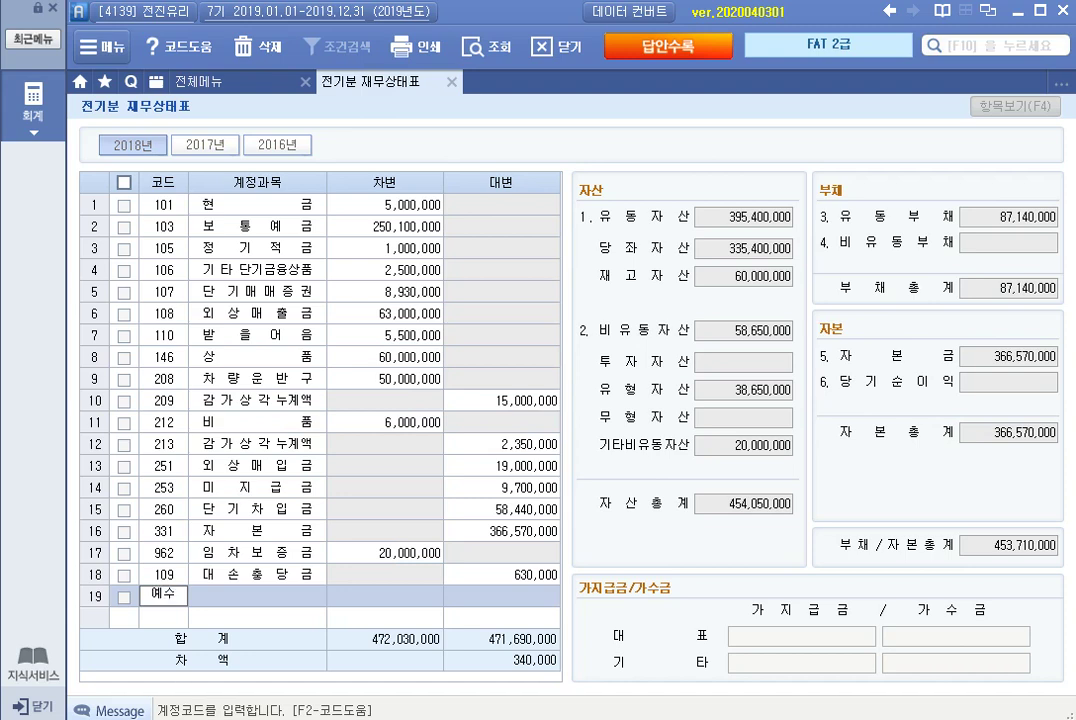
key("Return")
key("Return")
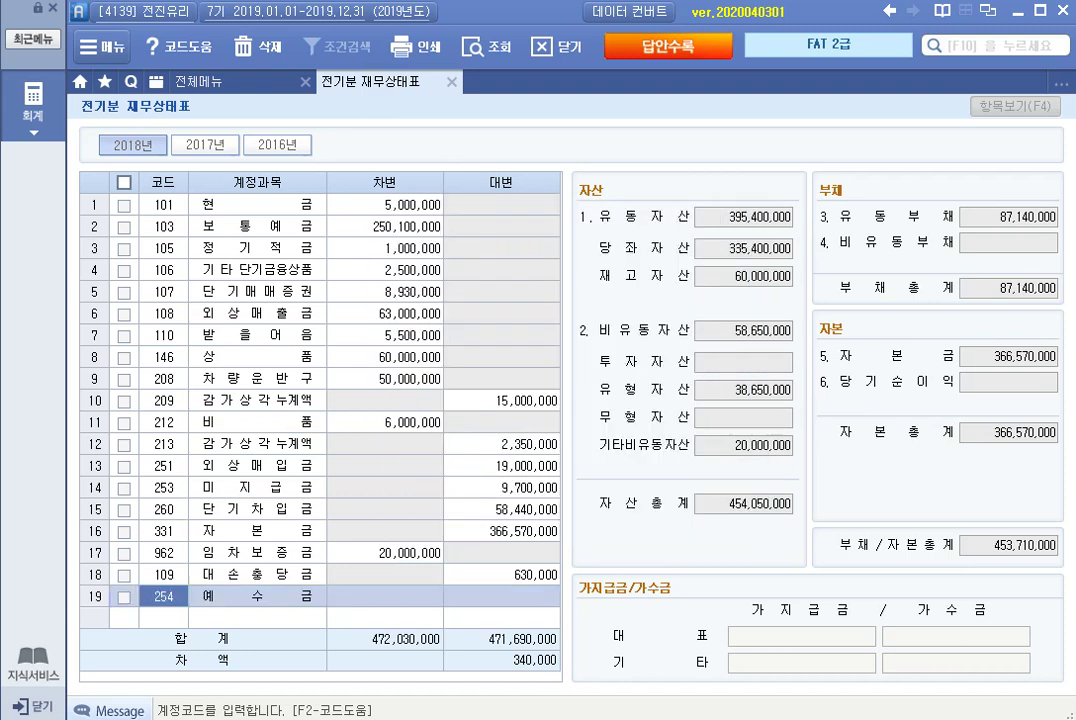
key("Return")
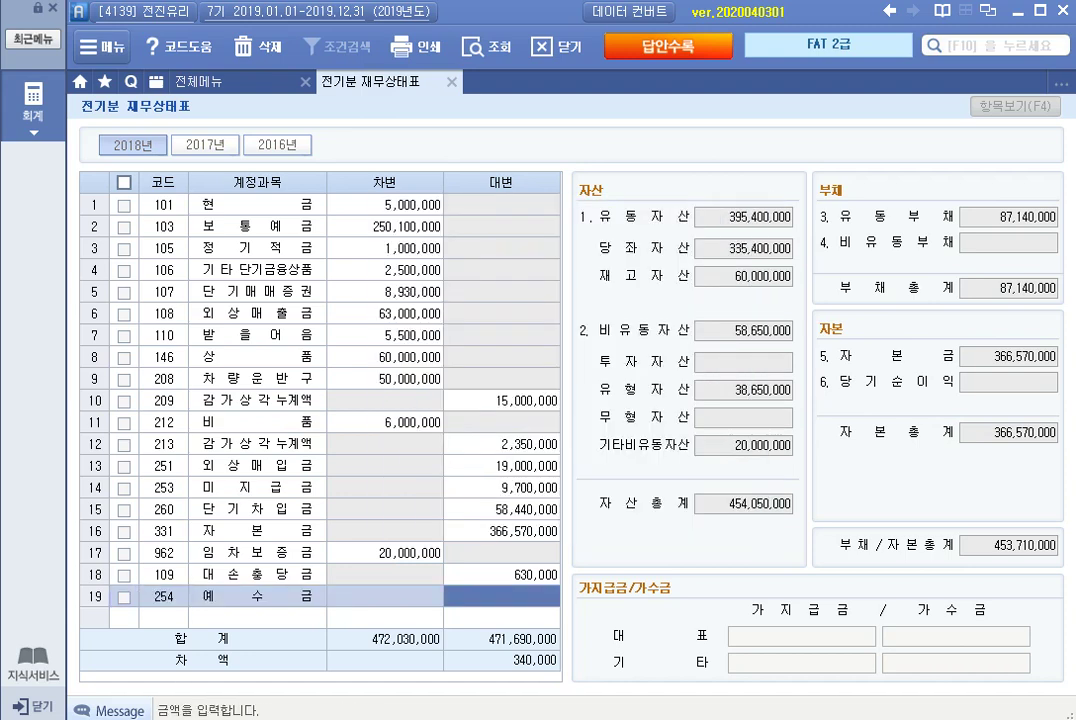
type("3400000")
key("Return")
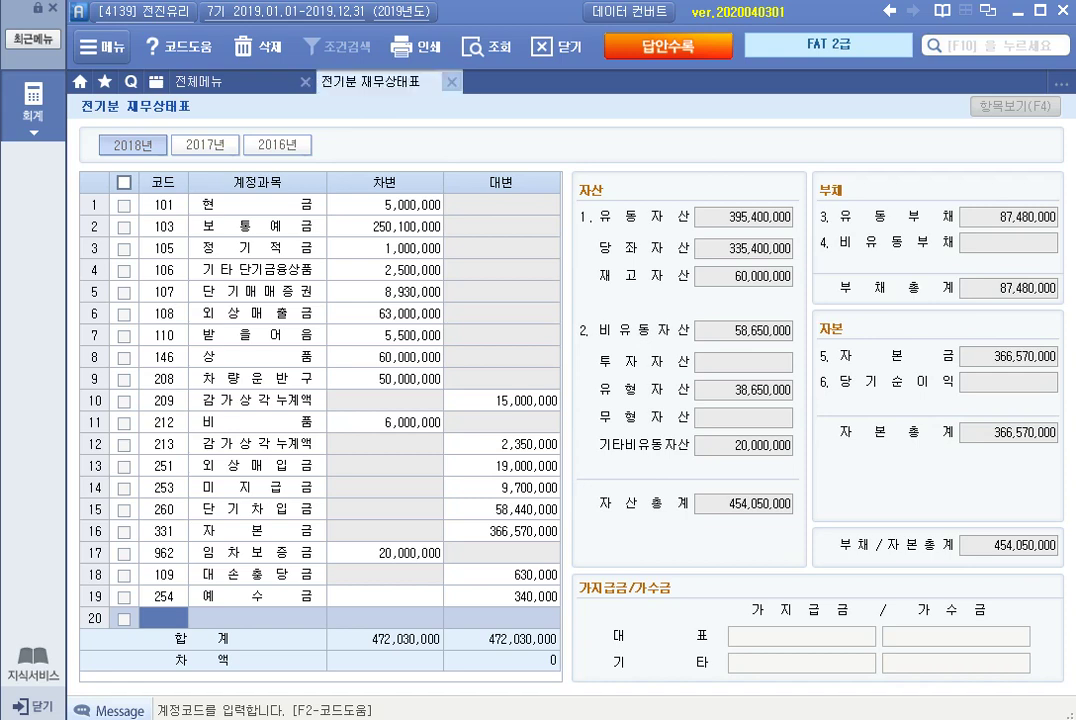
key("Escape")
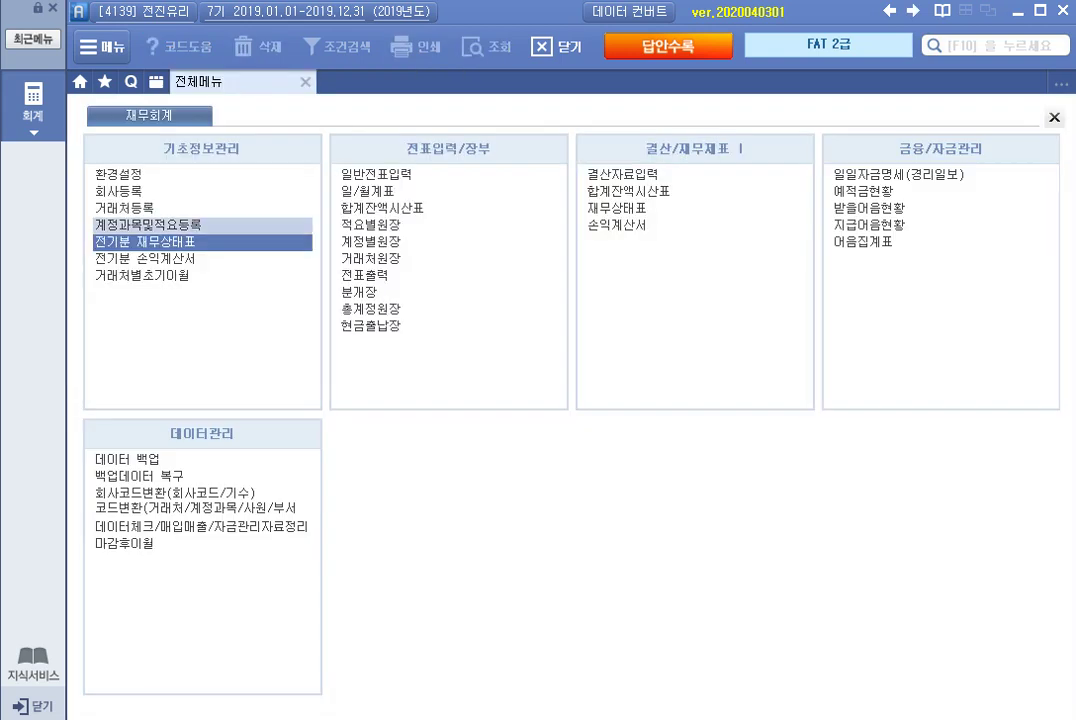
Open 계정과목및적요등록 and select the unused custom account code 126.
left_click(148, 224)
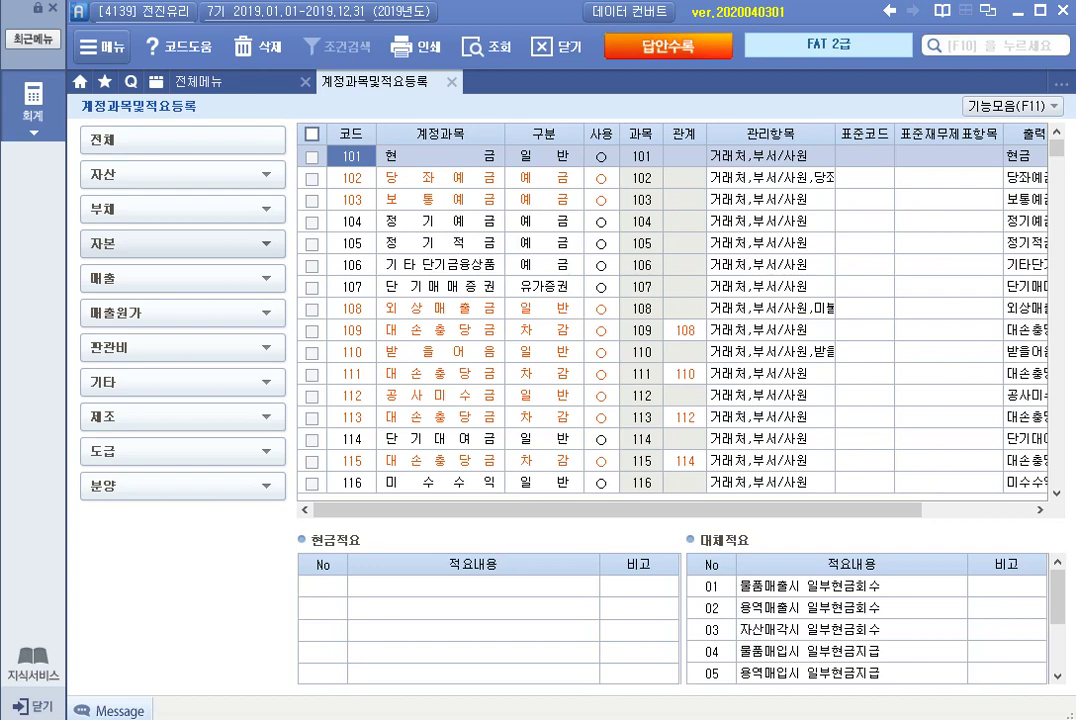
left_click(440, 286)
scroll(670, 315, "down", 9)
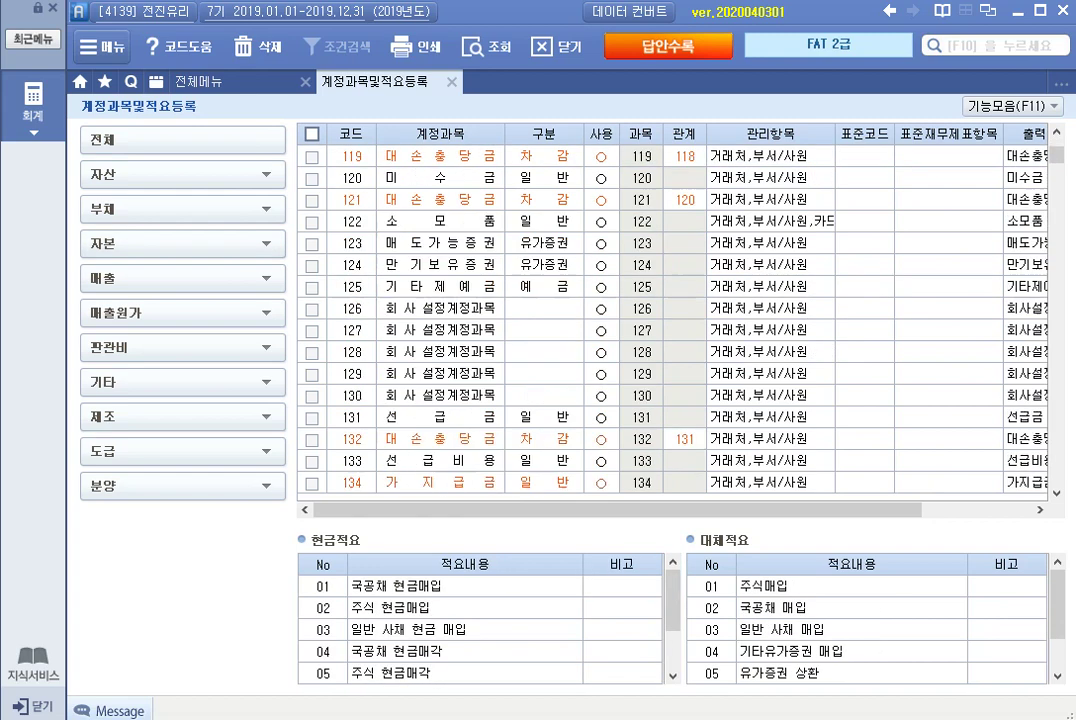
scroll(670, 315, "up", 3)
left_click(440, 308)
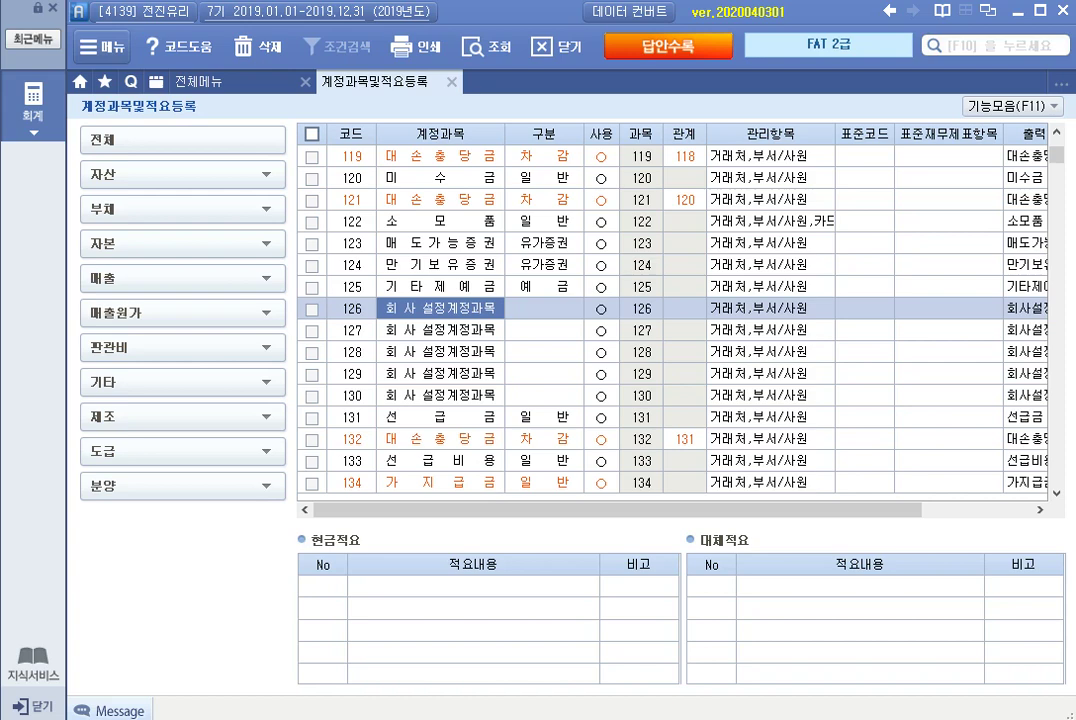
Name account 126 직원대여금 with 구분 3.일반, keeping it marked as in use.
type("직워내")
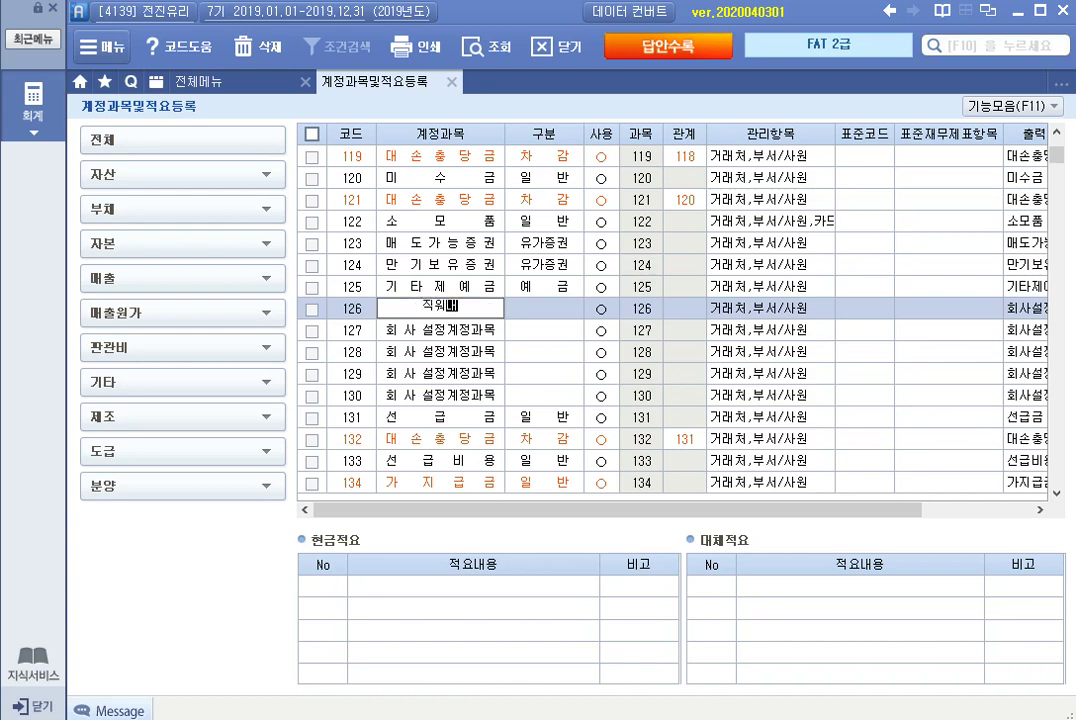
key("BackSpace")
key("BackSpace")
key("BackSpace")
key("BackSpace")
type("직워ㅣ대여금")
key("Return")
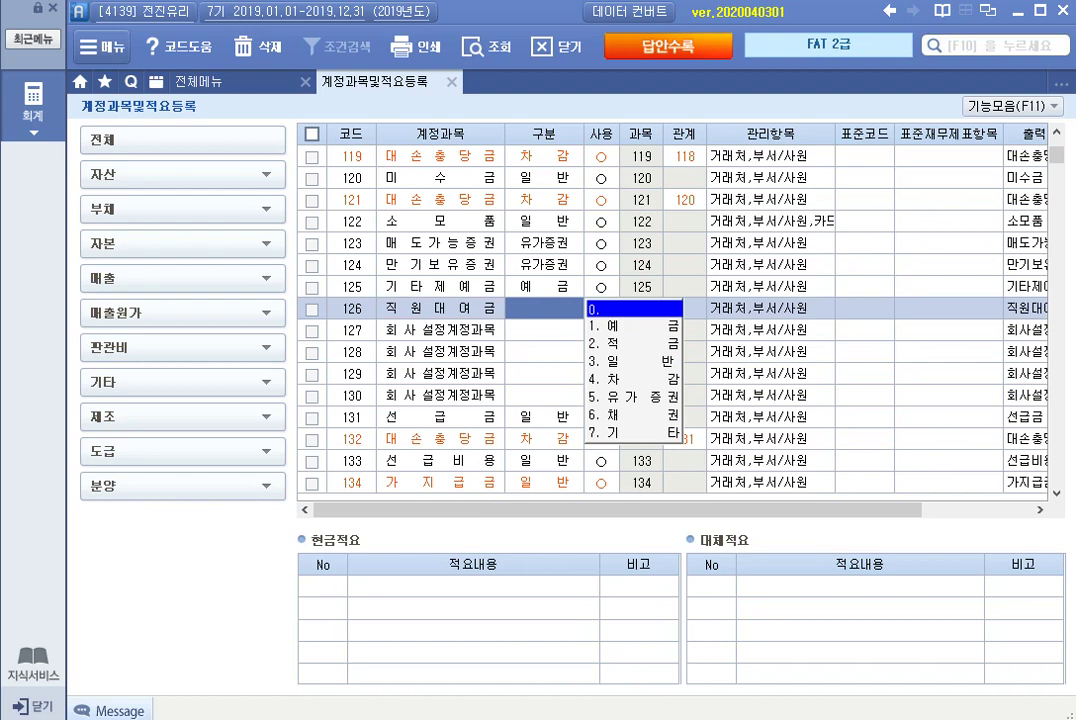
key("3")
key("Return")
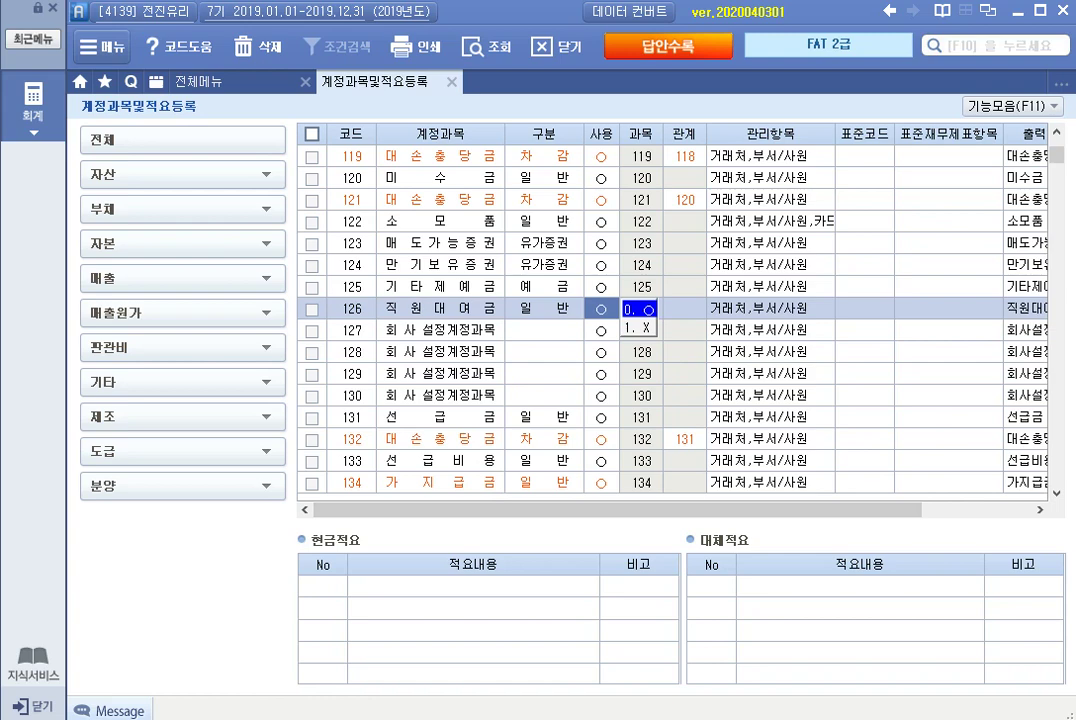
key("Return")
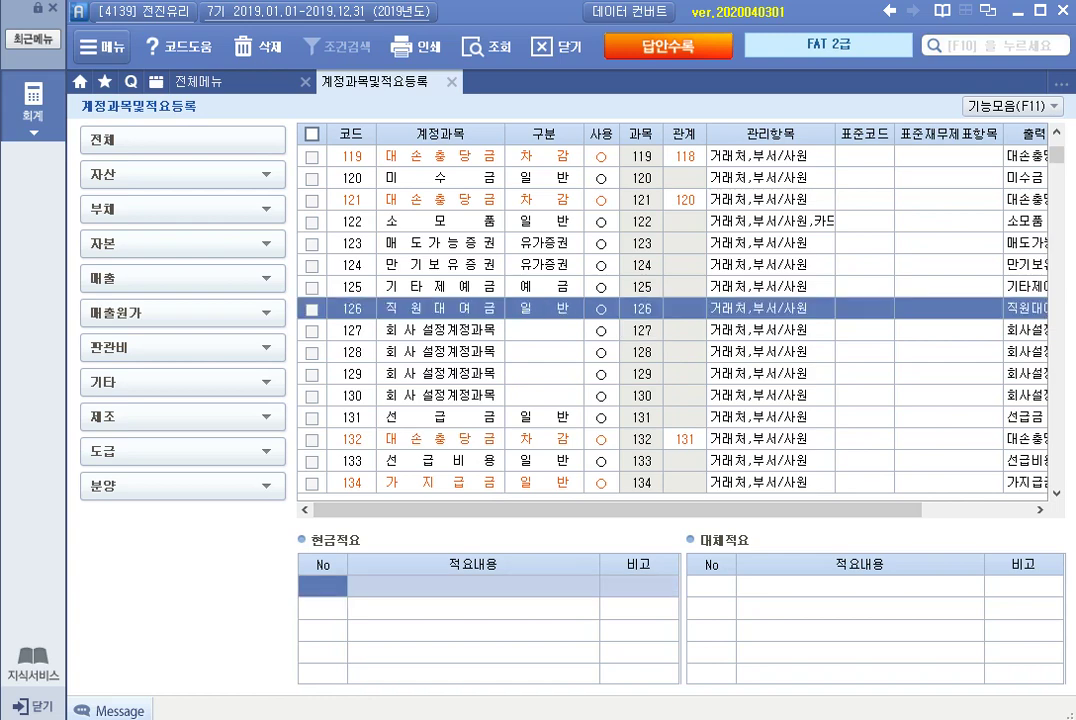
Add cash summary 01 '직원 생활안정자금 대여' to 직원대여금.
type("1")
key("Return")
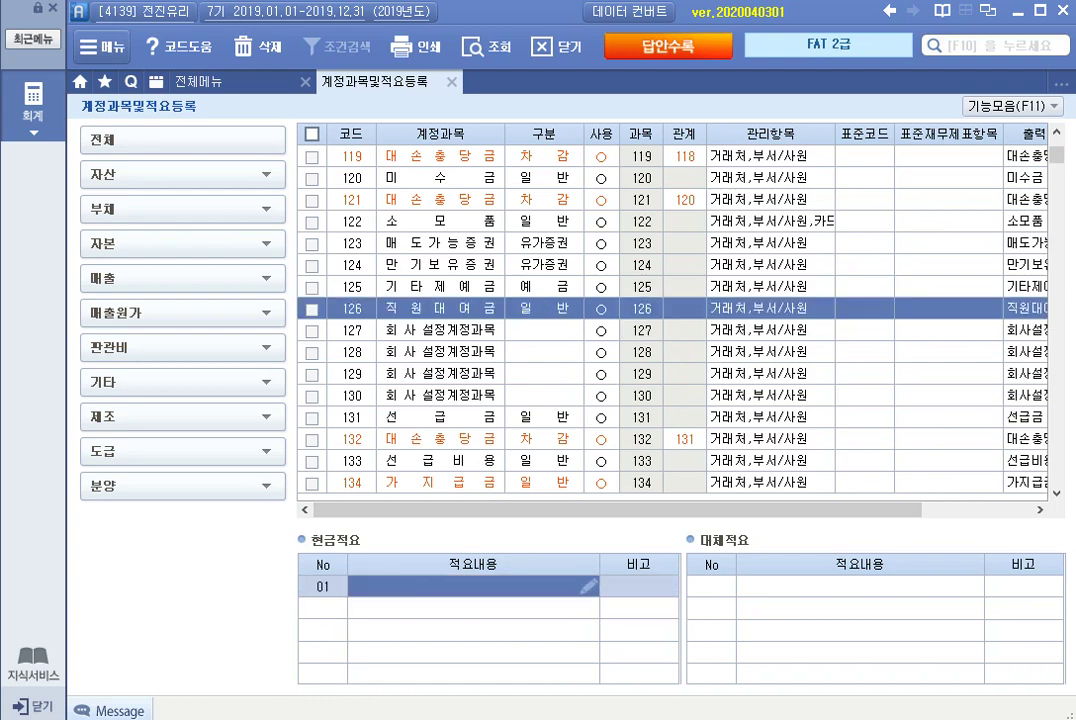
type("직원 생")
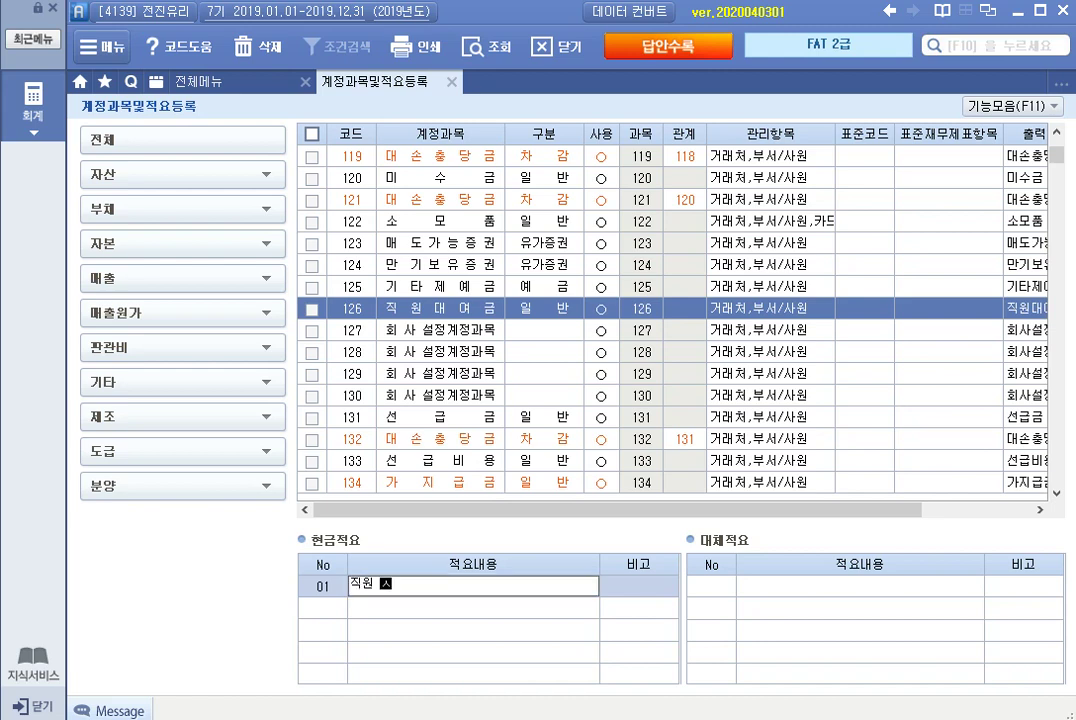
type("활안정자")
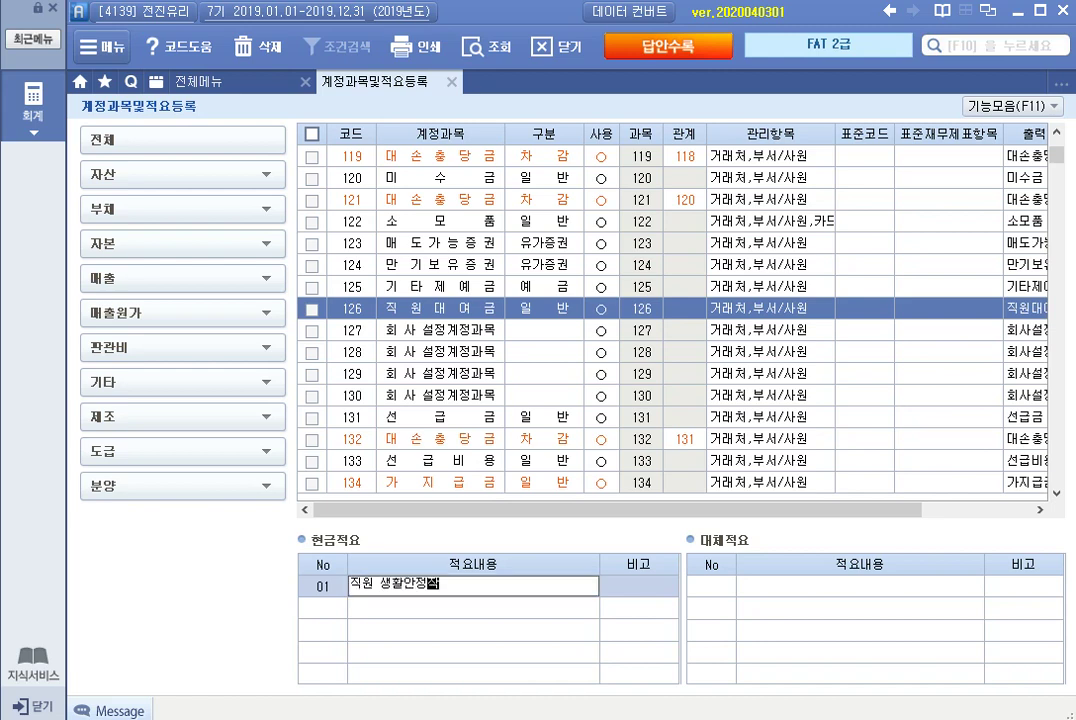
type("금 대여")
key("Return")
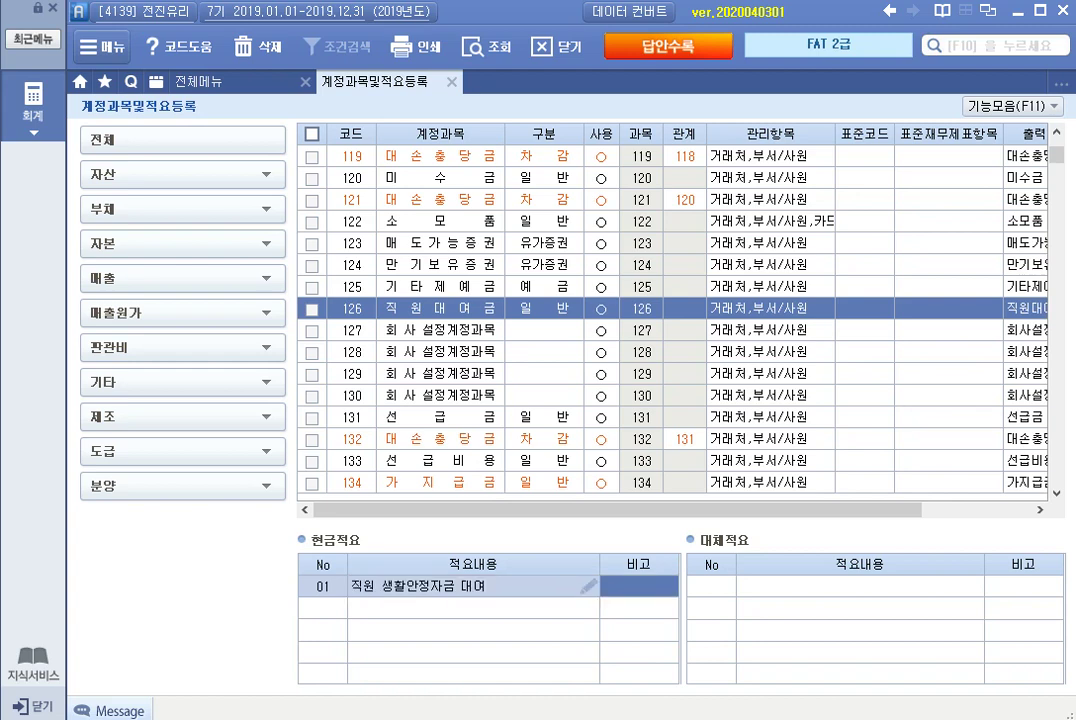
key("Return")
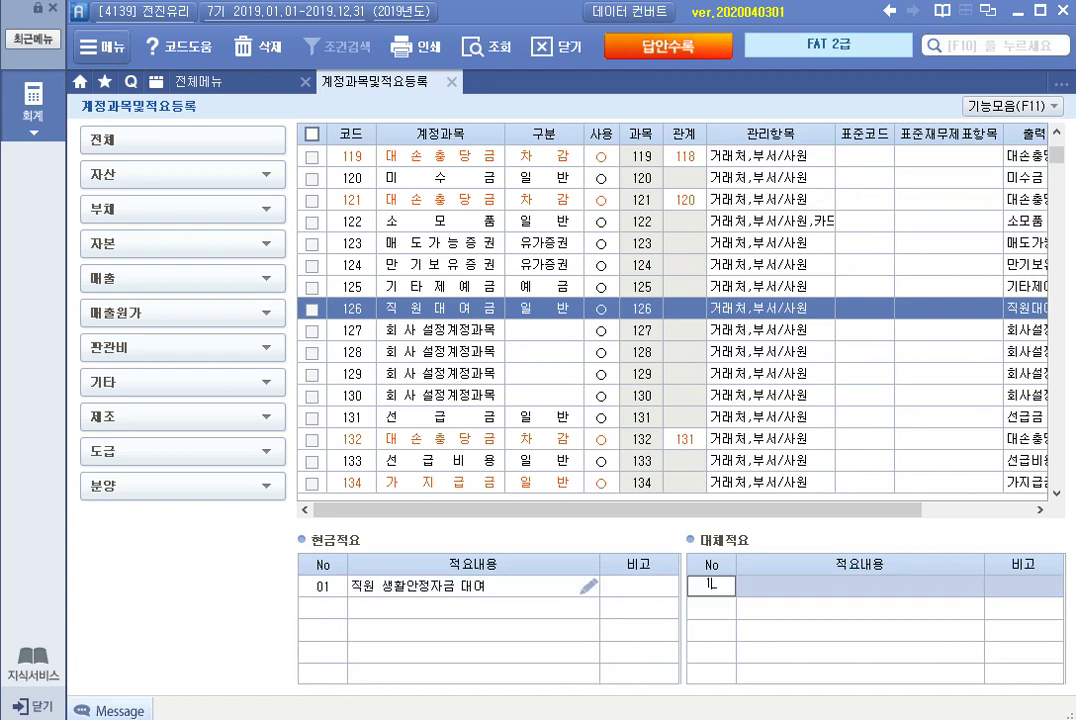
Add transfer summary 01 '직원 대여금 회수' and close the account registration screen.
left_click(758, 585)
type("직원 대여")
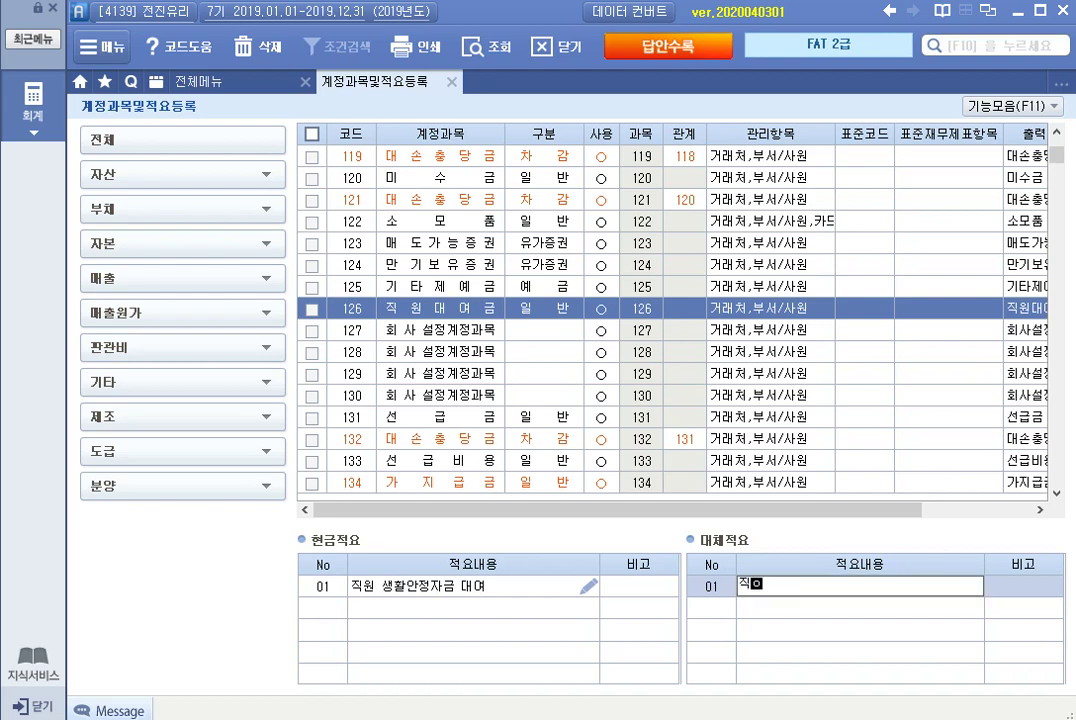
type("금 회수")
key("Return")
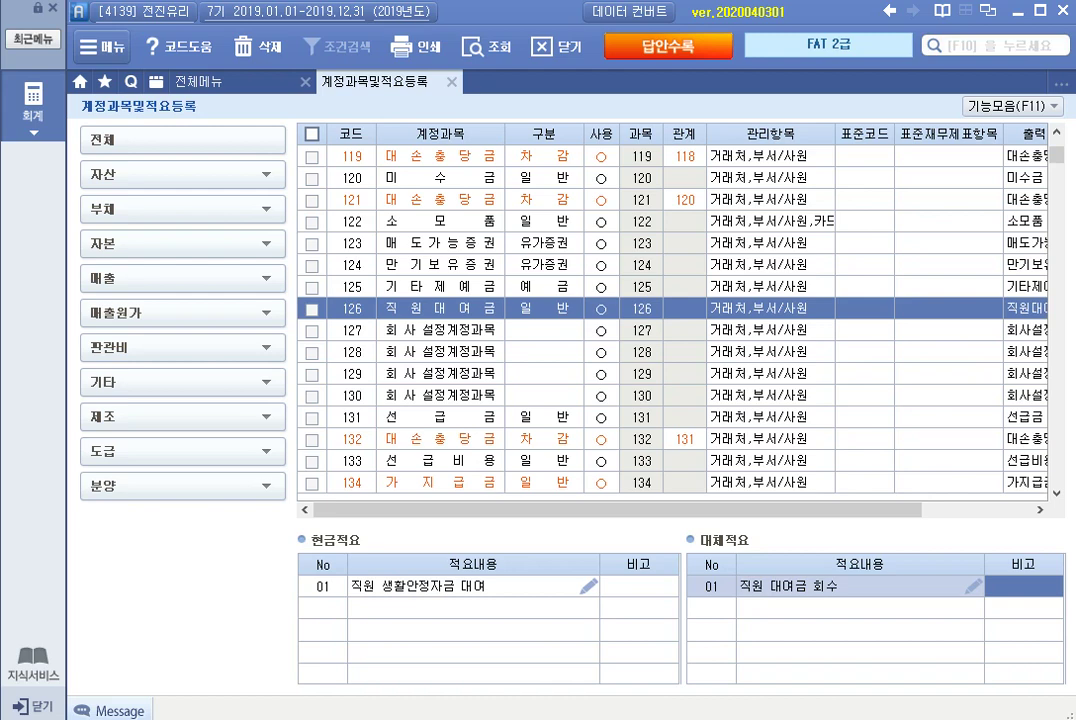
key("Escape")
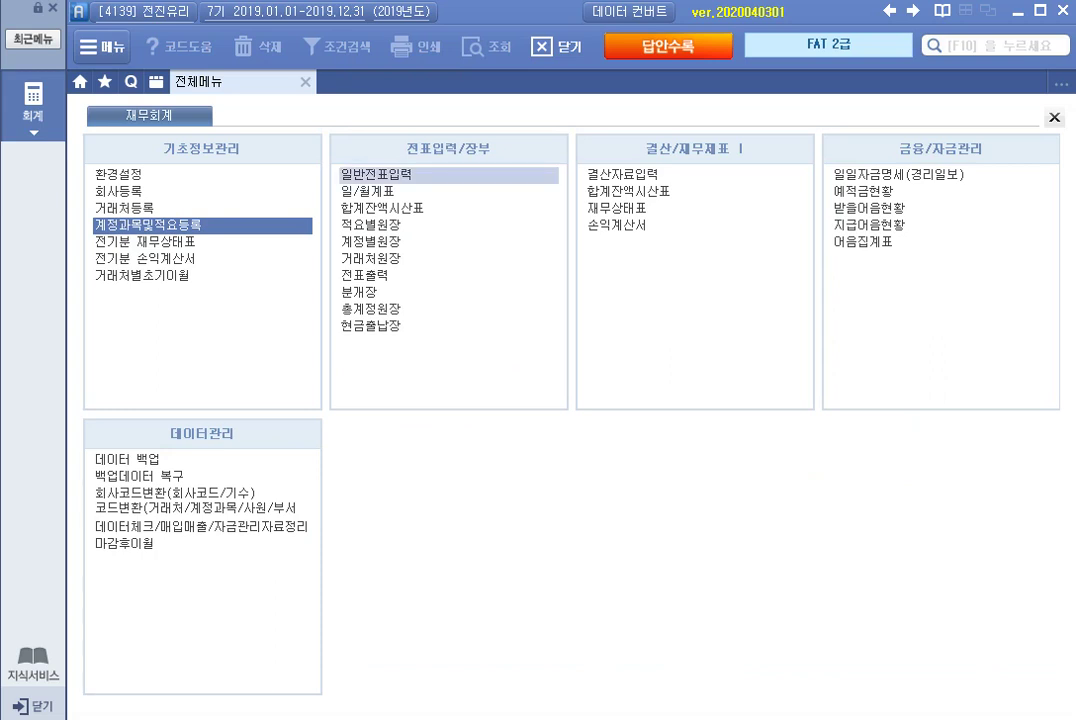
Open 일반전표입력 and set the voucher date to July 18.
left_click(390, 174)
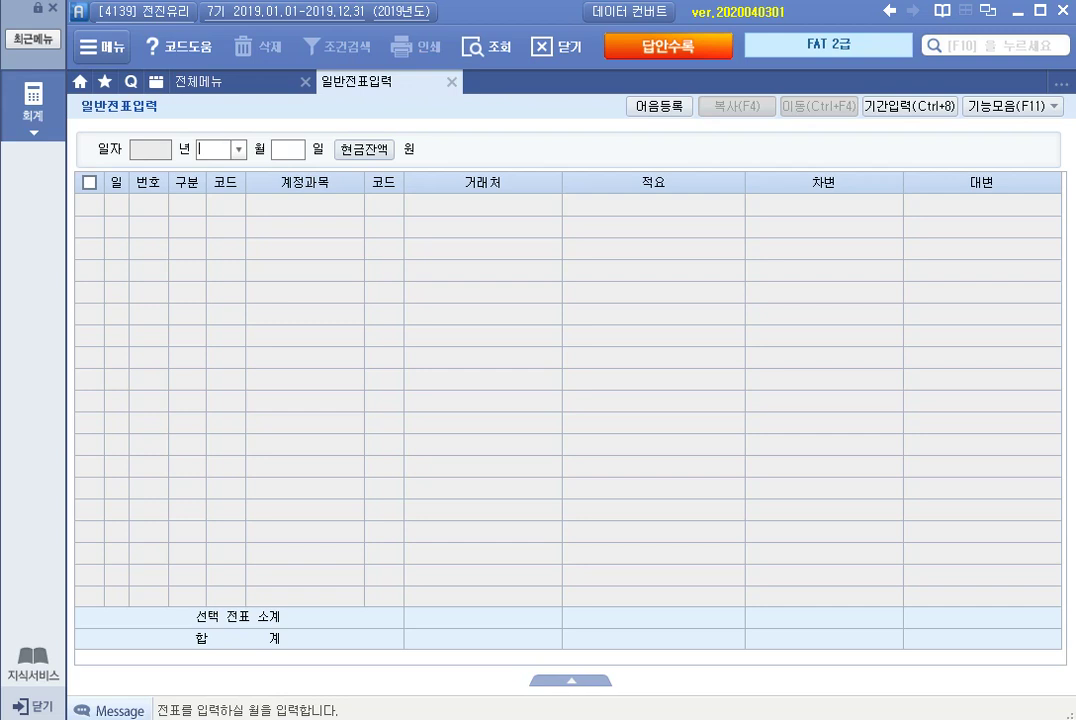
type("07")
key("Return")
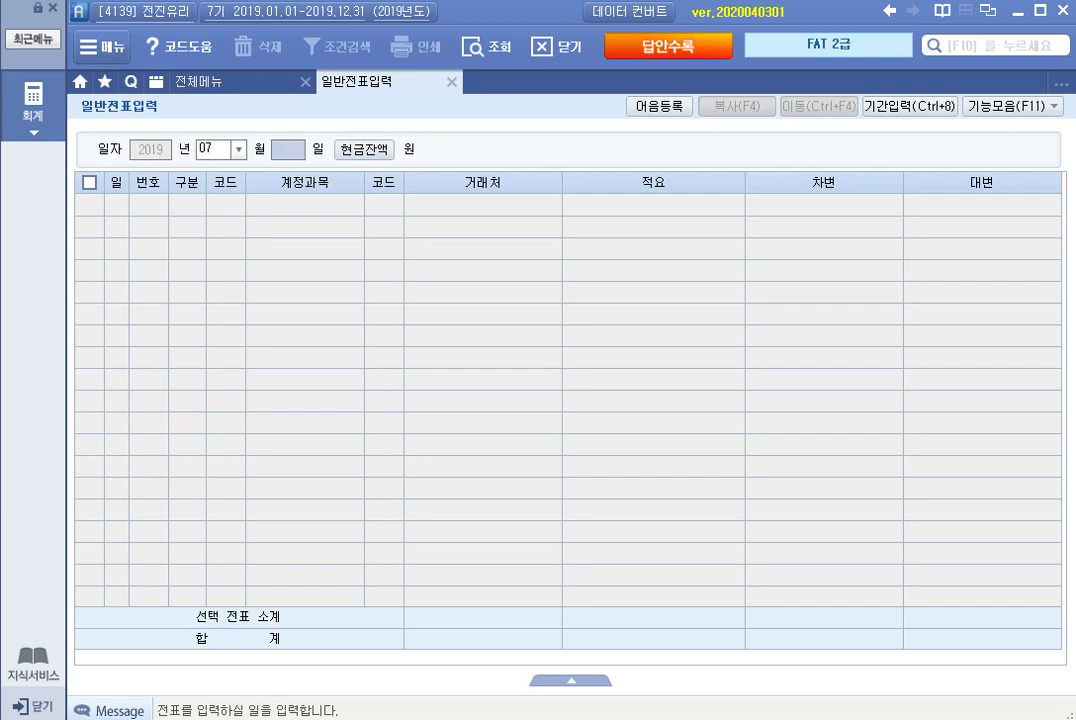
type("18")
key("Return")
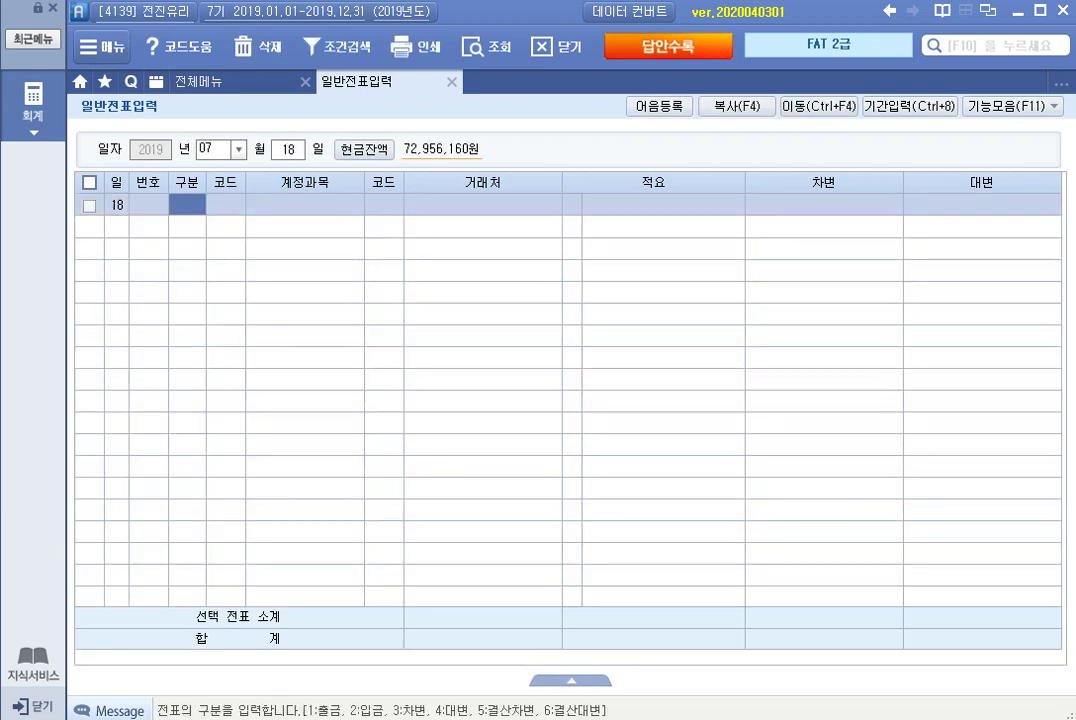
Enter a debit line for 811 복리후생비 of 24,000.
type("3")
key("Return")
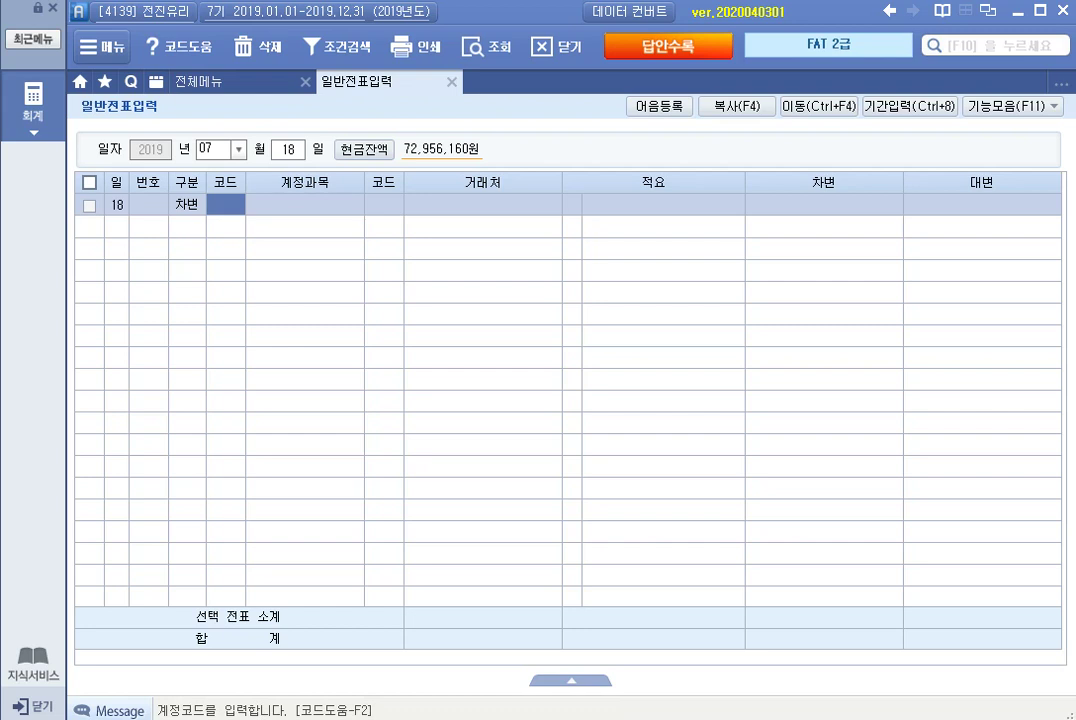
type("복리")
key("Return")
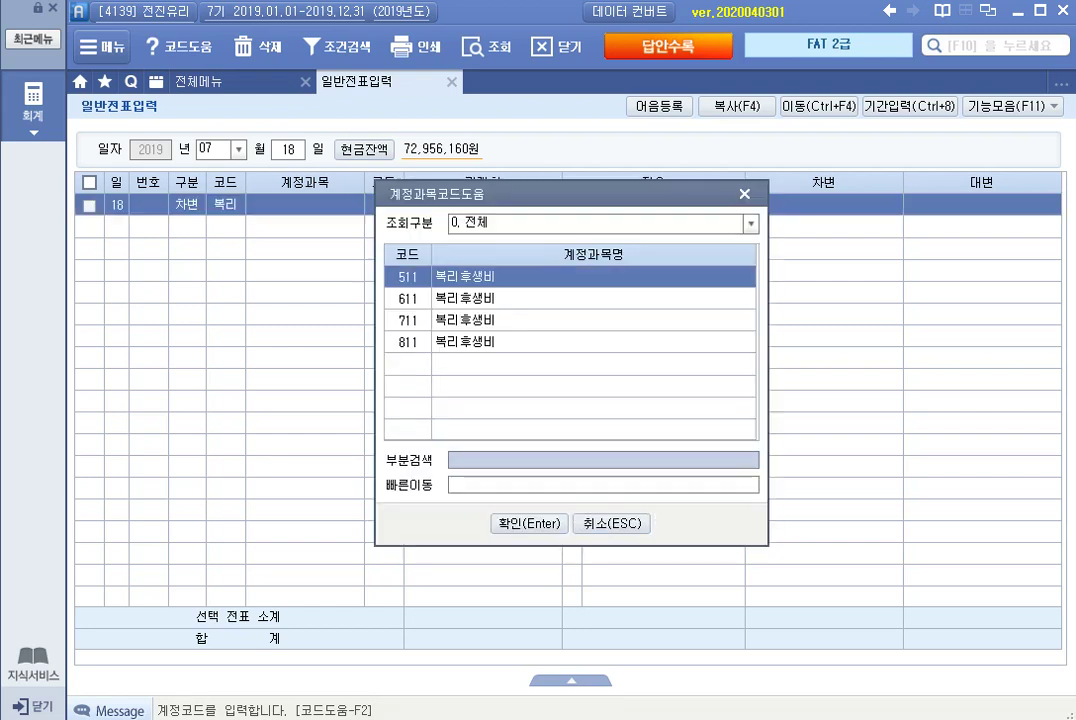
key("Down")
key("Down")
key("Down")
key("Return")
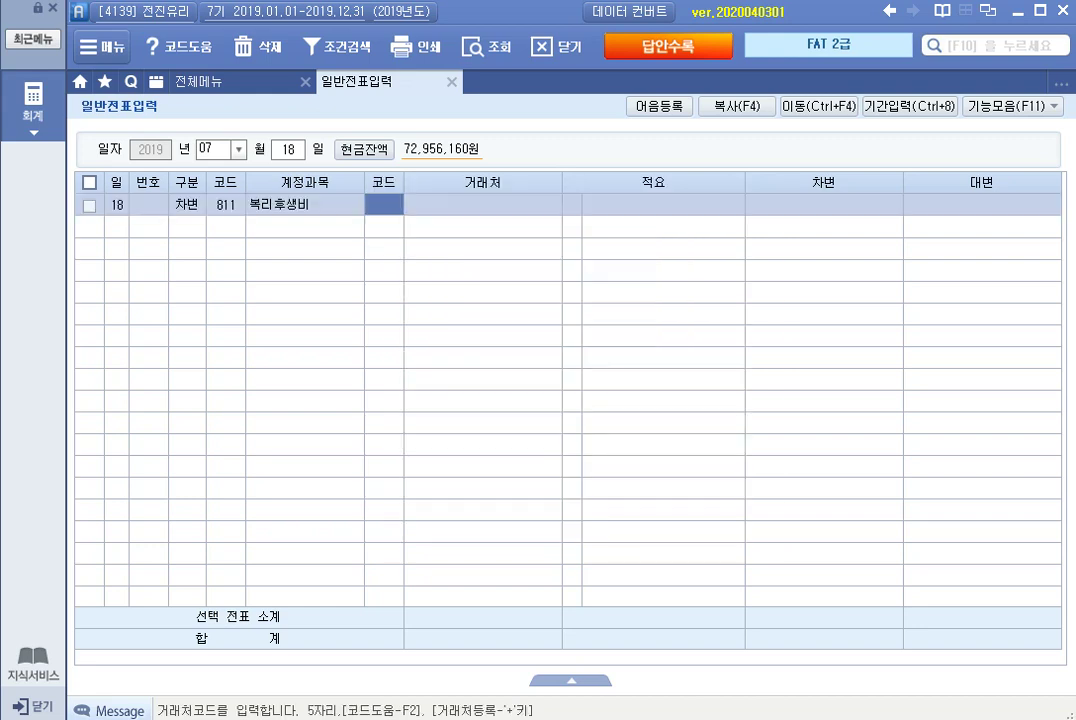
key("Return")
key("Return")
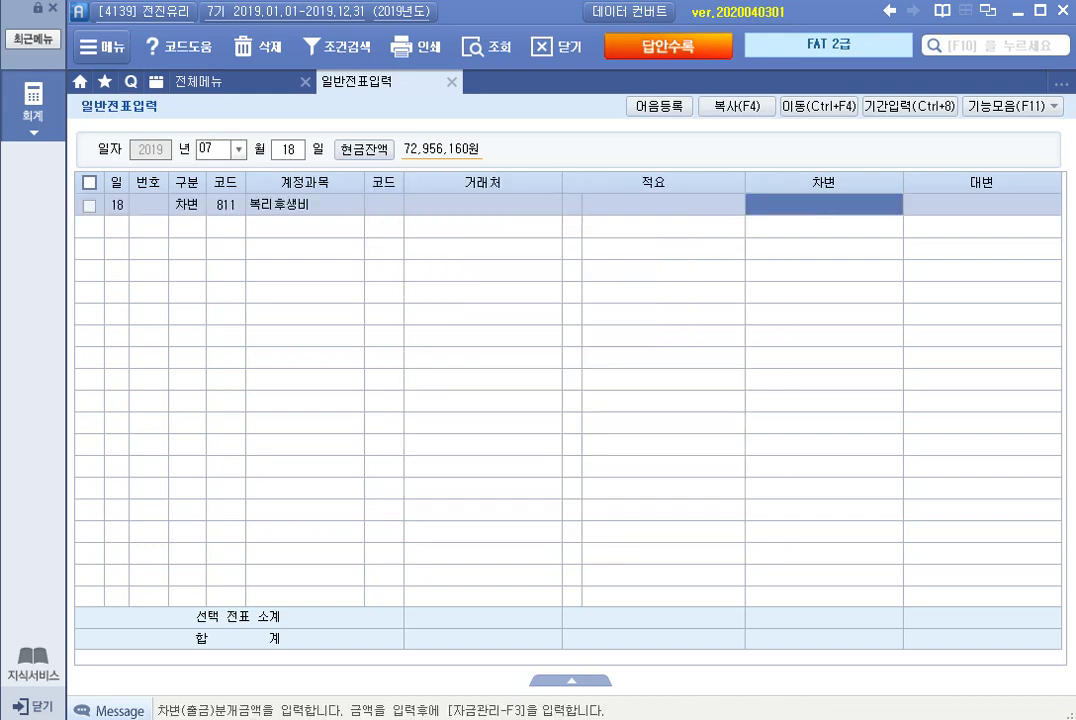
type("240000")
key("Return")
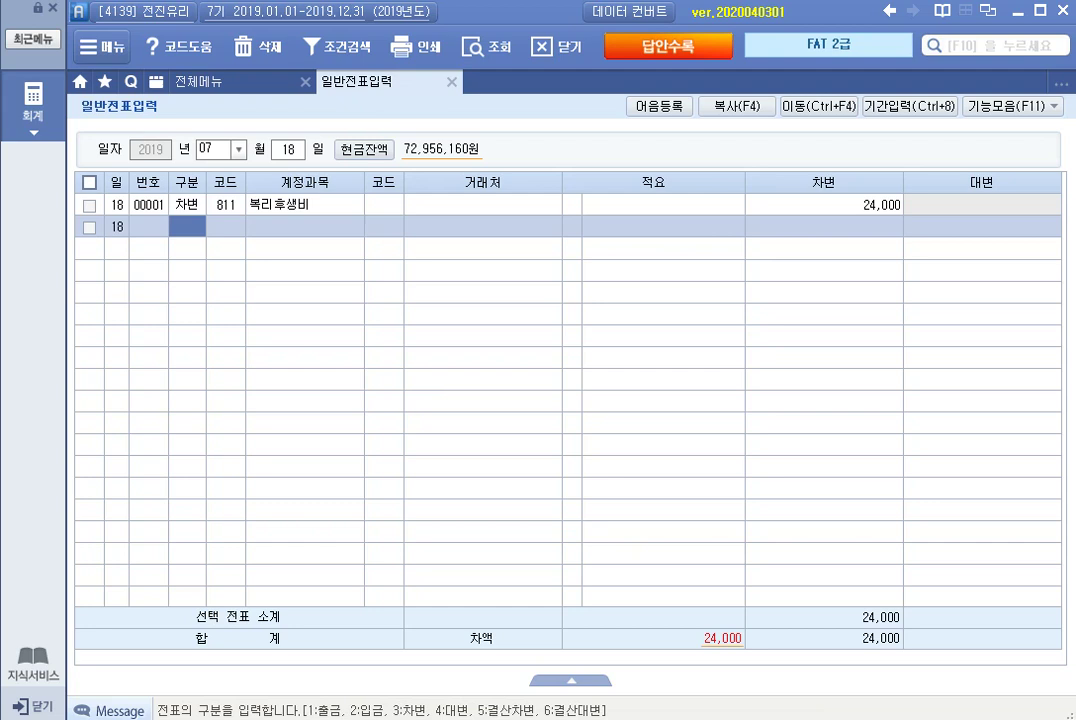
Enter the balancing credit line for 101 현금 of 24,000.
type("4")
key("Return")
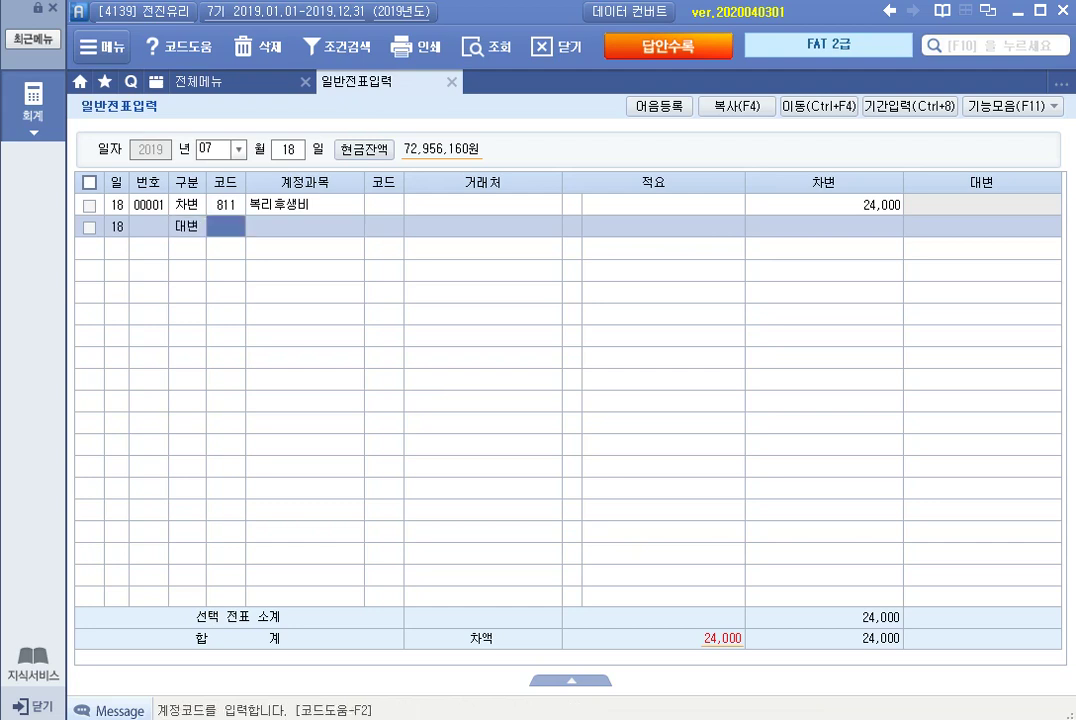
type("101")
key("Return")
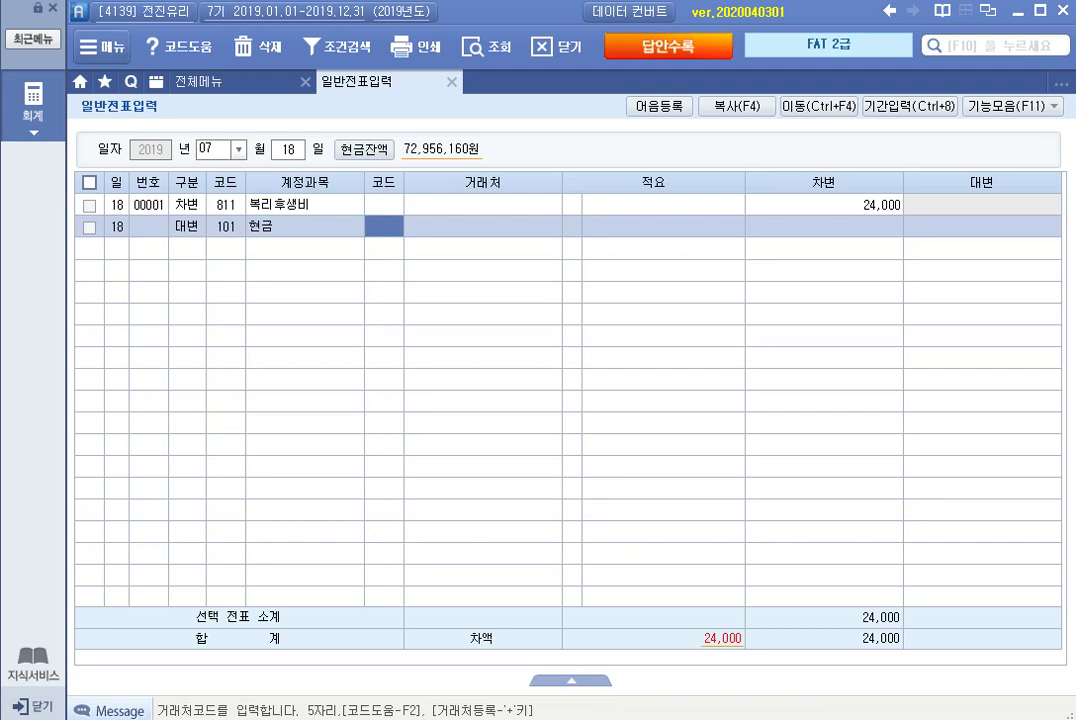
key("Return")
key("Return")
key("Return")
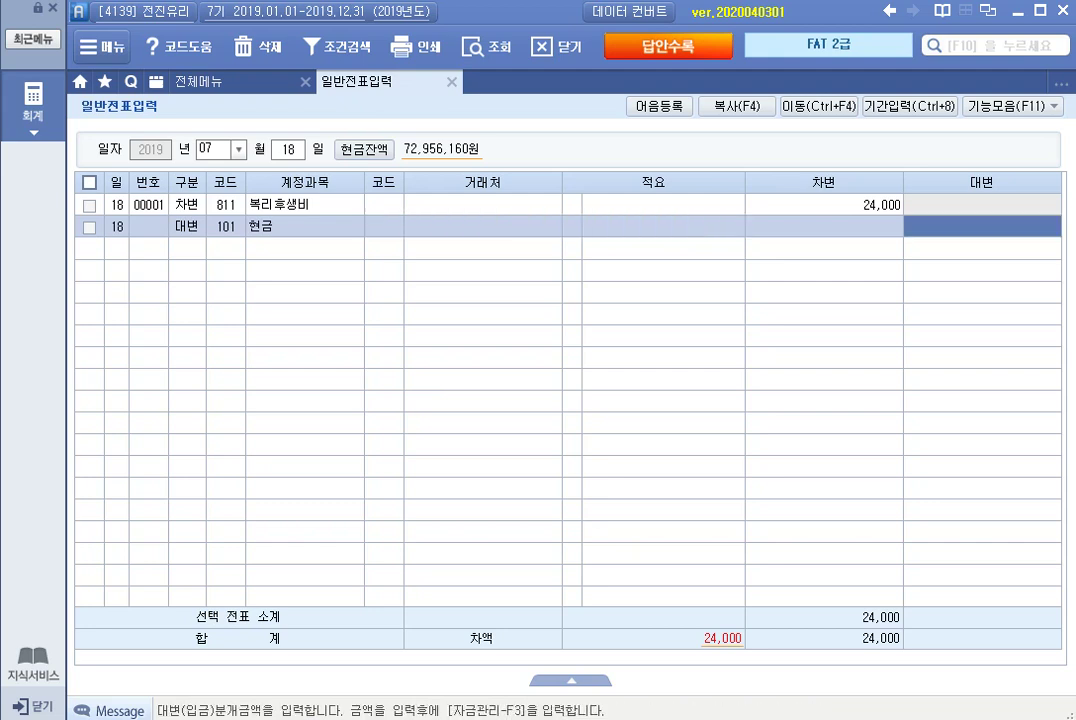
key("Return")
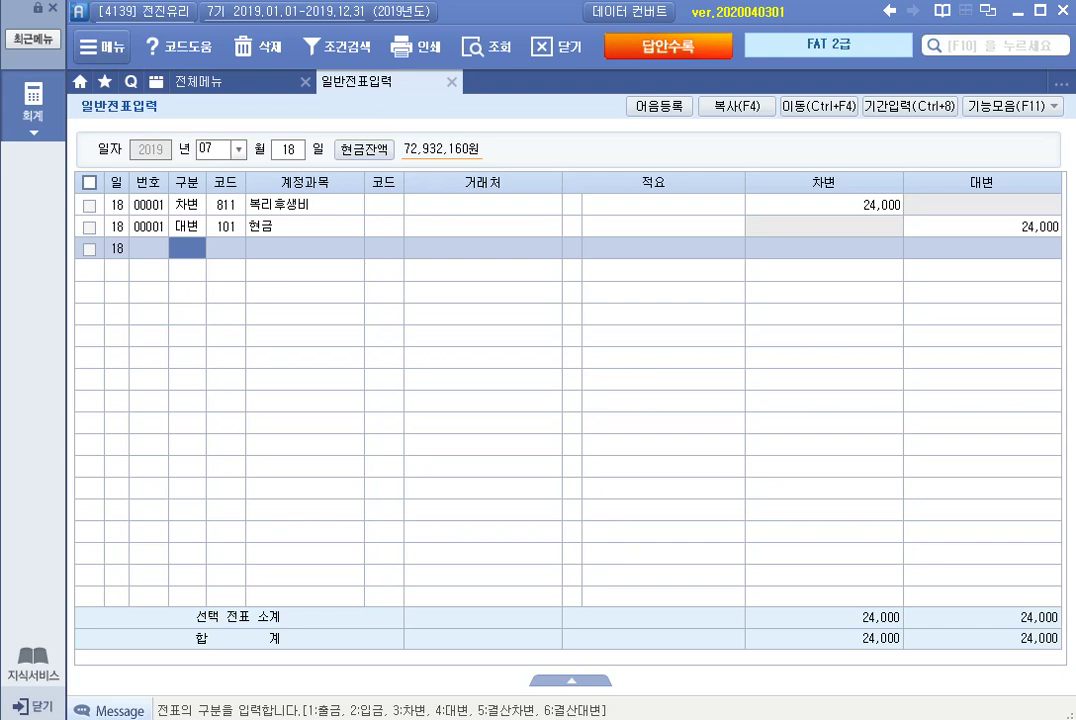
left_click(287, 149)
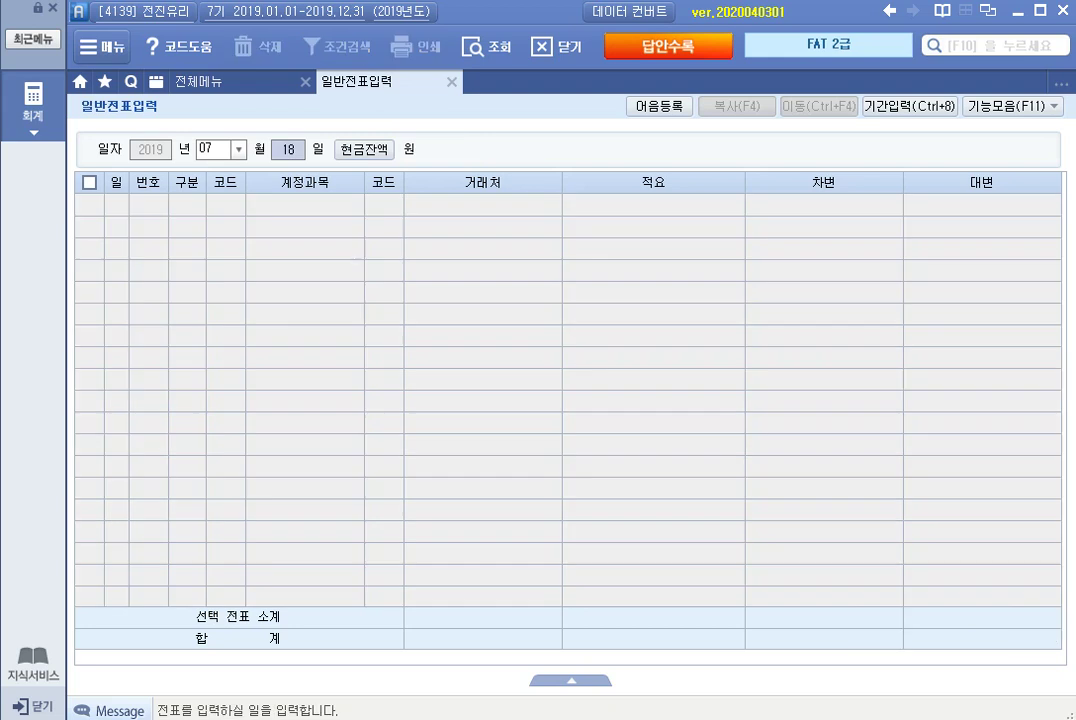
On July 31, debit 114 단기대여금 30,000,000 with partner (주)황실리빙아트.
type("31")
key("Return")
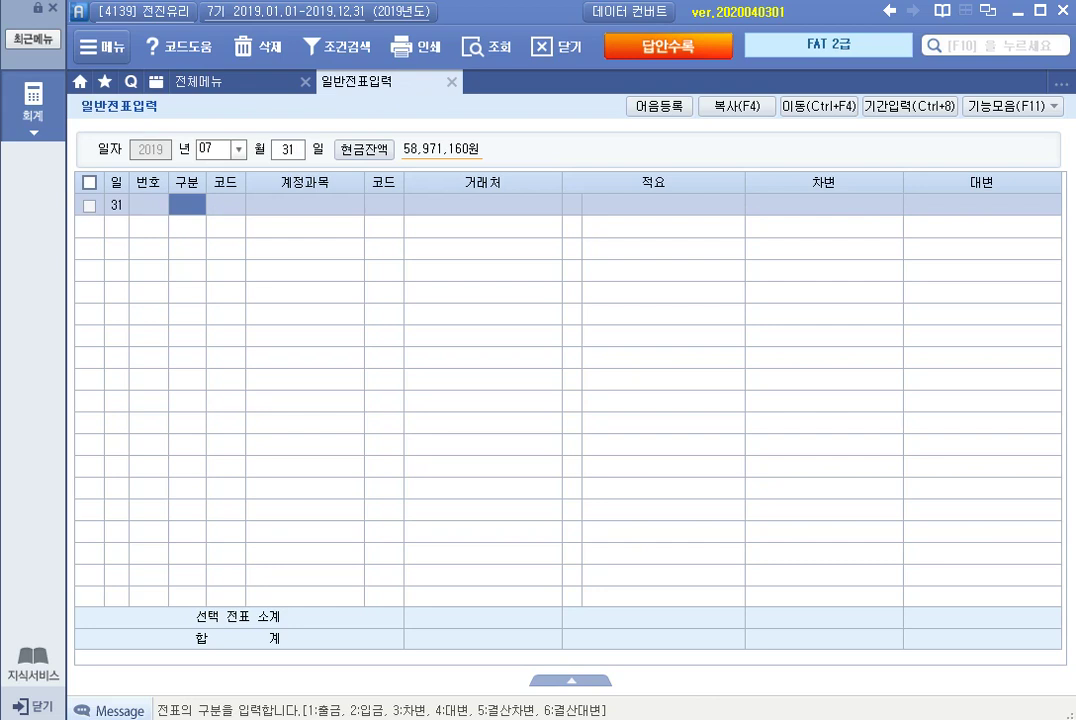
type("3")
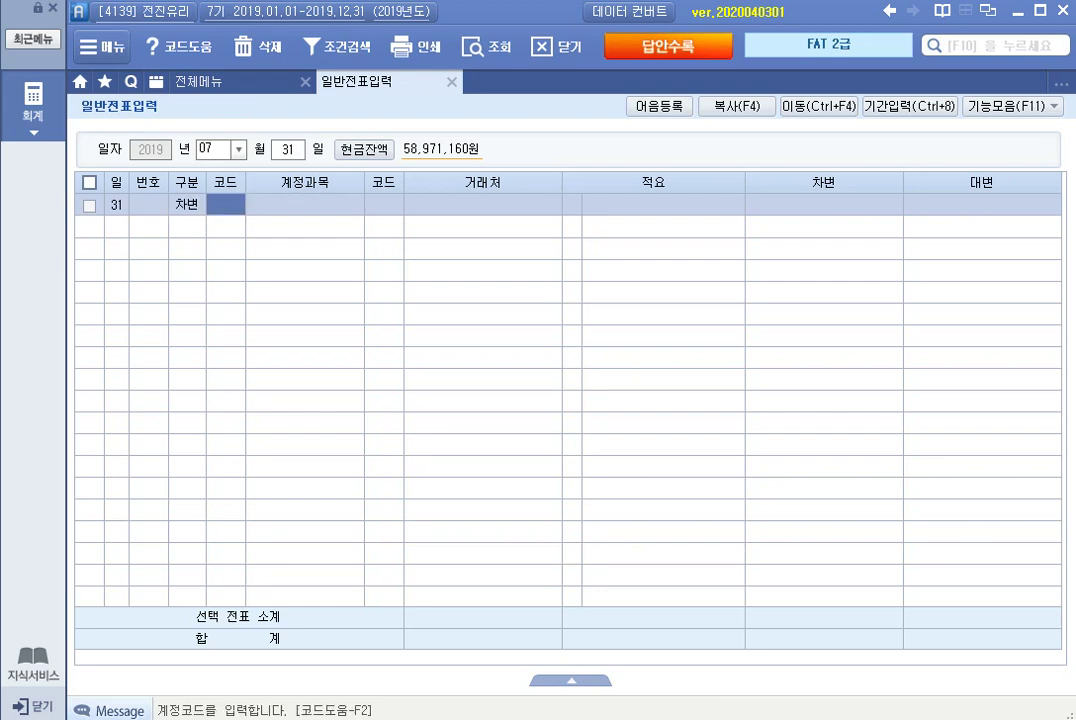
type("단기")
key("Return")
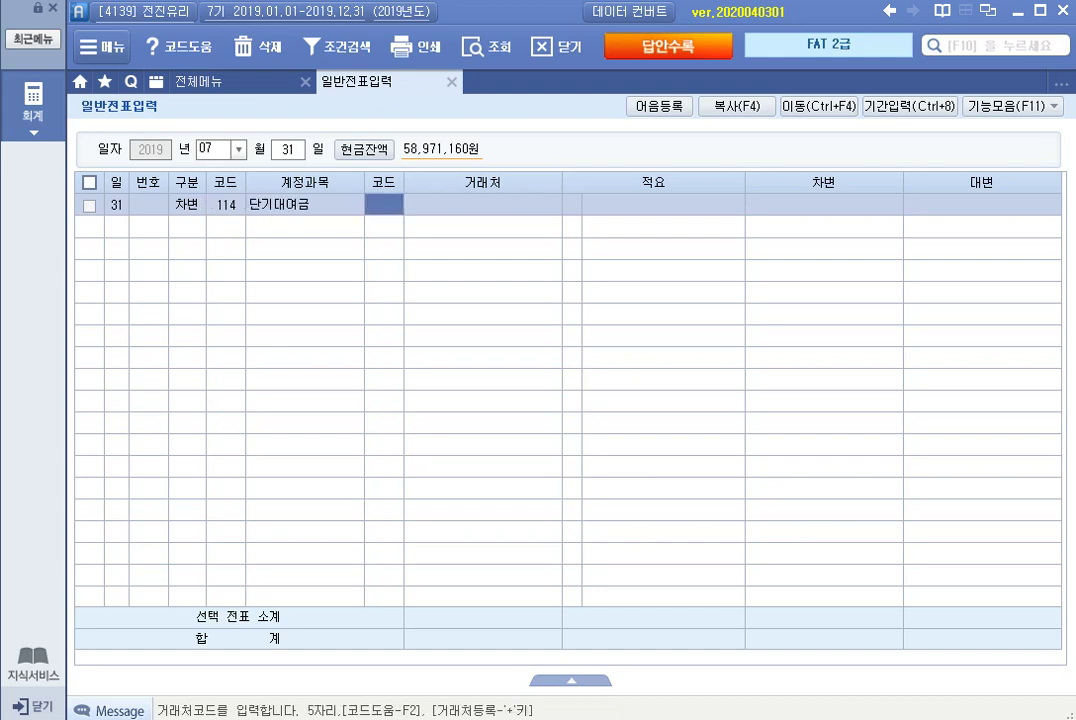
type("황실")
key("Return")
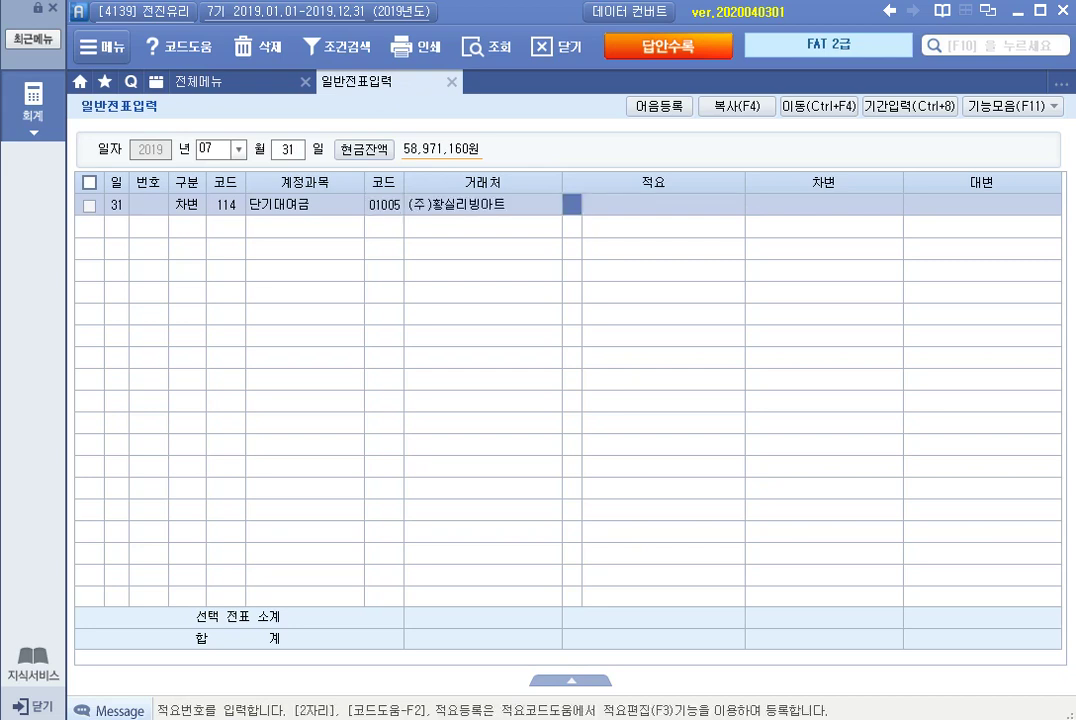
key("Return")
key("Return")
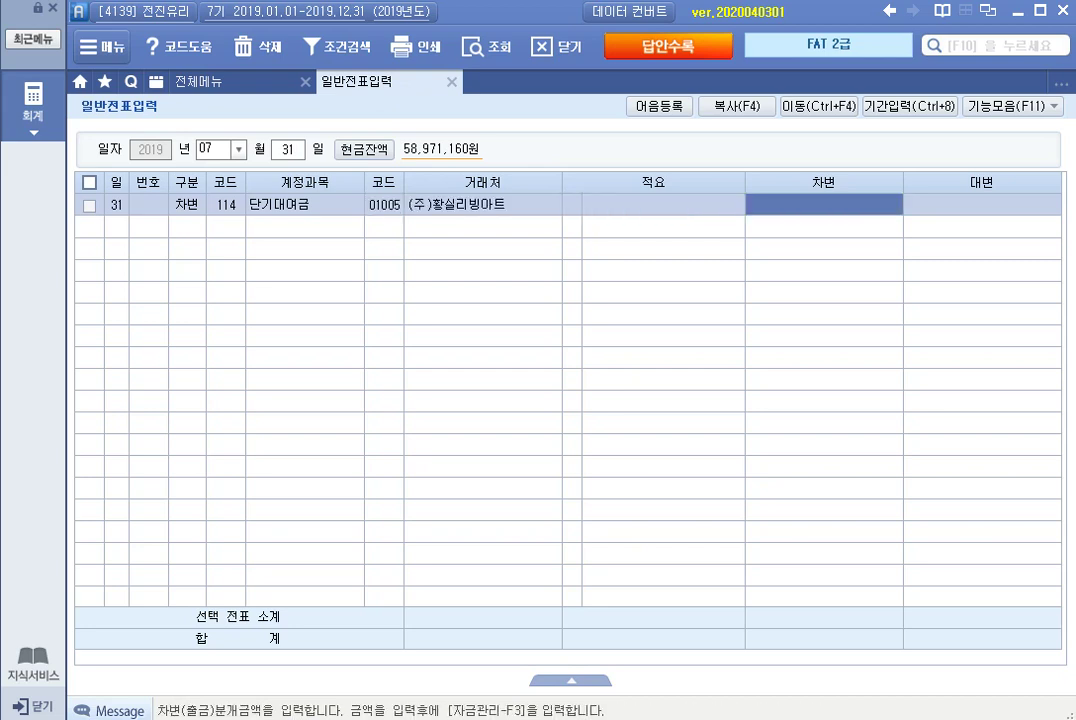
type("30000000")
key("Return")
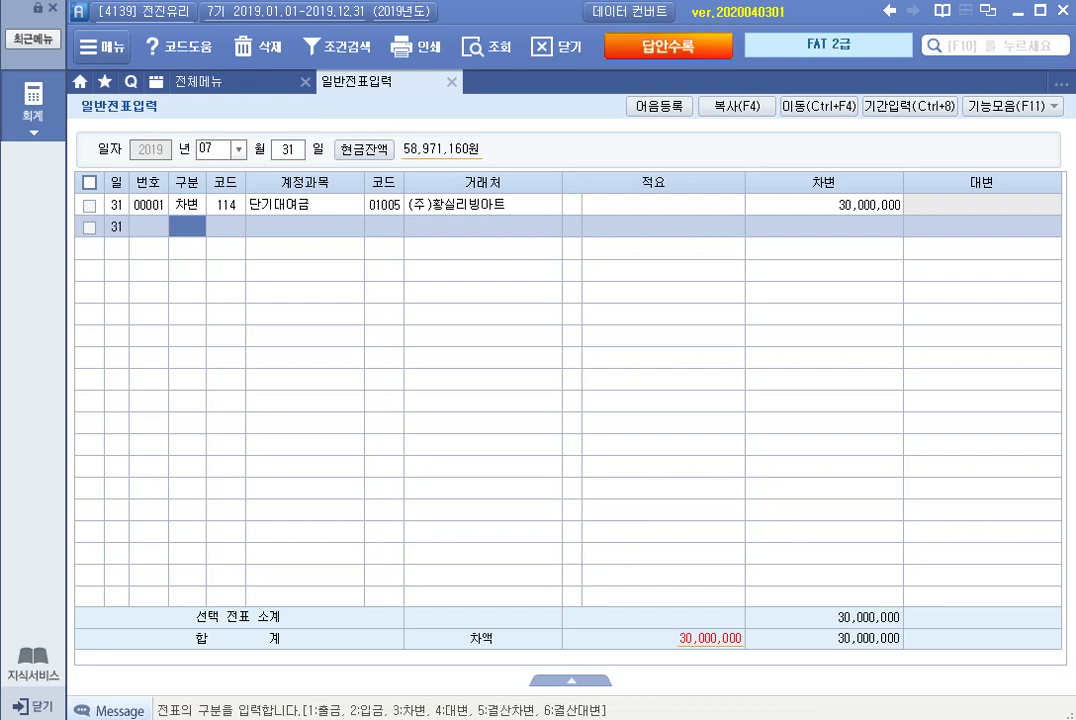
Credit 103 보통예금 30,000,000 with partner 98002 우리은행(보통) to balance the voucher.
type("4103")
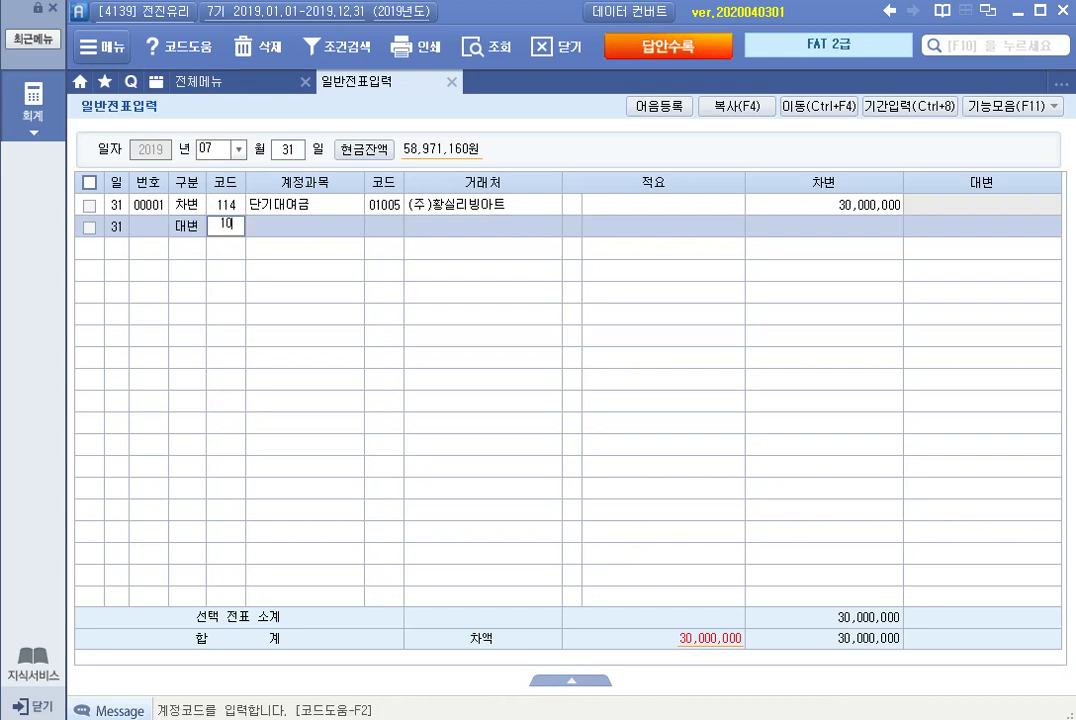
key("Return")
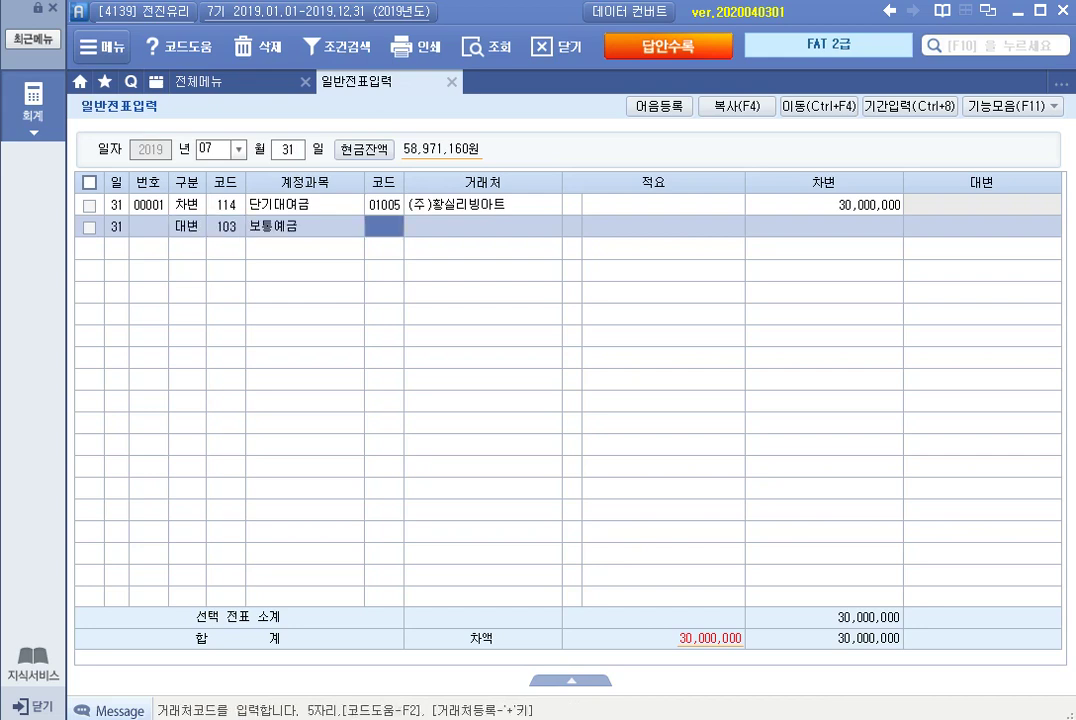
type("98002")
key("Return")
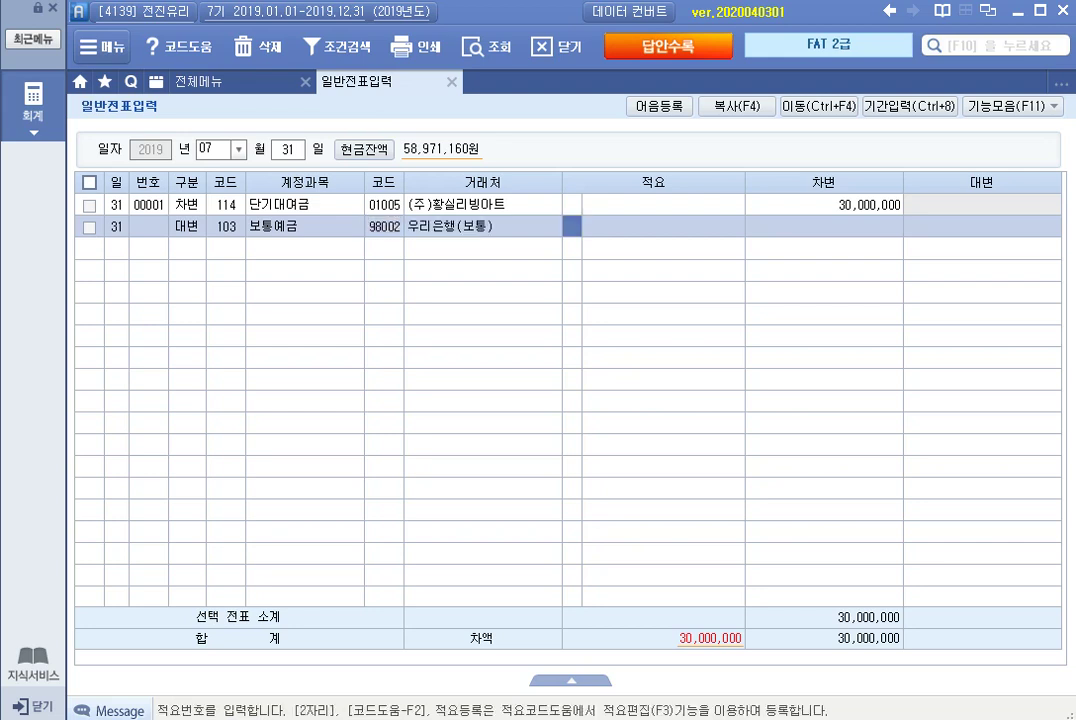
key("Return")
type("30000000")
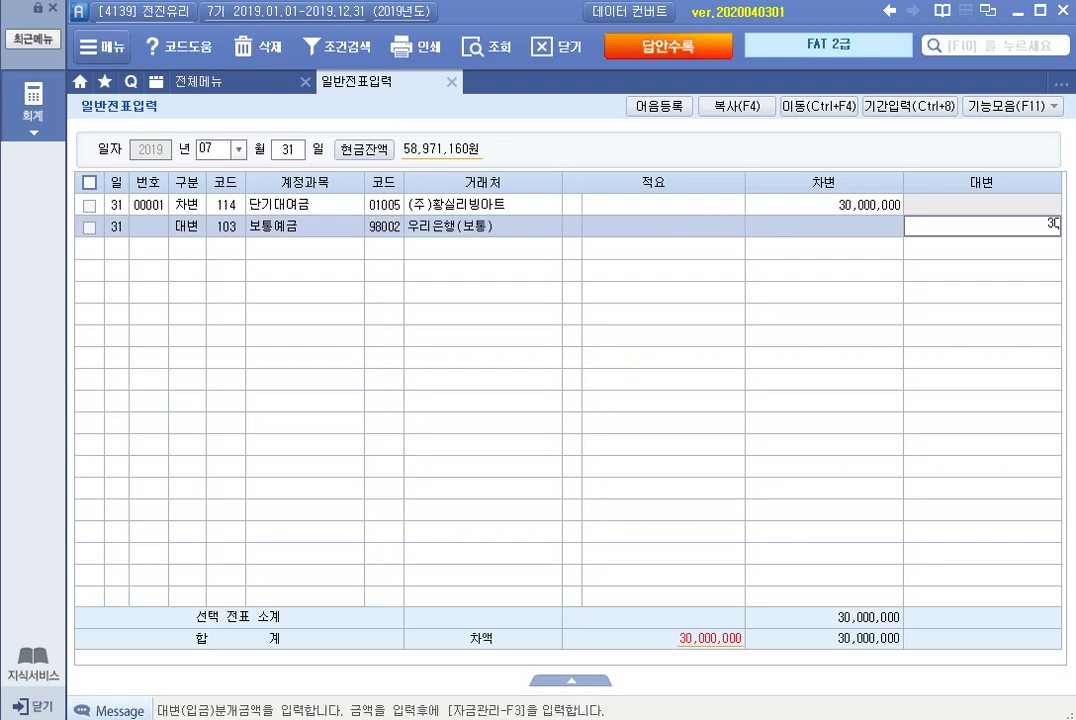
key("Return")
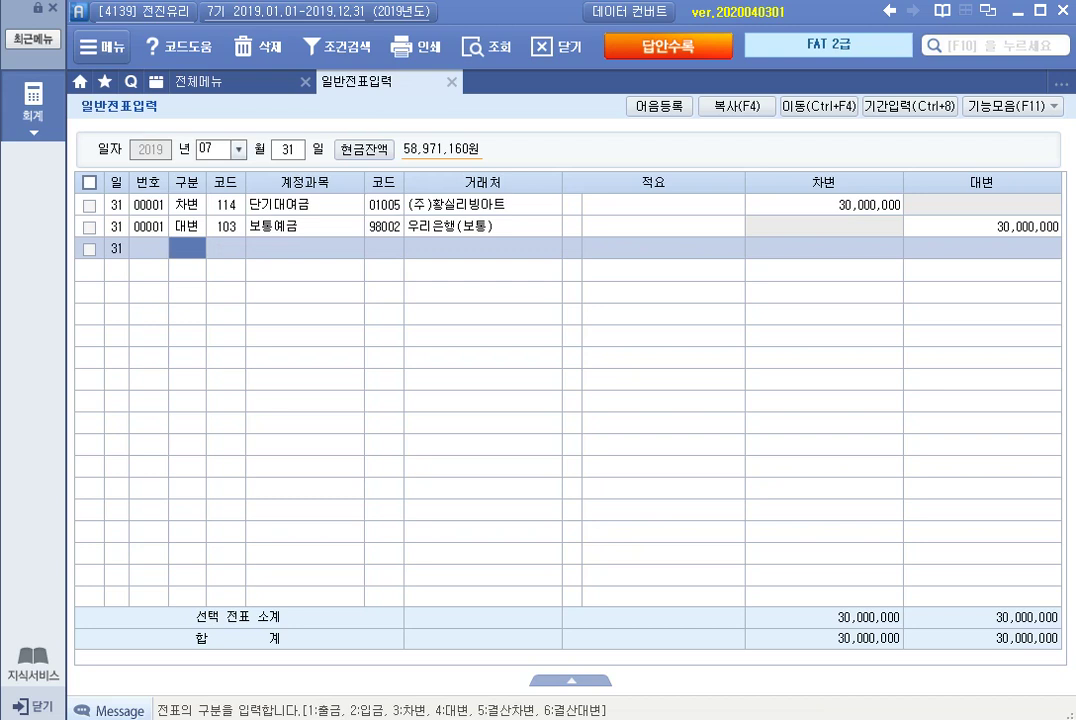
left_click(212, 148)
Switch to August 14 and debit 146 상품 for 3,500,000.
type("08")
key("Return")
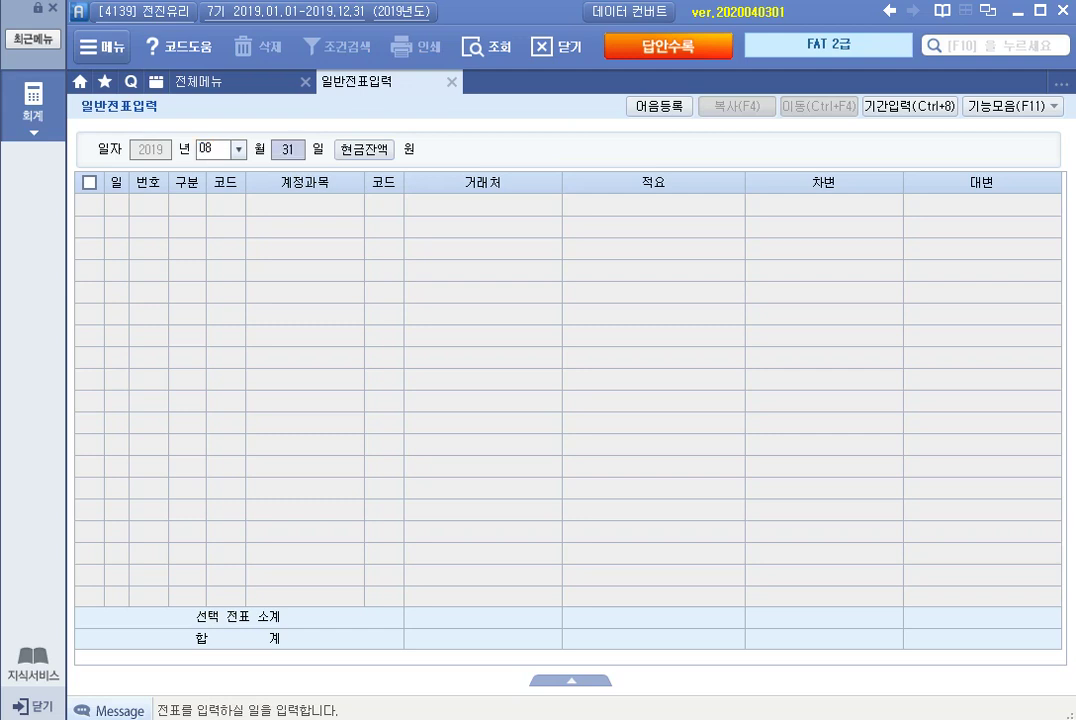
type("14")
key("Return")
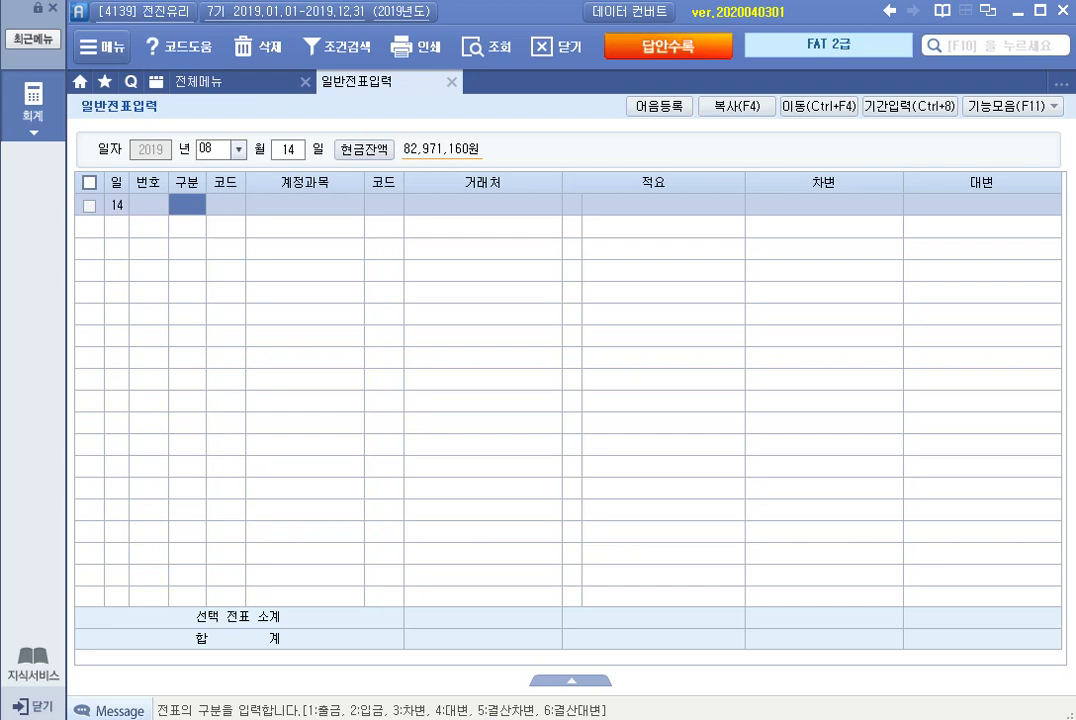
type("3")
key("Return")
type("상품")
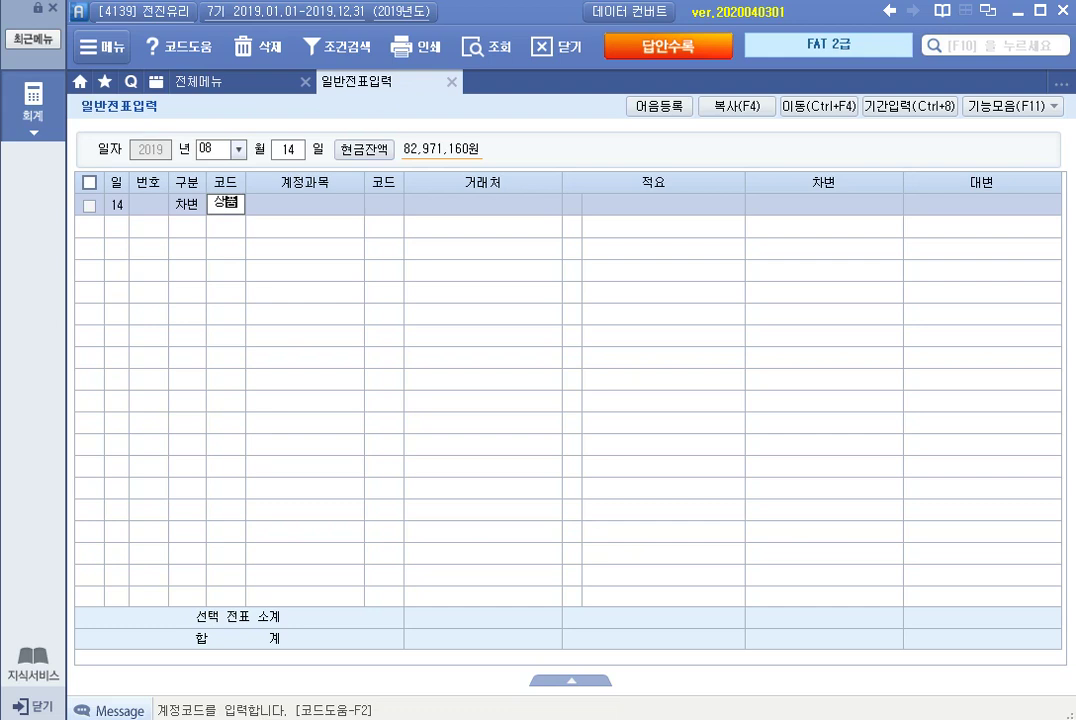
key("Return")
key("Down")
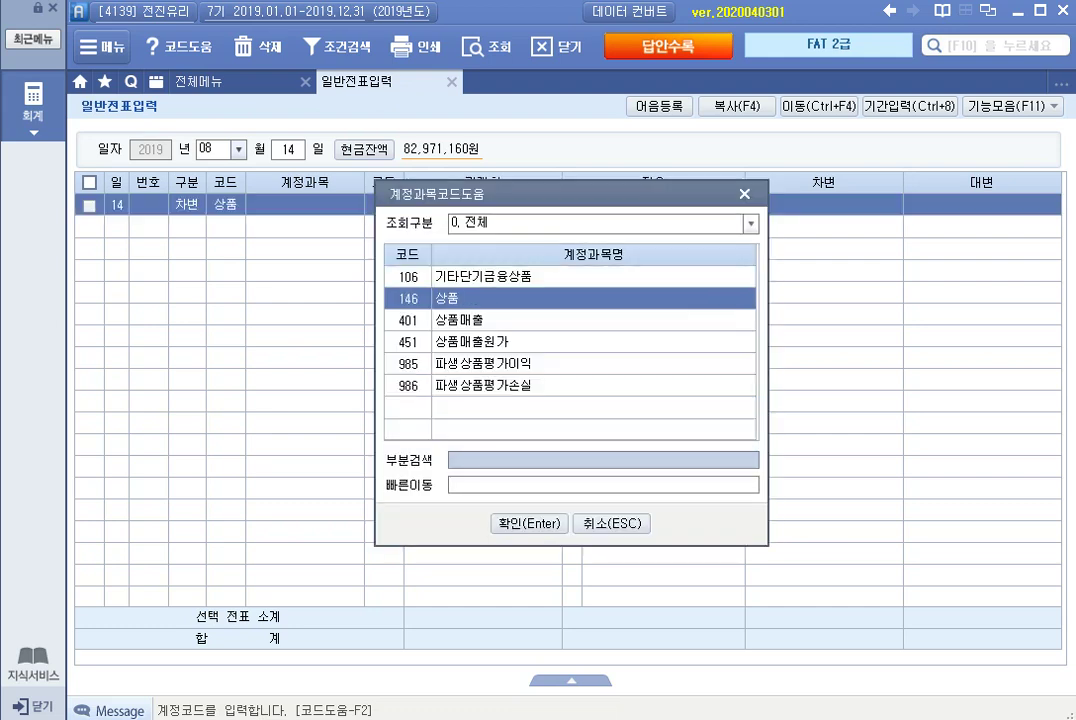
key("Return")
key("Return")
key("Return")
key("Return")
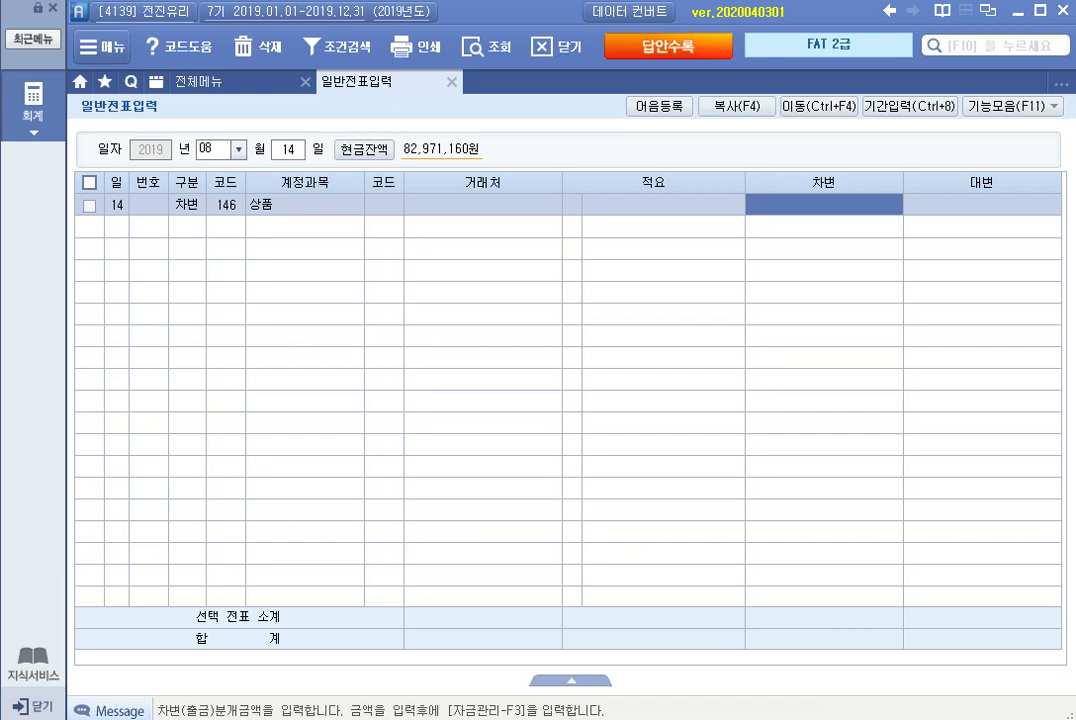
type("3500000")
key("Return")
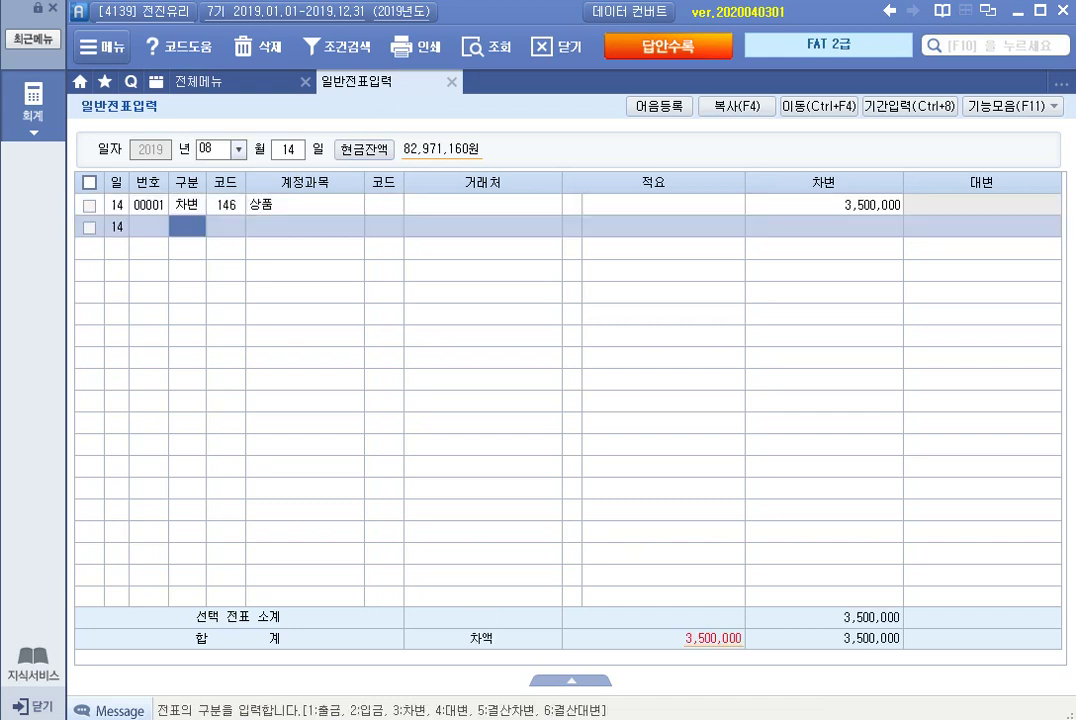
Credit 101 현금 for 1,500,000.
type("4")
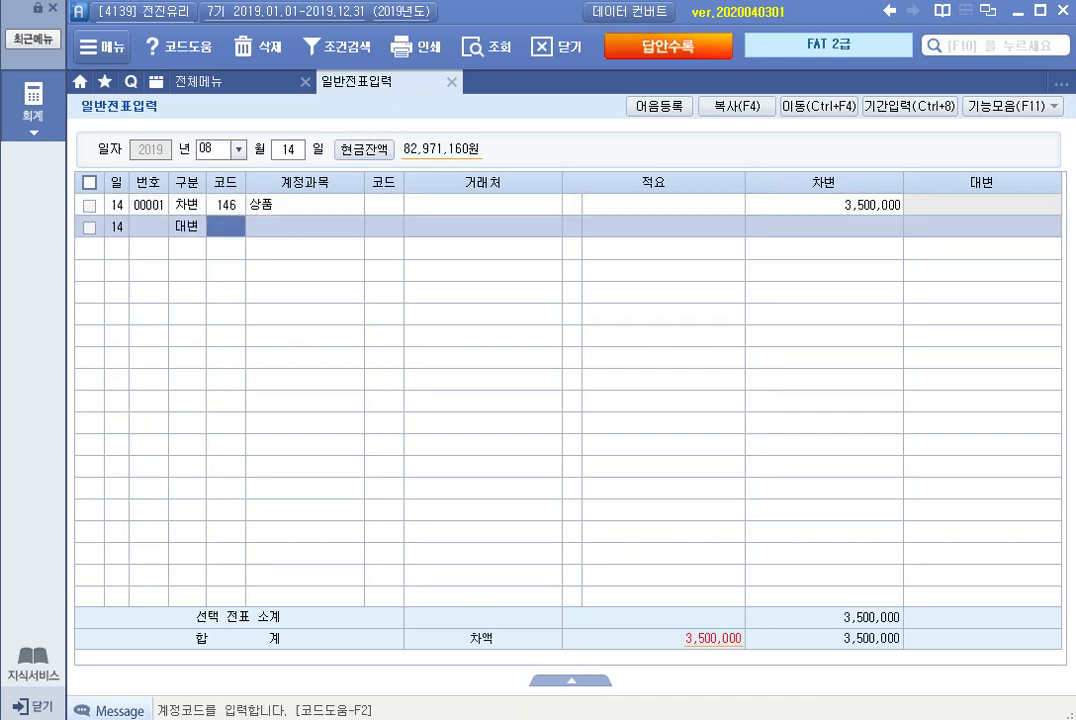
type("101")
key("Return")
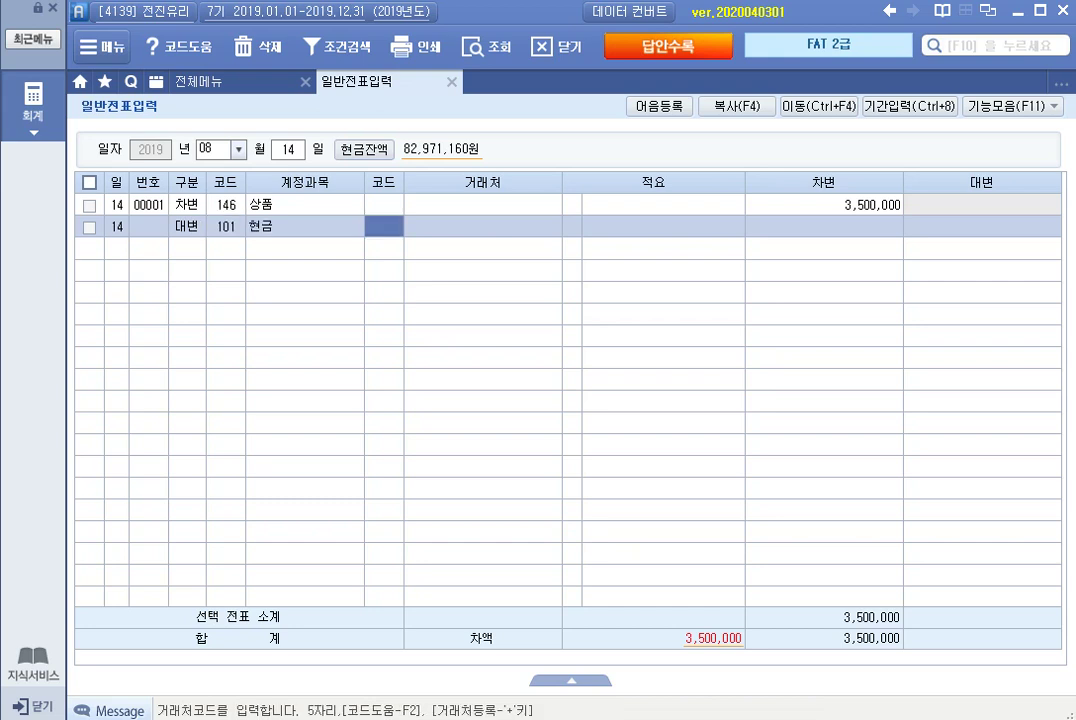
key("Return")
key("Return")
type("1500000")
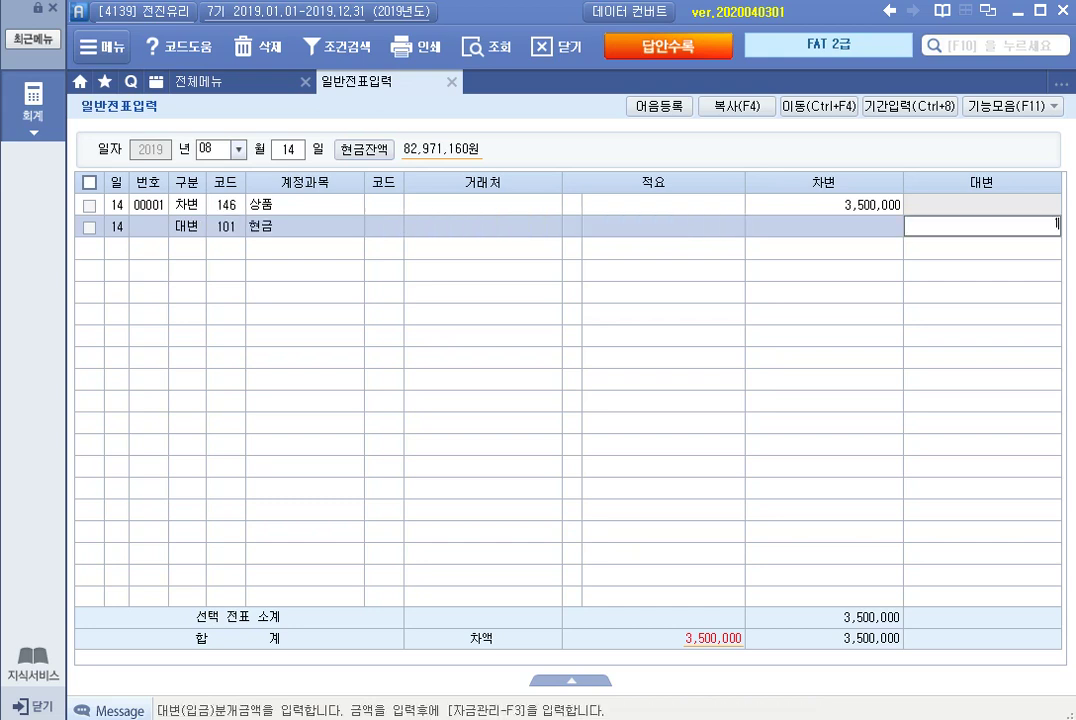
key("Return")
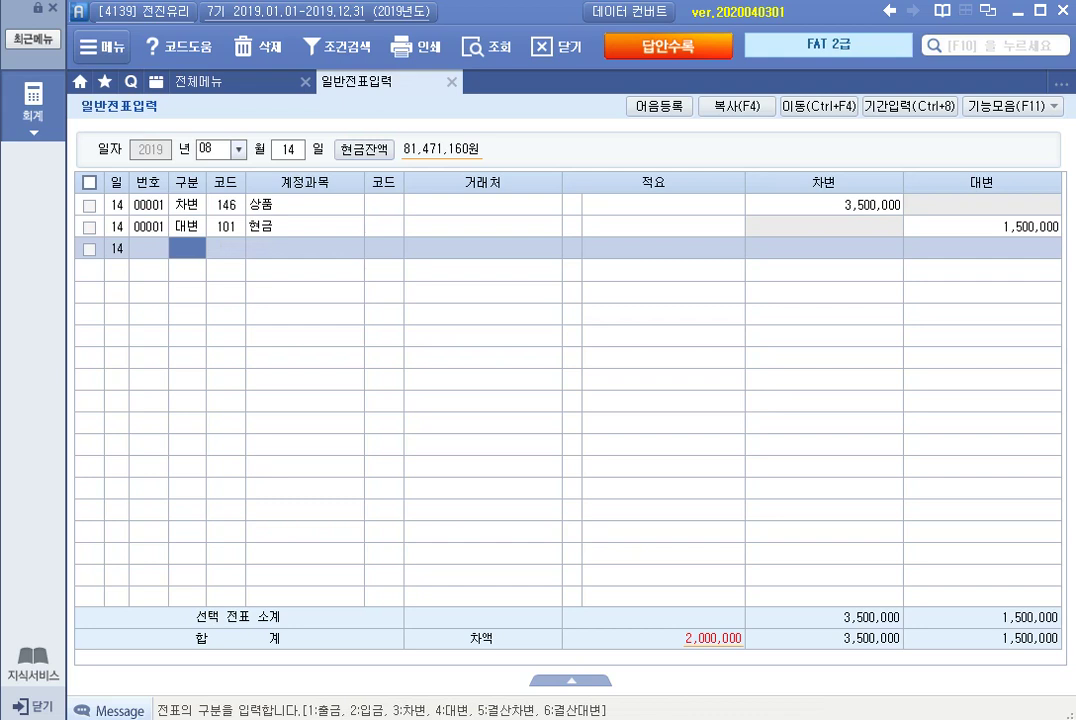
Credit 252 지급어음 for 2,000,000 with partner 01006 강남건업.
type("4")
key("Return")
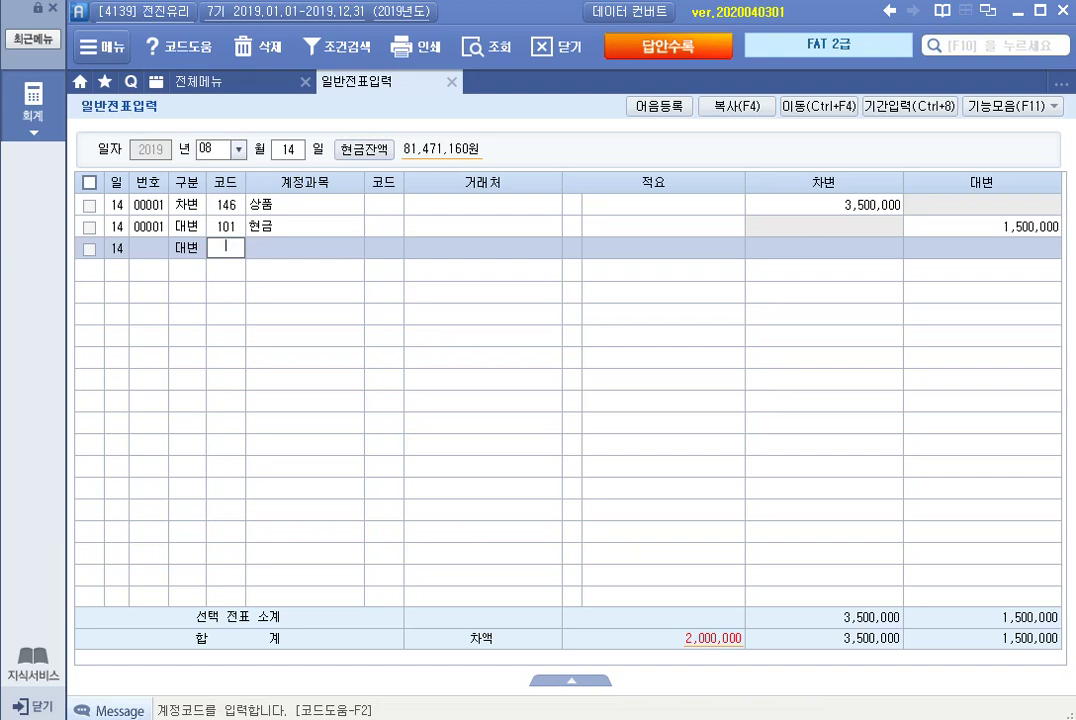
type("지급")
key("Down")
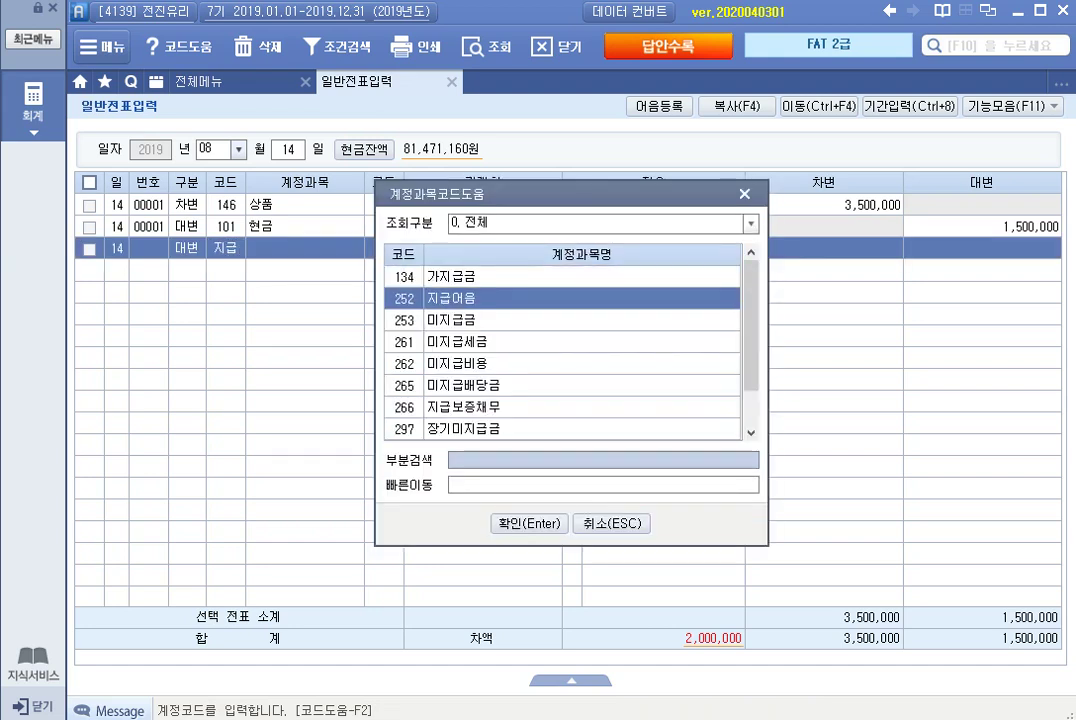
key("Return")
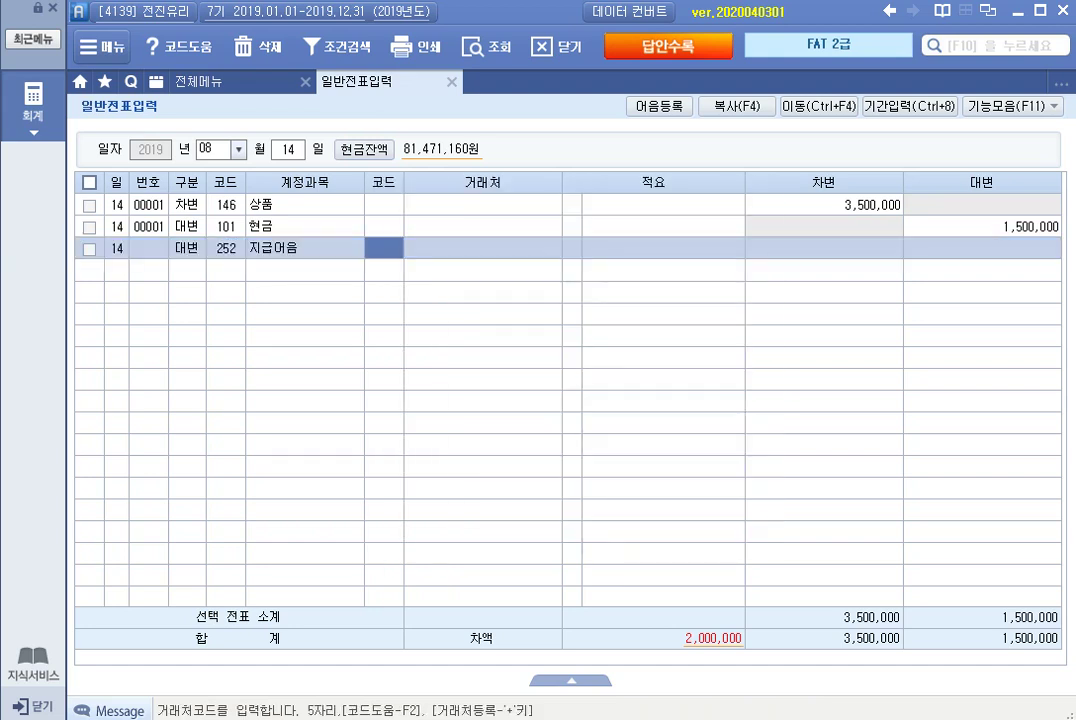
type("1006")
key("Return")
key("Return")
key("Return")
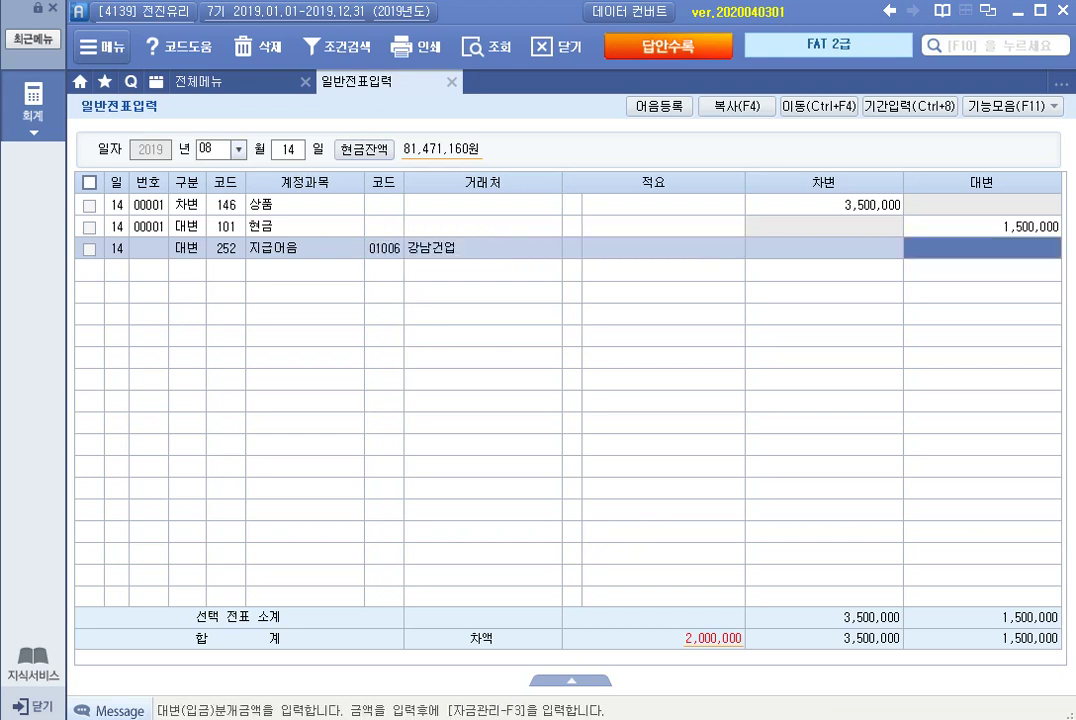
type("2000000")
key("Return")
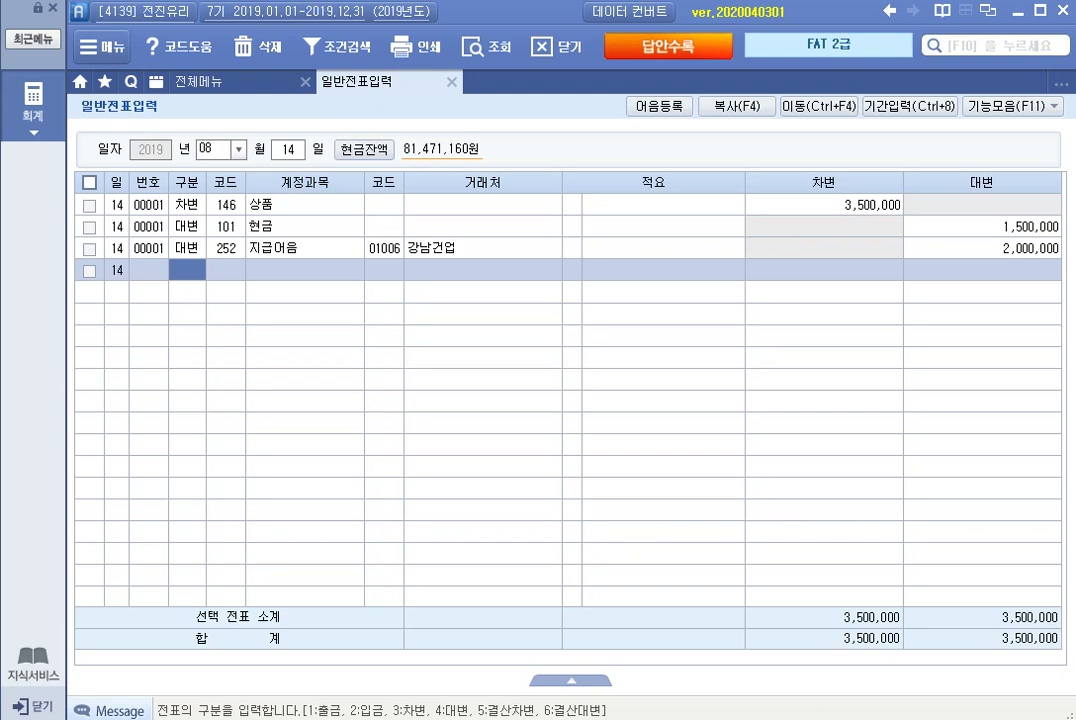
key("Up")
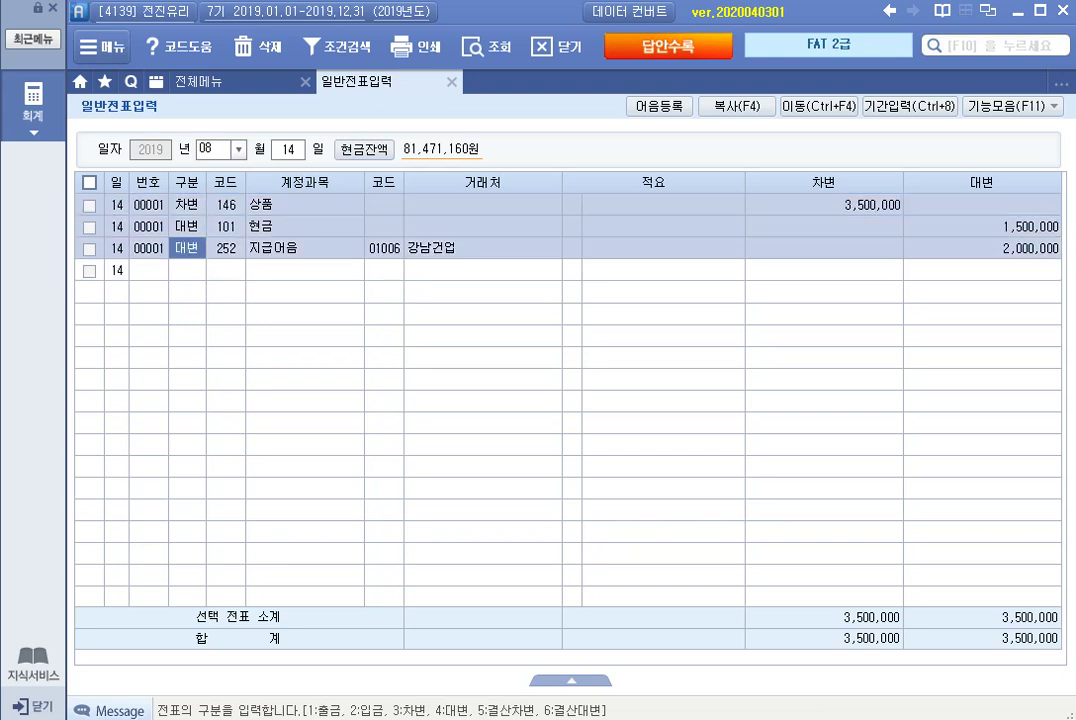
Attach the registered 국민은행 electronic bill to the 지급어음 line, due 2019-11-14.
key("Return")
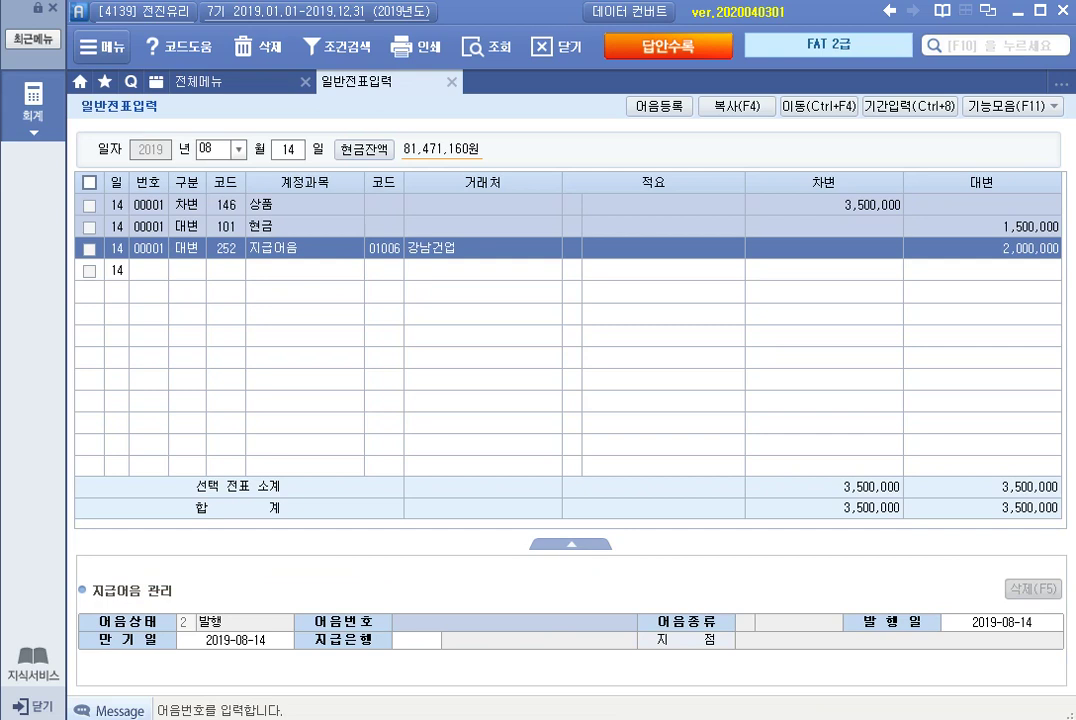
key("F2")
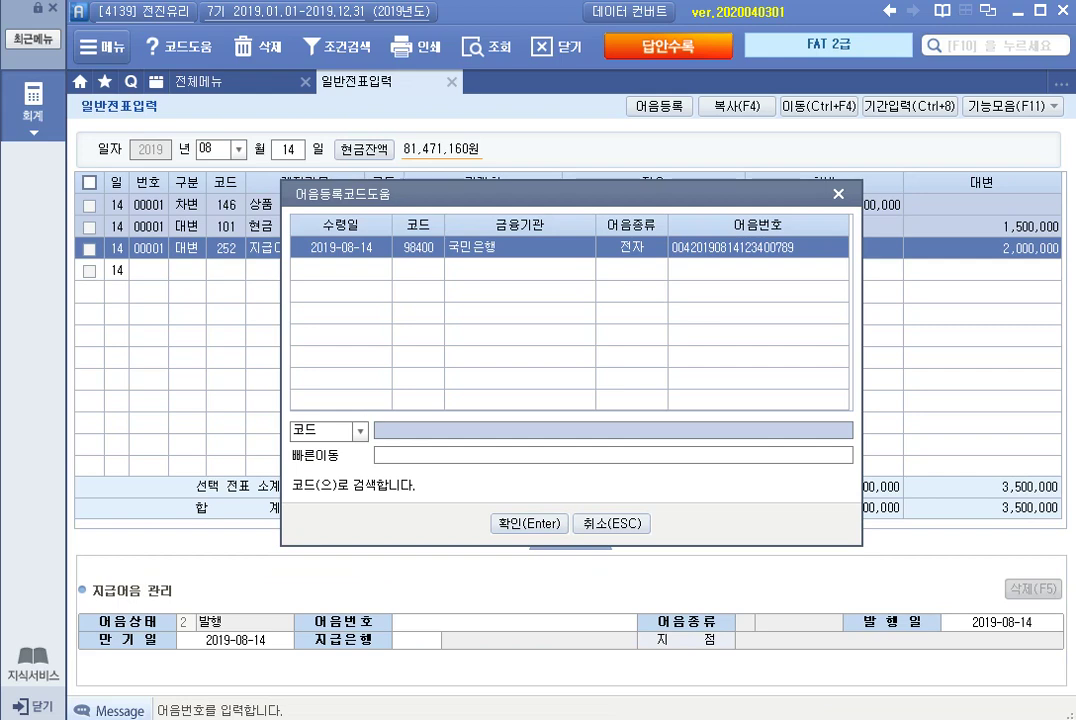
key("Return")
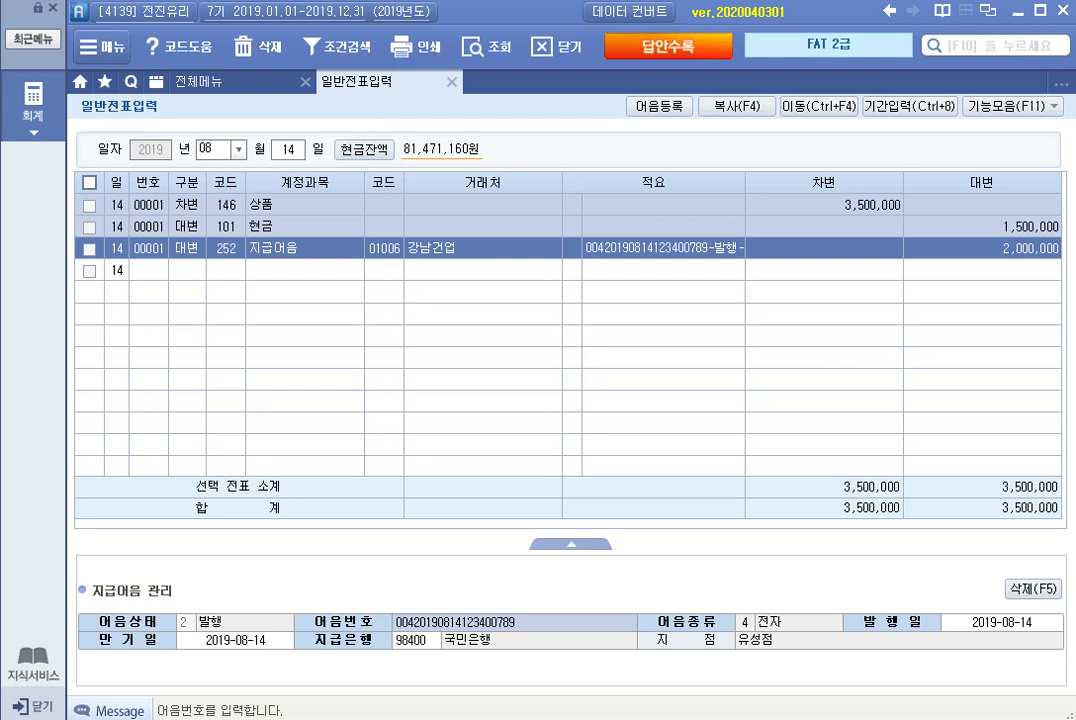
key("Return")
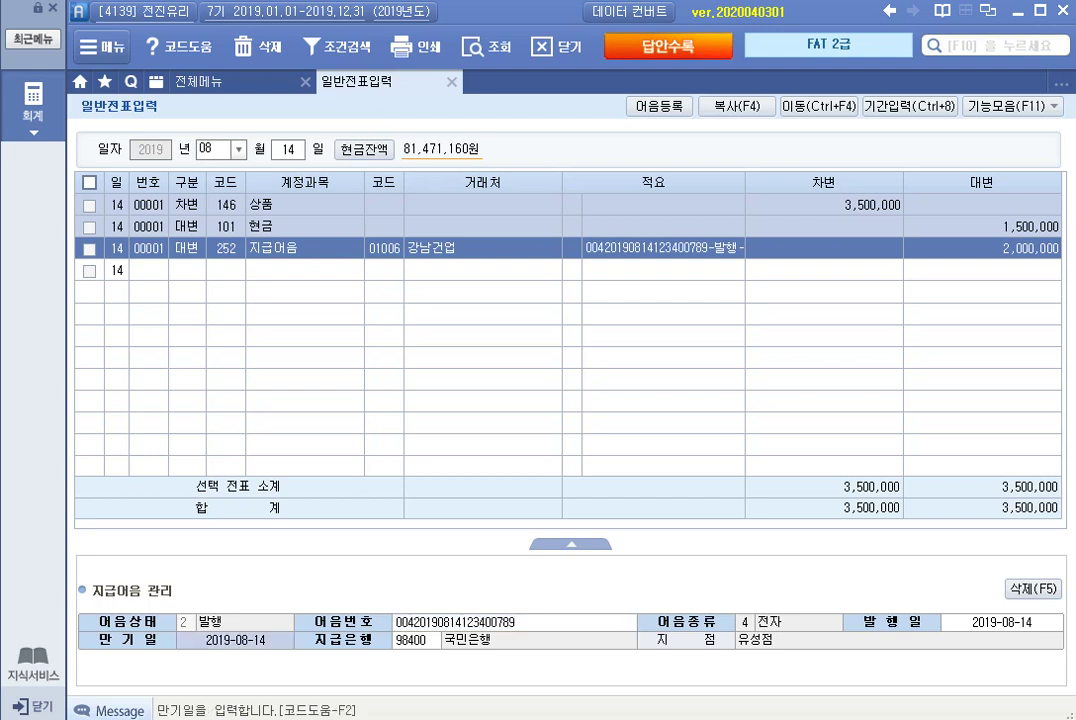
type("2019-")
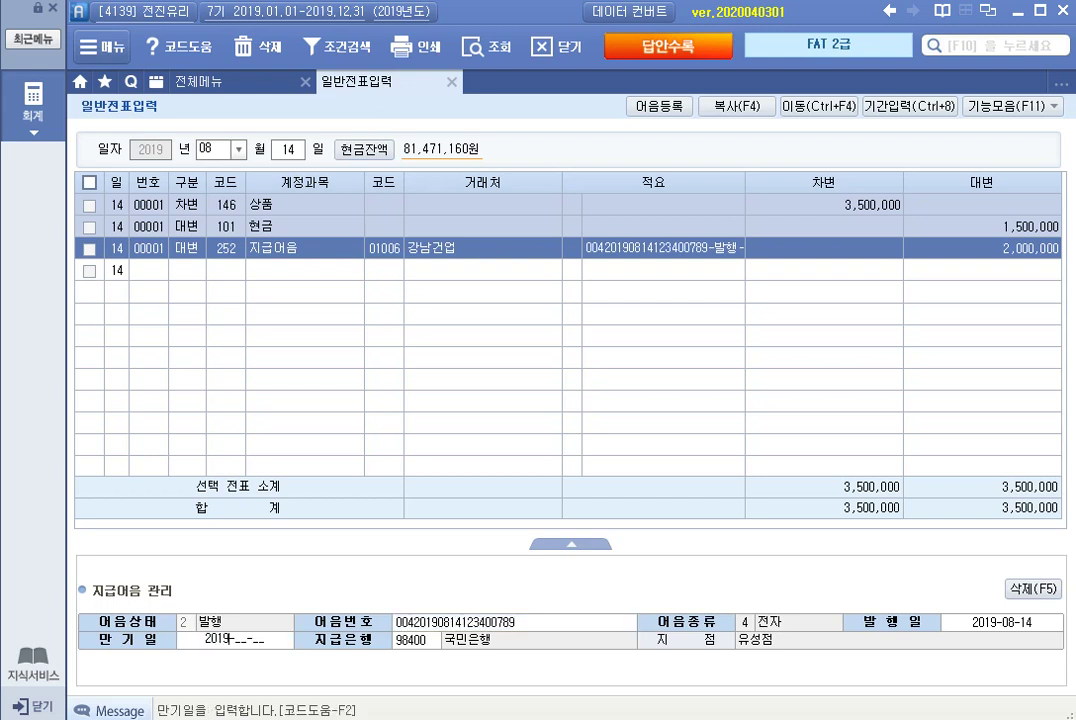
type("11-14")
key("Return")
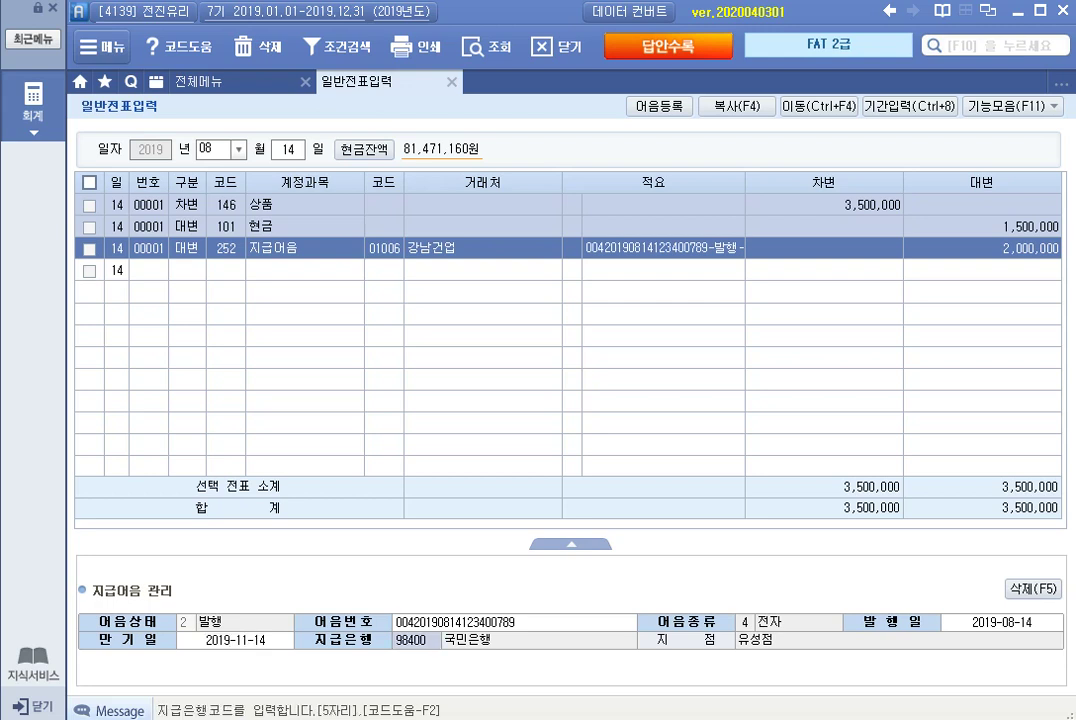
left_click(187, 248)
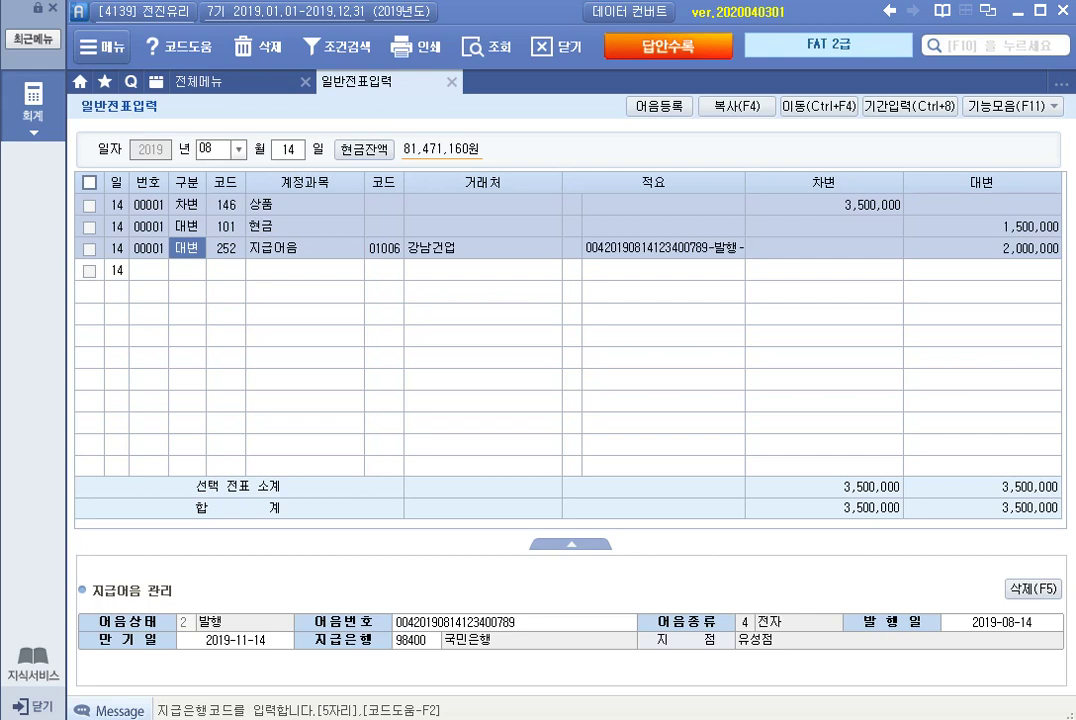
left_click(664, 248)
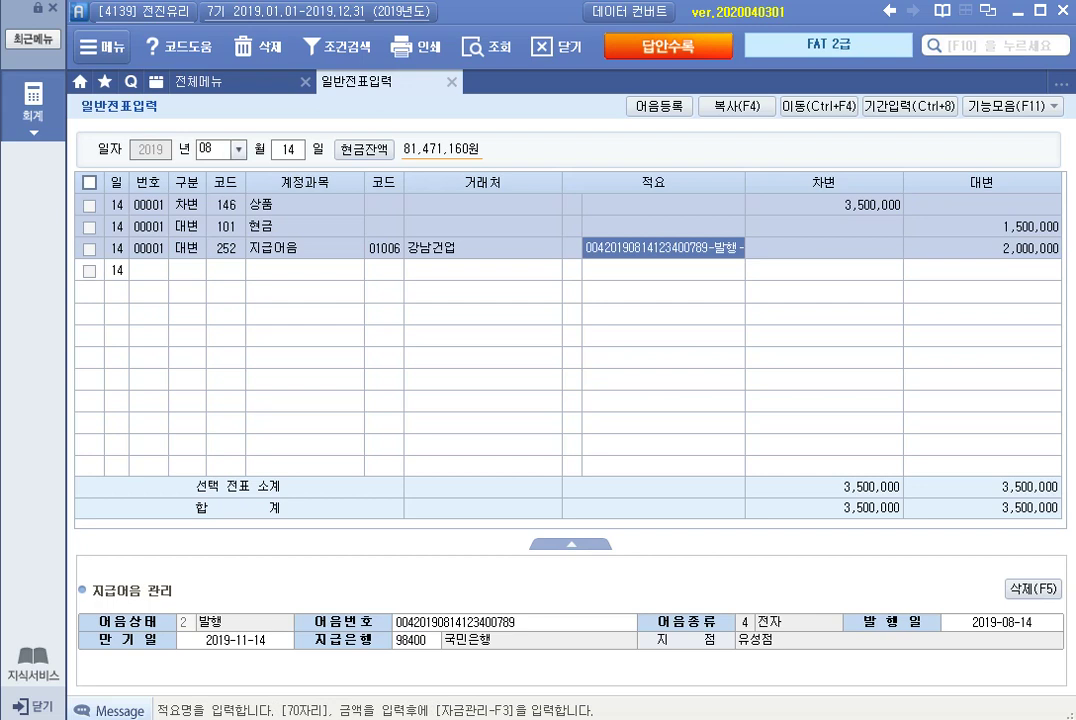
Change the voucher month to September.
left_click(216, 149)
type("9")
key("Return")
On September 10, credit 212 비품 for 1,500,000.
type("1")
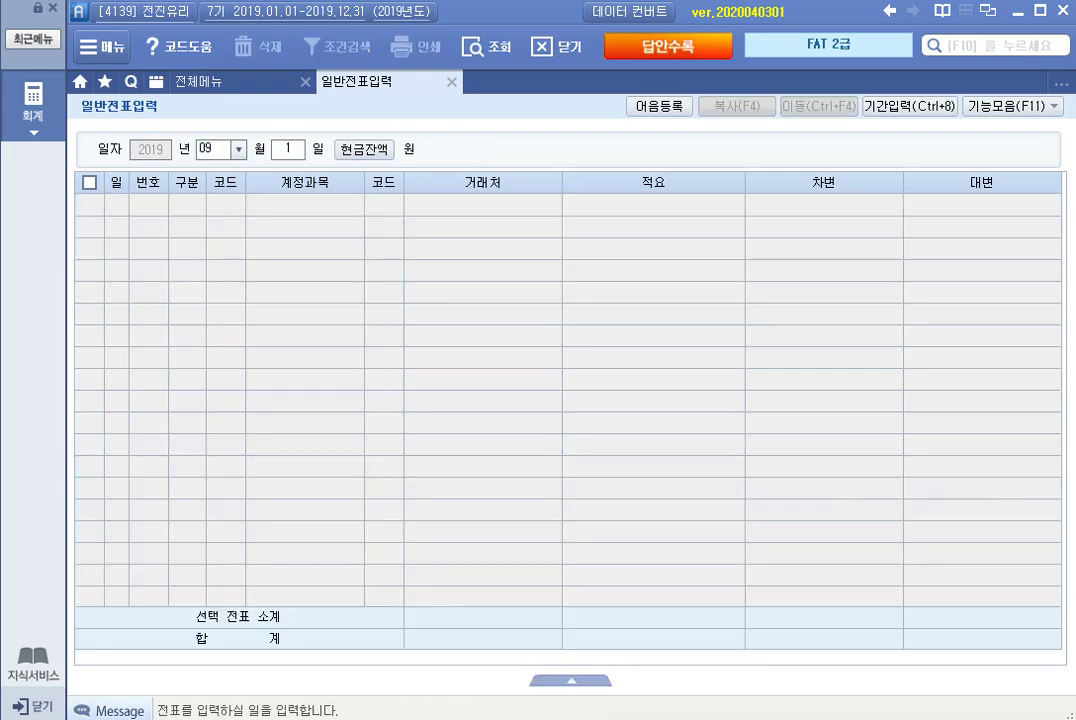
type("0")
key("Return")
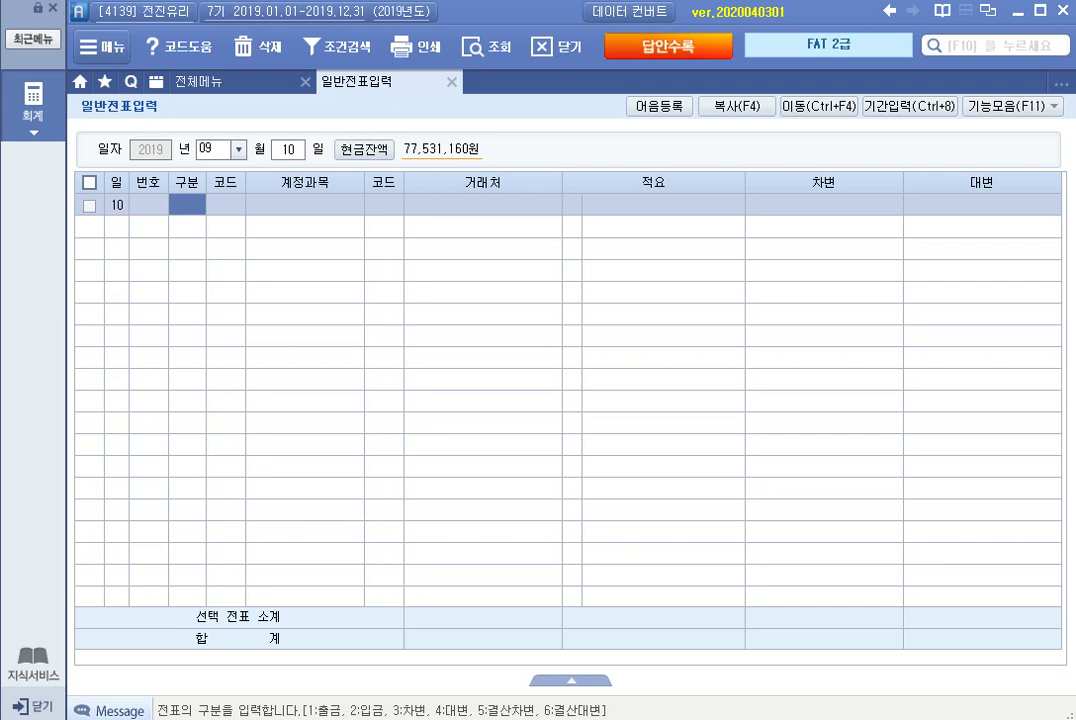
type("4")
key("Return")
type("비품")
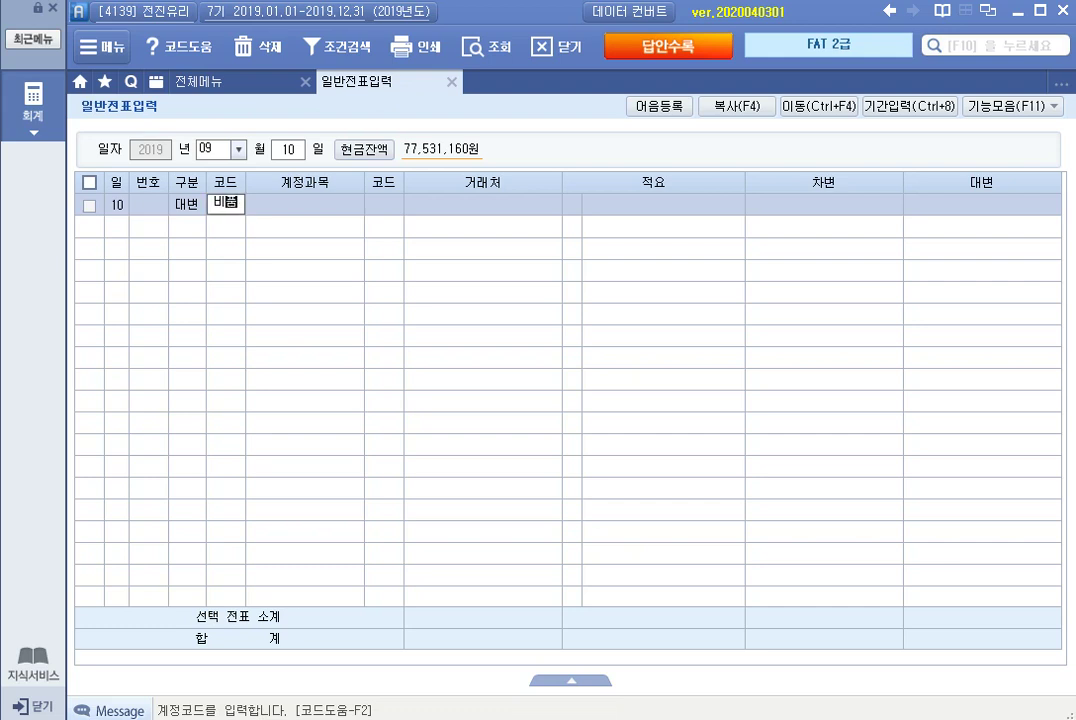
key("Return")
key("Return")
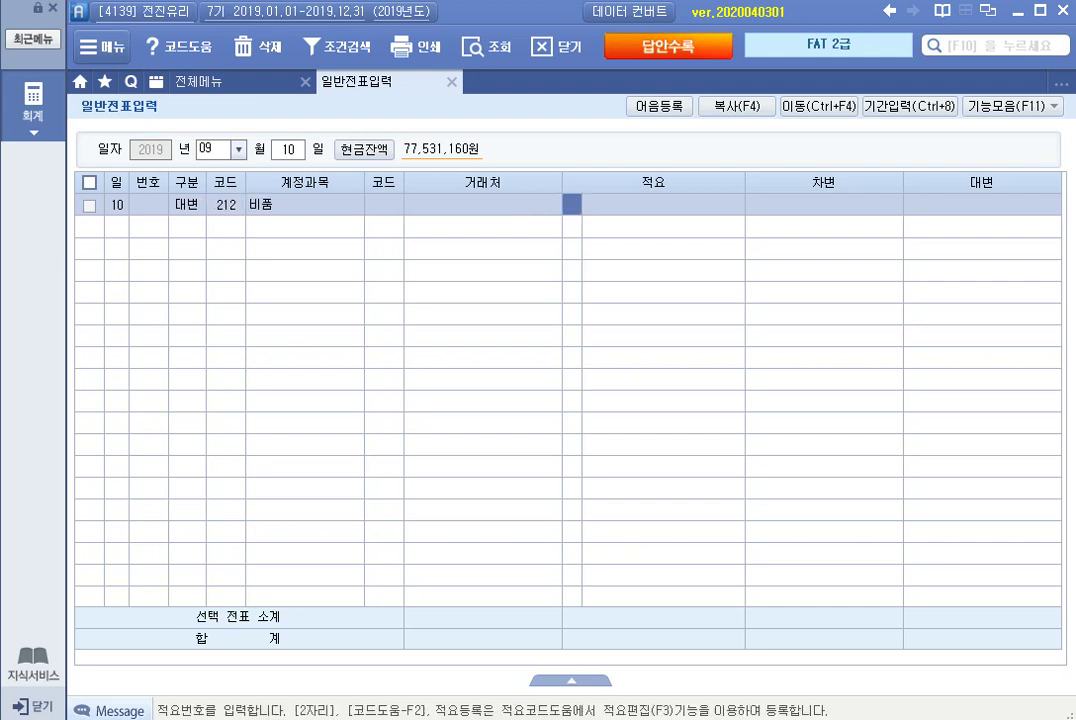
key("Return")
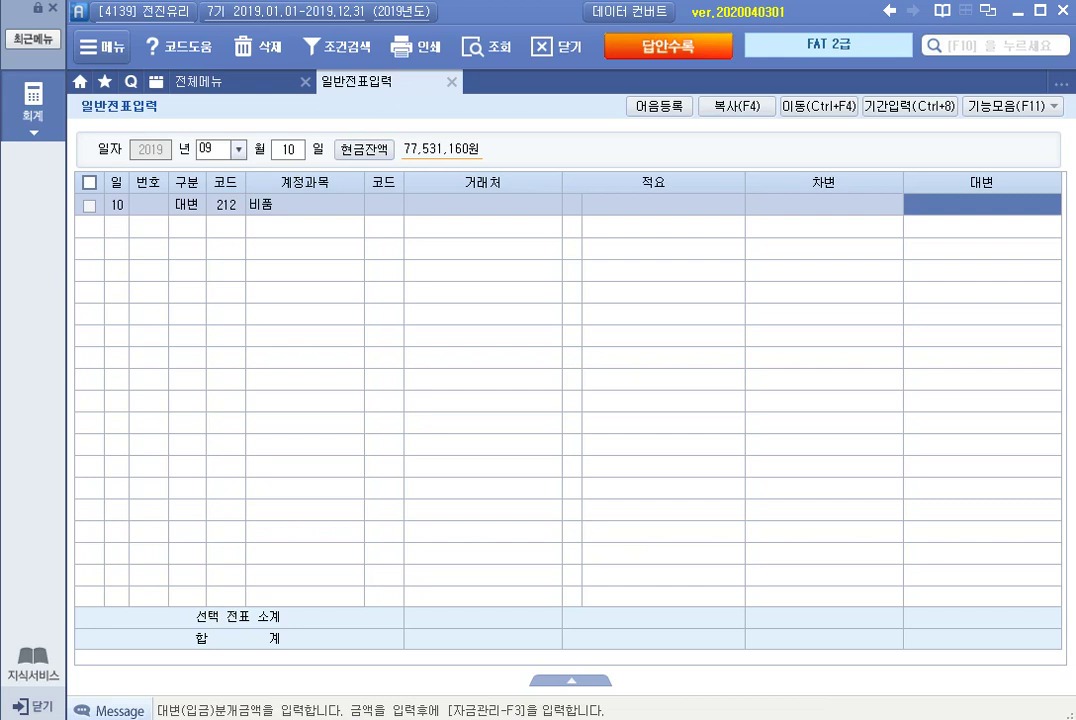
type("1,500,000")
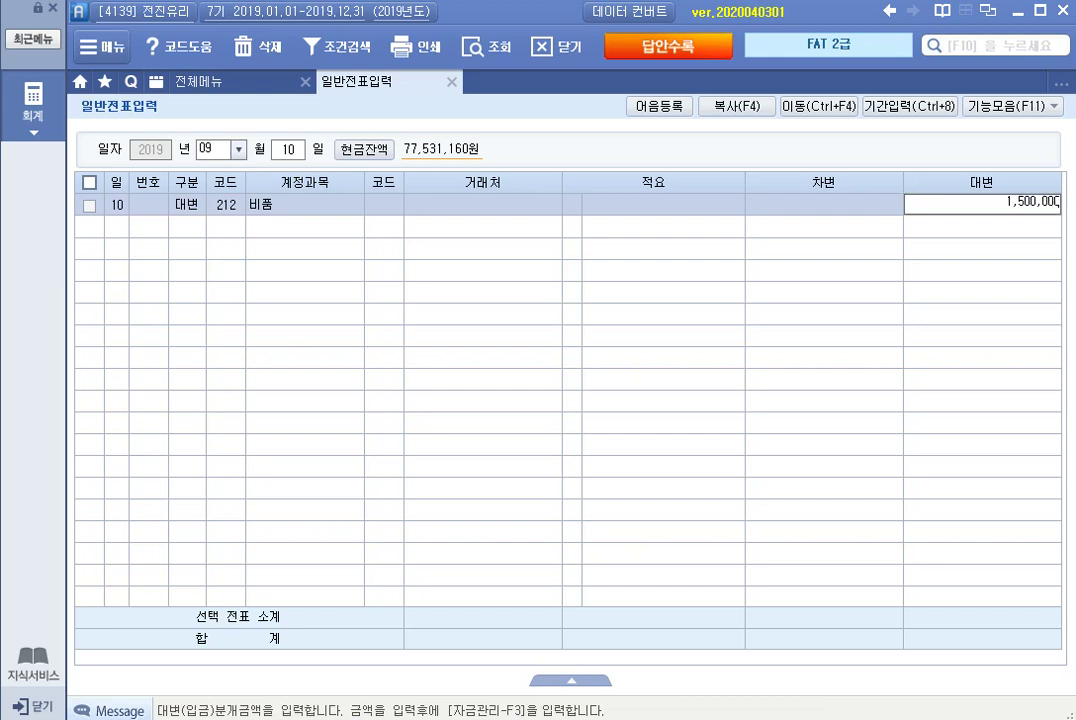
key("Return")
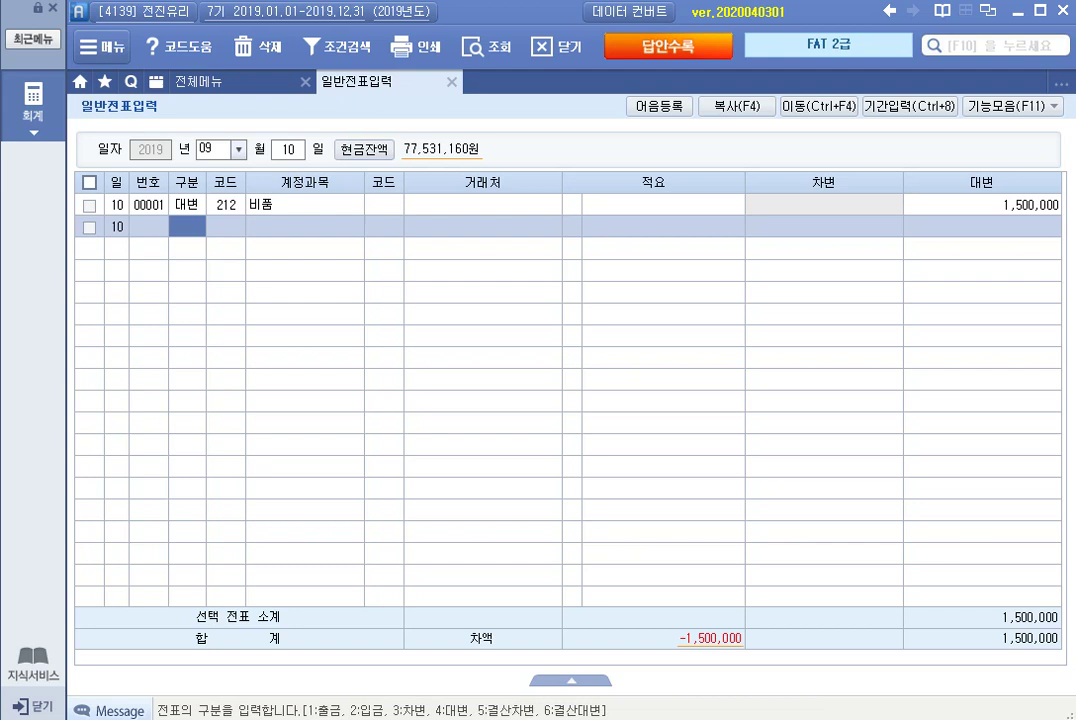
Debit 213 감가상각누계액 300,000 and 101 현금 1,300,000.
type("3")
key("Return")
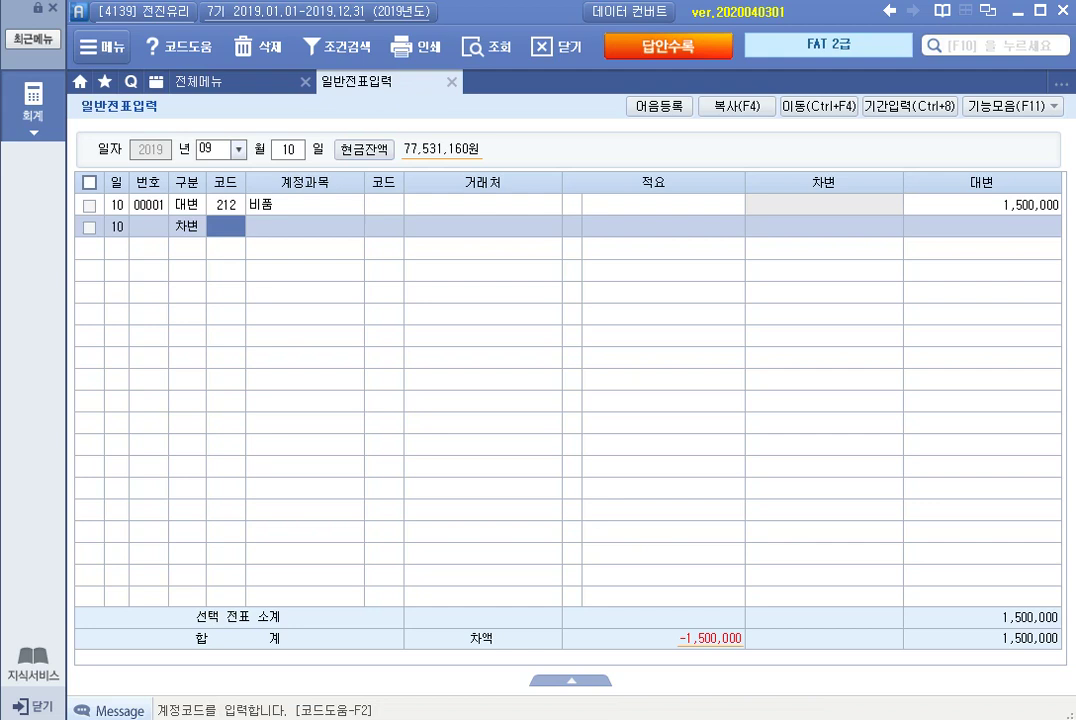
type("213")
key("Return")
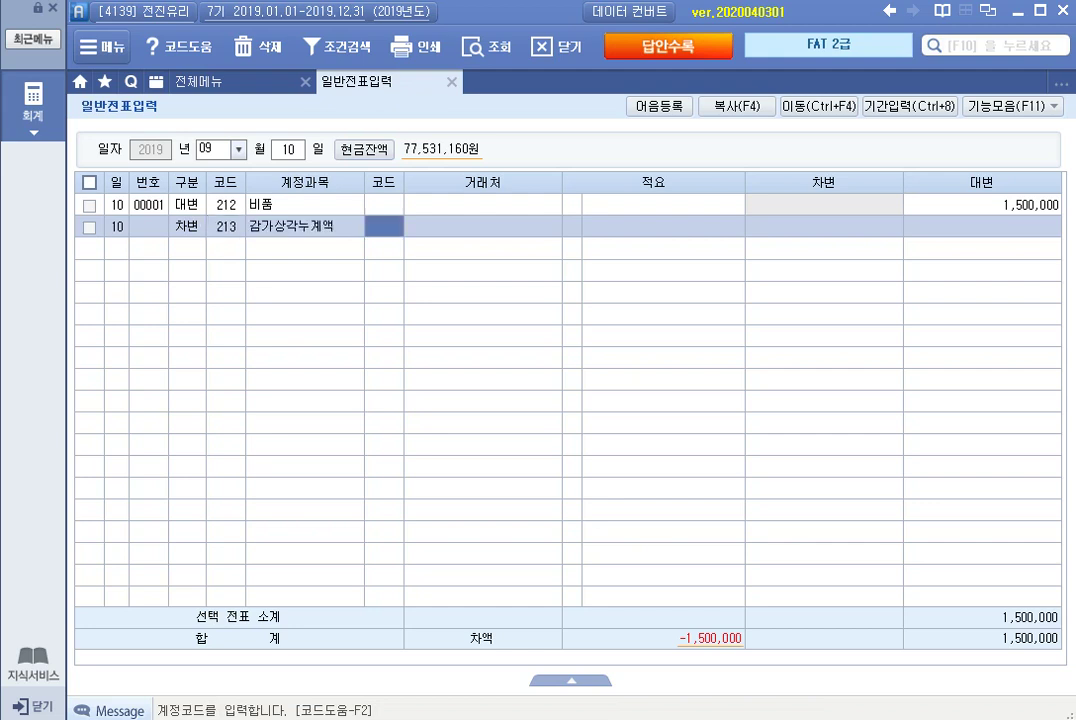
key("Return")
key("Return")
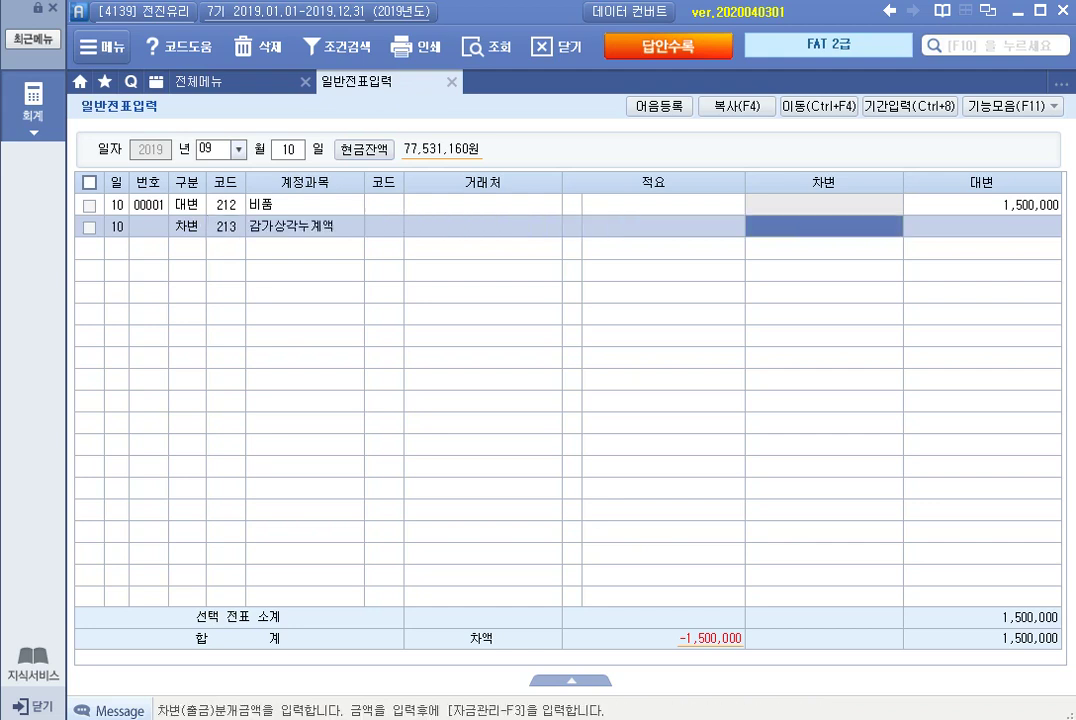
type("3000000")
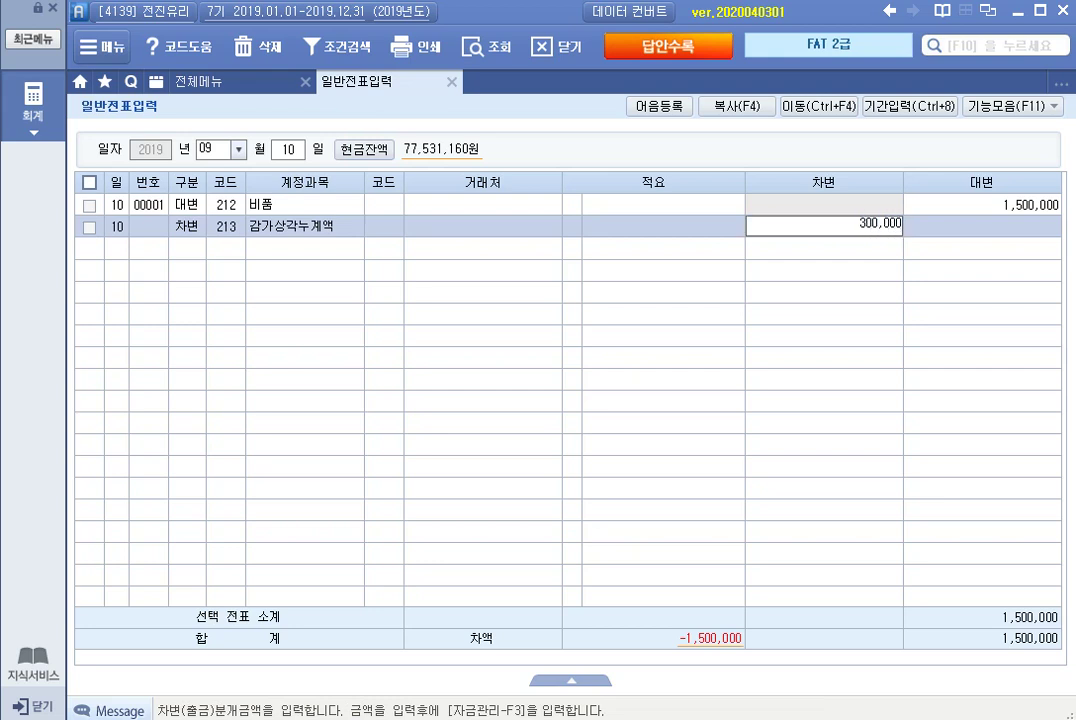
key("Return")
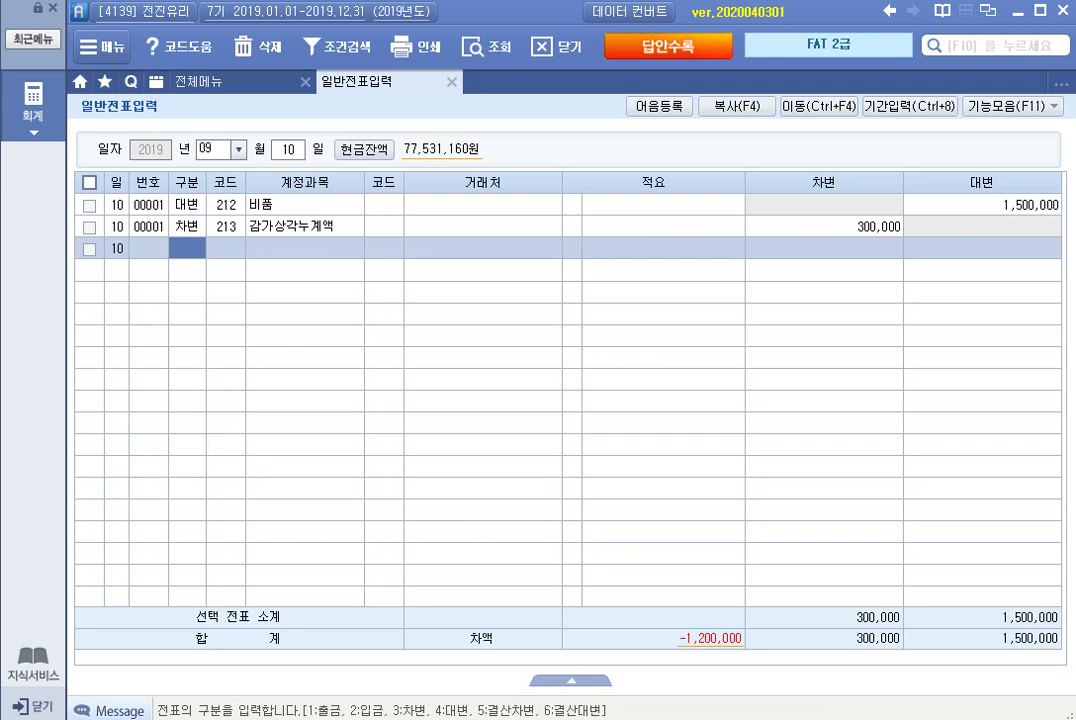
type("3")
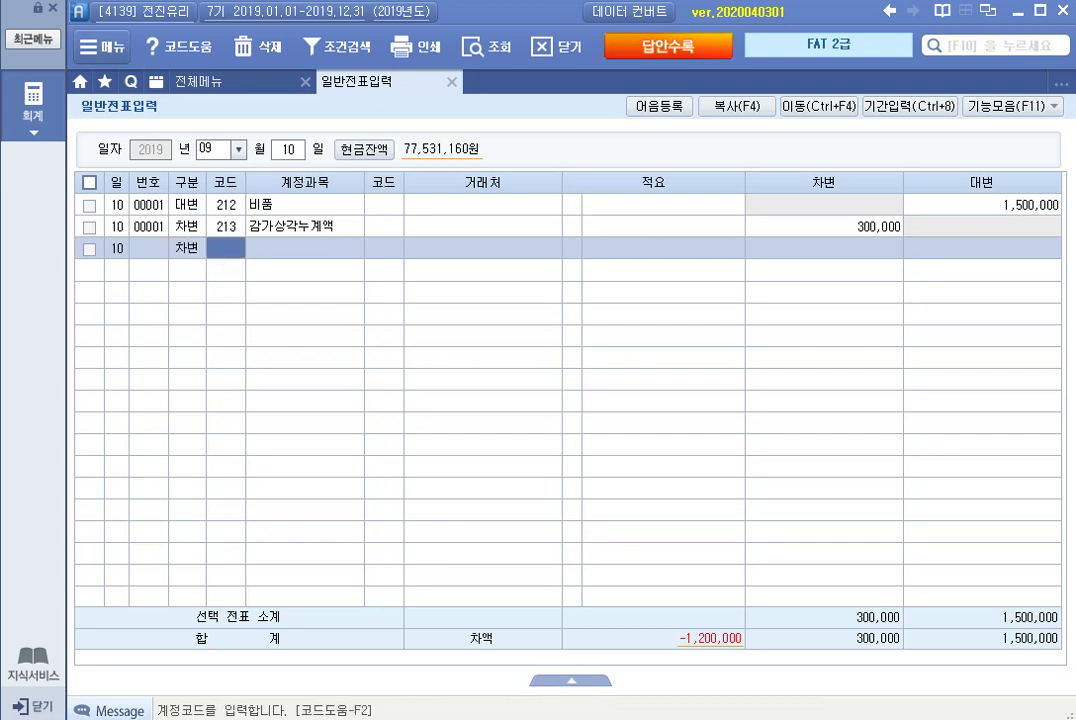
type("101")
key("Return")
key("Return")
key("Return")
key("Return")
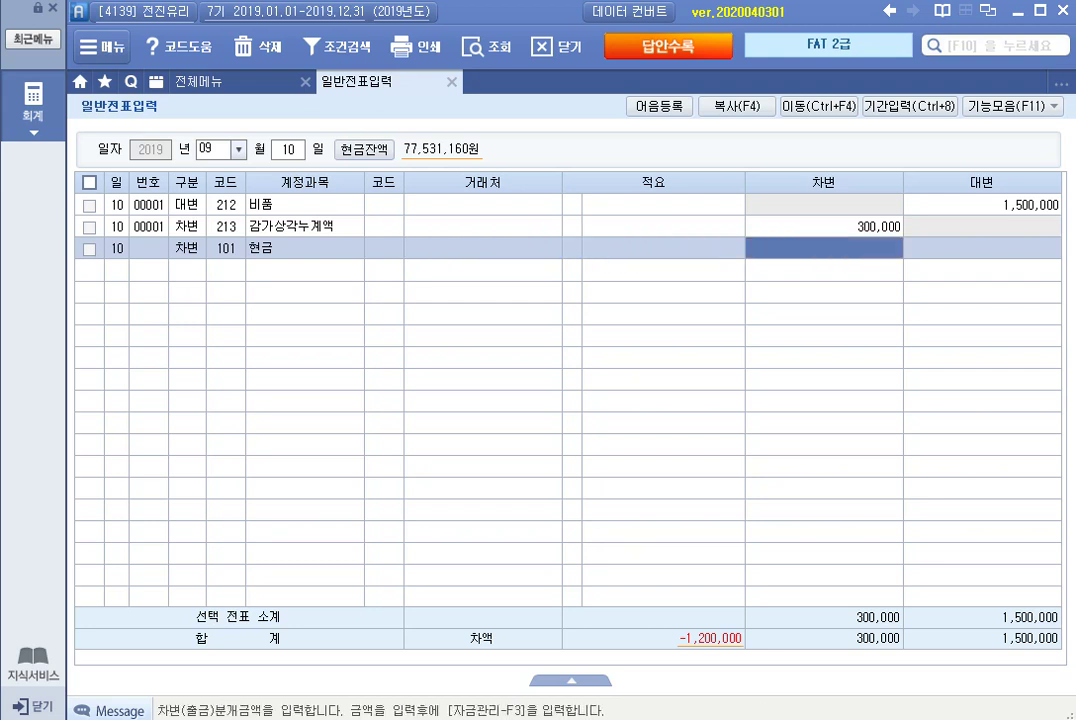
type("1300000")
key("Return")
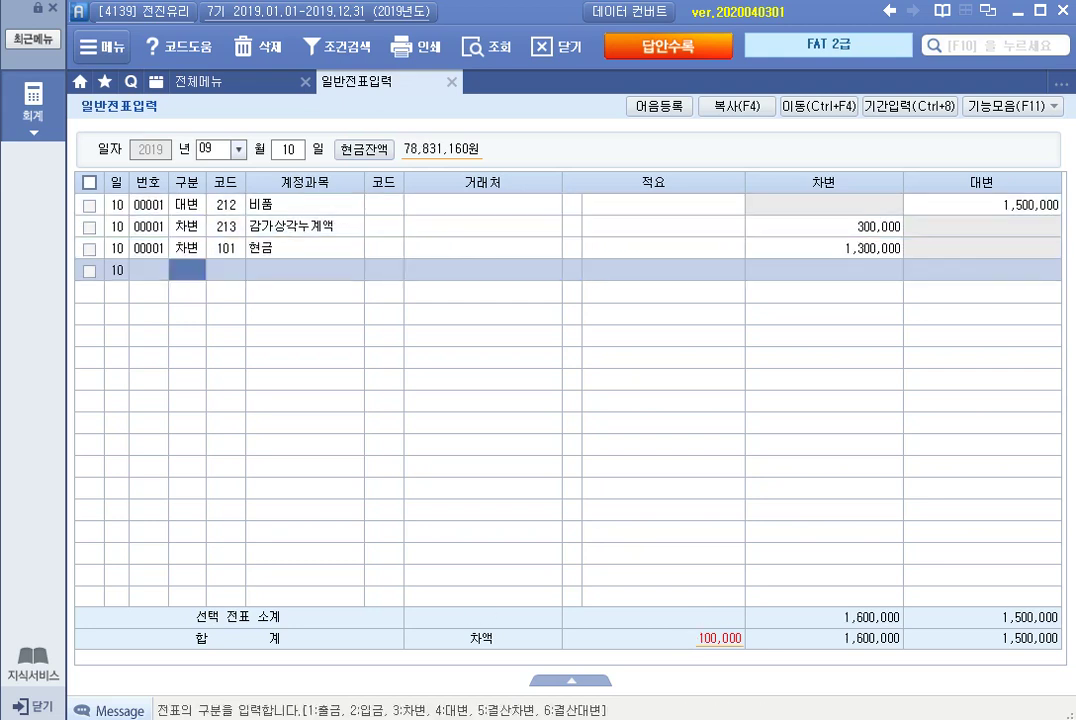
Credit 유형자산처분이익 100,000 to balance the voucher at 1,600,000.
type("4")
key("Return")
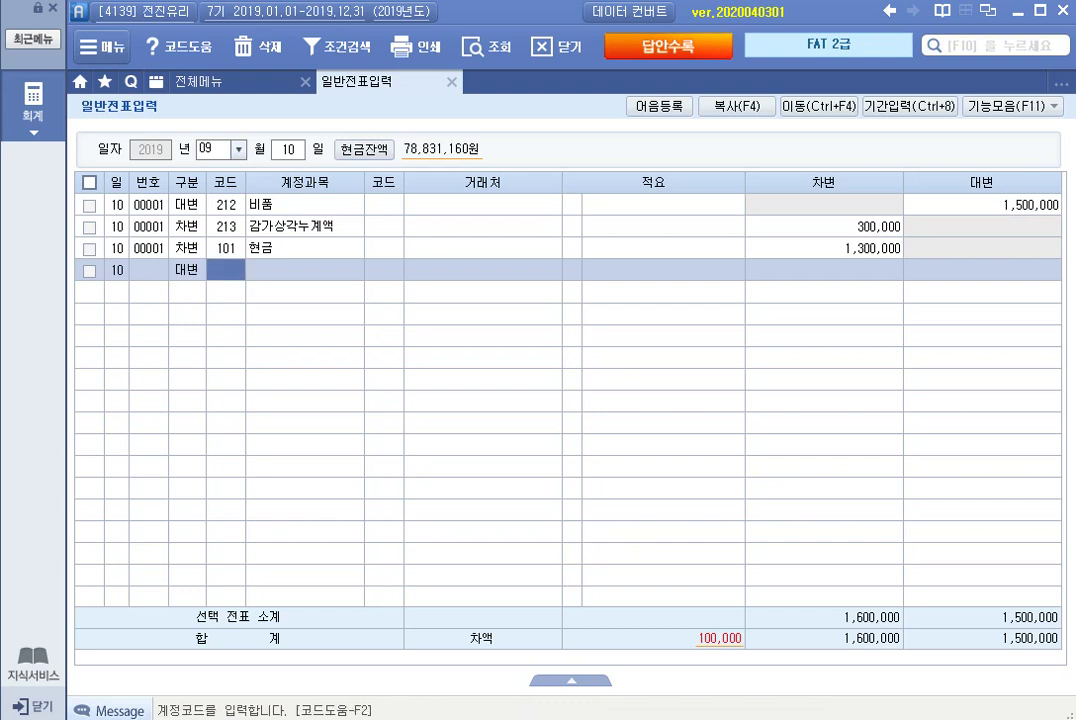
type("유형")
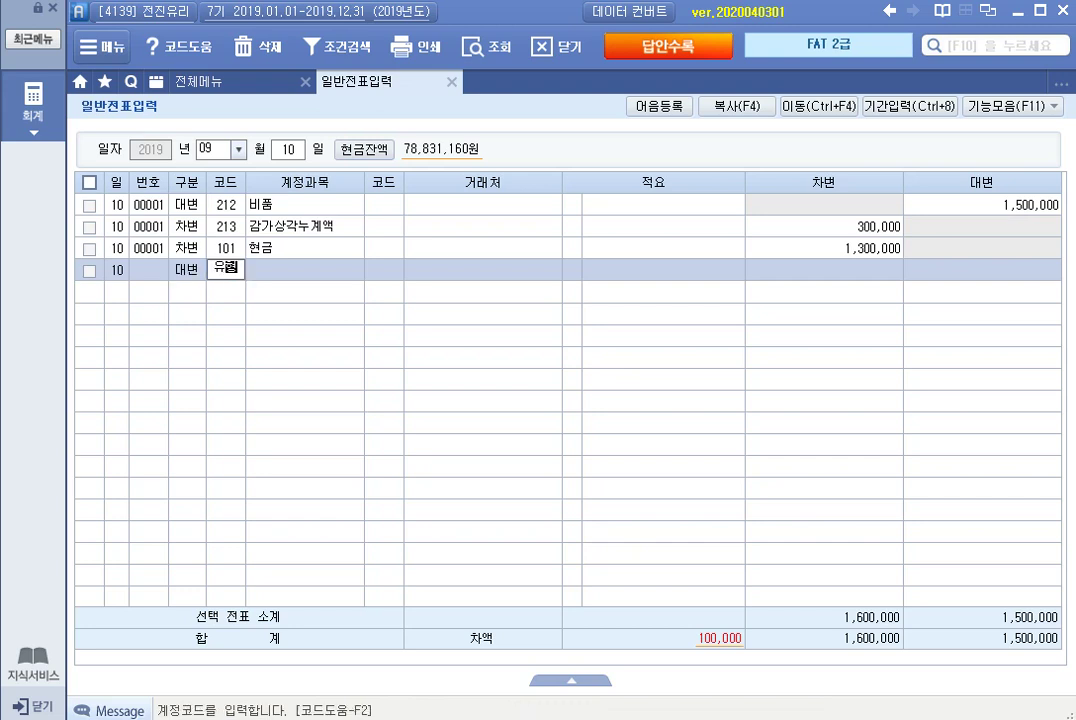
key("Return")
key("Return")
key("Return")
key("Return")
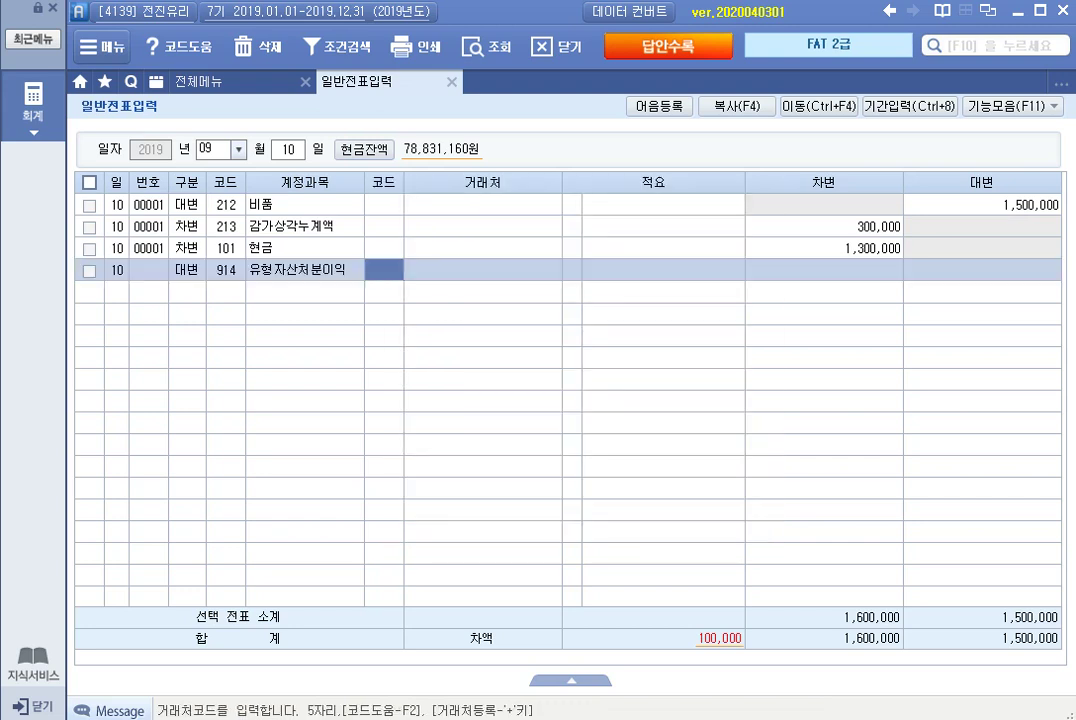
type("1000000")
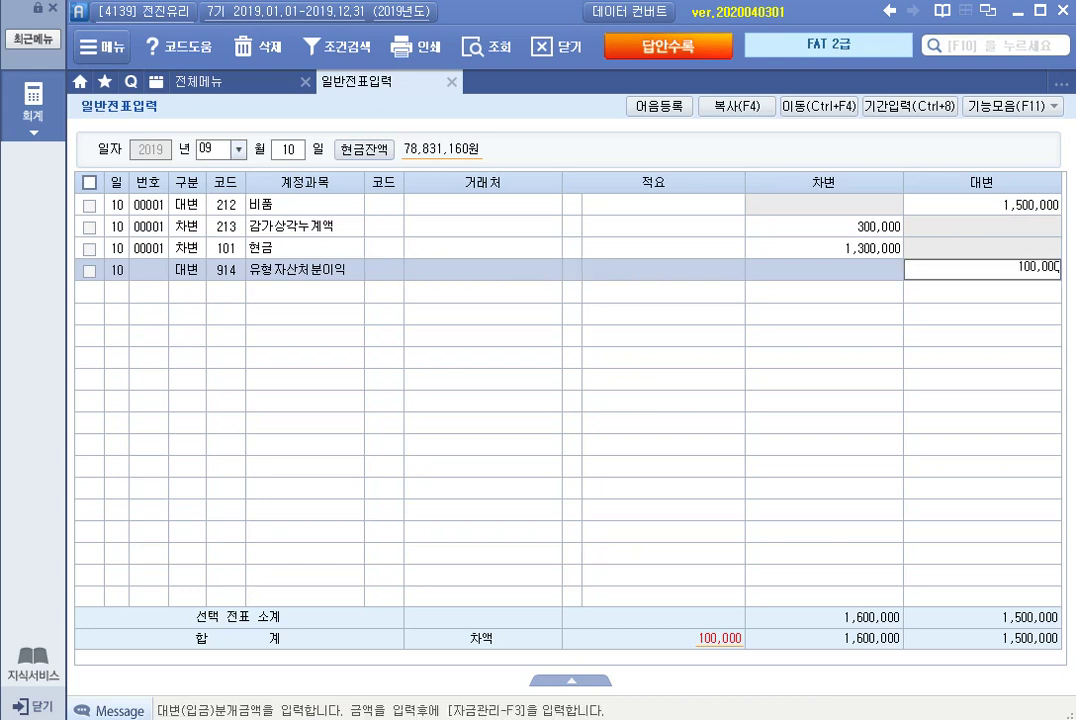
key("Return")
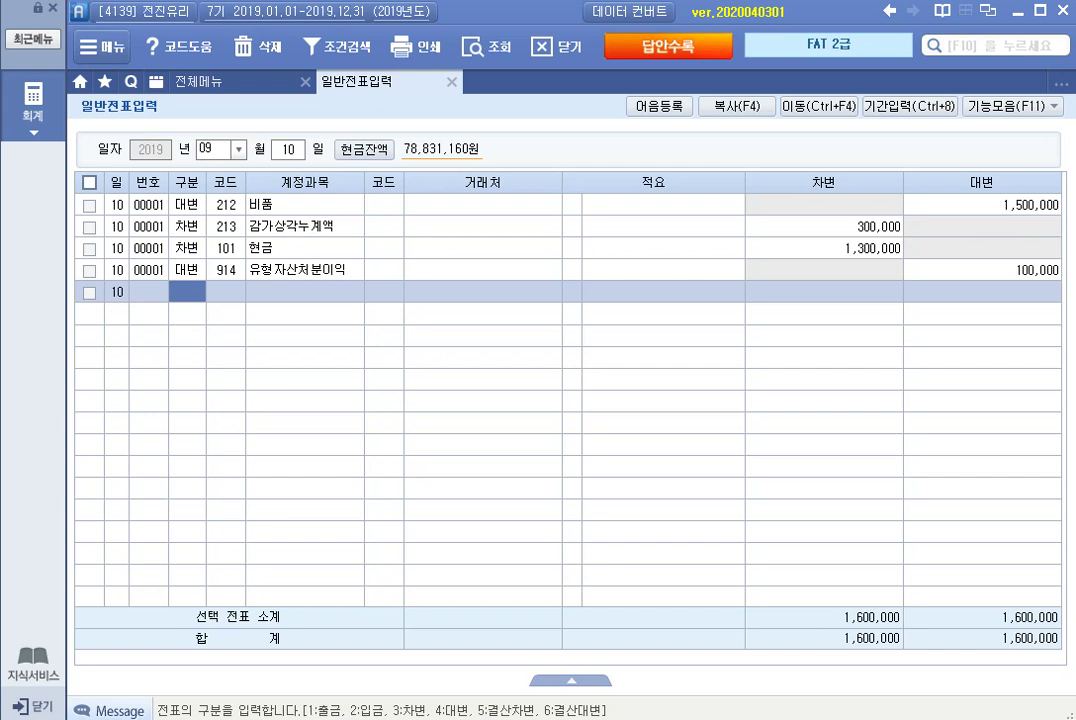
key("Escape")
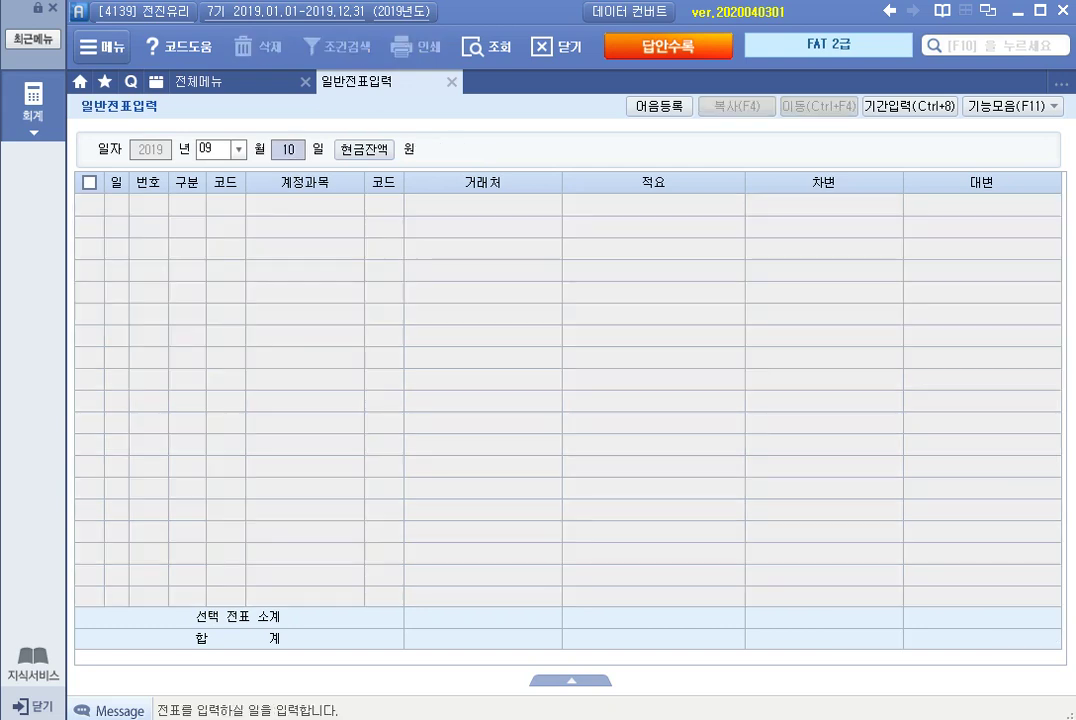
On September 15, credit 108 외상매출금 10,000,000 for partner 1008 (주)덕양가구.
type("15")
key("Return")
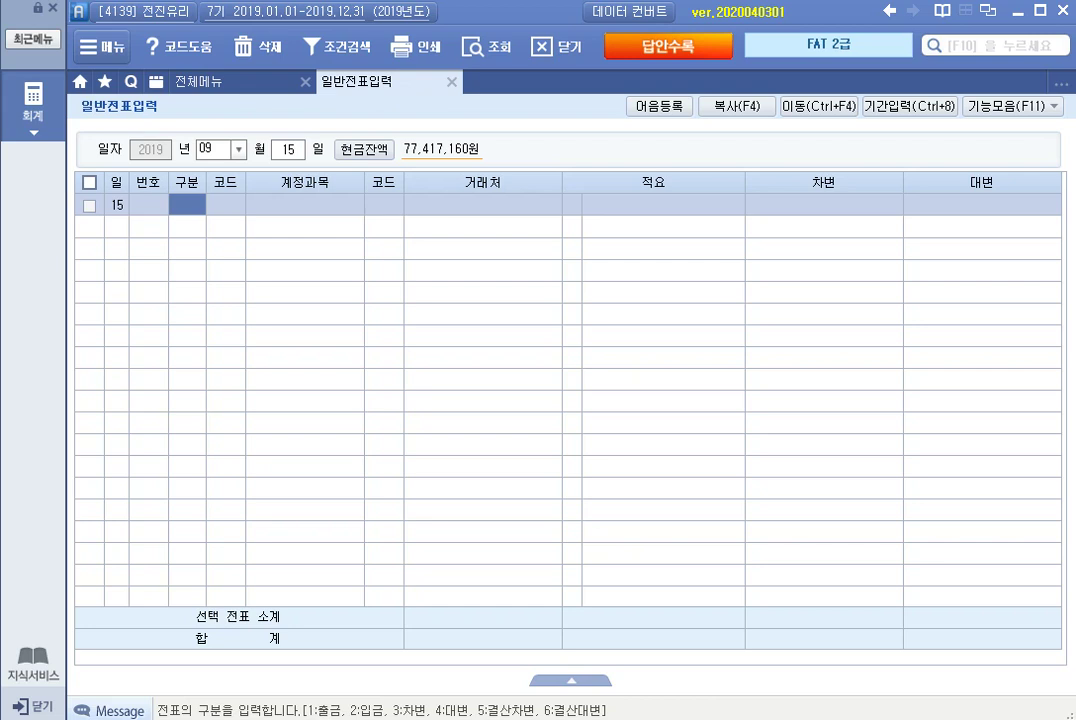
type("4")
key("Return")
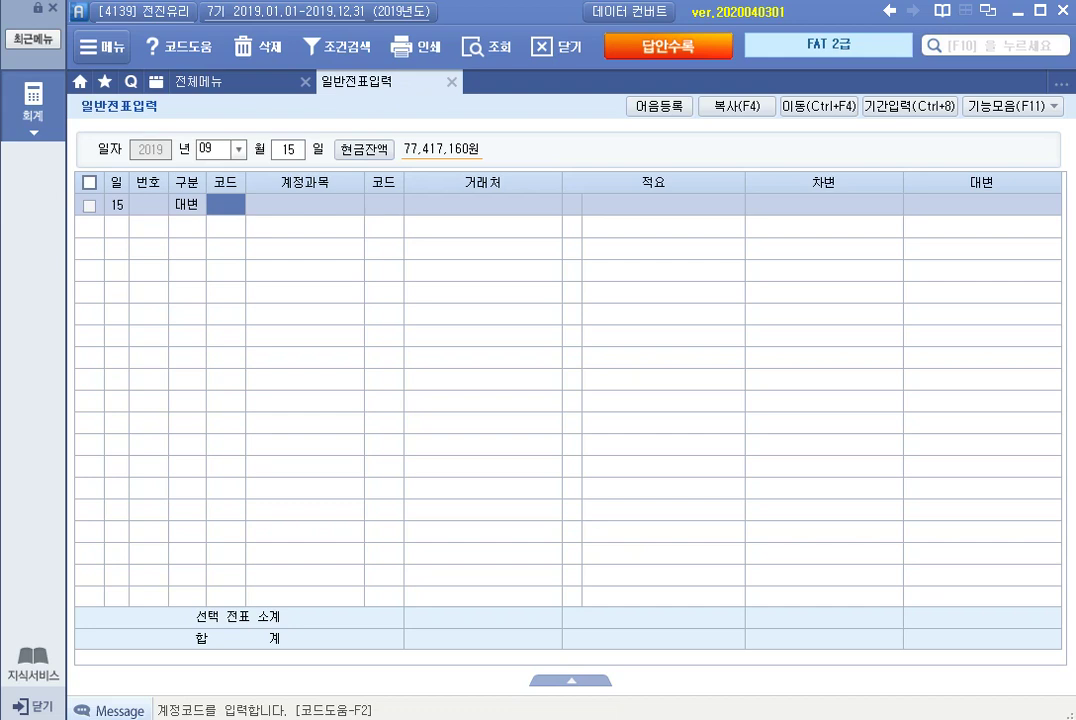
type("108")
key("Return")
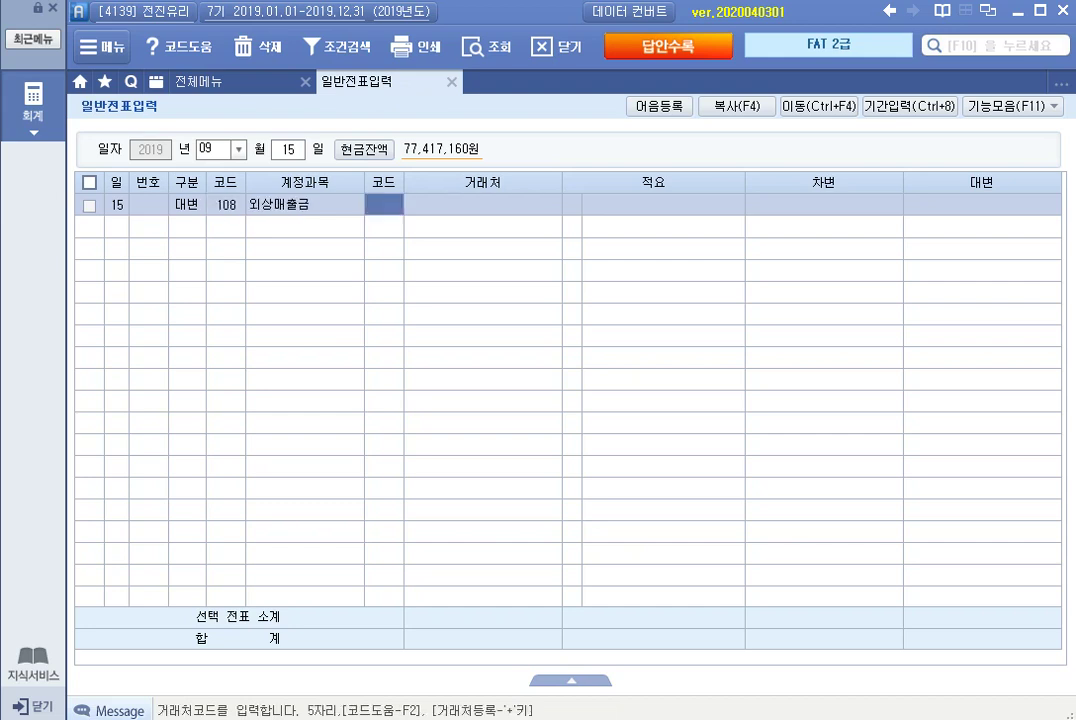
type("1008")
key("Return")
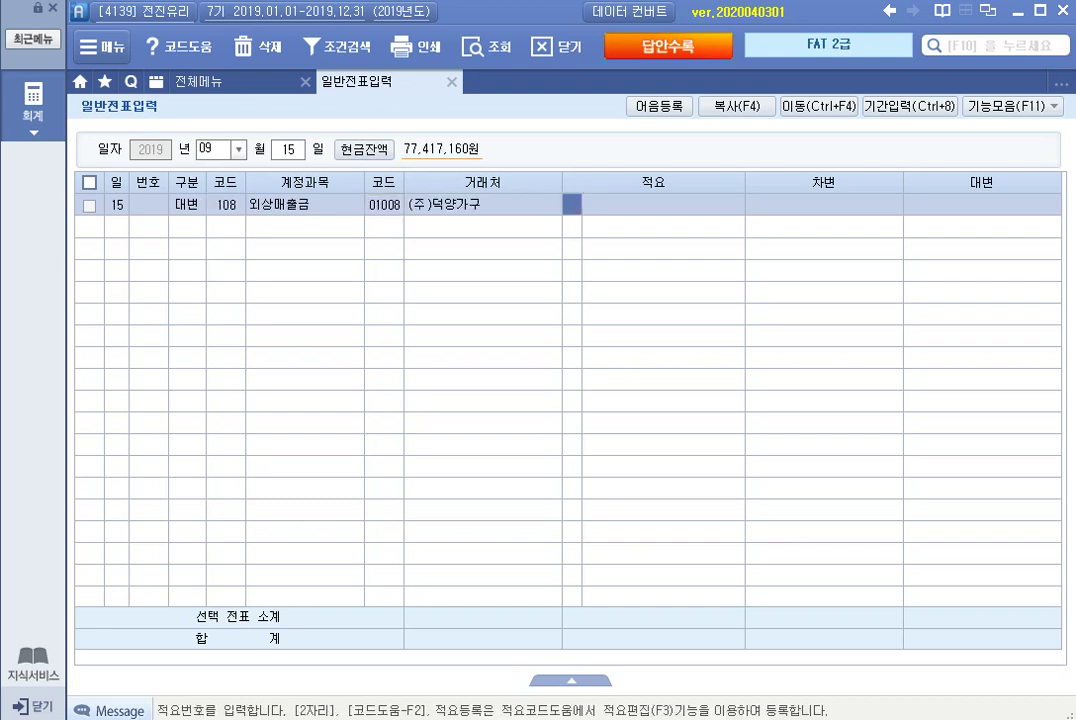
key("Return")
type("10000000")
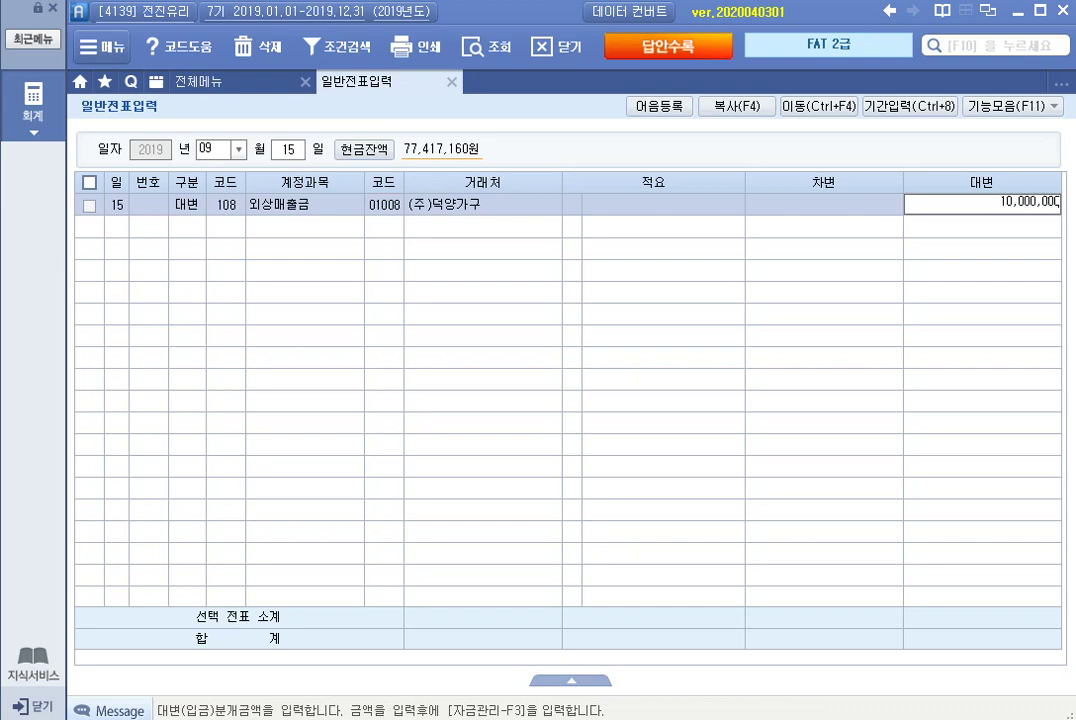
key("Return")
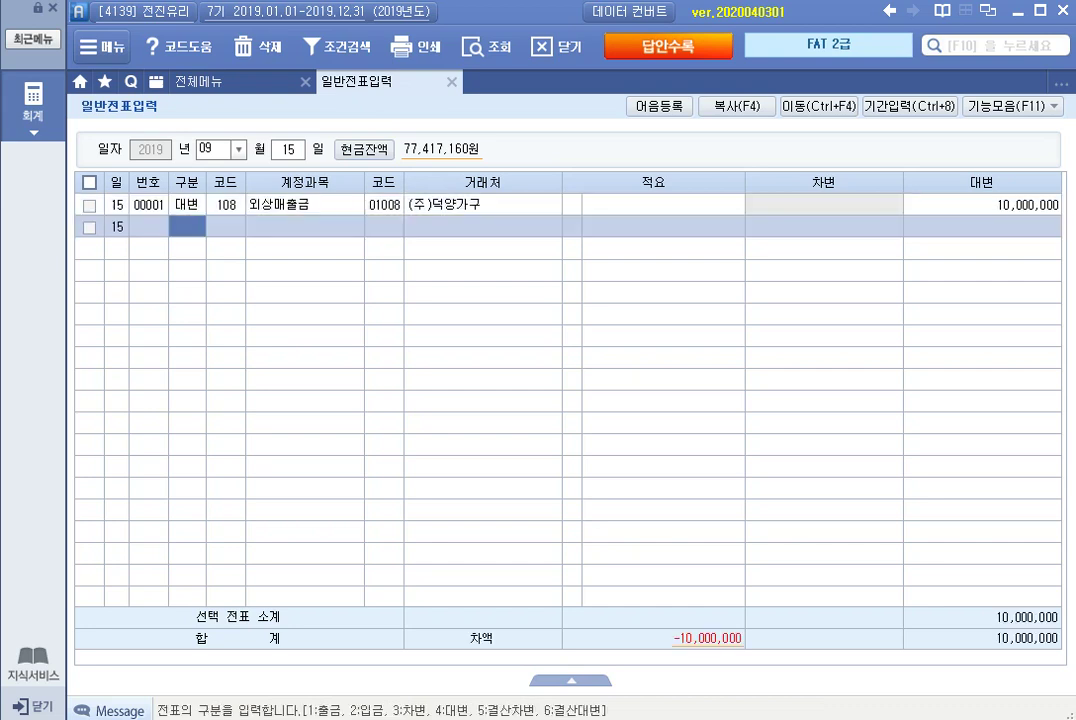
Debit 110 받을어음 10,000,000 for (주)덕양가구 to balance the voucher.
type("3110")
key("Return")
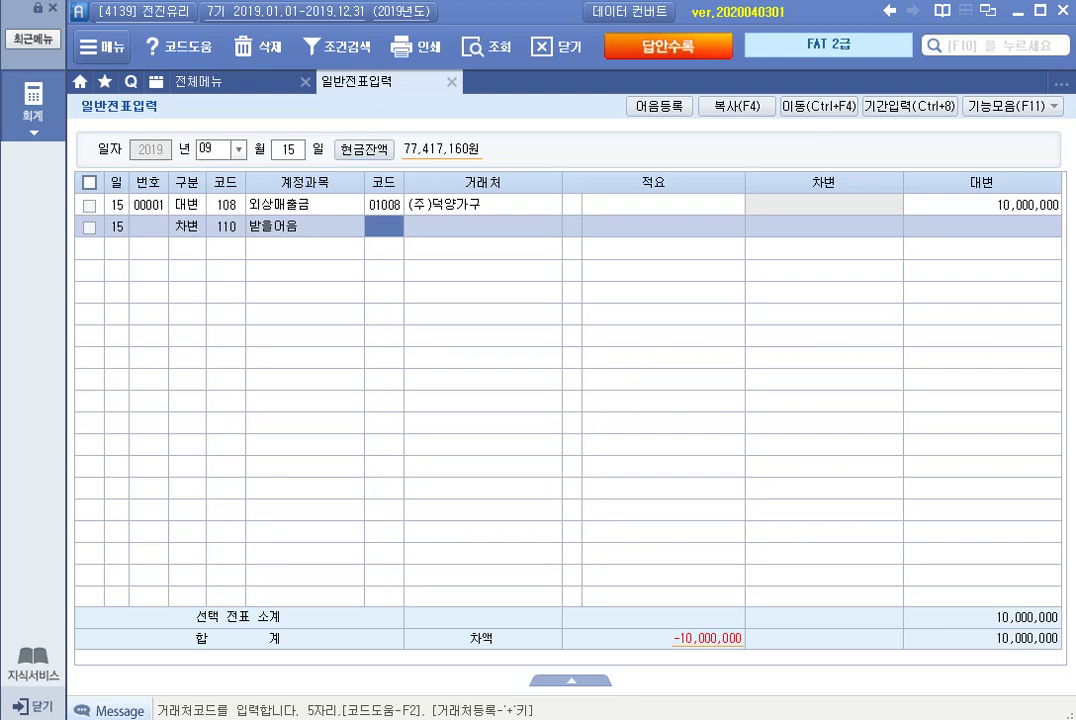
type("1008")
key("Return")
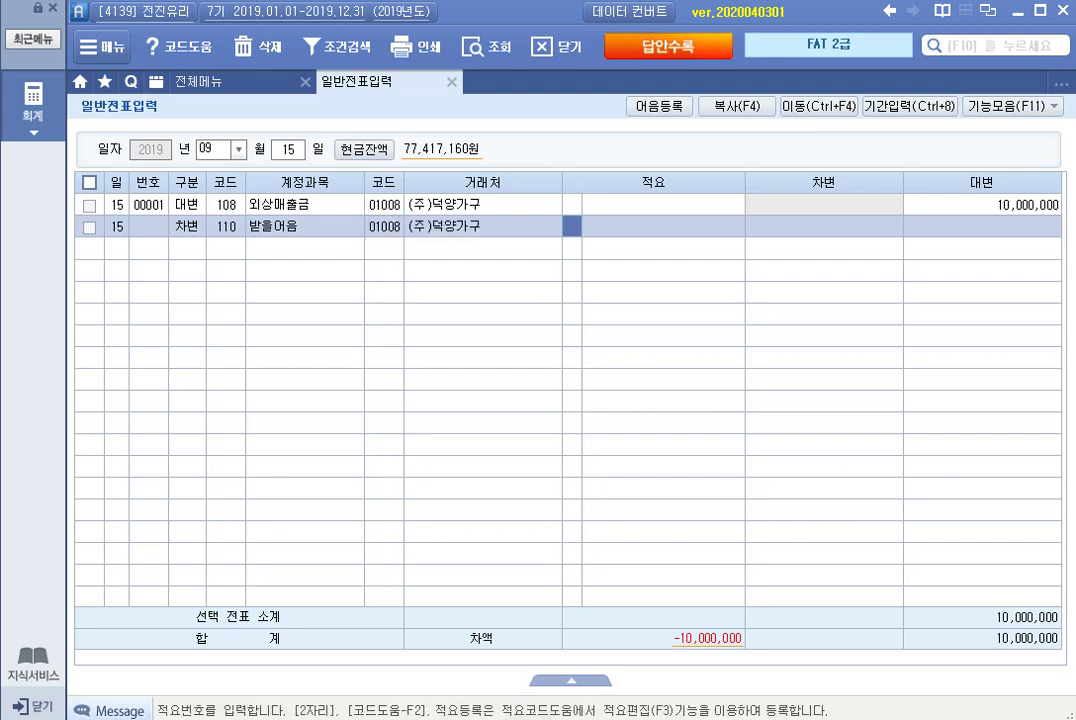
key("Return")
key("Return")
type("10000000")
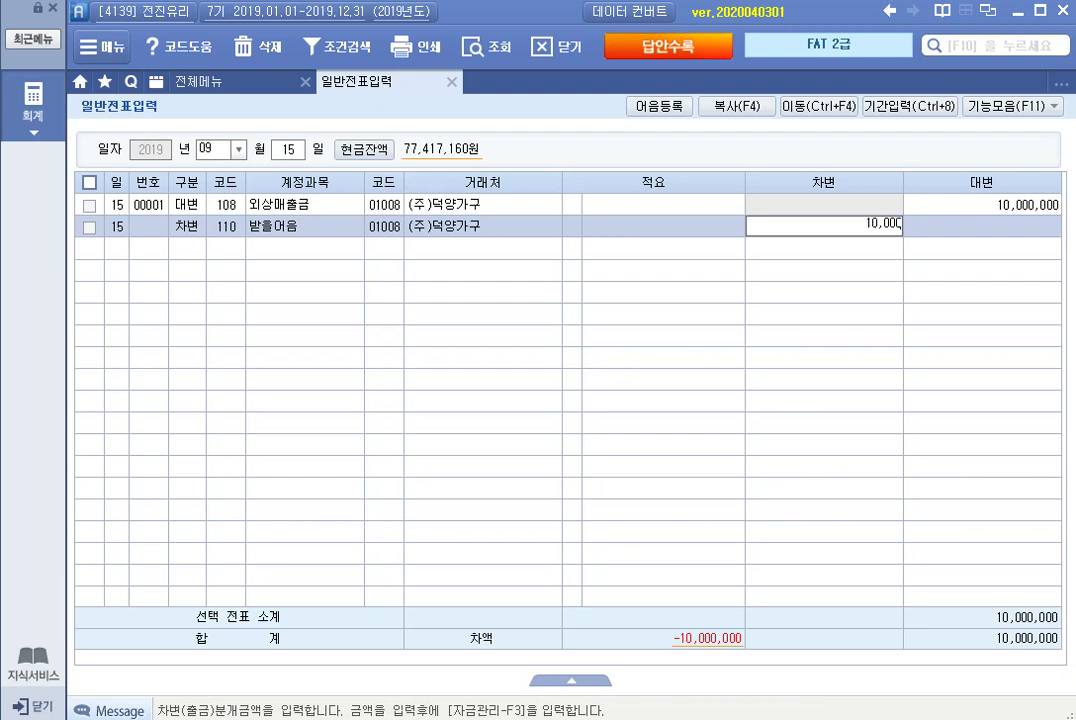
key("Return")
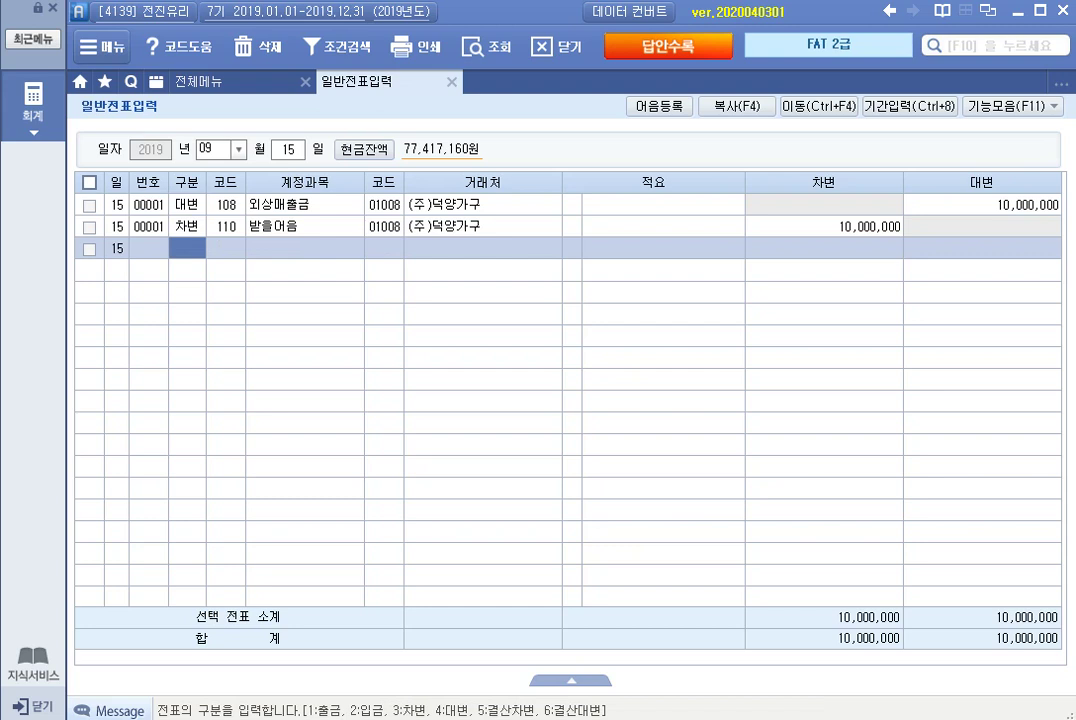
left_click(187, 226)
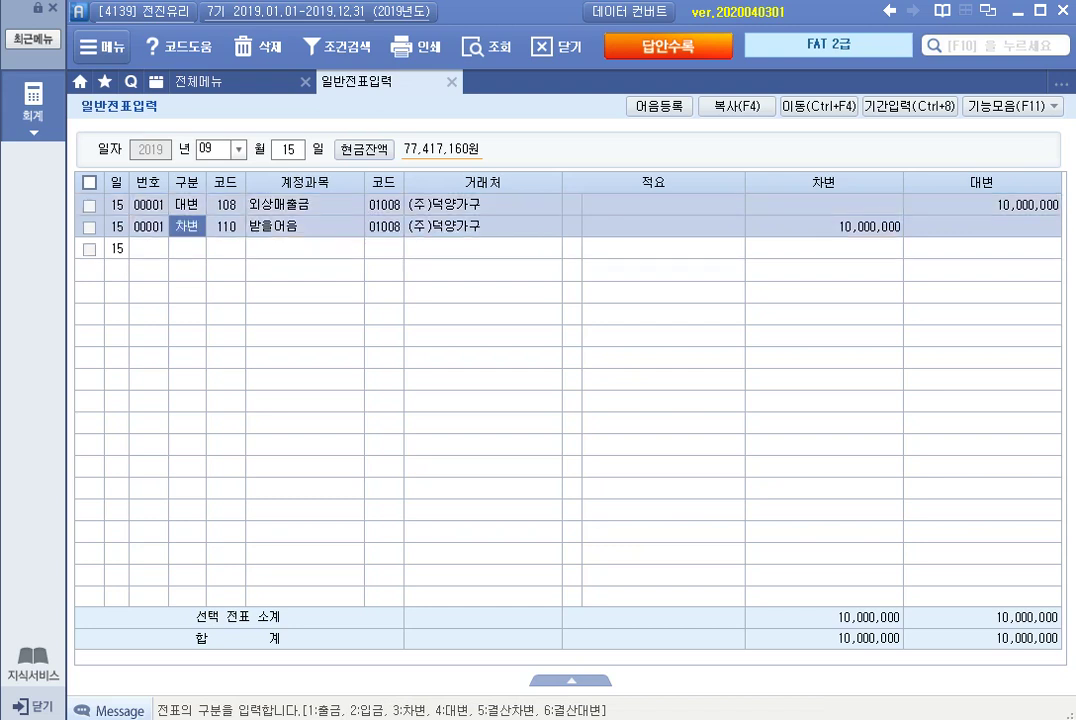
Set the 받을어음 as an electronic (6 전자) note with its note number, due 2019-12-15.
key("F3")
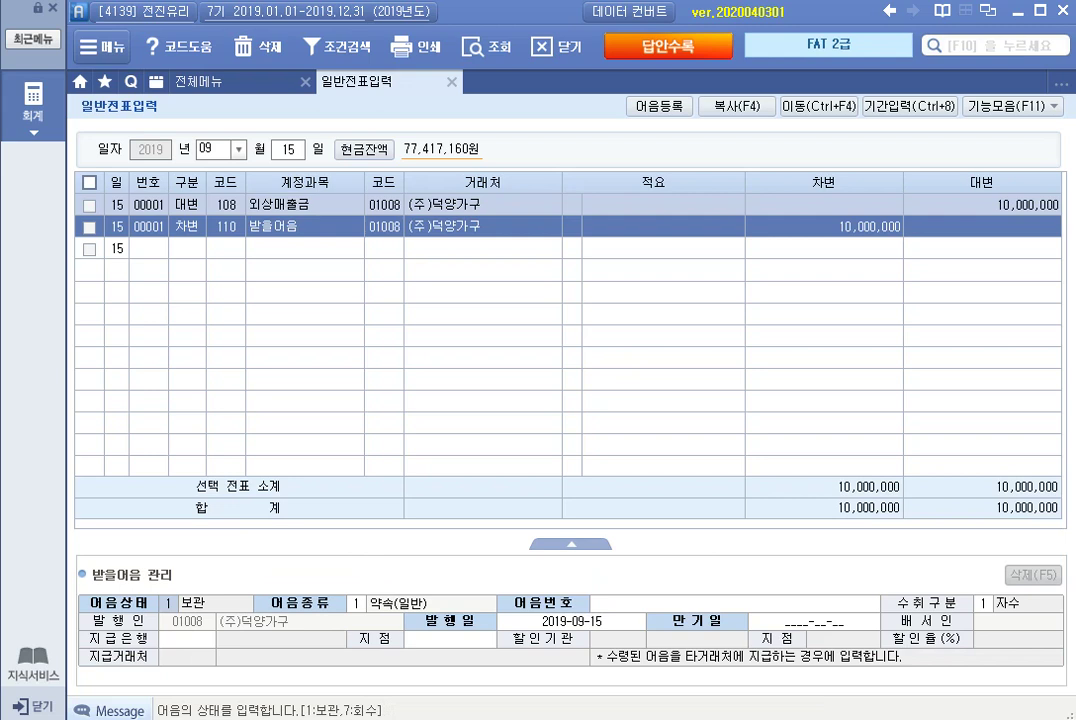
key("Return")
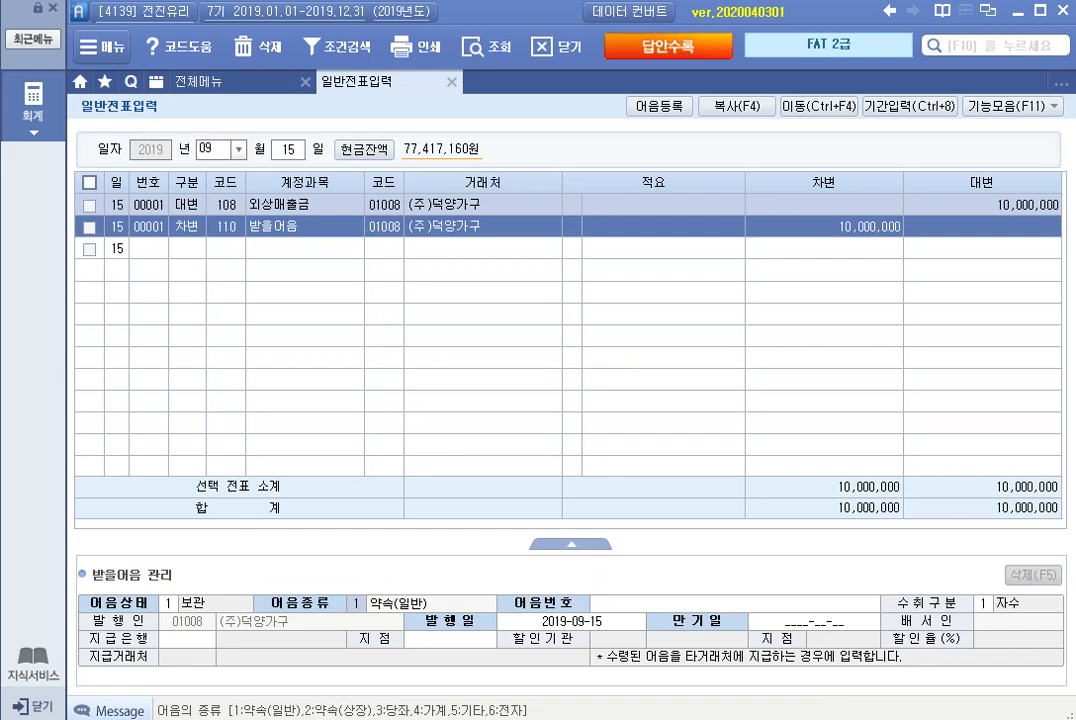
type("6")
key("Return")
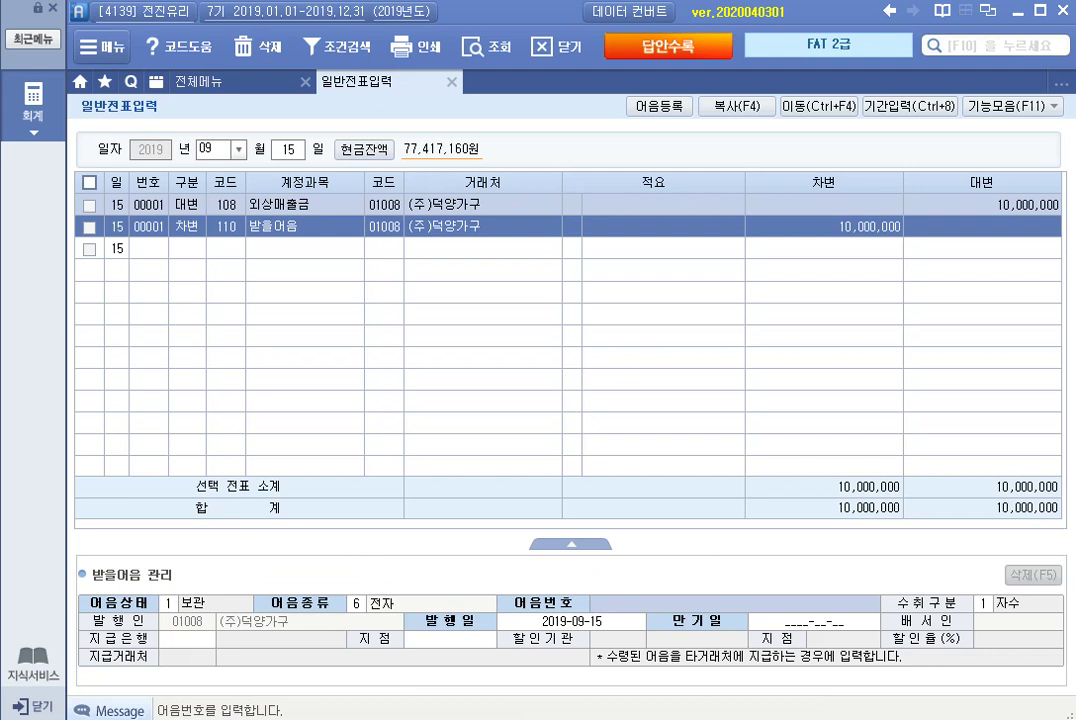
type("00420")
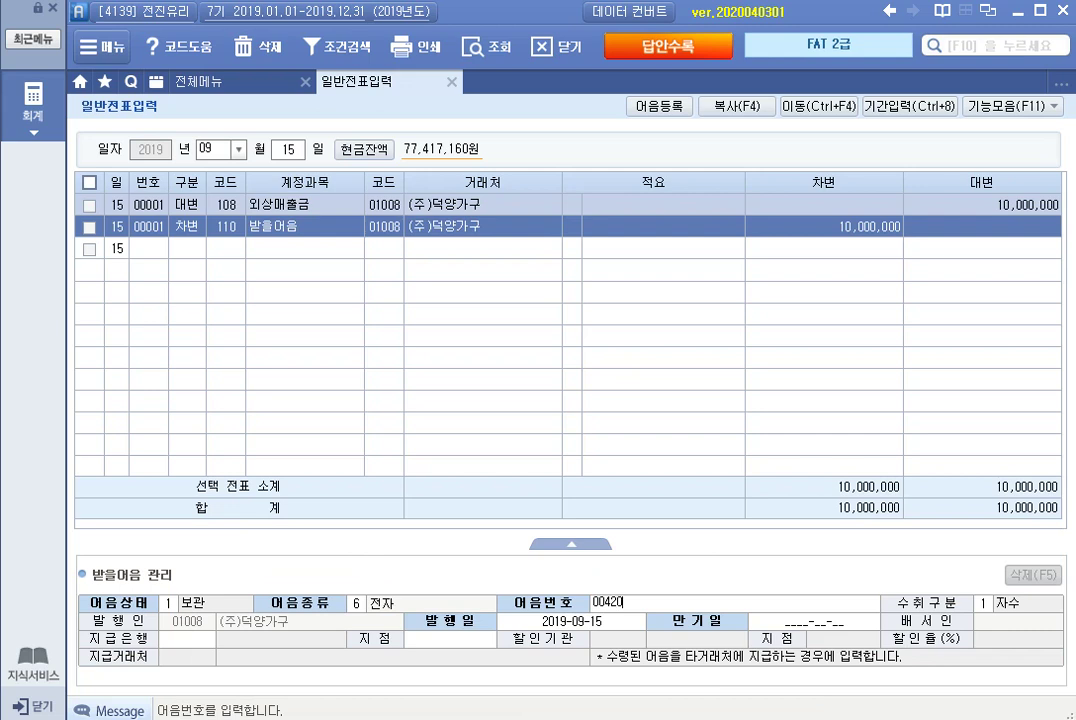
type("190915123400789")
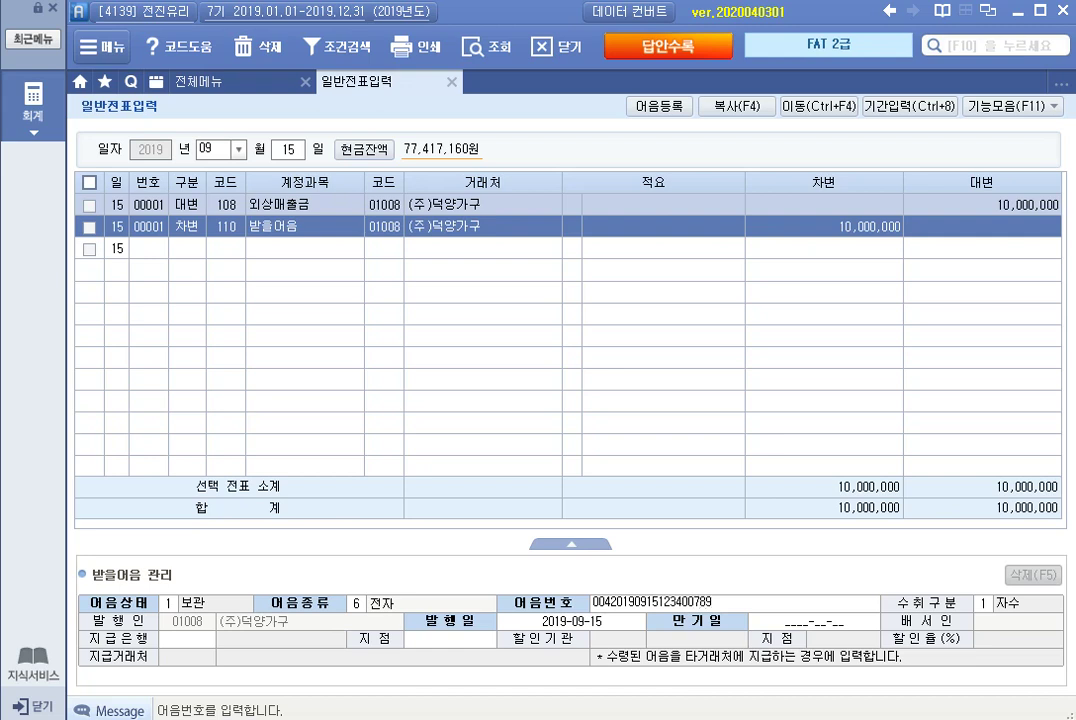
key("Return")
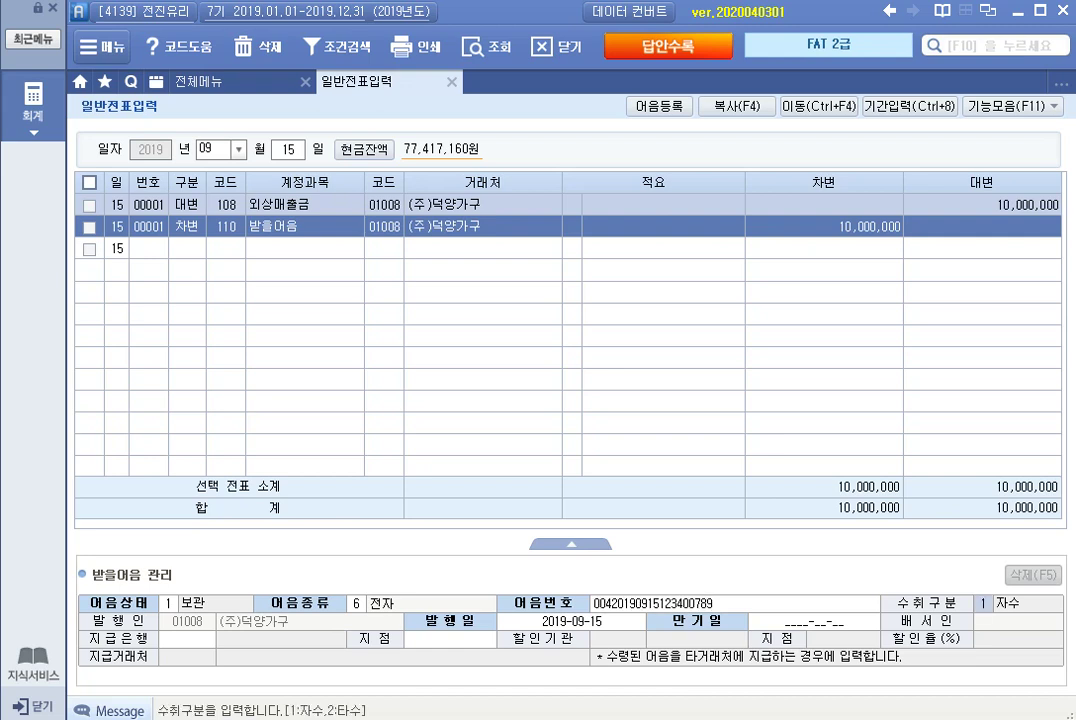
key("Return")
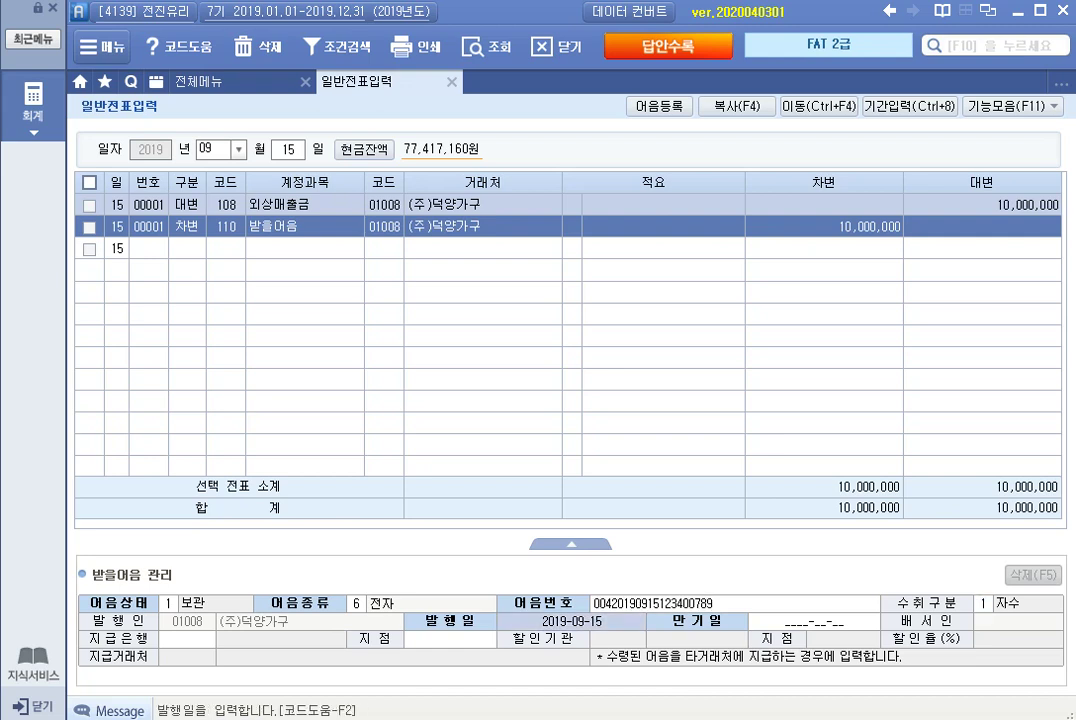
key("Return")
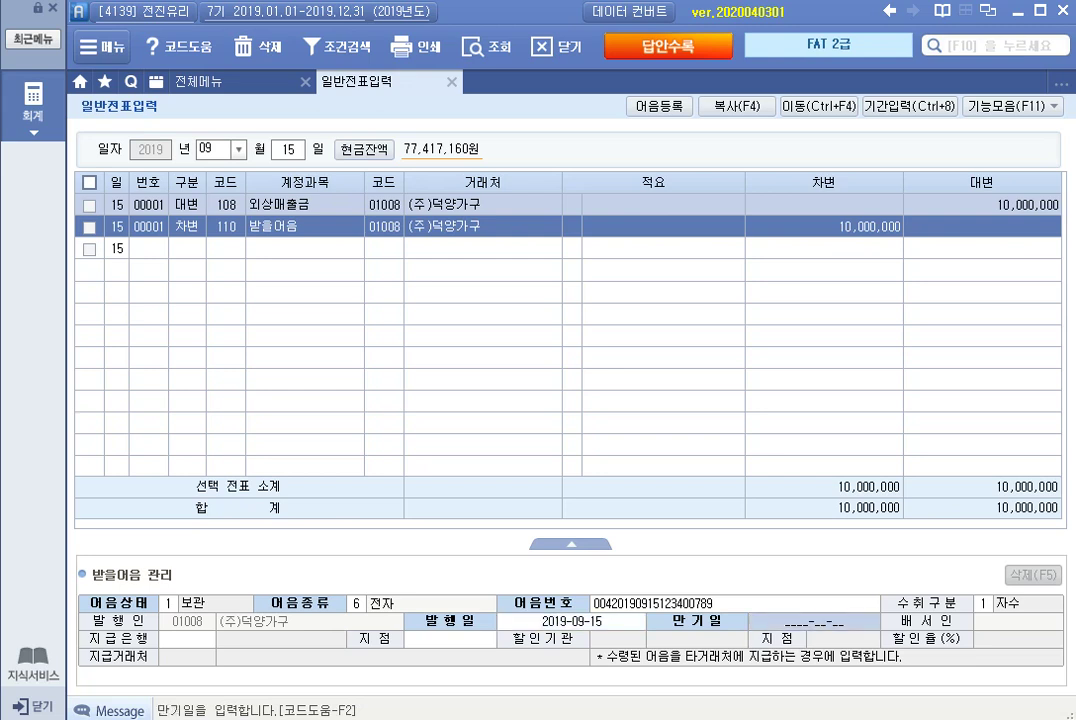
type("2019-12-1")
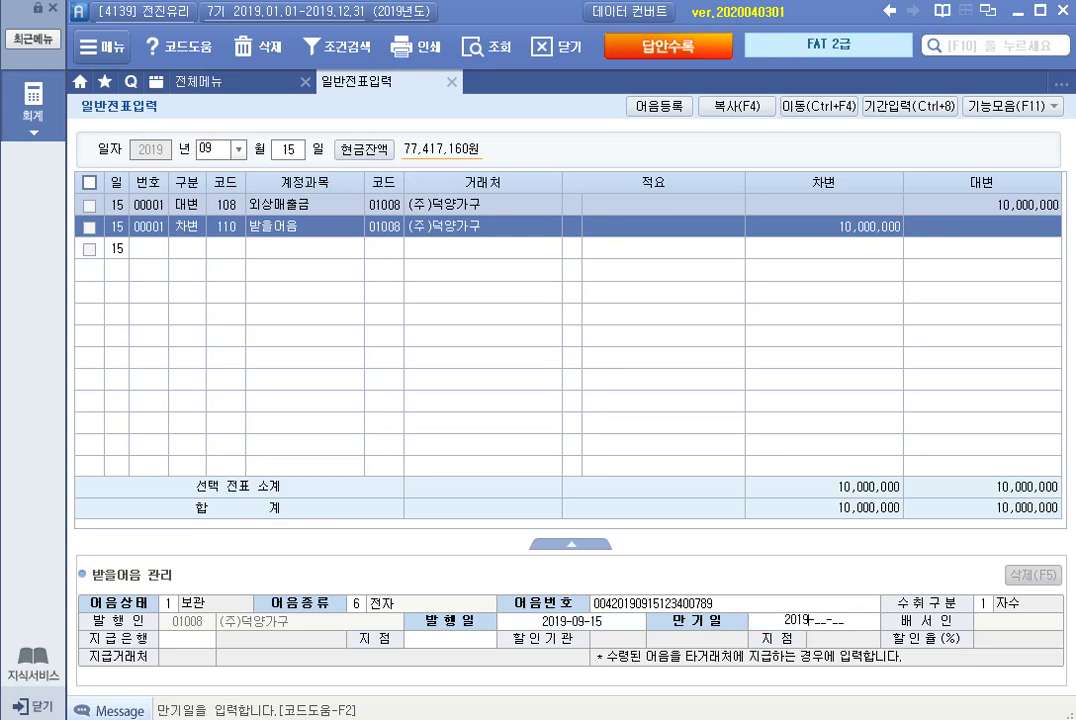
type("5")
key("Return")
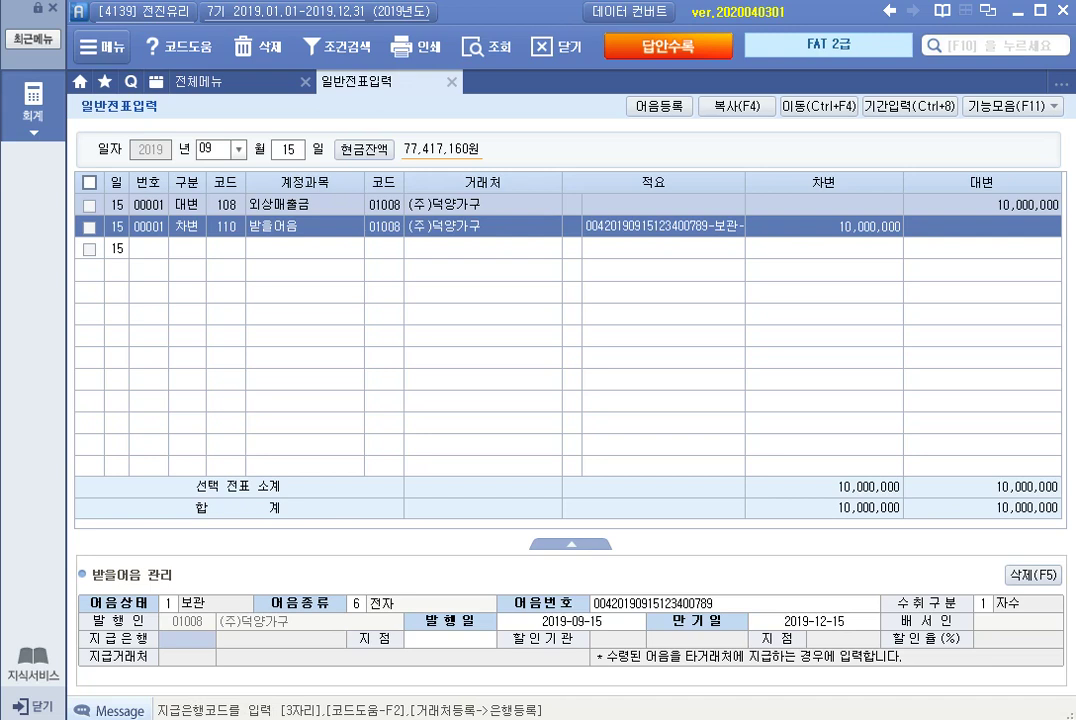
Set the paying bank to 국민은행, branch 팔달.
key("F2")
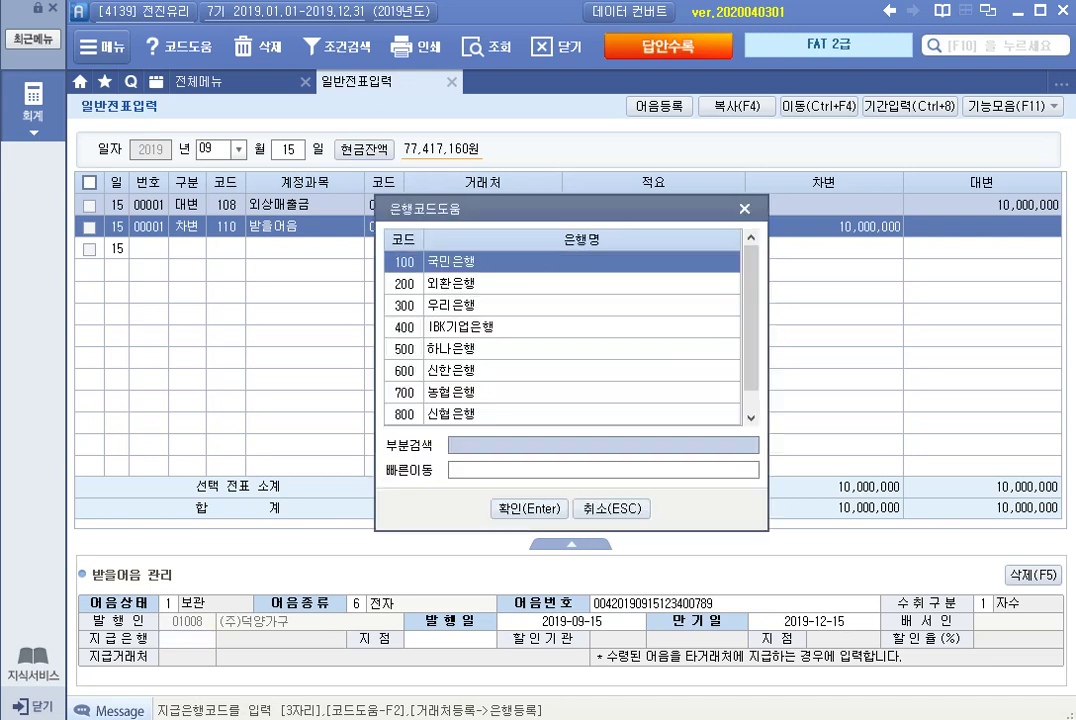
key("Return")
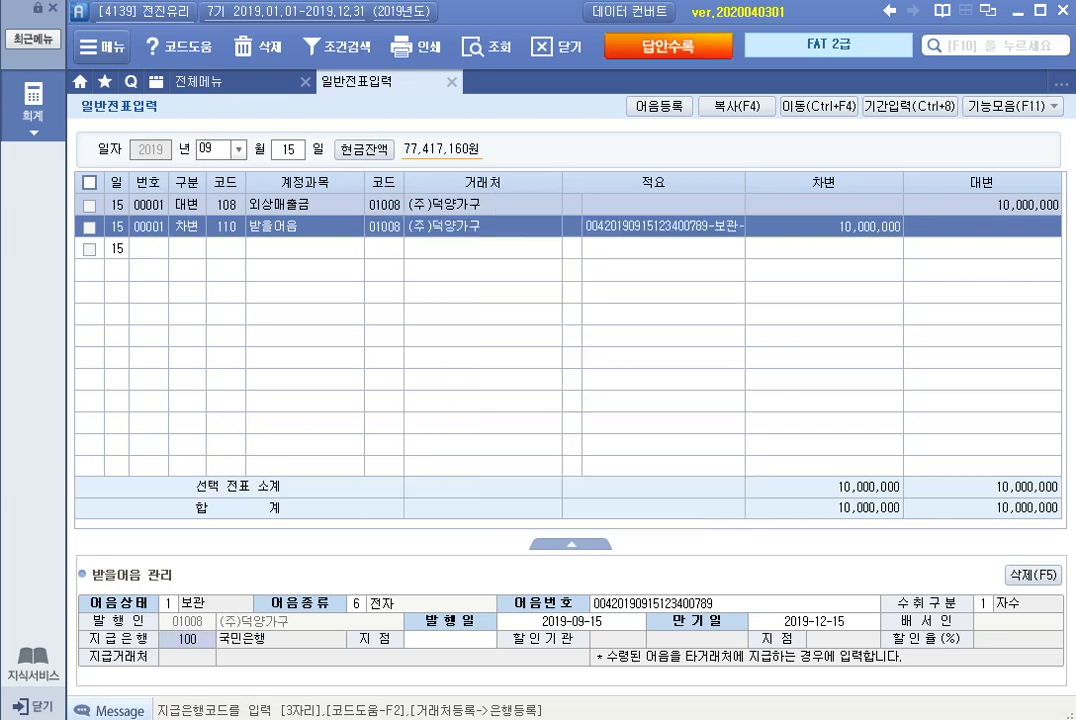
key("Return")
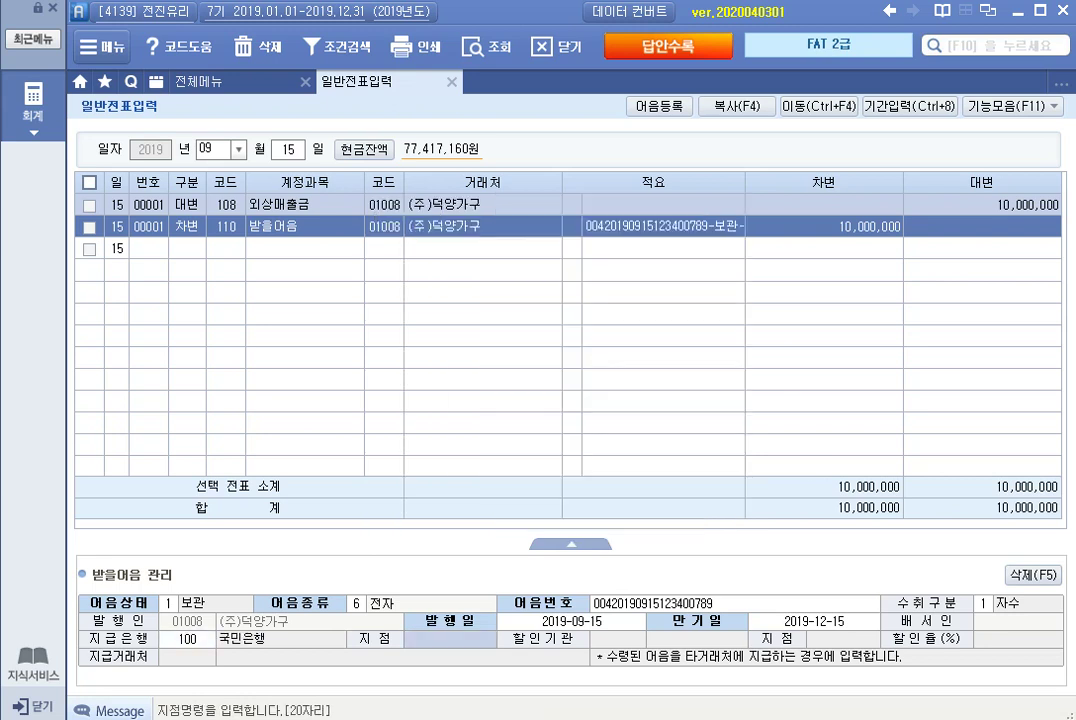
type("팔달")
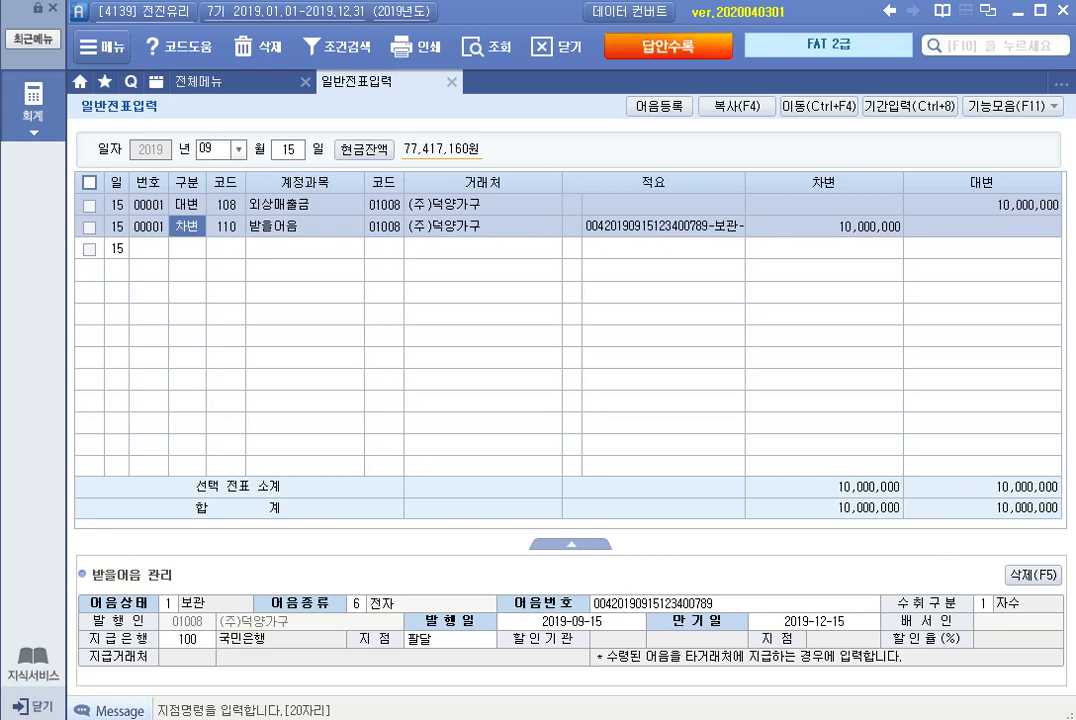
left_click(288, 149)
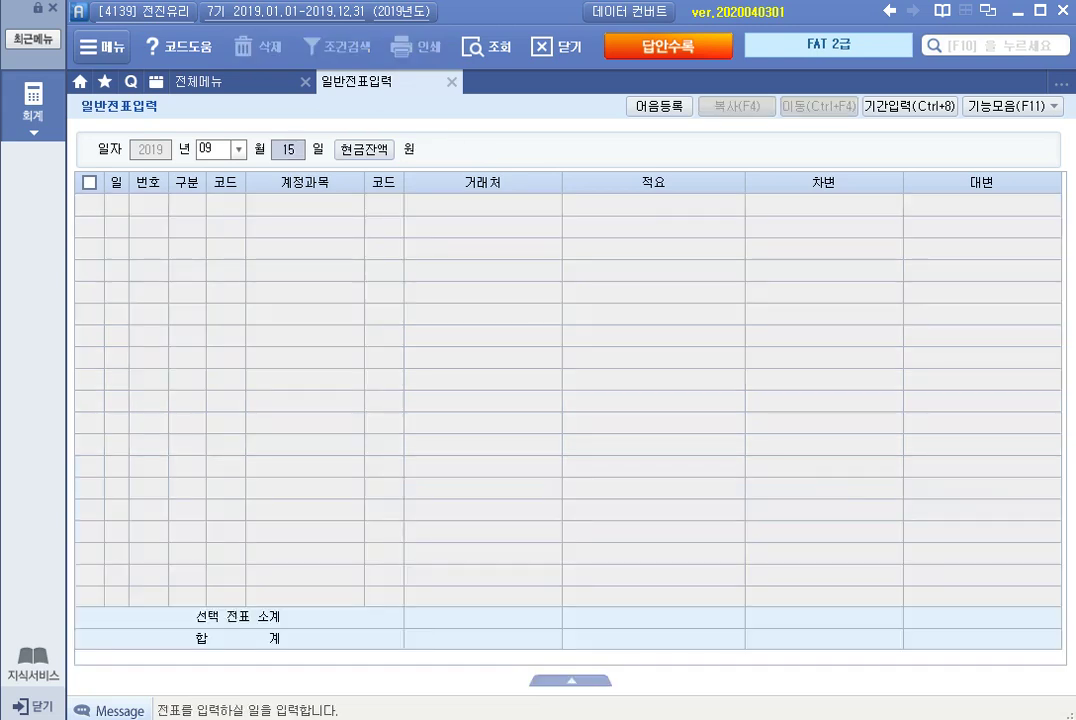
Load the September 17 voucher debiting 보통예금 and crediting 가수금 3,000,000.
type("17")
key("Return")
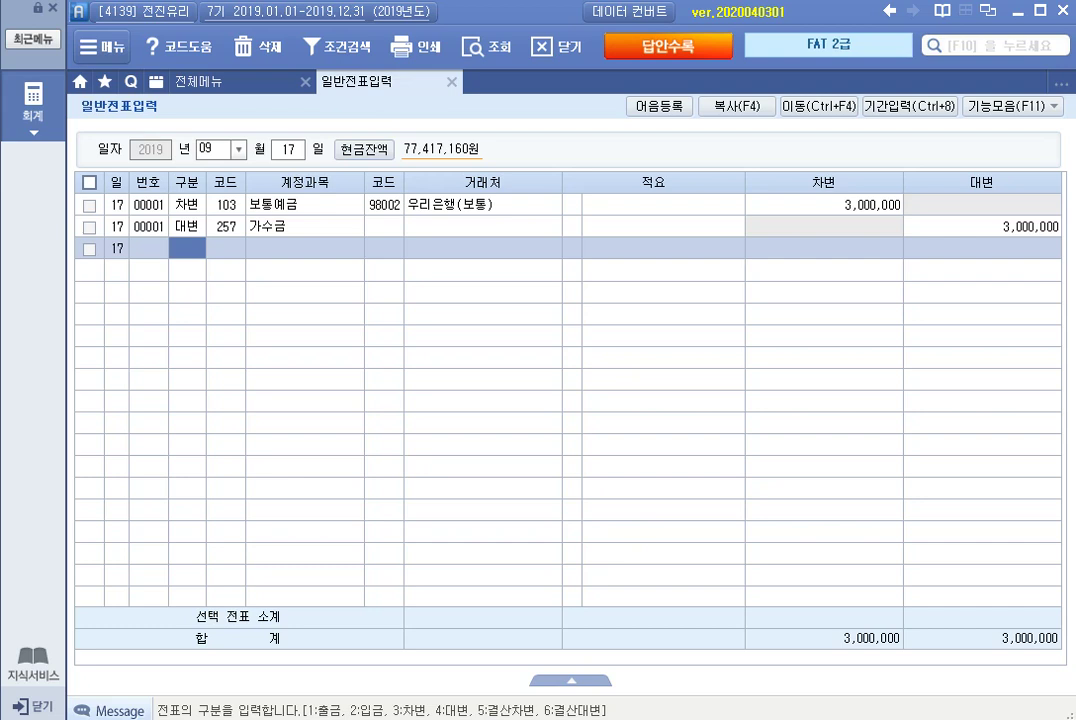
left_click(287, 149)
On September 20, debit 257 가수금 for 3,000,000.
type("20")
key("Return")
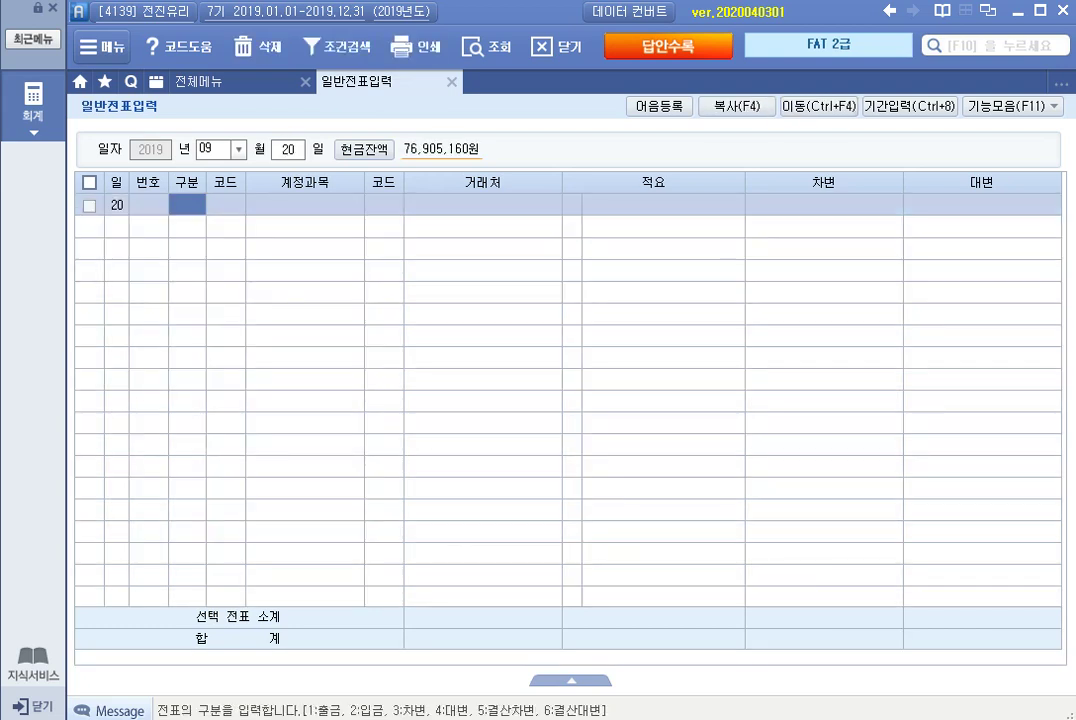
type("3")
key("Return")
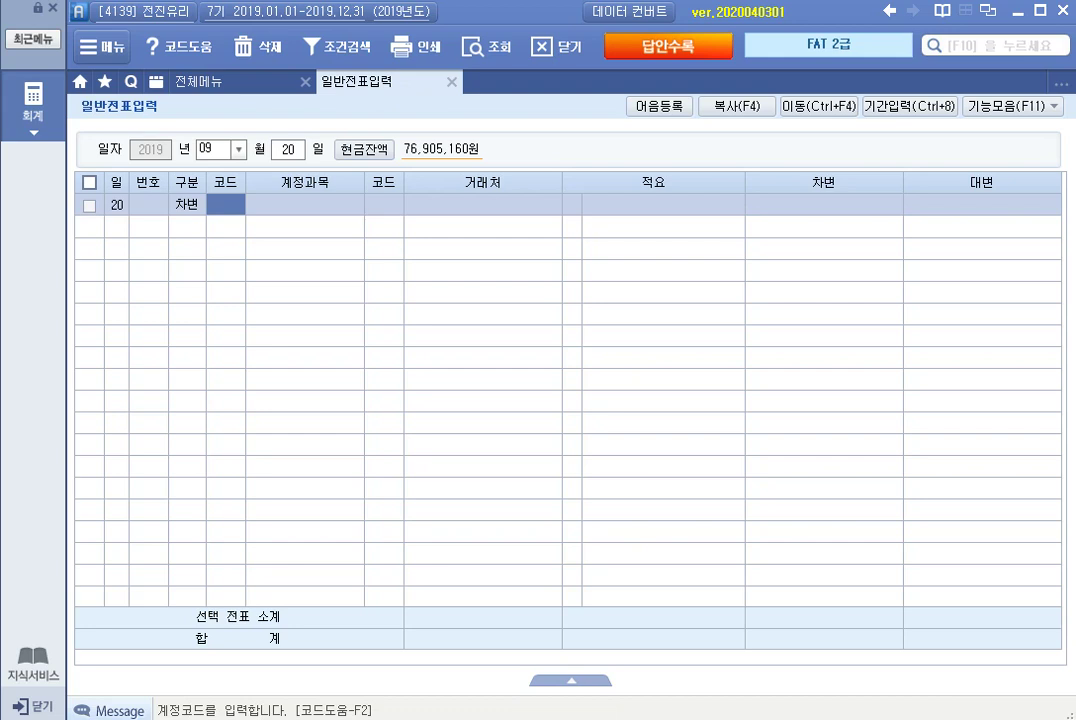
type("가수금")
key("Return")
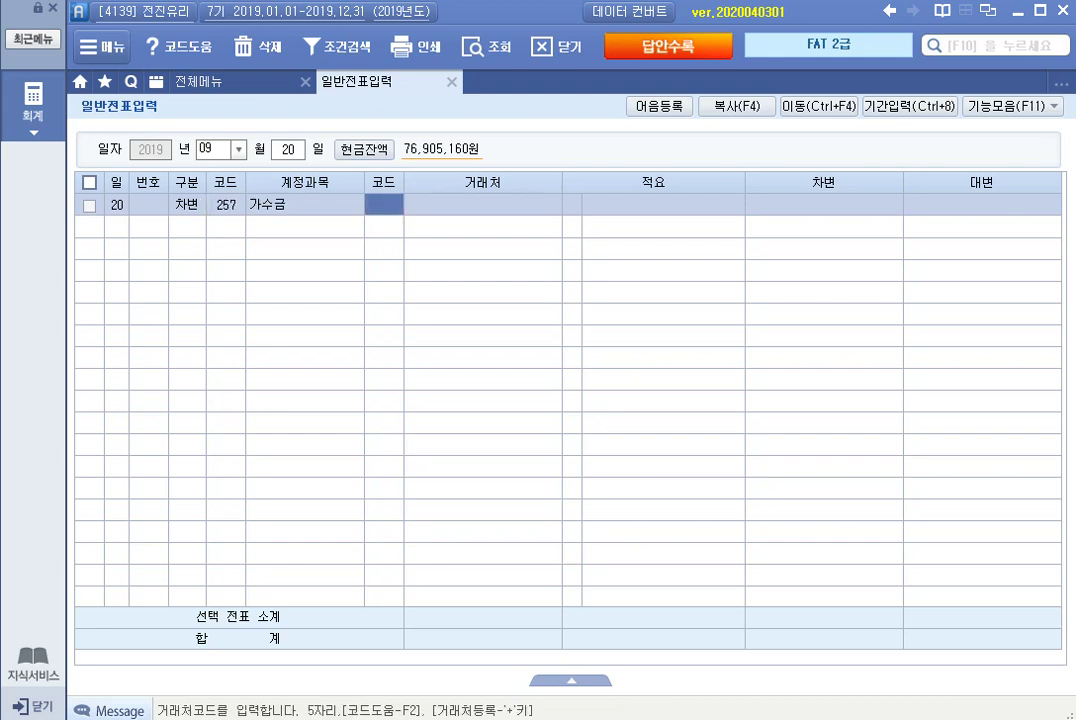
key("Return")
key("Return")
key("Return")
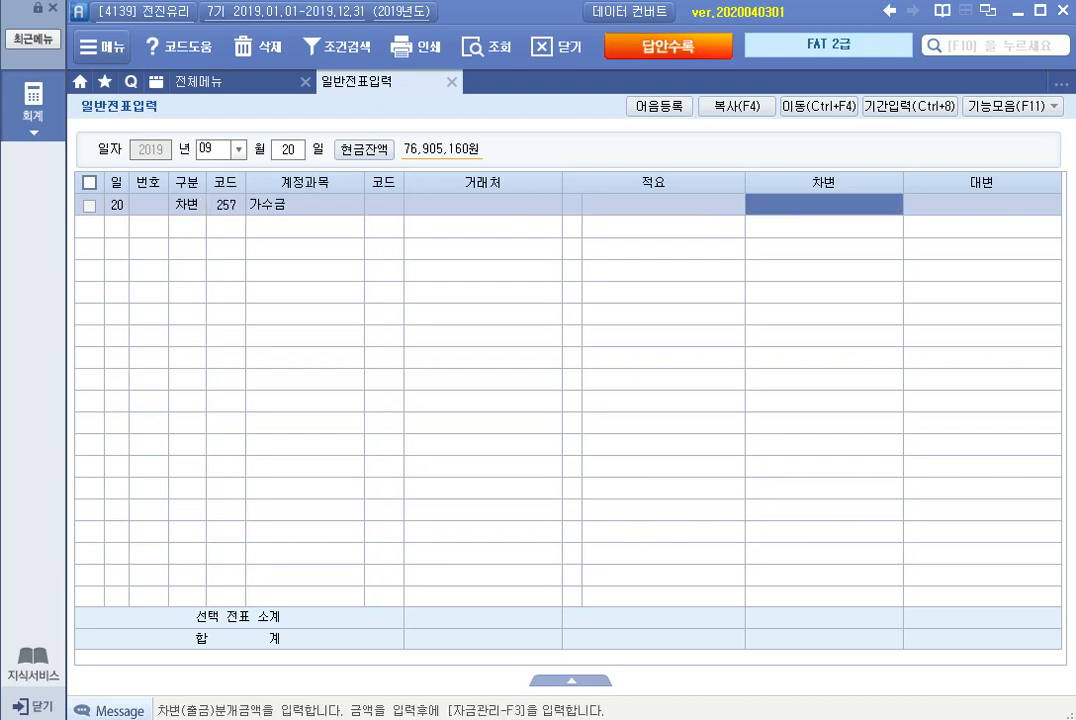
type("3000000")
key("Return")
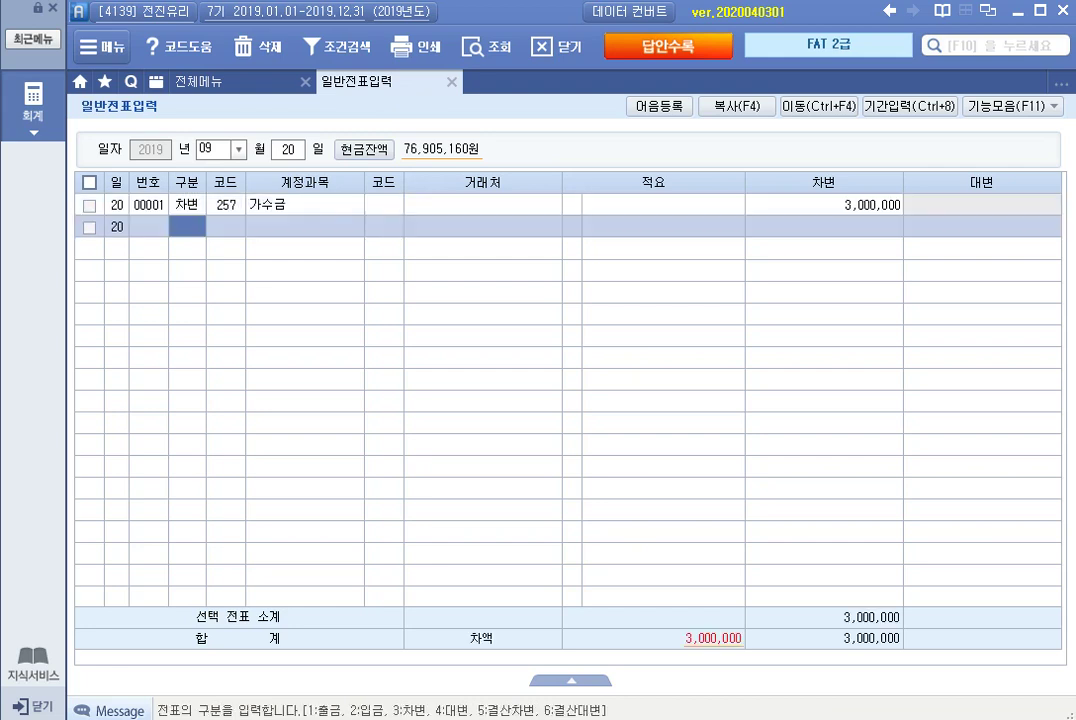
Credit 108 외상매출금 for (주)성창가구, 3,000,000, balancing the voucher.
key("4")
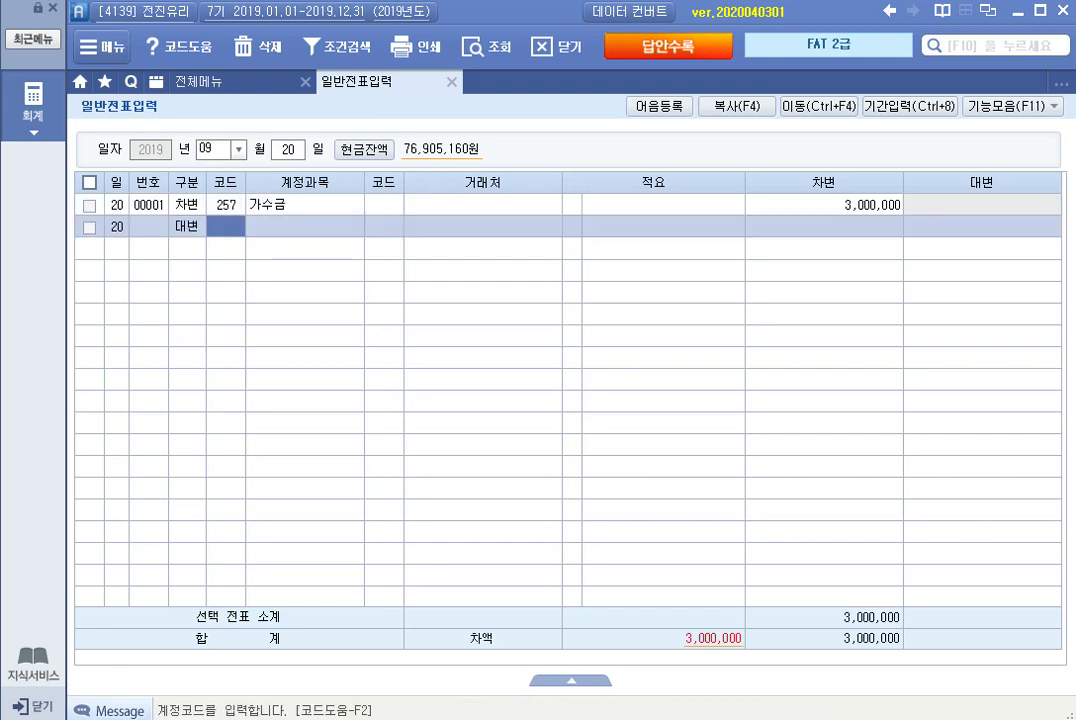
type("외상")
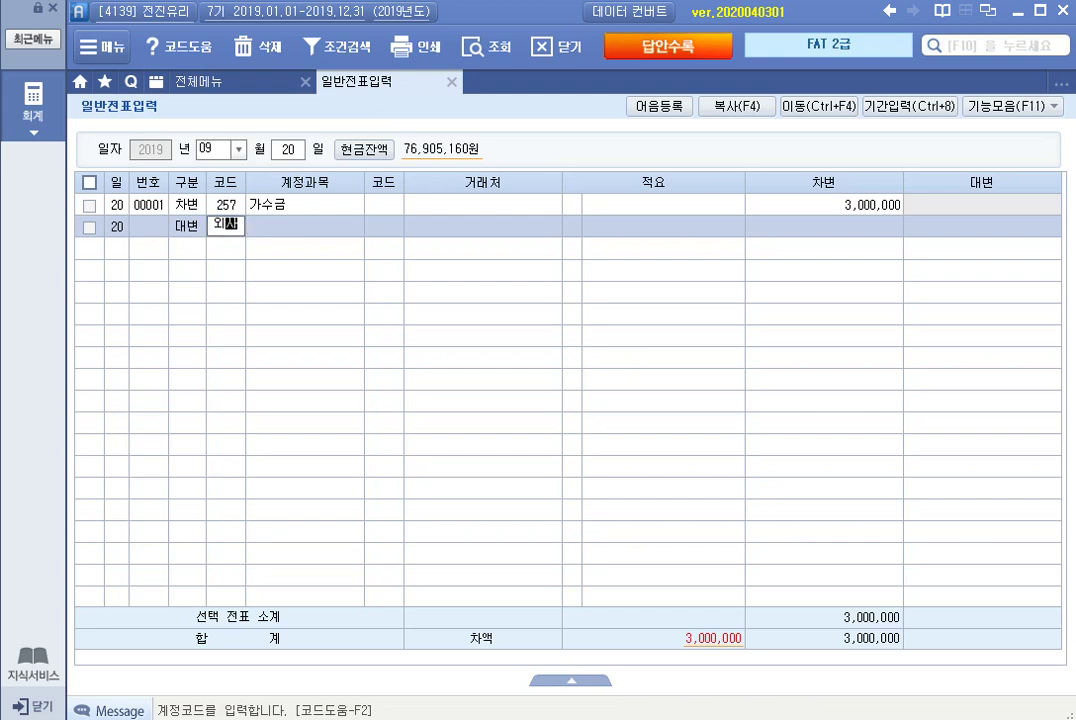
key("Return")
key("Return")
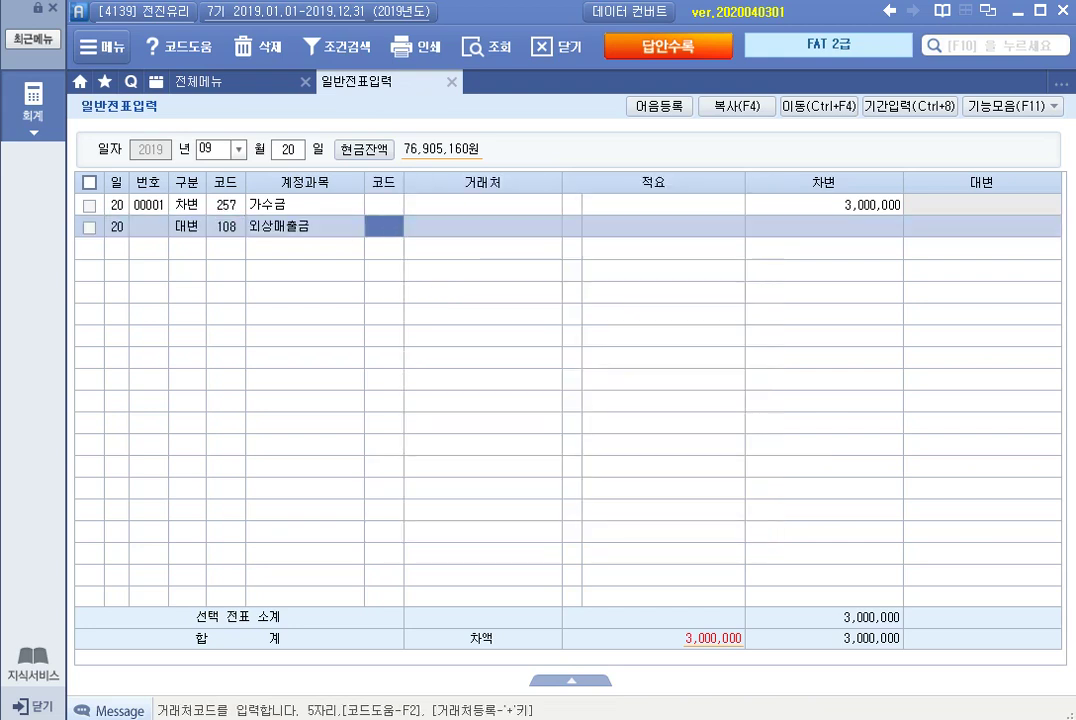
type("성창")
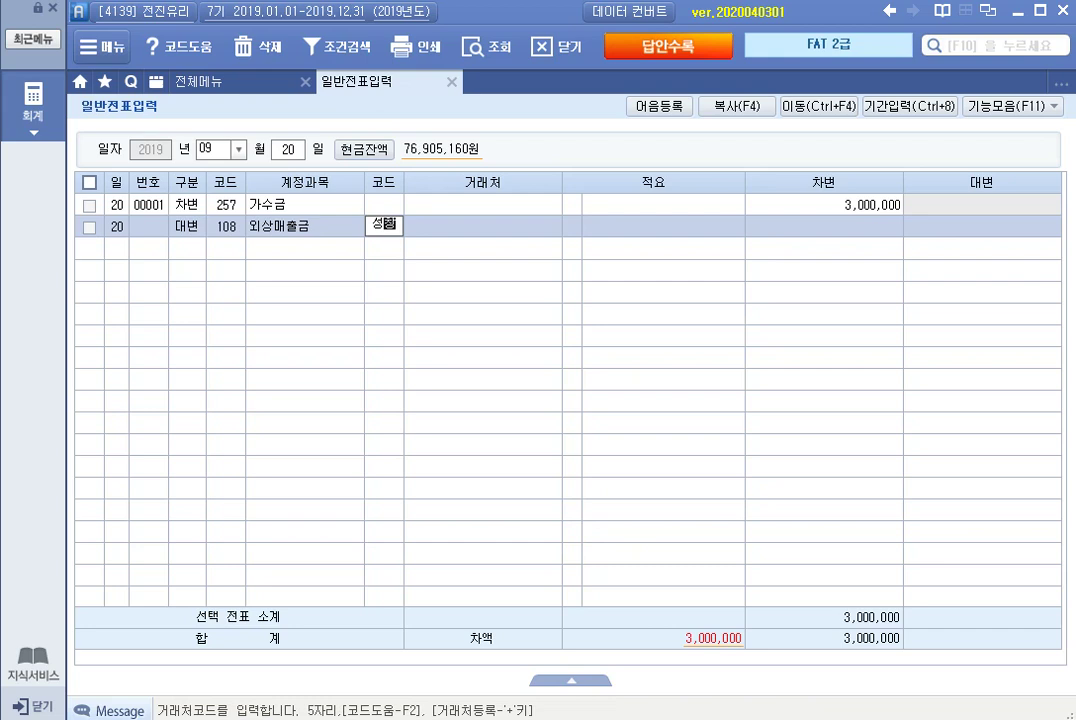
key("Return")
key("Return")
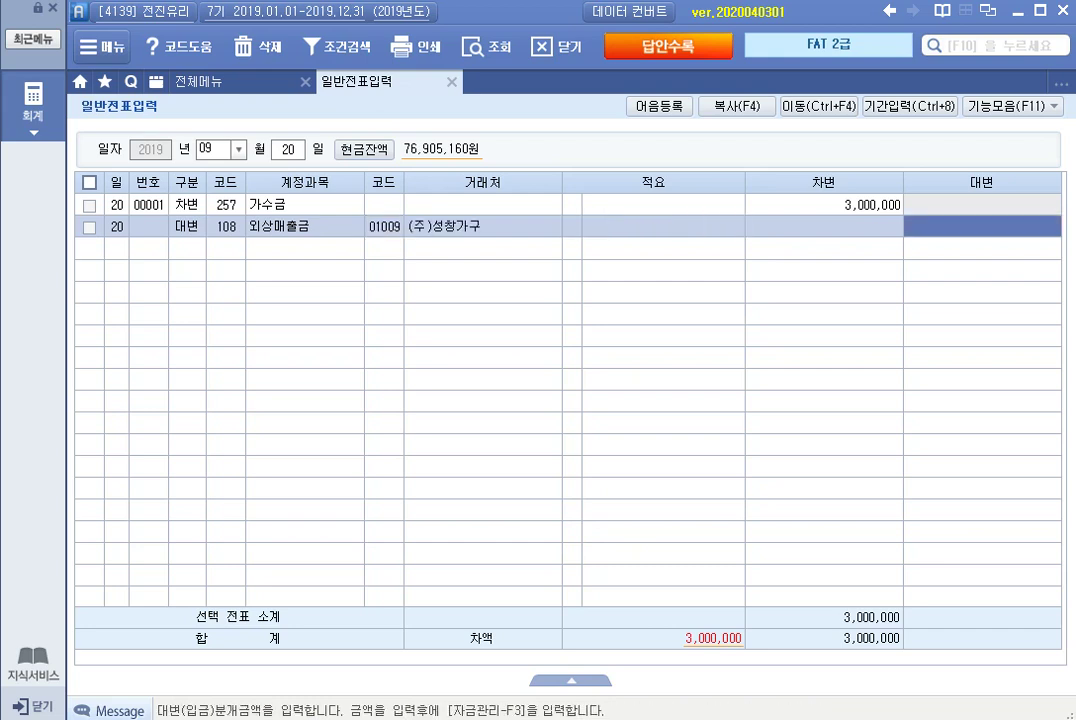
type("3000000")
key("Return")
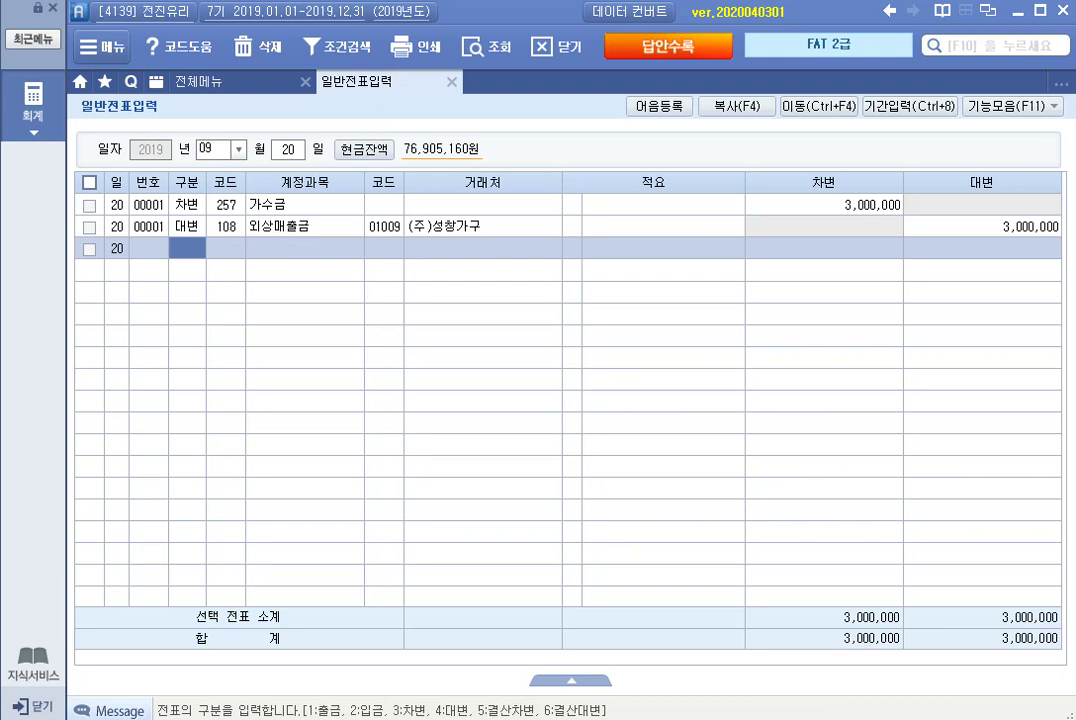
key("Escape")
On September 30, debit 131 선급금 for partner 02001 (주)한일유리, 600,000.
type("30")
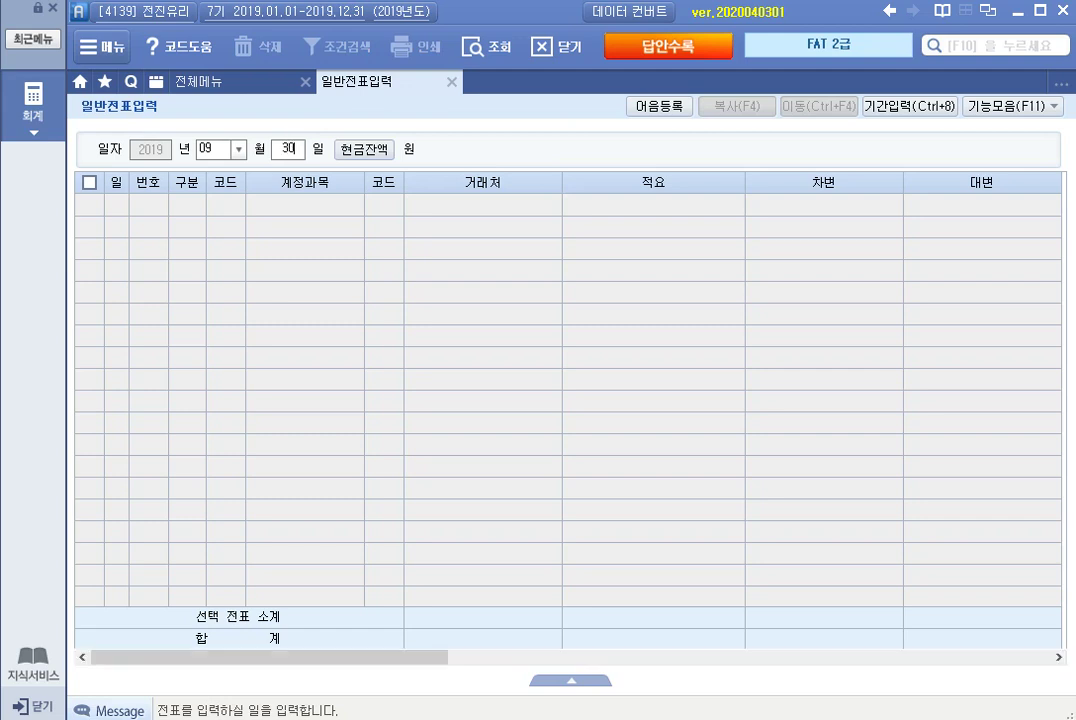
key("Return")
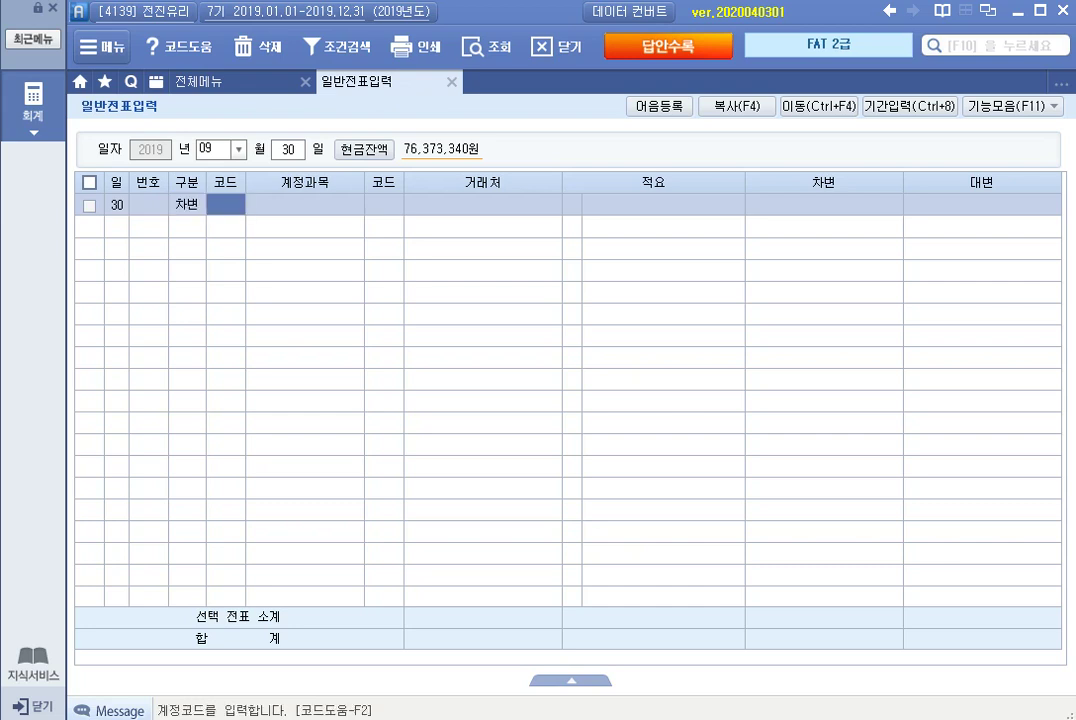
type("선급")
key("Return")
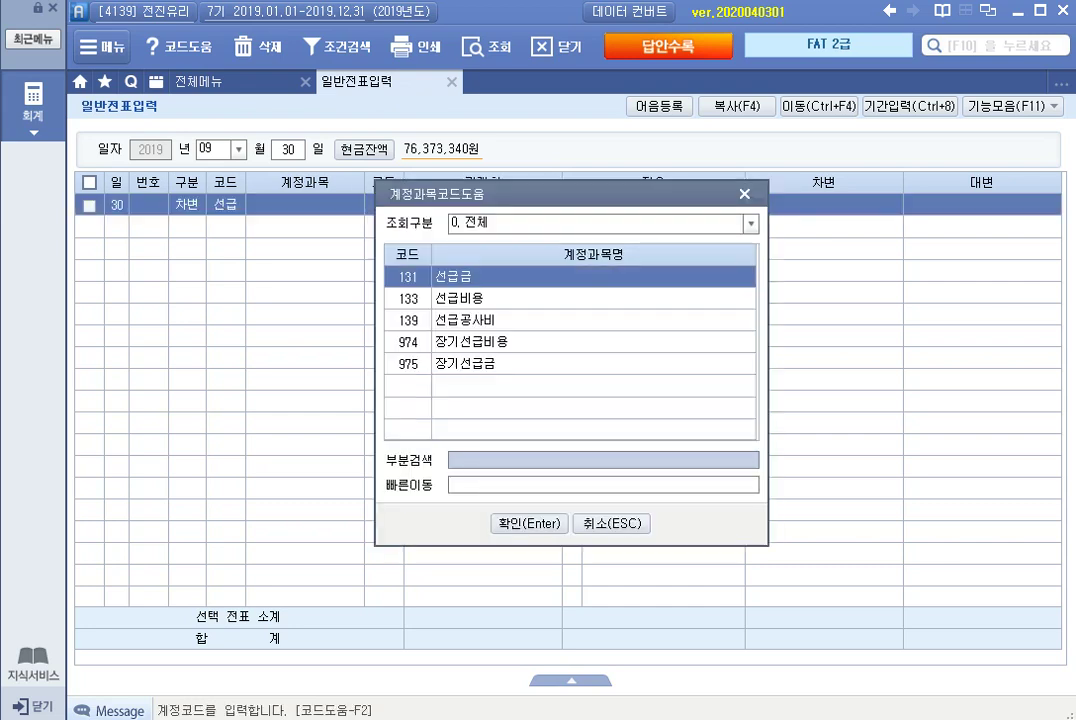
key("Return")
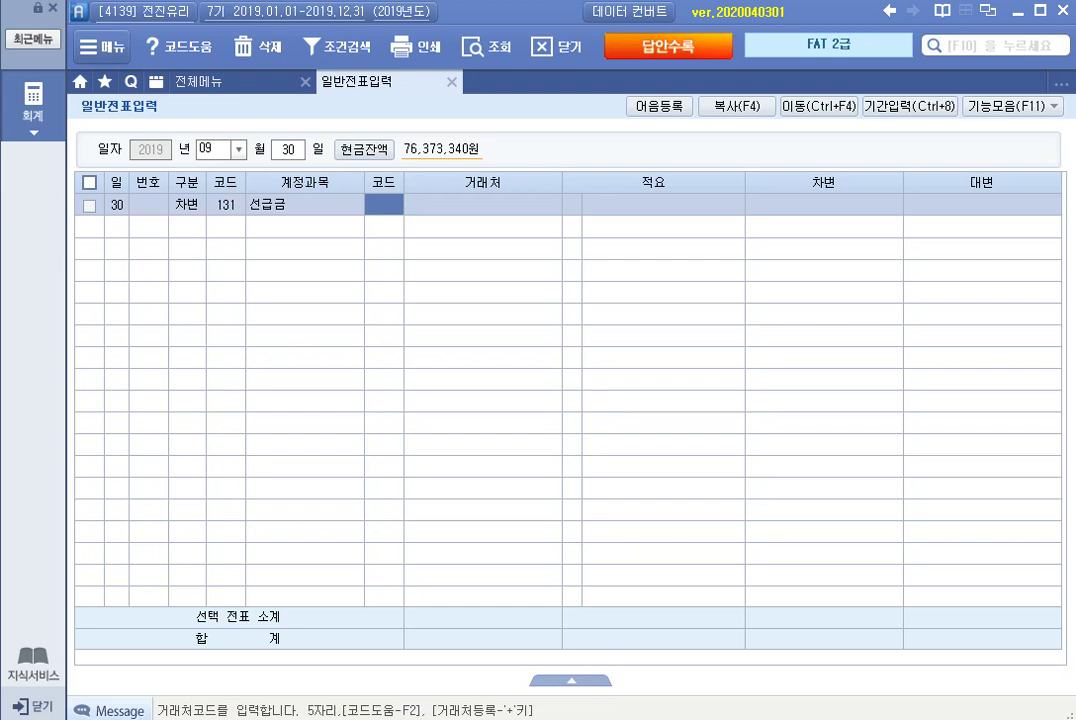
type("02001")
key("Return")
key("Return")
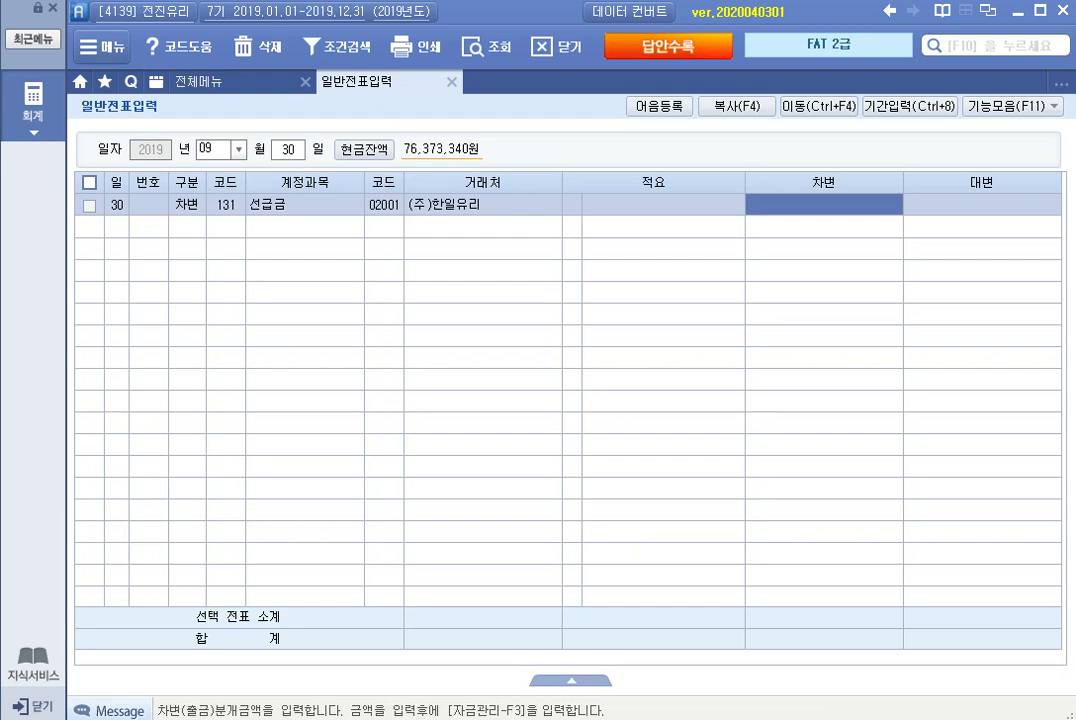
type("6000000")
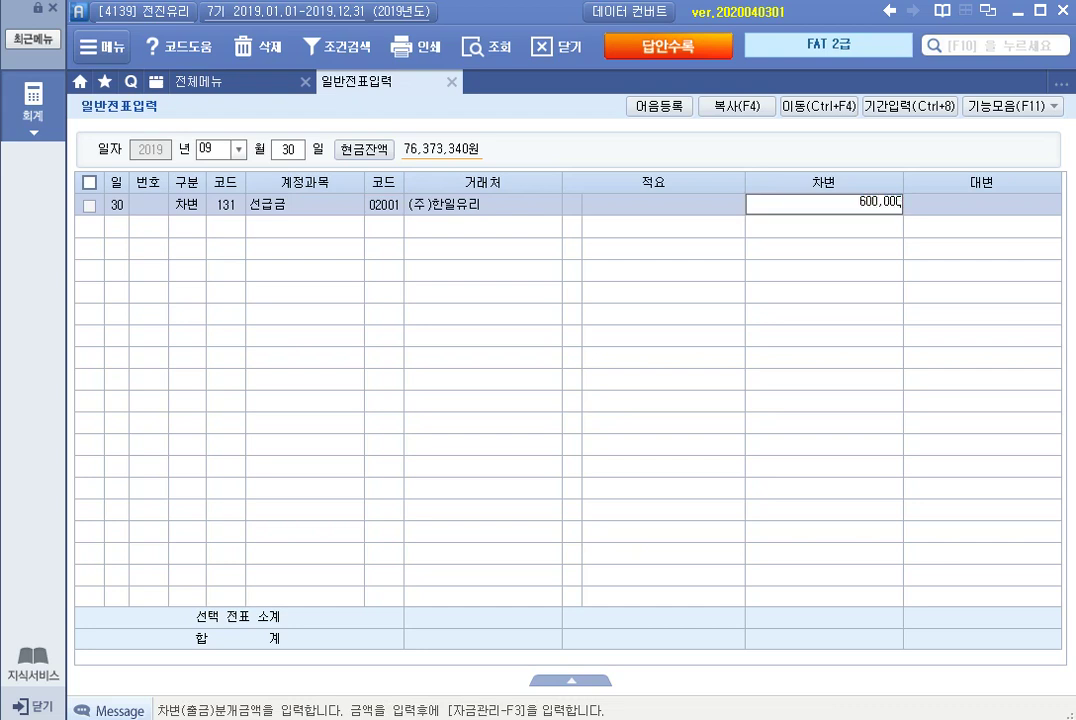
key("Return")
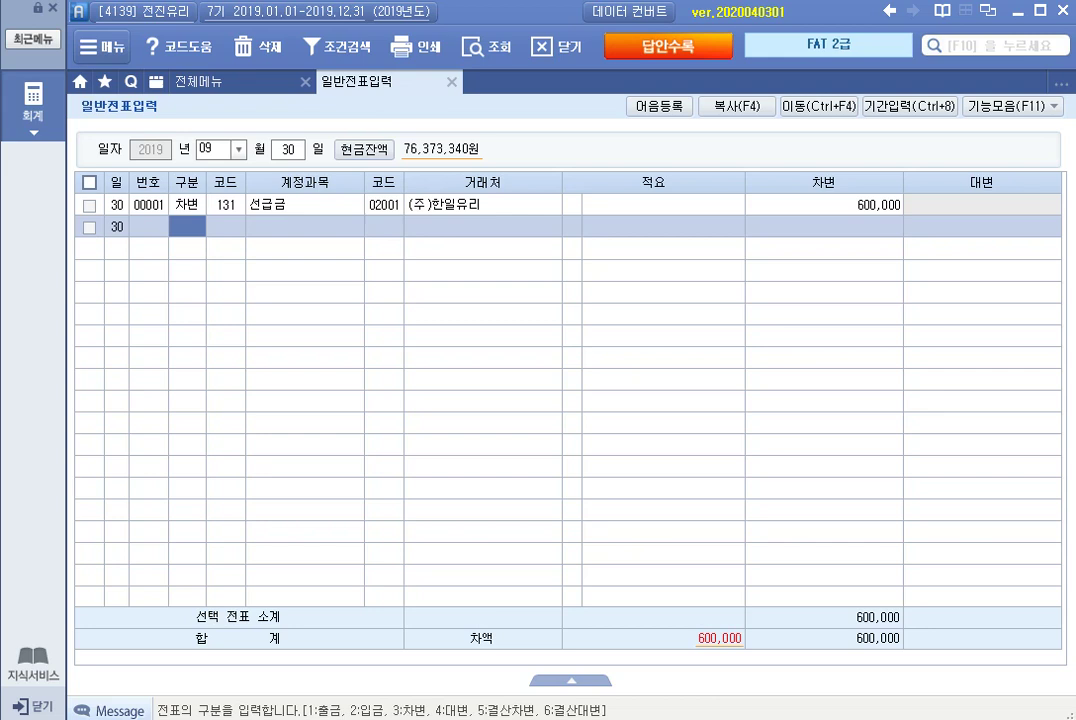
Credit 101 현금 for 600,000 to balance the voucher.
type("4")
key("Return")
type("101")
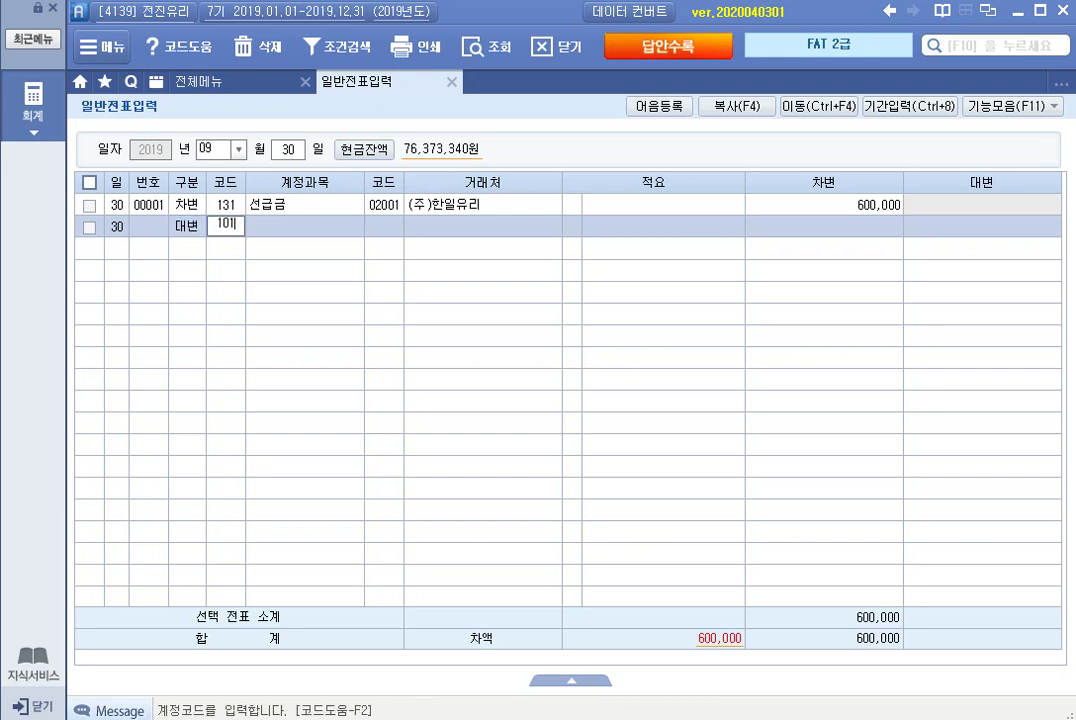
key("Return")
left_click(483, 226)
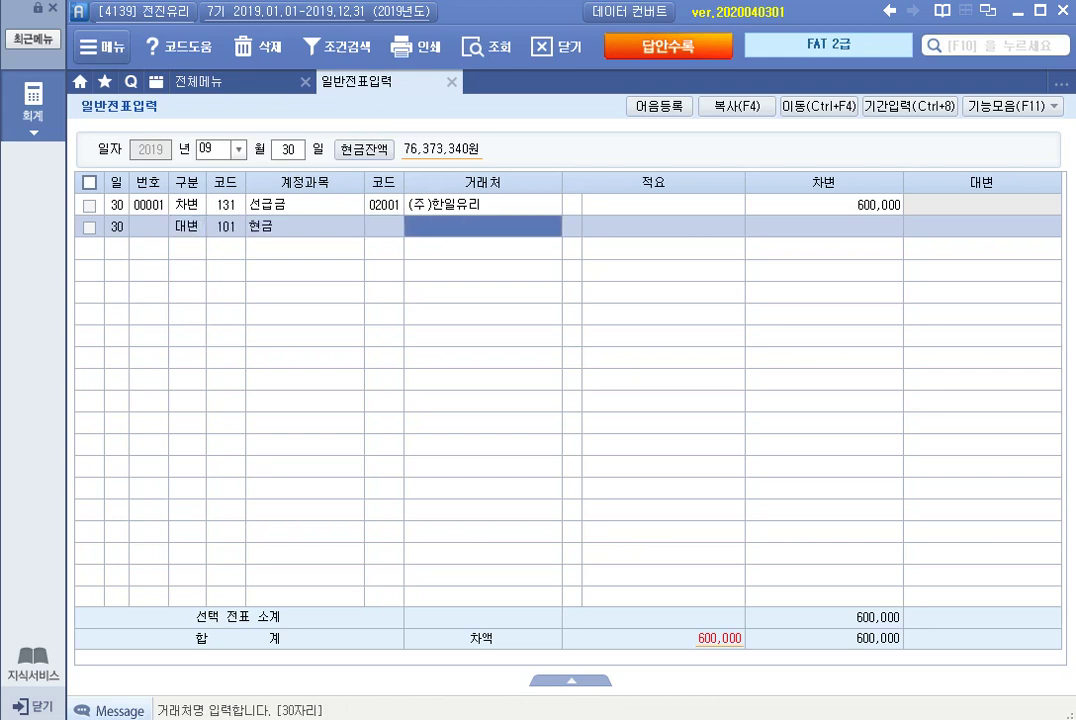
key("Return")
key("Return")
key("Return")
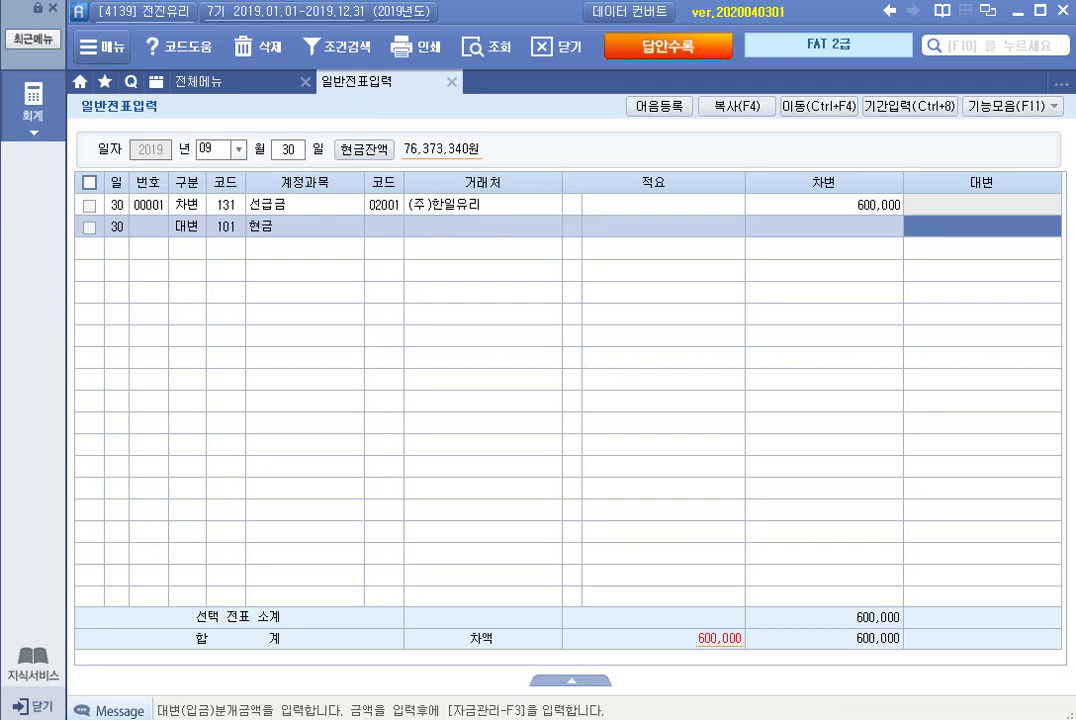
type("6000000")
key("Return")
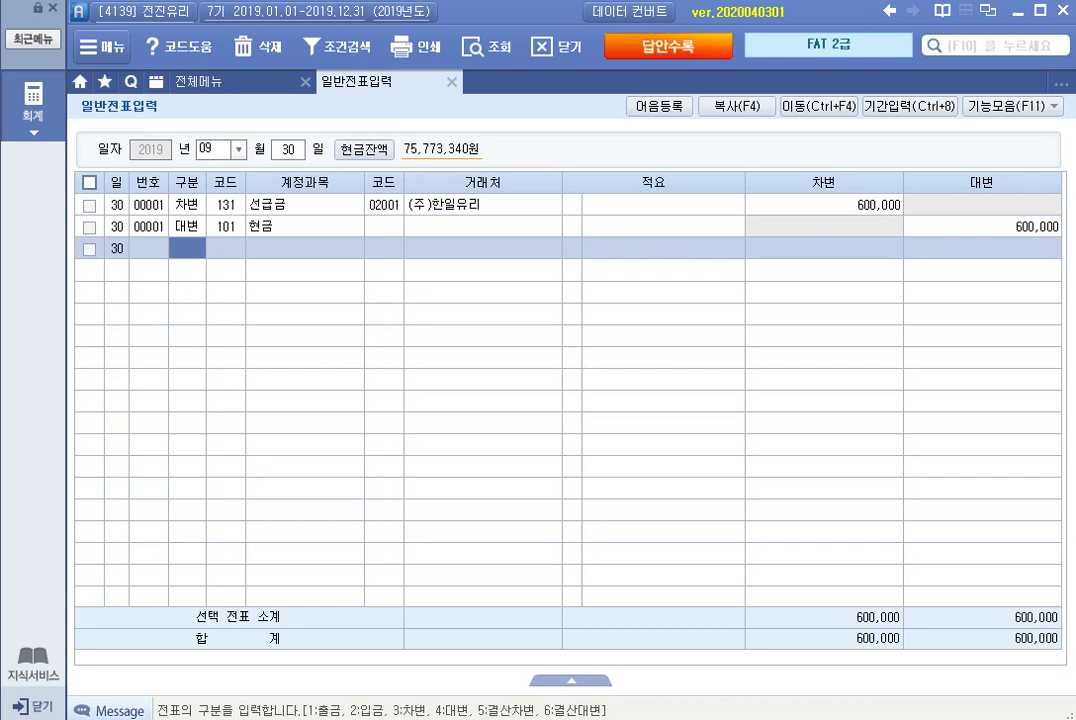
left_click(215, 149)
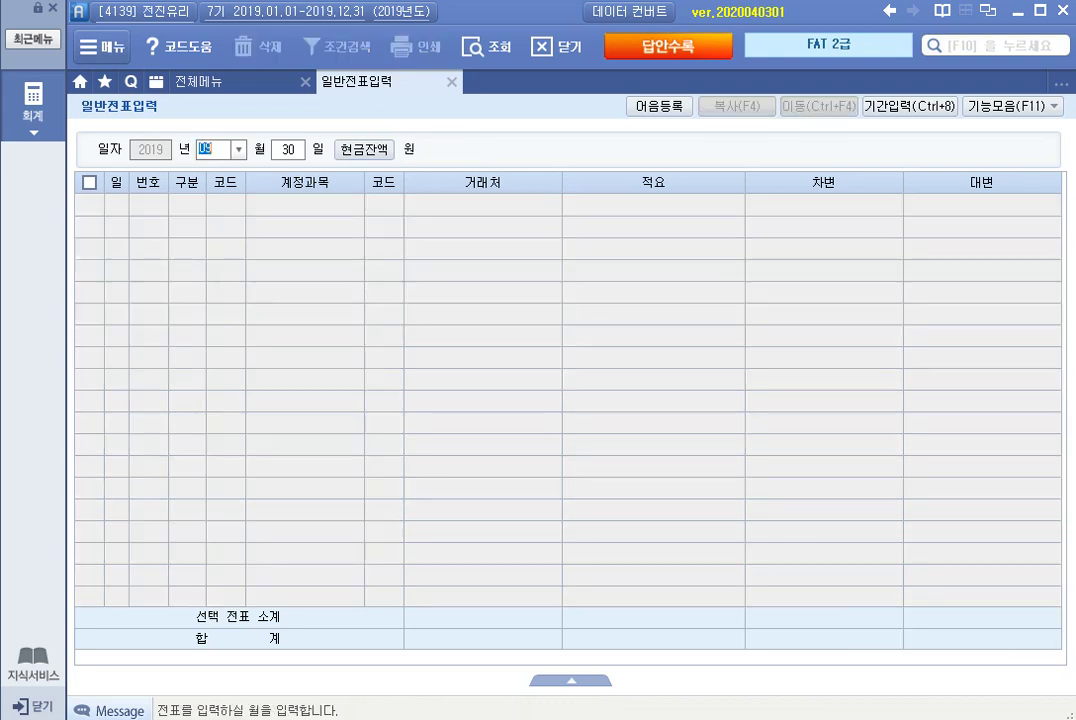
Set the date to October 10 and credit 103 보통예금 (국민은행) for 900,000.
type("10")
key("Return")
type("10")
key("Return")
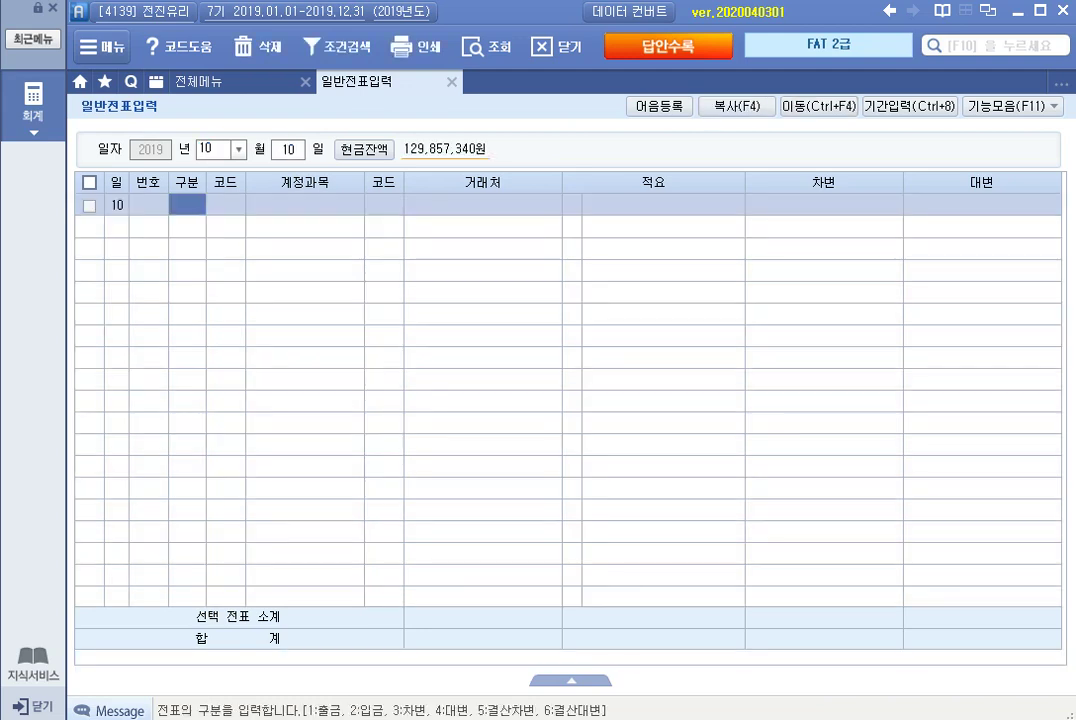
type("4")
key("Return")
type("1")
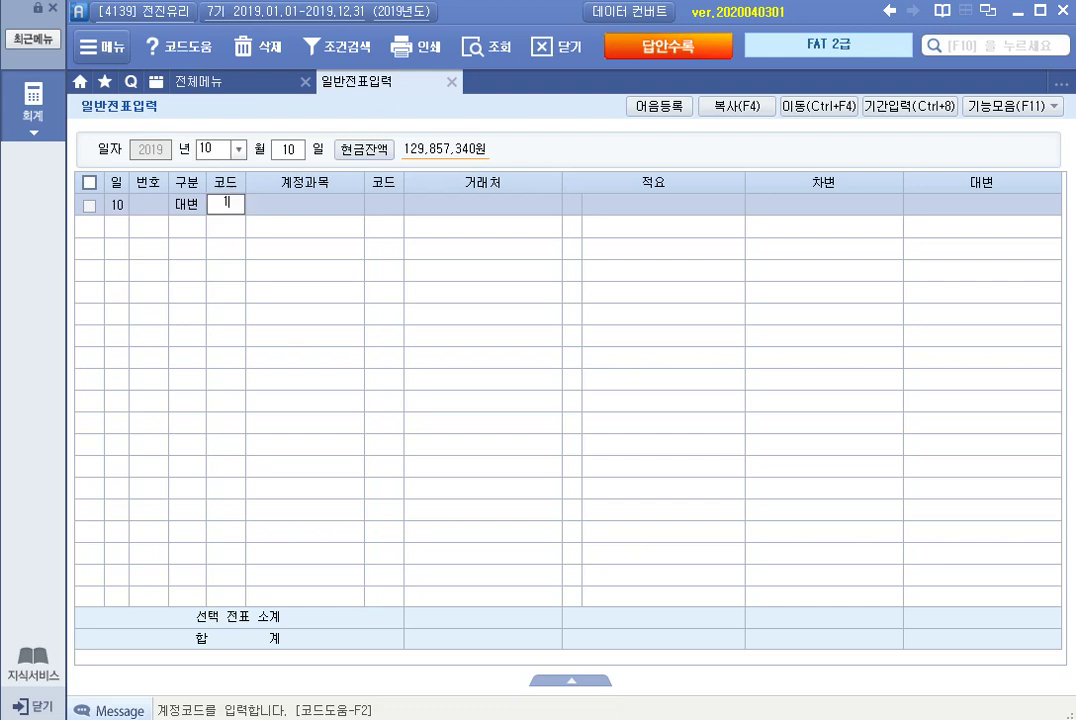
type("03")
key("Return")
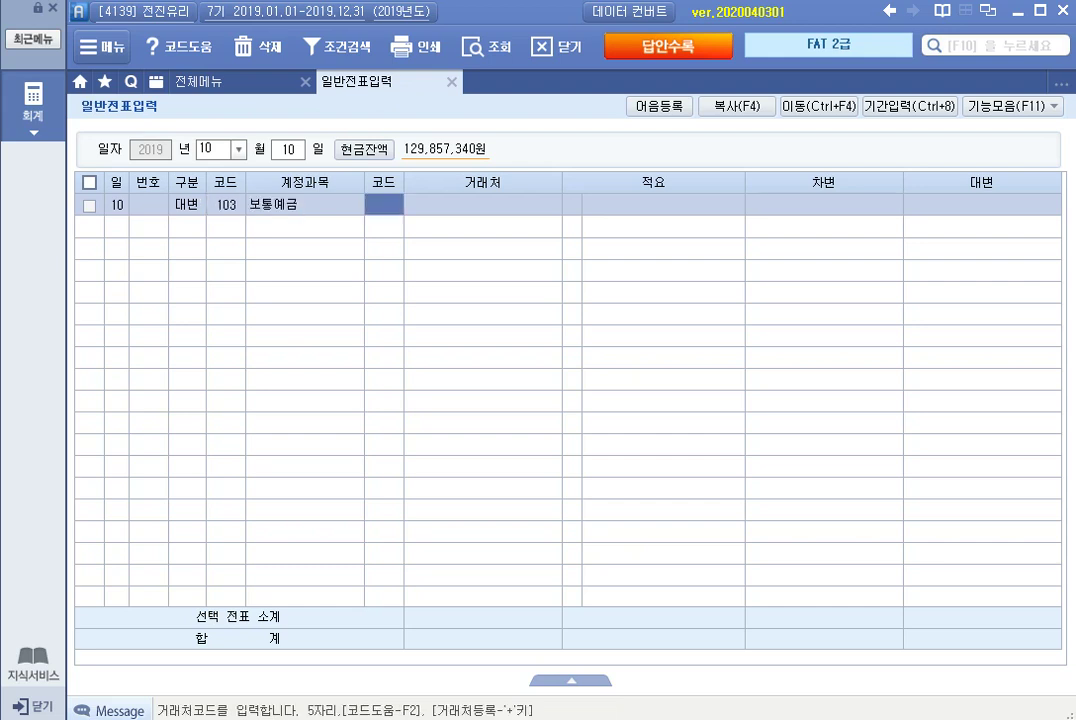
type("국민")
key("Return")
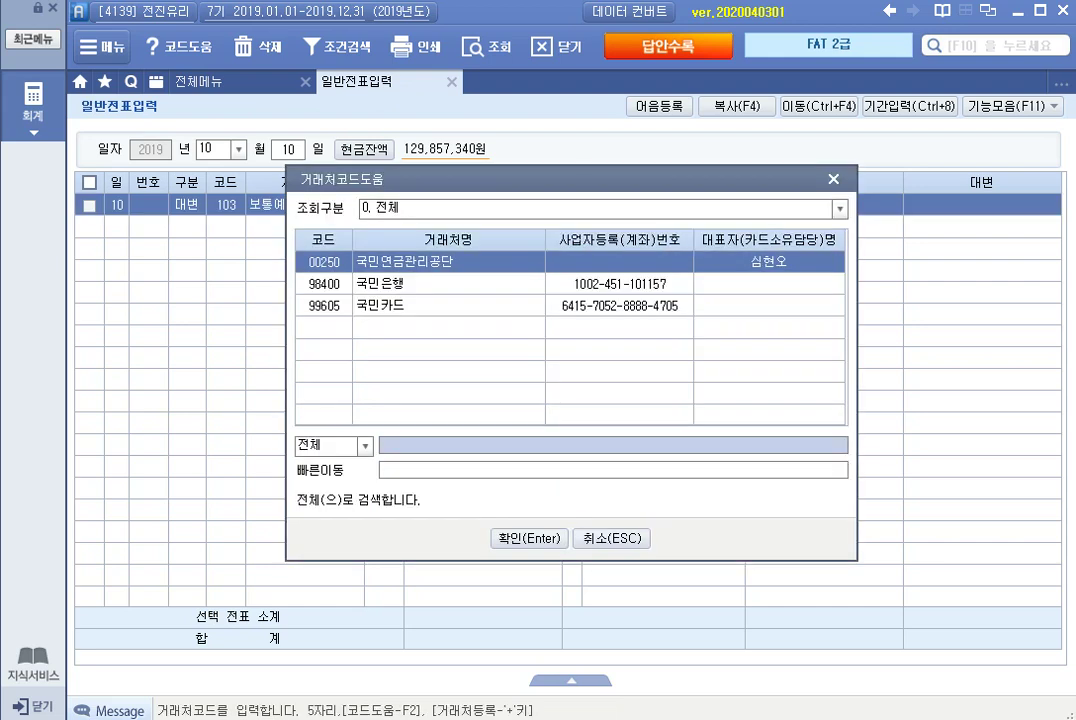
left_click(400, 284)
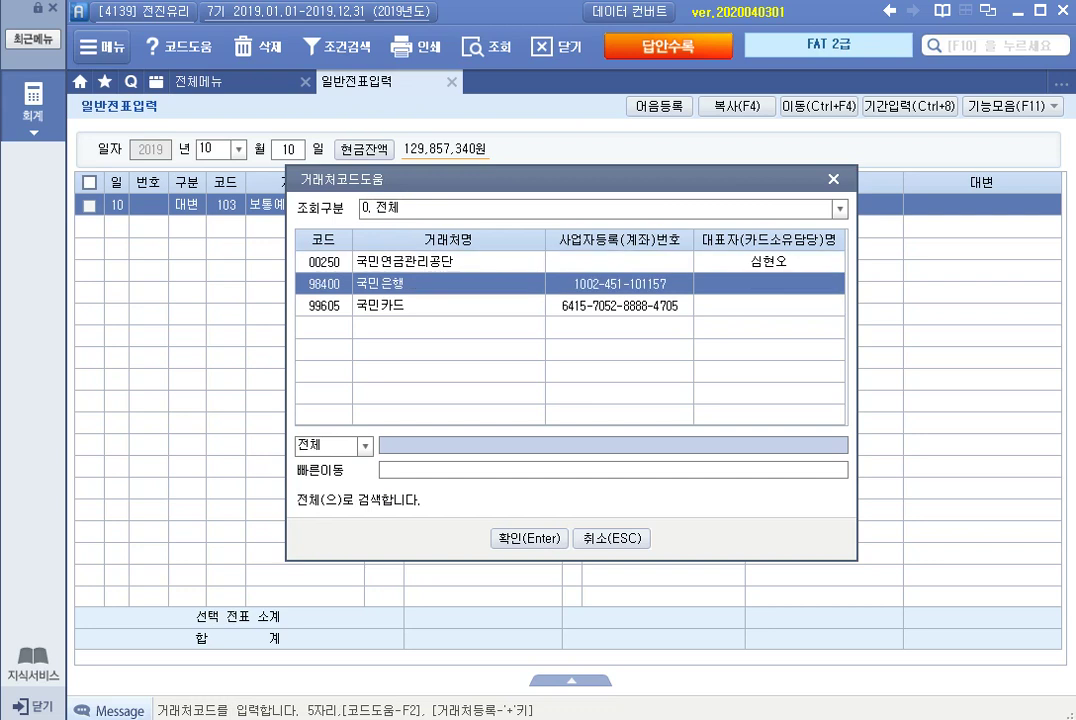
key("Return")
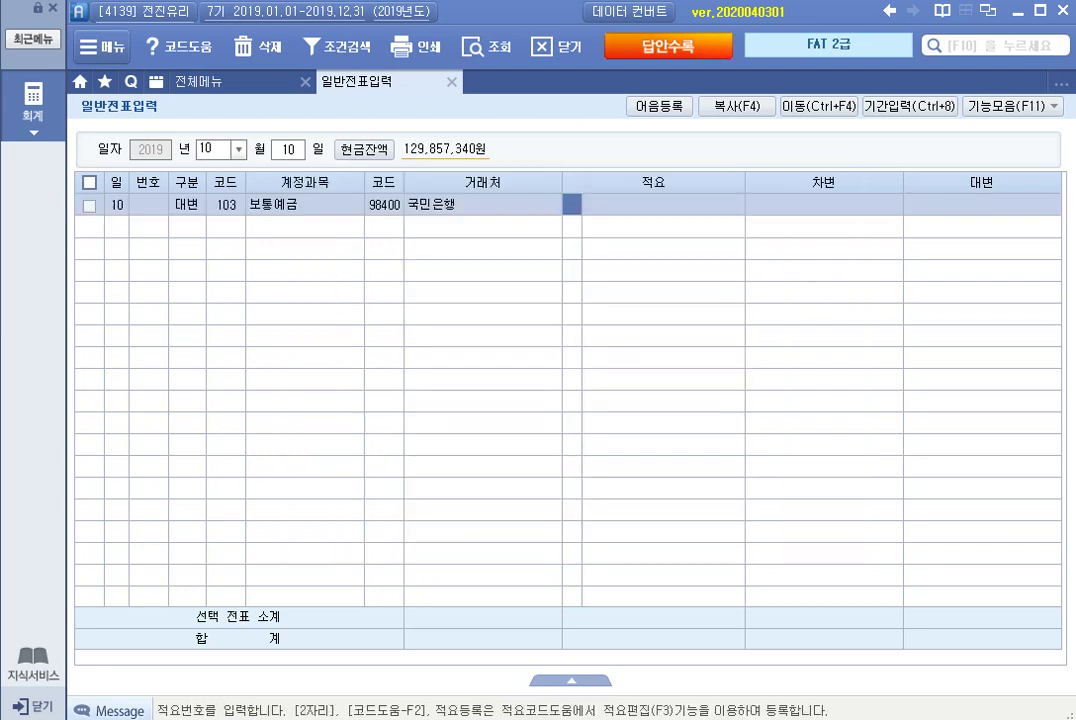
key("Return")
key("Return")
type("9000000")
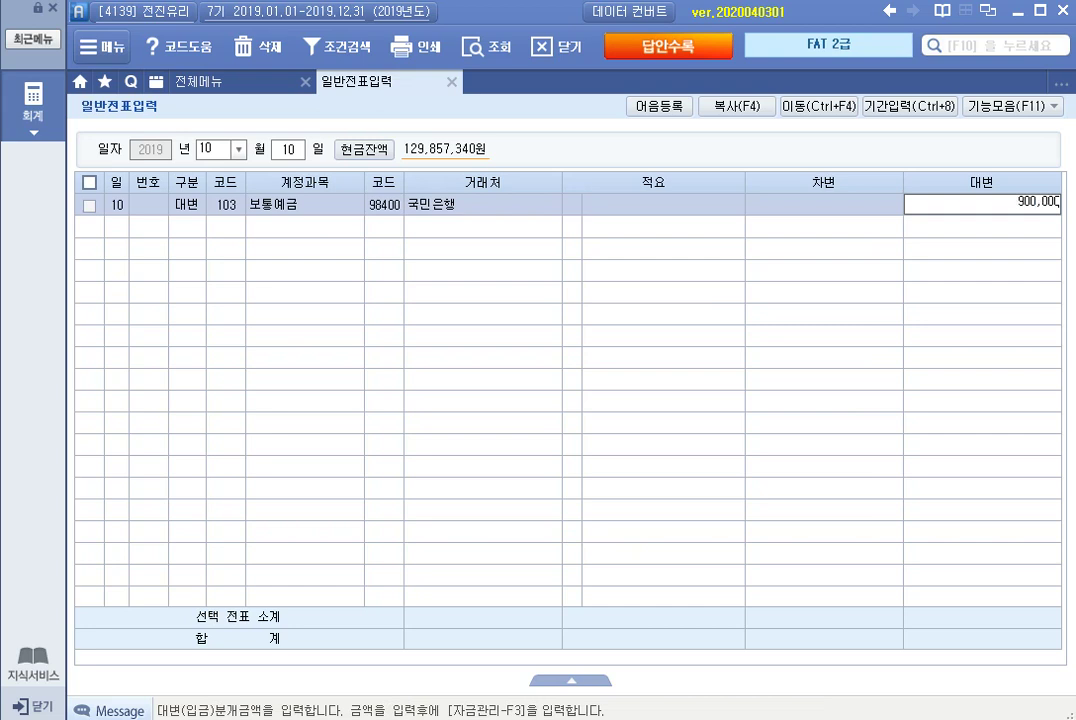
key("Return")
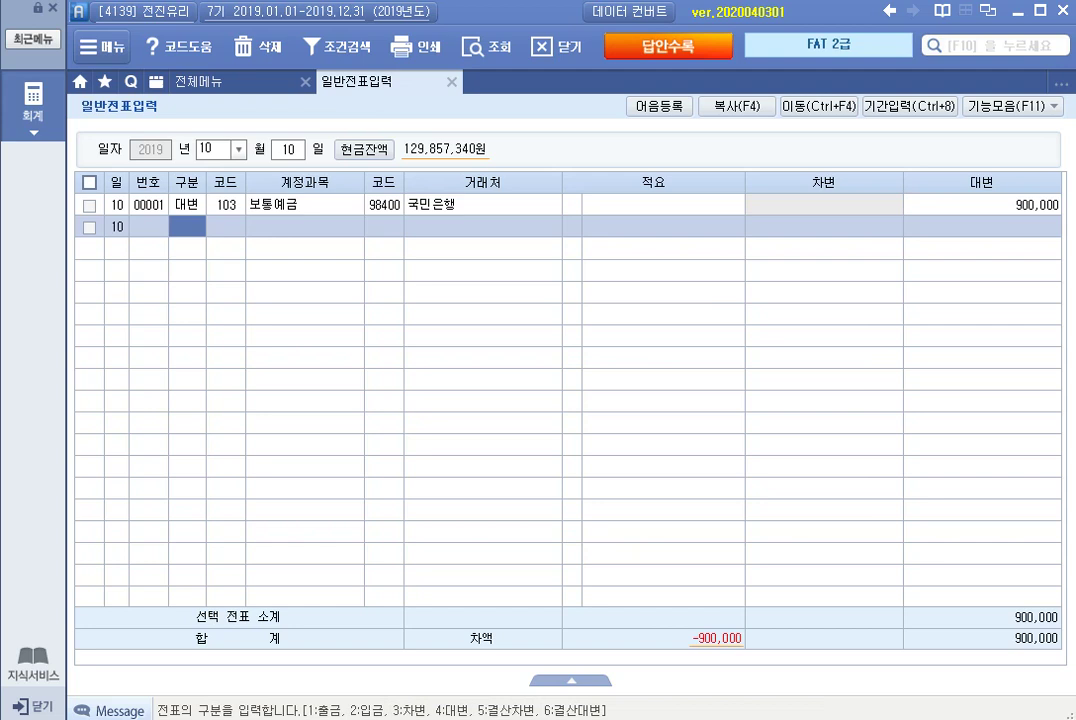
Add a debit line for 254 예수금 of 450,000.
type("3")
key("Return")
type("예수")
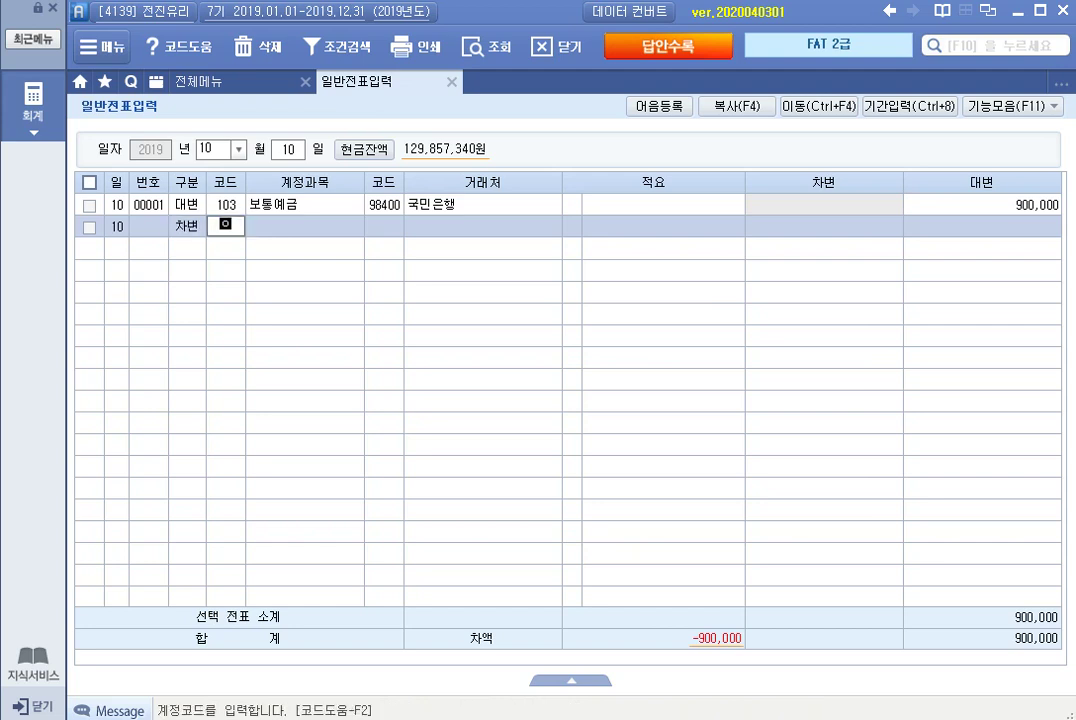
key("Return")
key("Return")
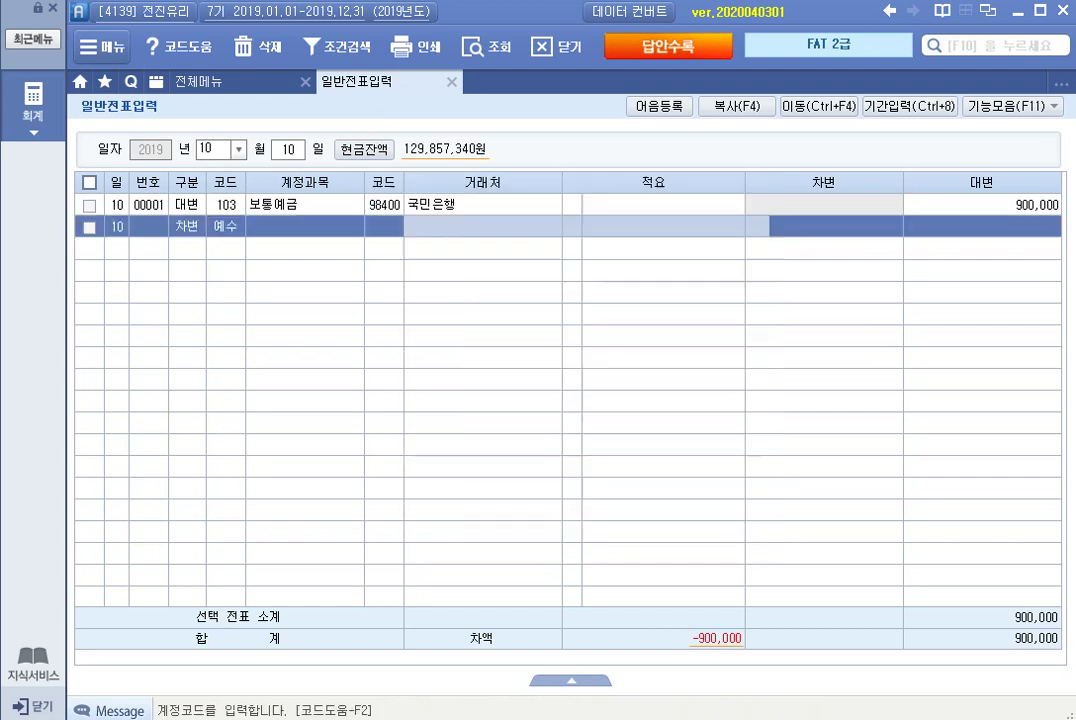
key("Return")
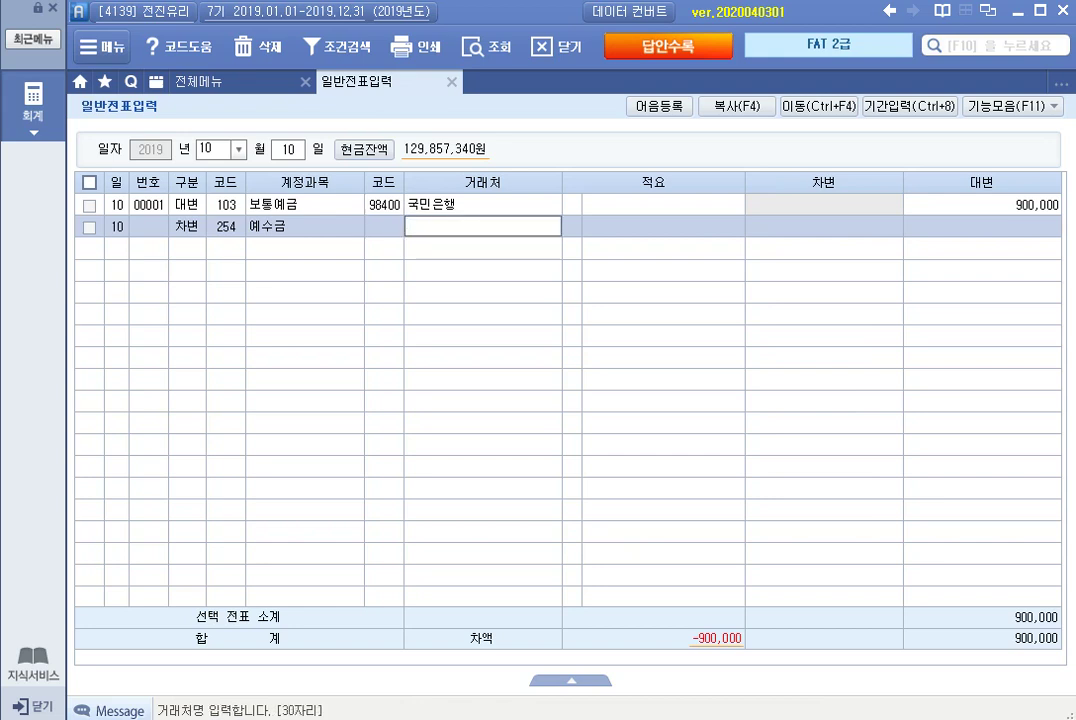
key("Return")
key("Return")
key("Return")
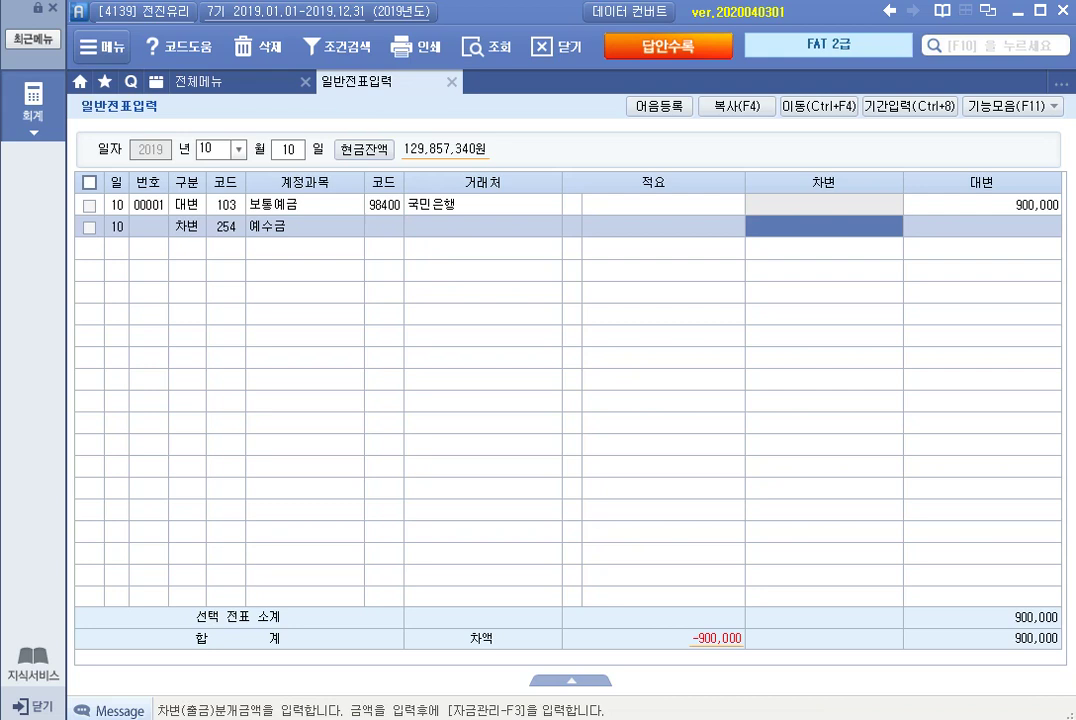
type("4500000")
key("Return")
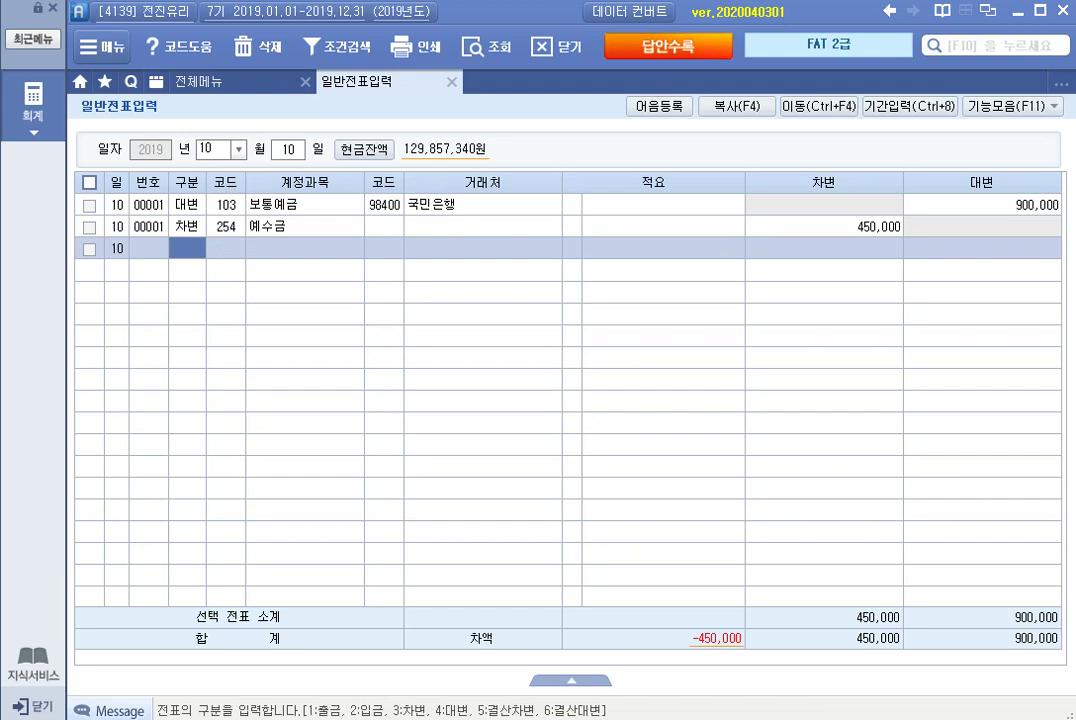
Add a debit line for 817 세금과공과금 of 450,000, balancing the voucher.
type("3")
key("Return")
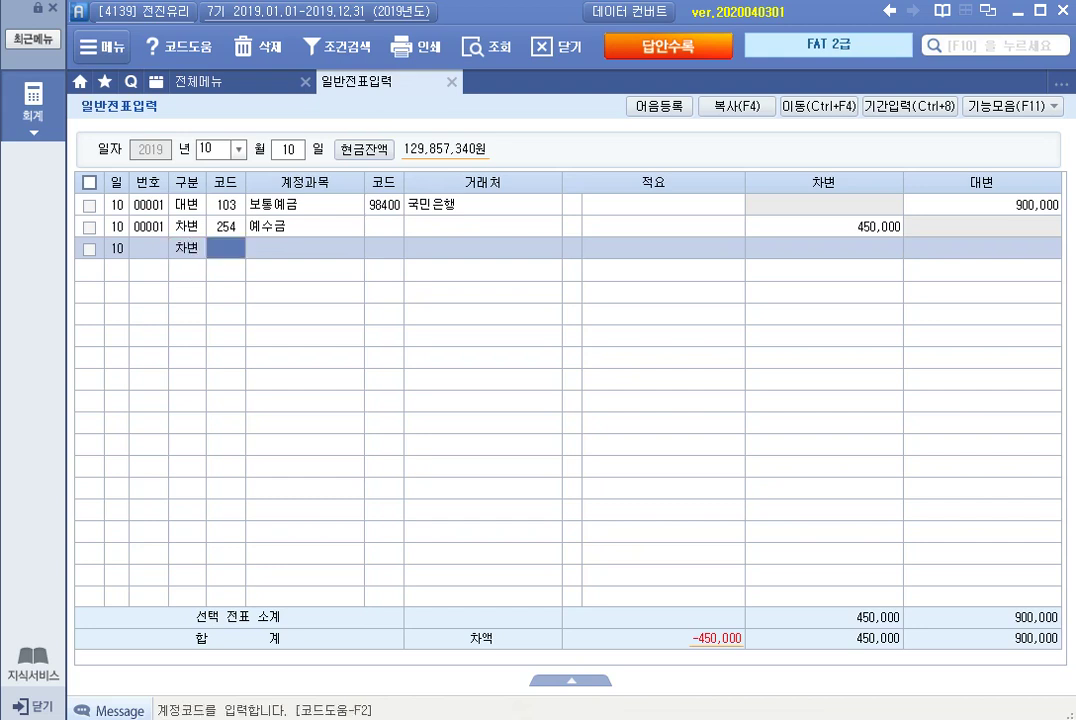
type("세금")
key("Return")
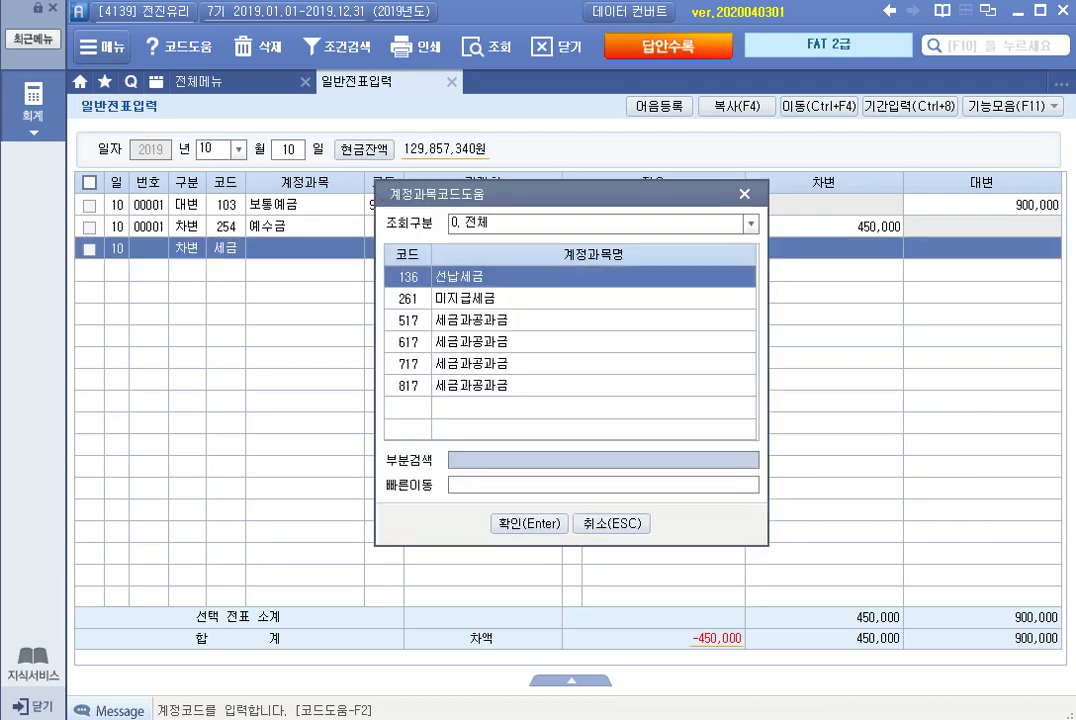
key("Down")
key("Down")
key("Down")
key("Down")
key("Return")
key("Return")
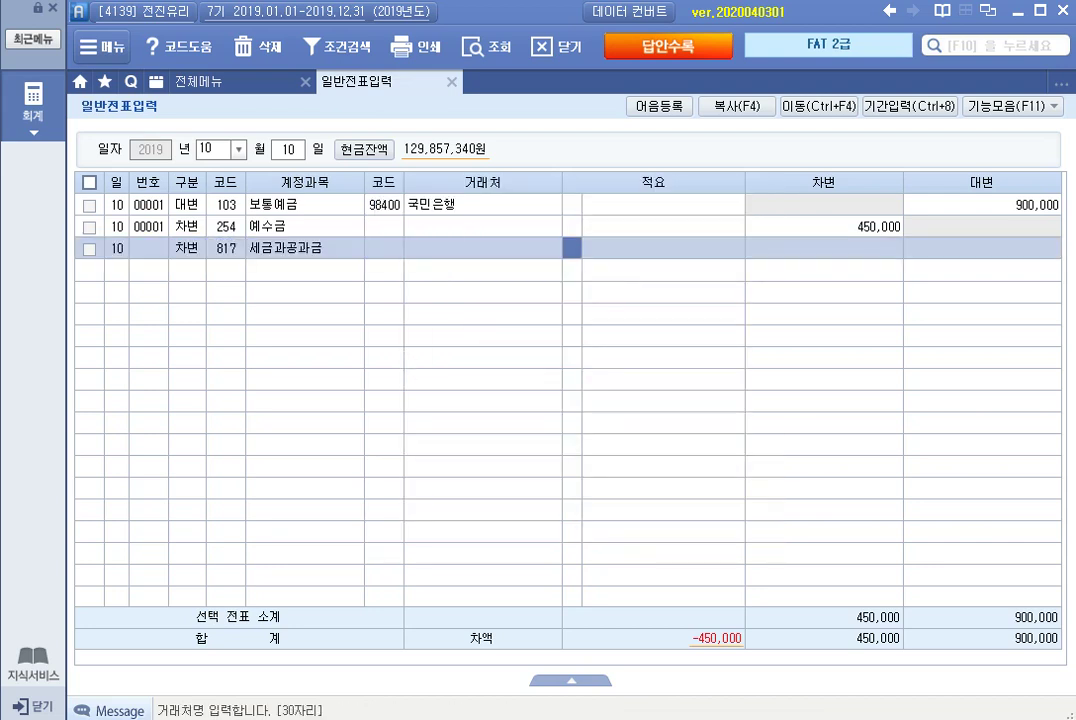
key("Return")
key("Return")
type("4500000")
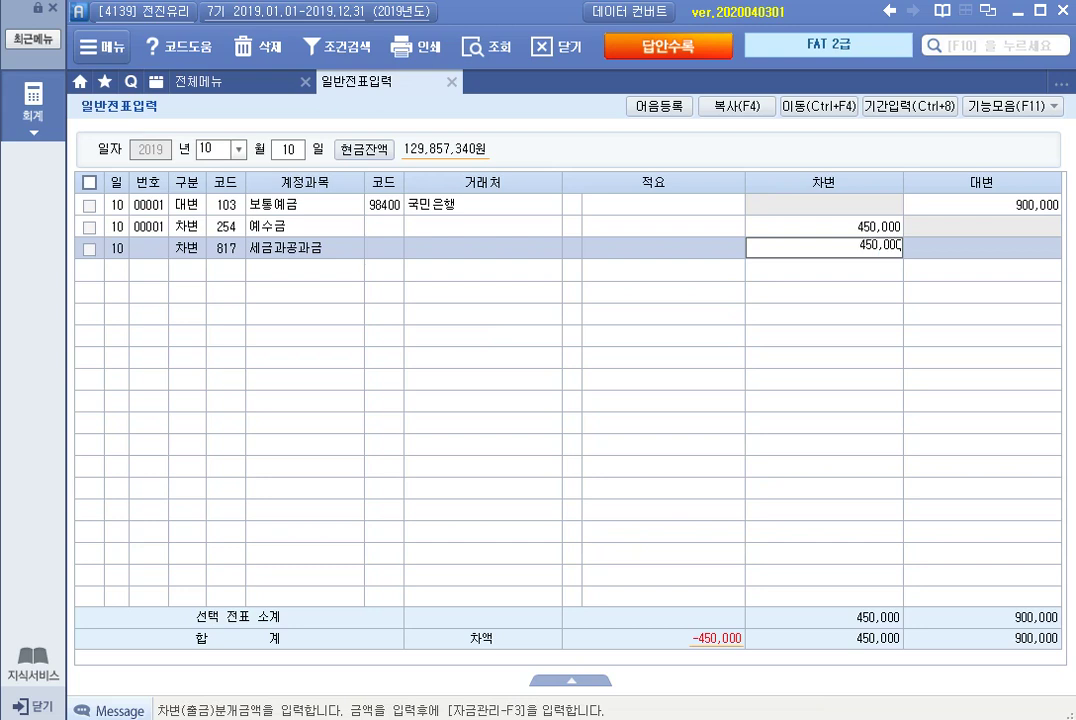
key("Return")
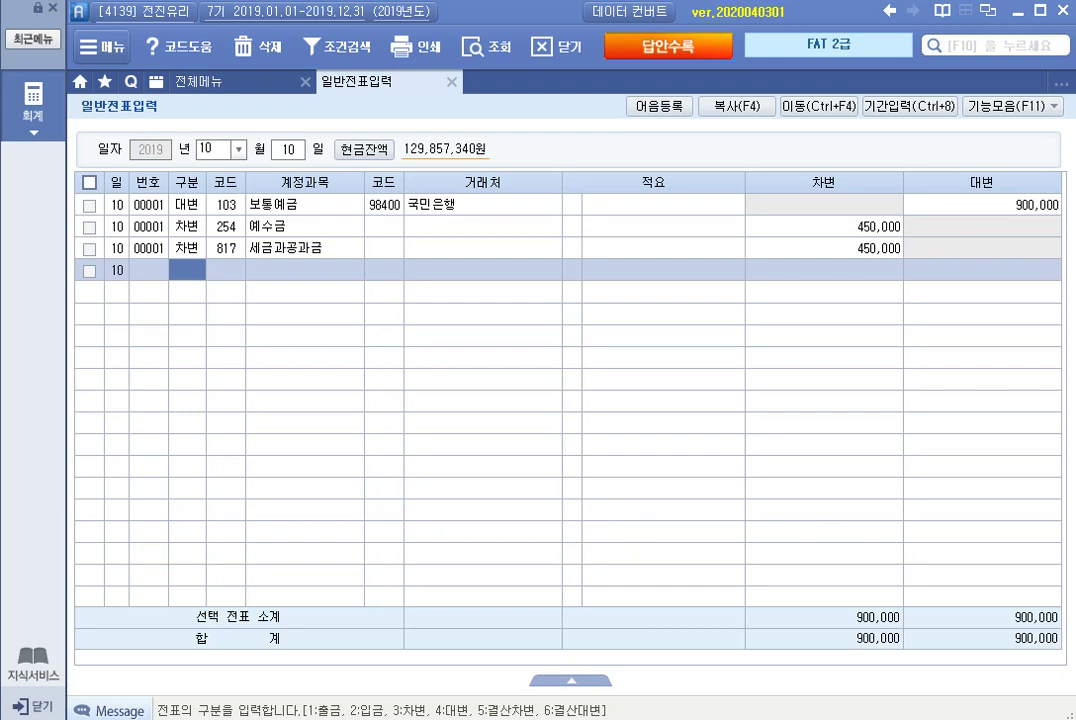
Change the voucher day to October 20.
left_click(288, 149)
type("20")
key("Return")
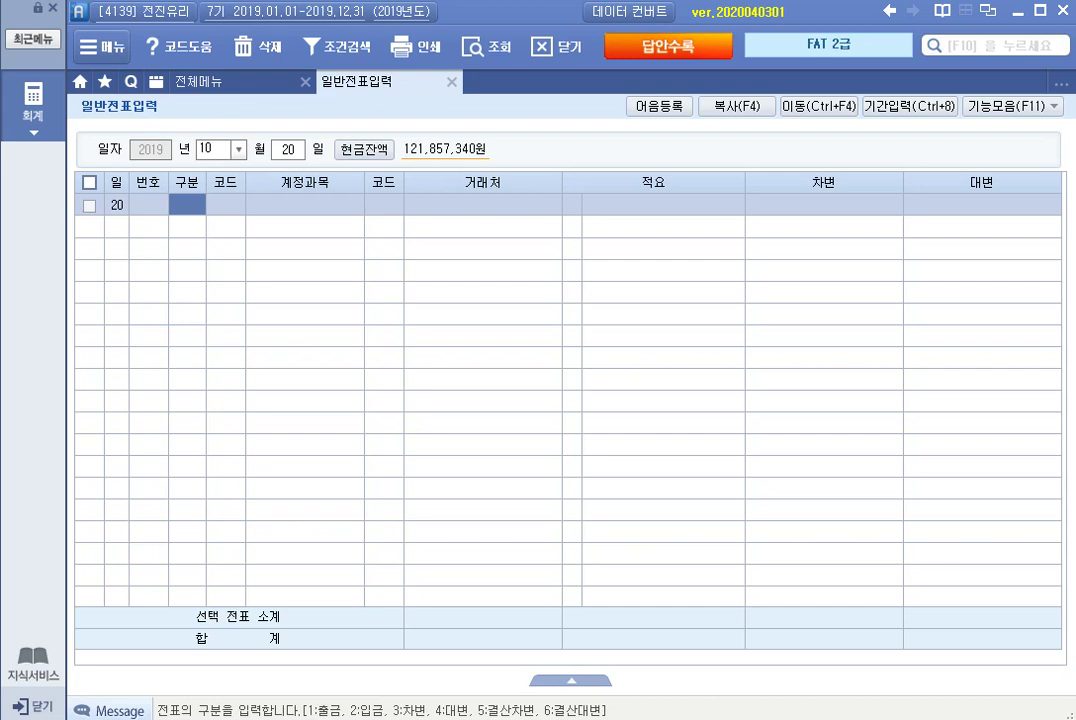
Debit 813 접대비 for 85,000 on October 20.
type("3")
key("Return")
type("접대")
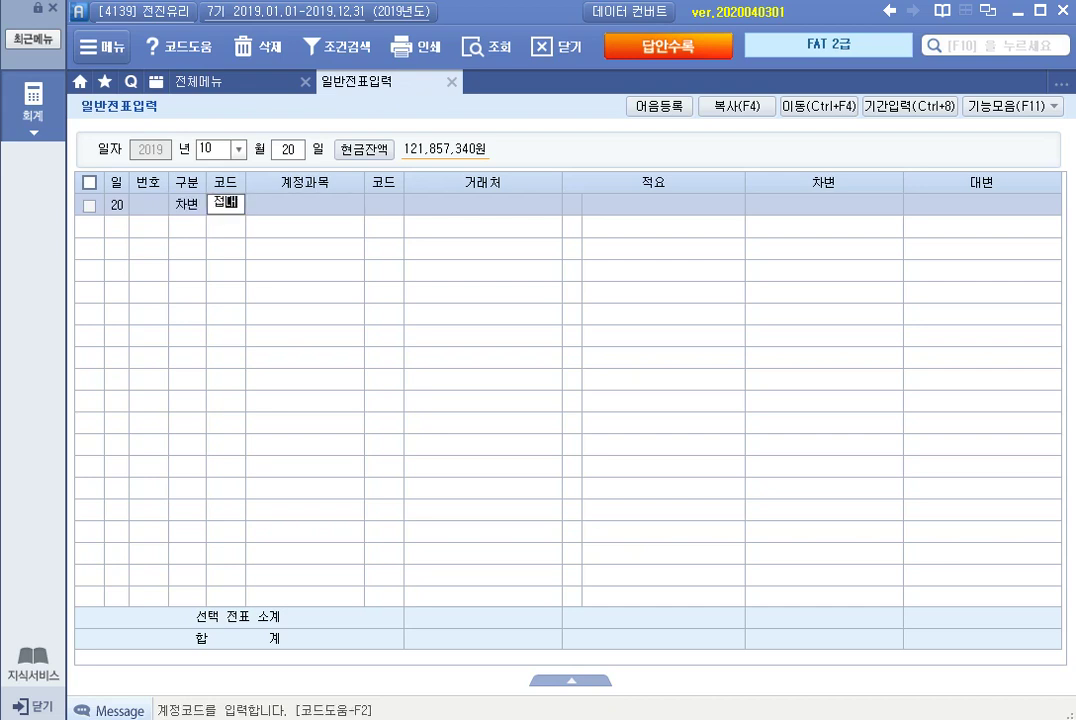
key("Return")
key("Down")
key("Down")
key("Down")
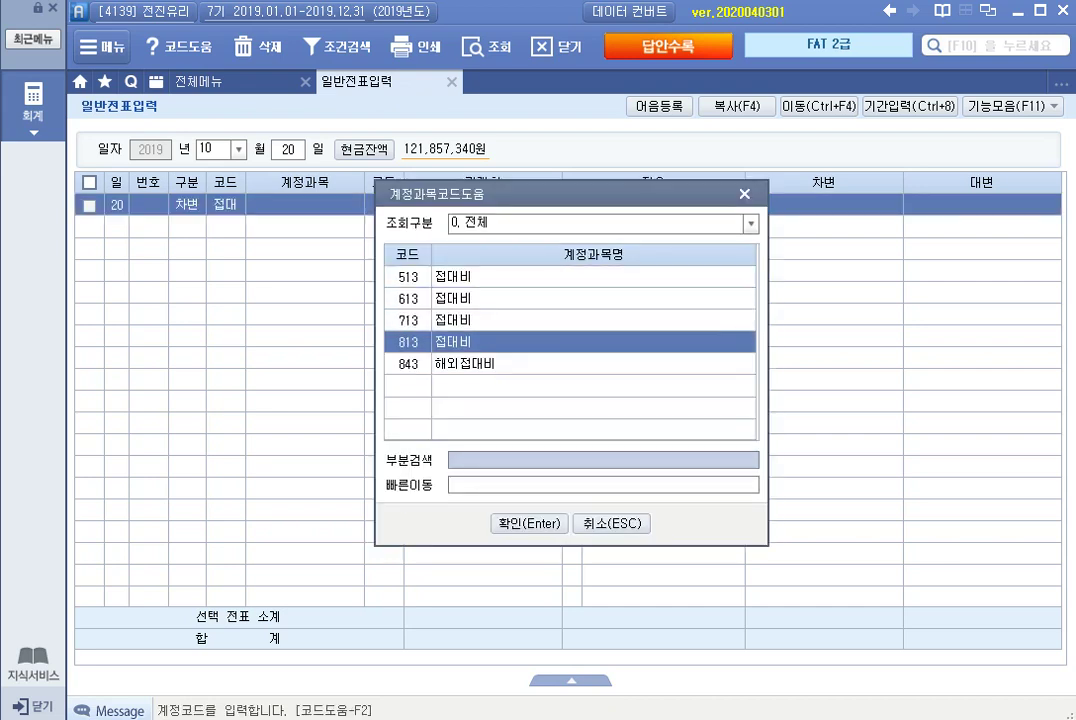
key("Return")
key("Return")
key("Return")
key("Return")
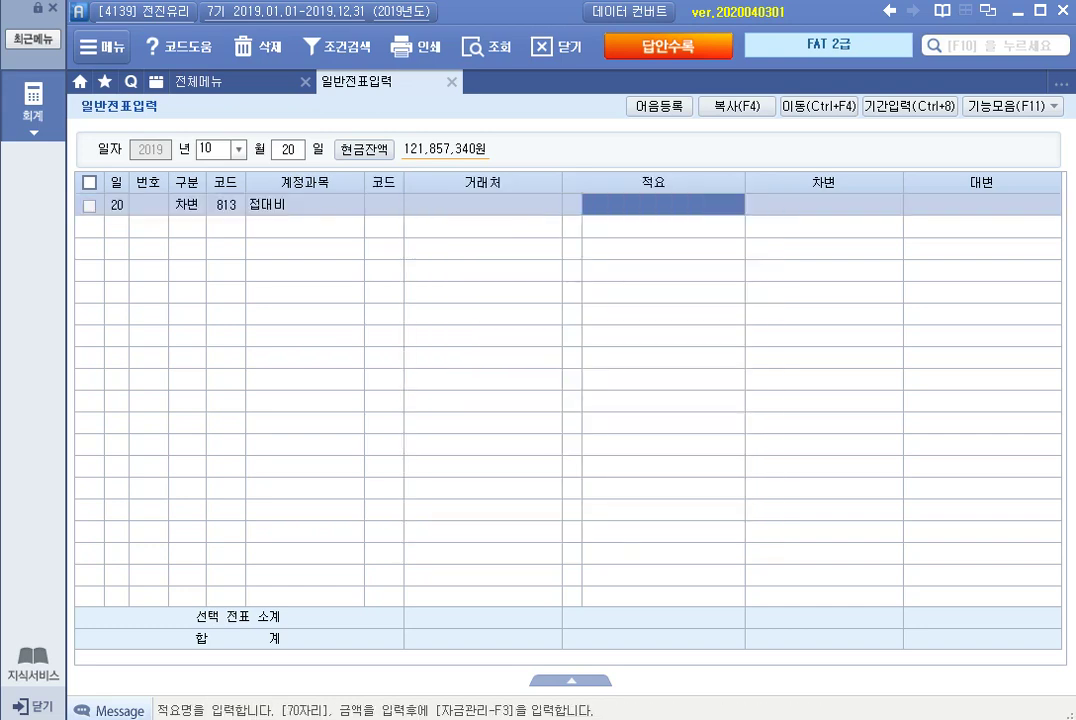
type("850000")
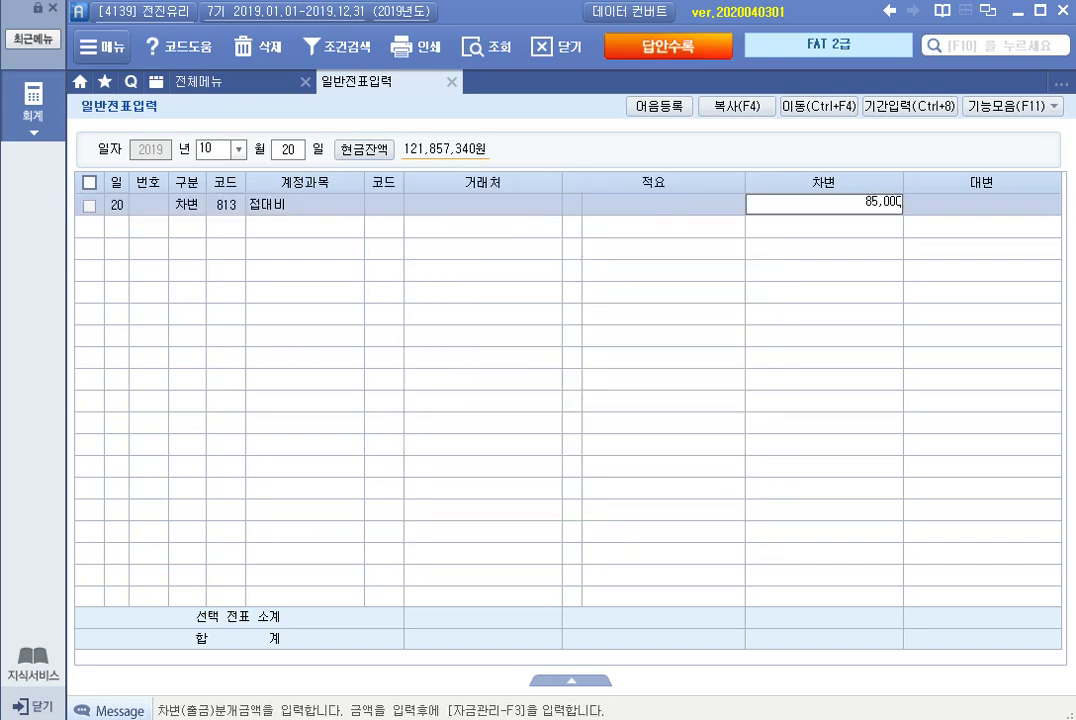
key("Return")
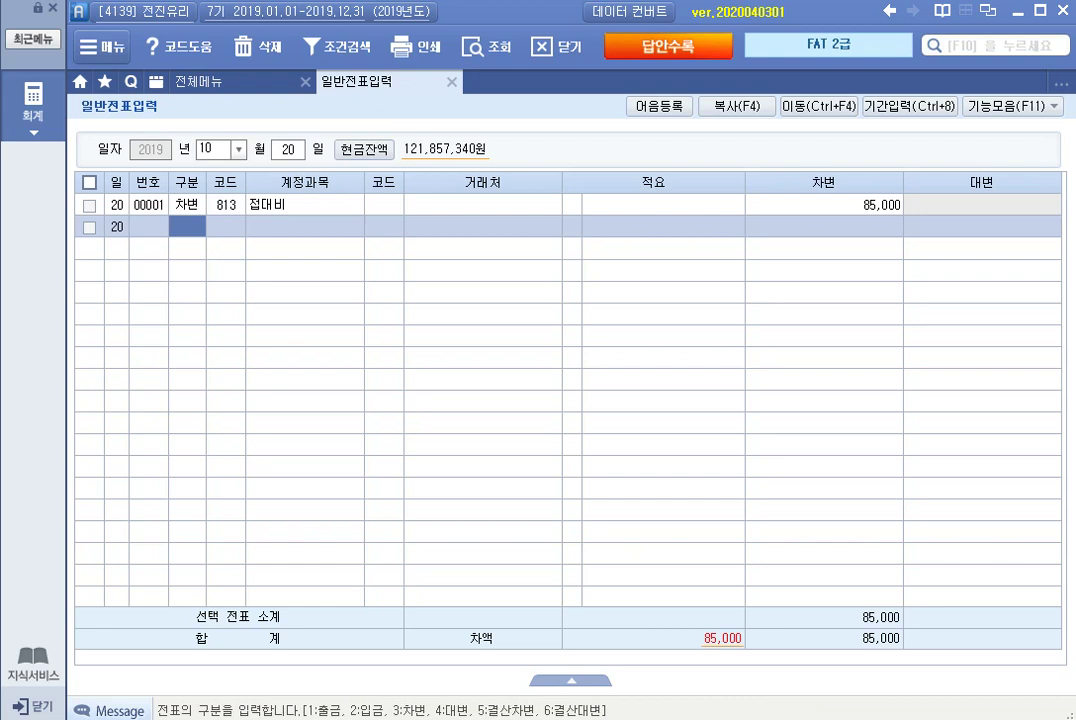
Credit 253 미지급금 to 국민카드 for 85,000.
type("4")
key("Return")
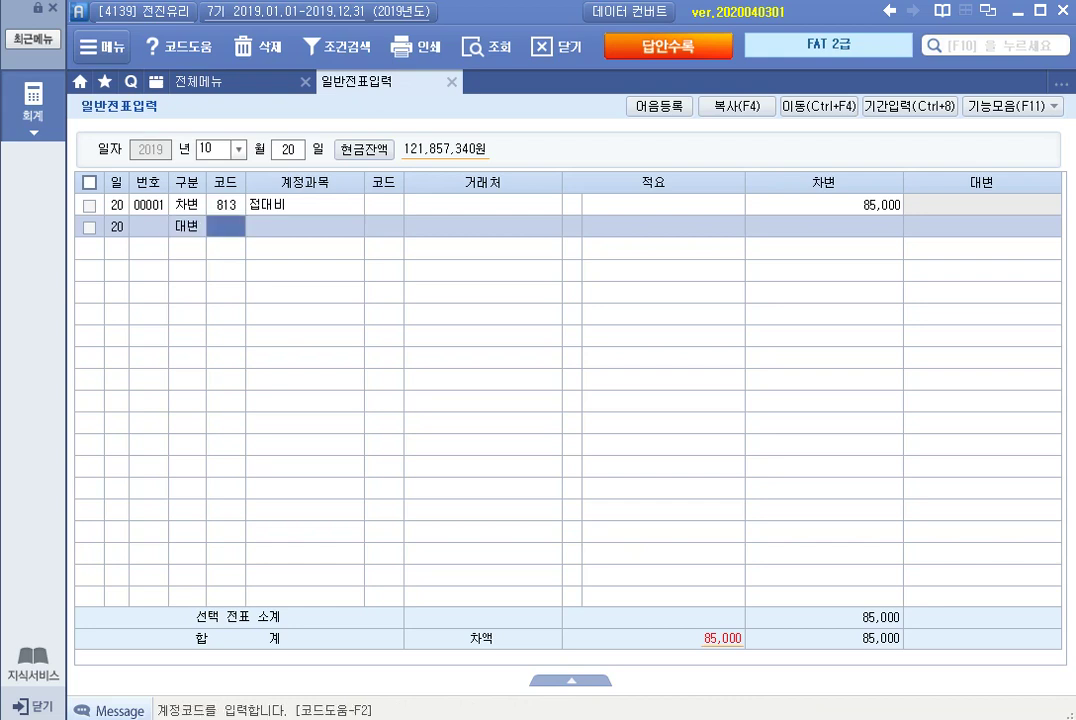
type("미지")
key("Return")
key("Return")
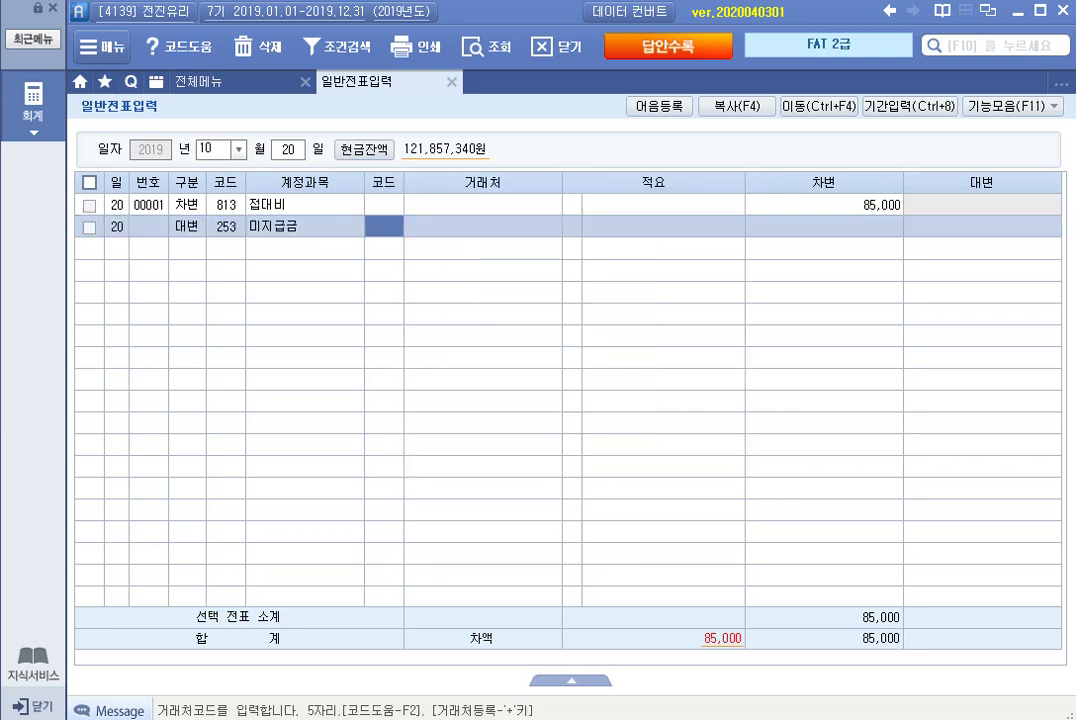
type("거")
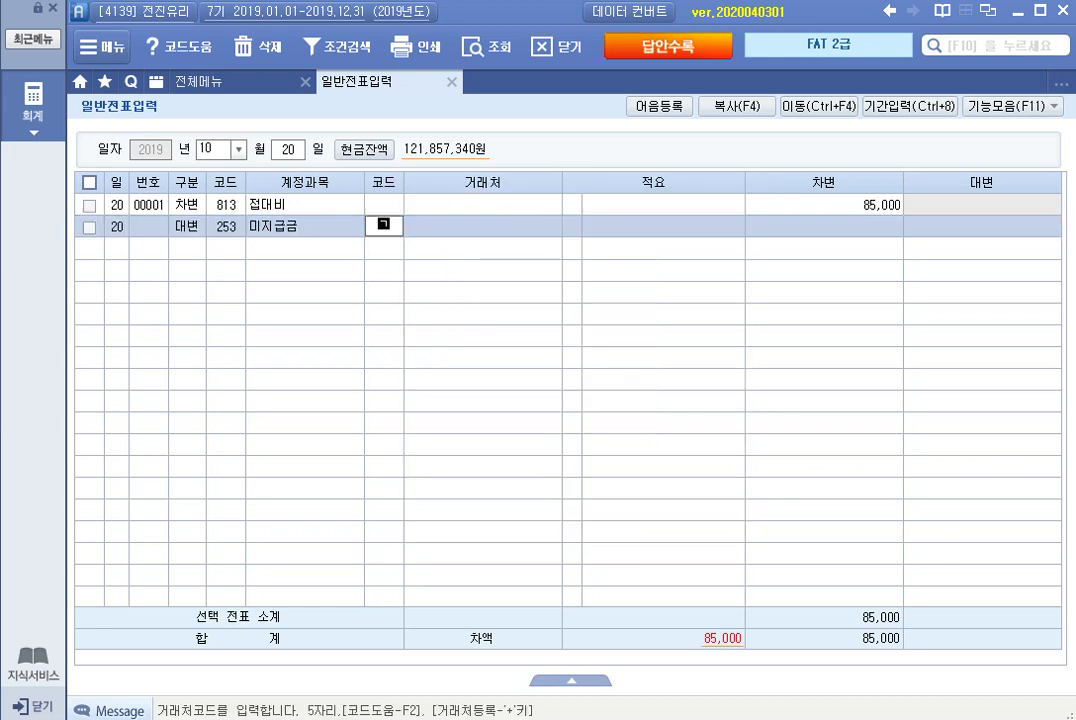
key("BackSpace")
key("BackSpace")
type("국민")
key("Return")
key("Down")
key("Down")
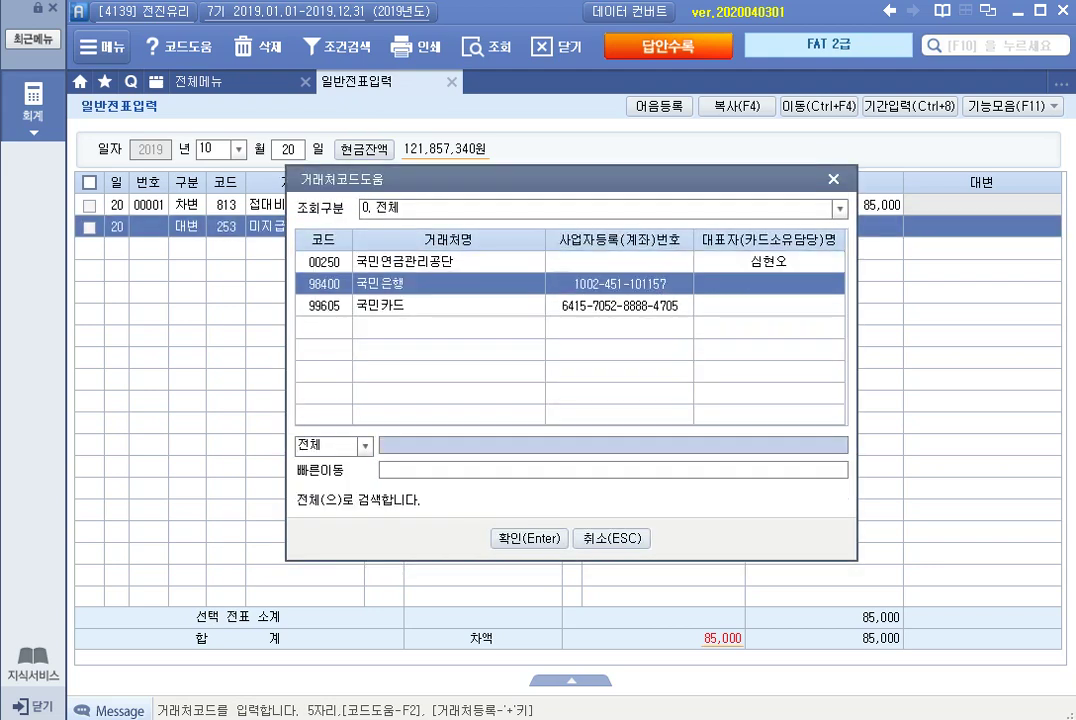
key("Return")
key("Return")
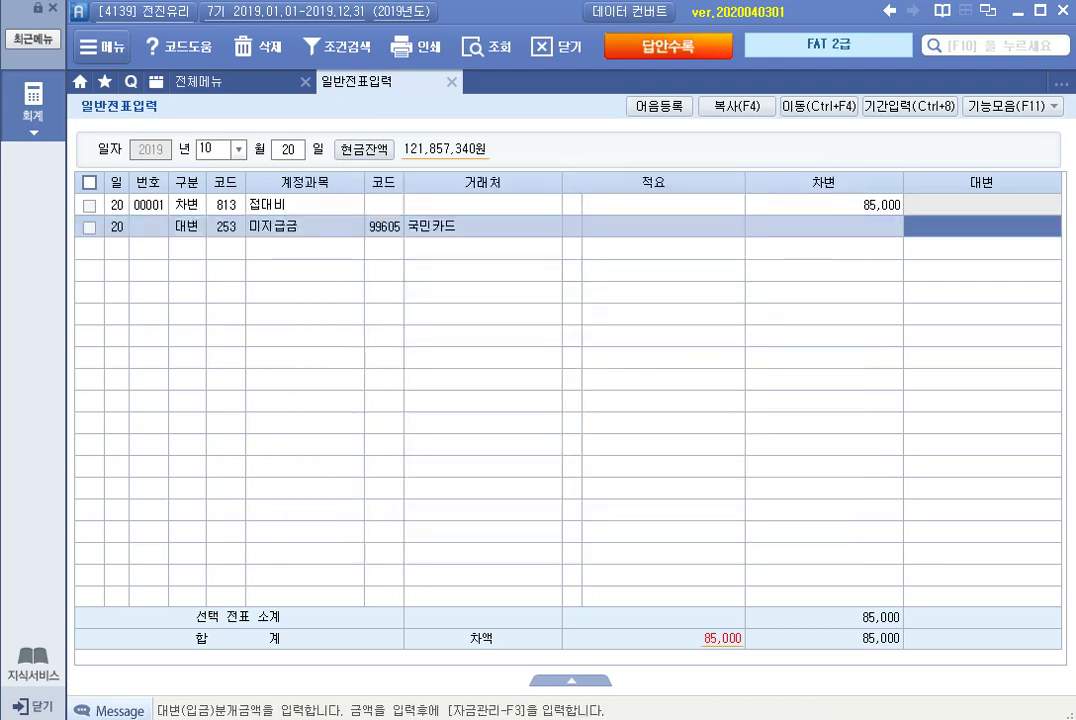
type("850000")
key("Return")
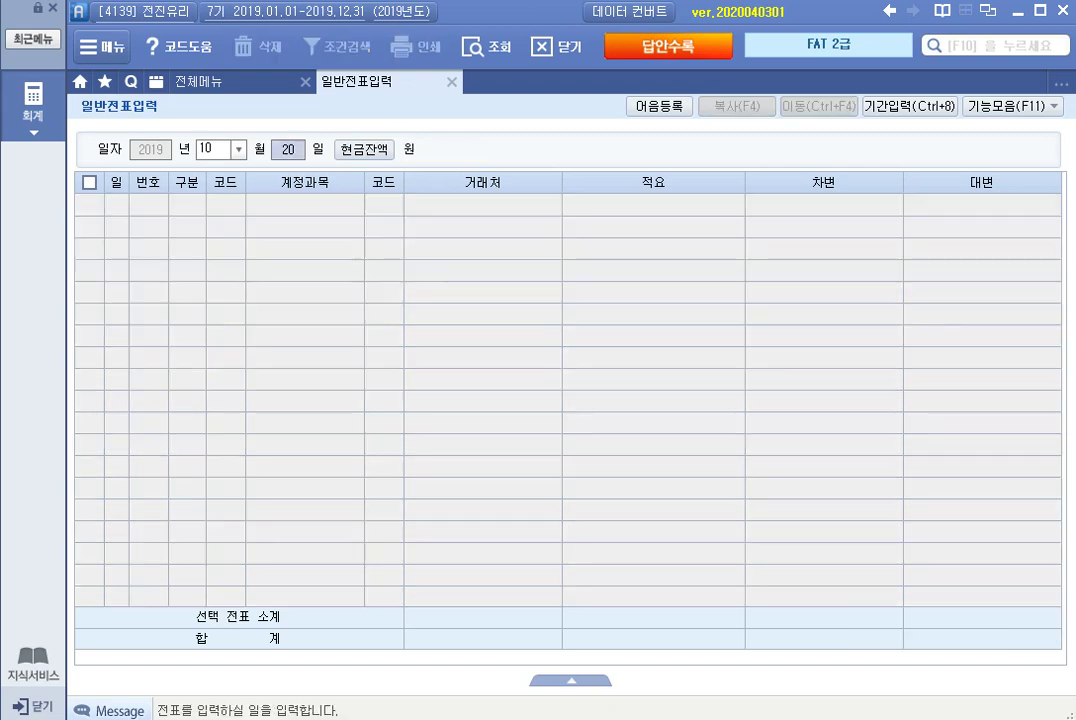
On October 30, debit 103 보통예금 (우리은행(보통)) for 1,200,000.
type("30")
key("Return")
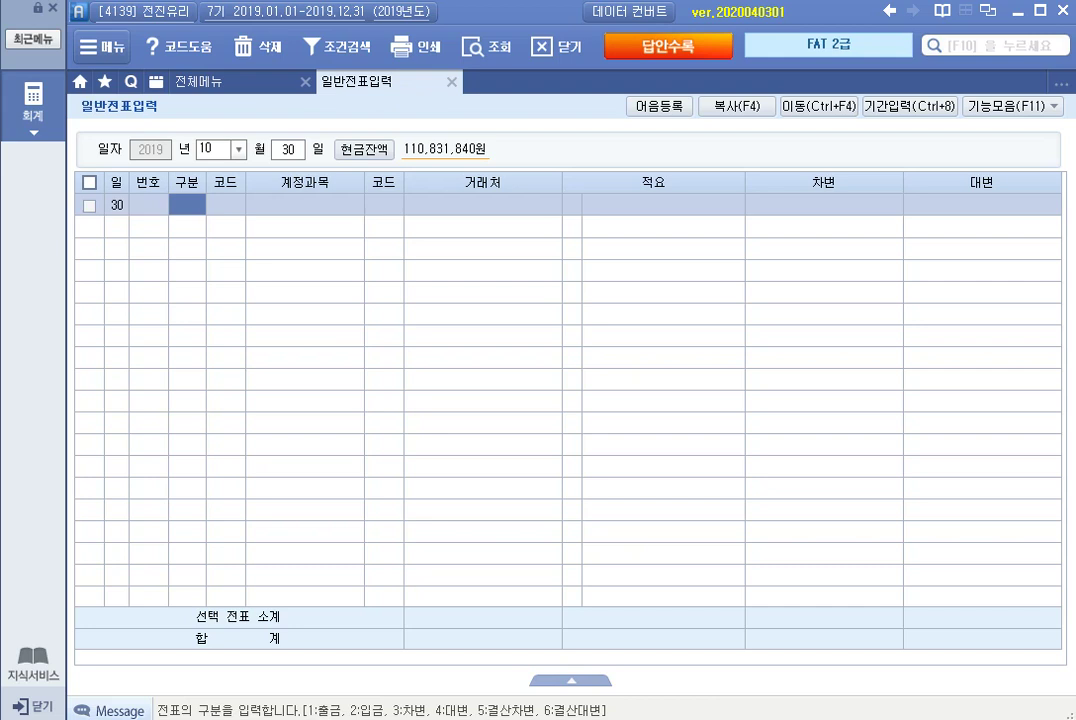
type("3")
key("Return")
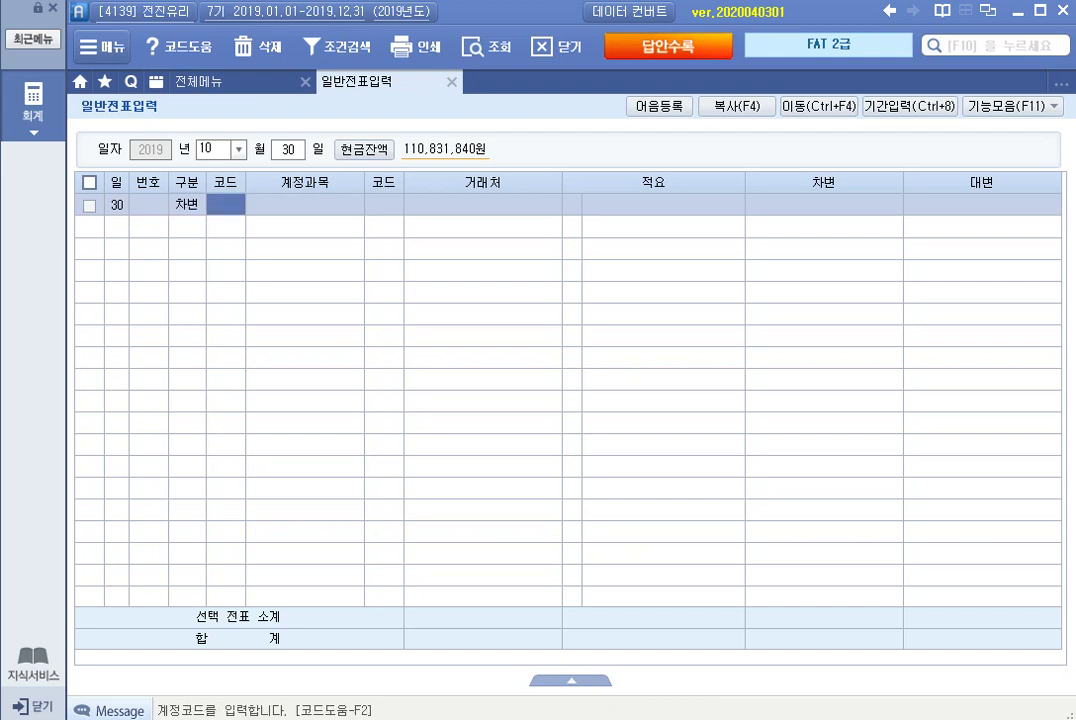
type("103")
key("Return")
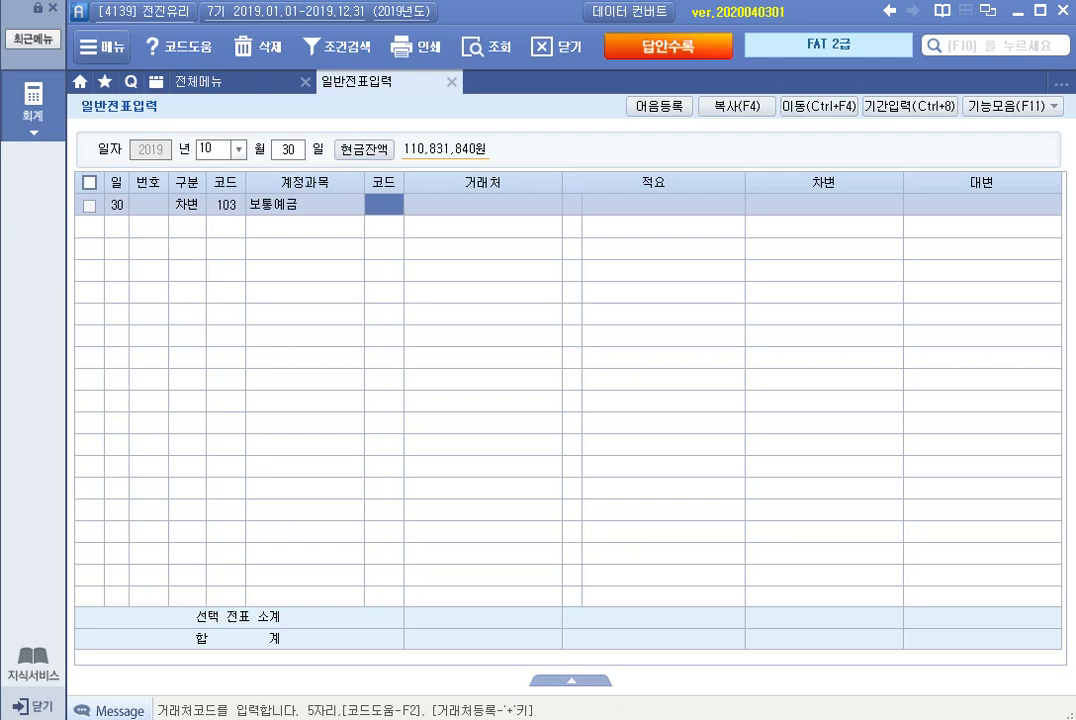
type("우리")
key("Return")
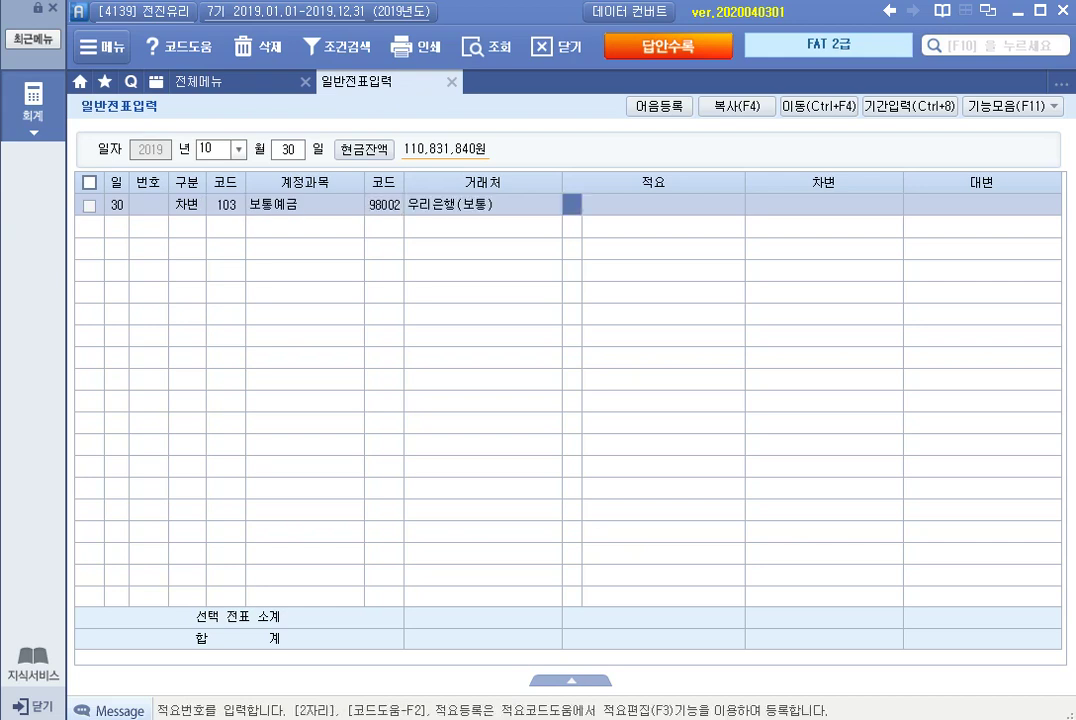
key("Return")
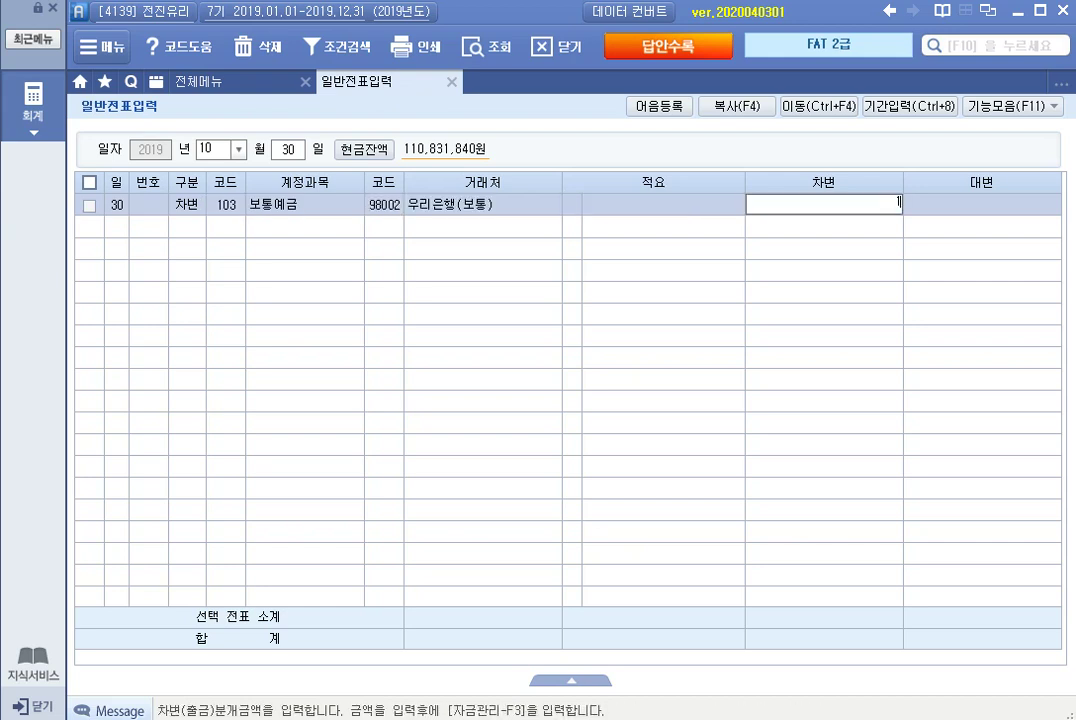
type("1200000")
key("Return")
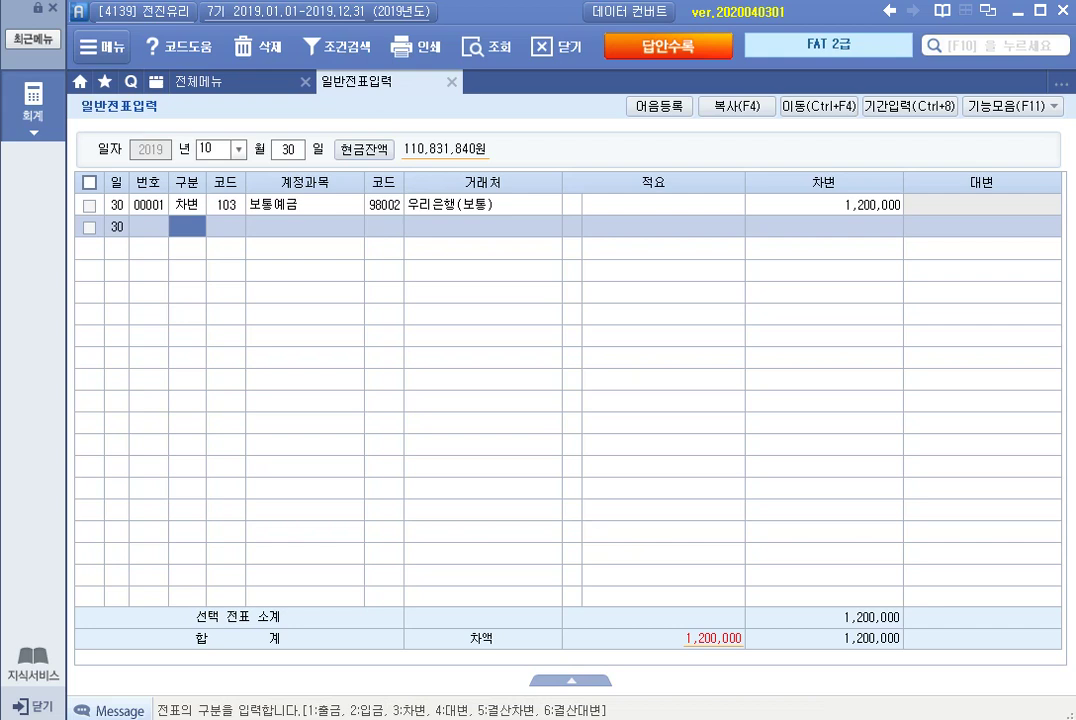
Credit 108 외상매출금 for (주)세종마루, 500,000.
type("4")
key("Return")
type("외상")
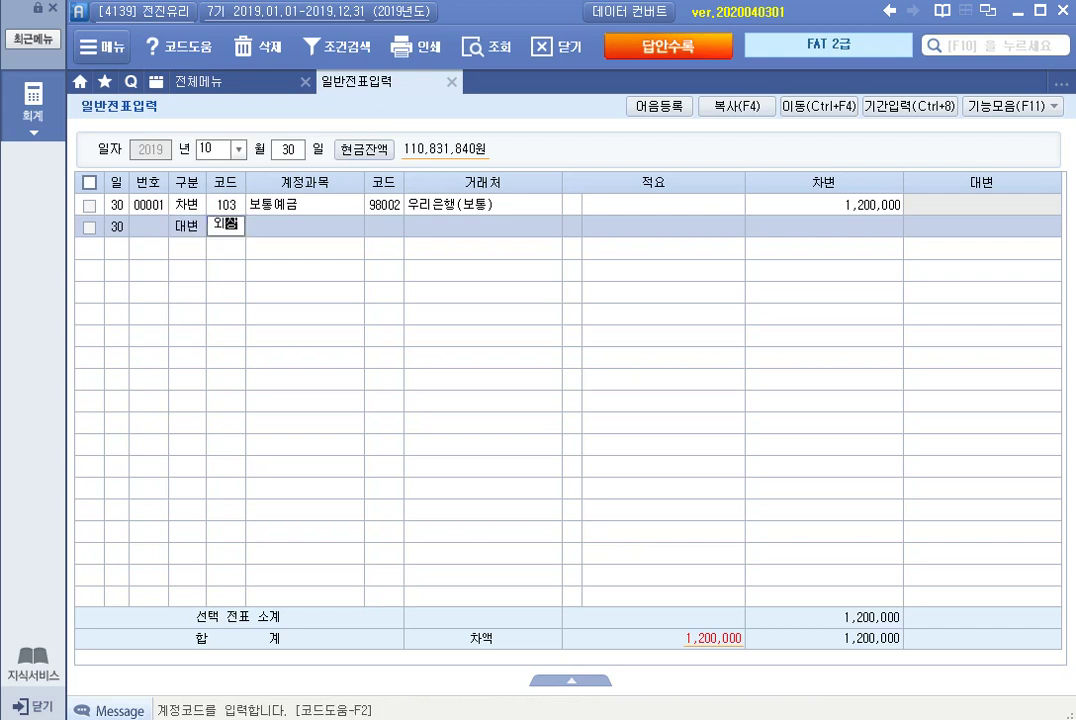
key("Return")
key("Return")
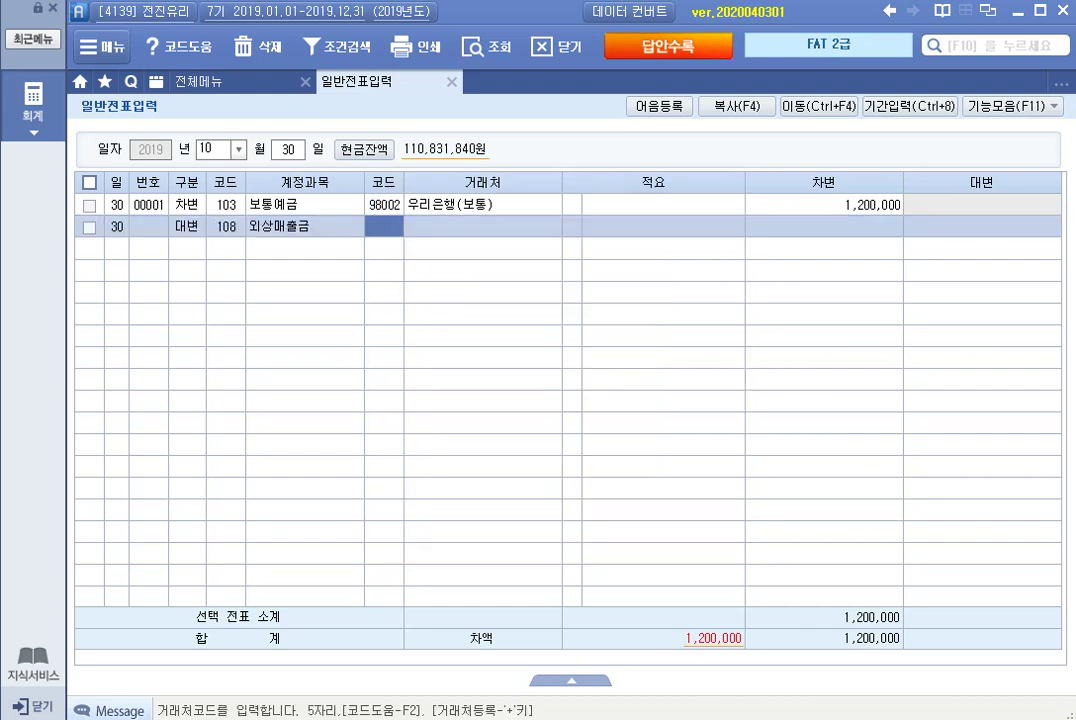
type("세종")
key("Return")
key("Return")
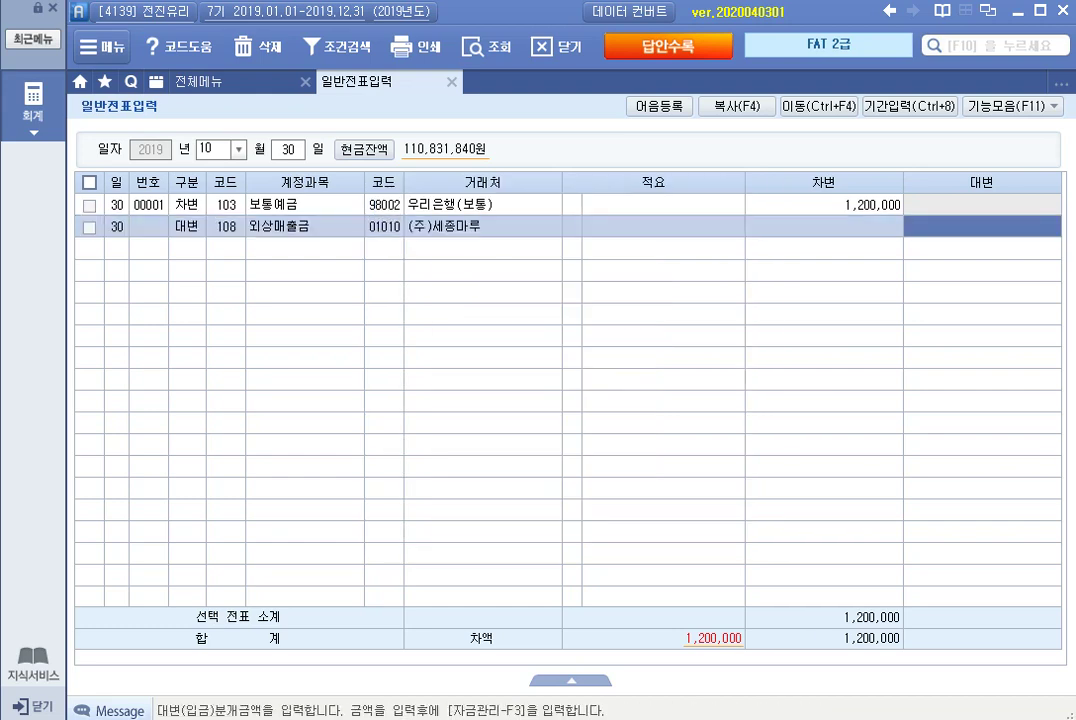
type("5000000")
key("Return")
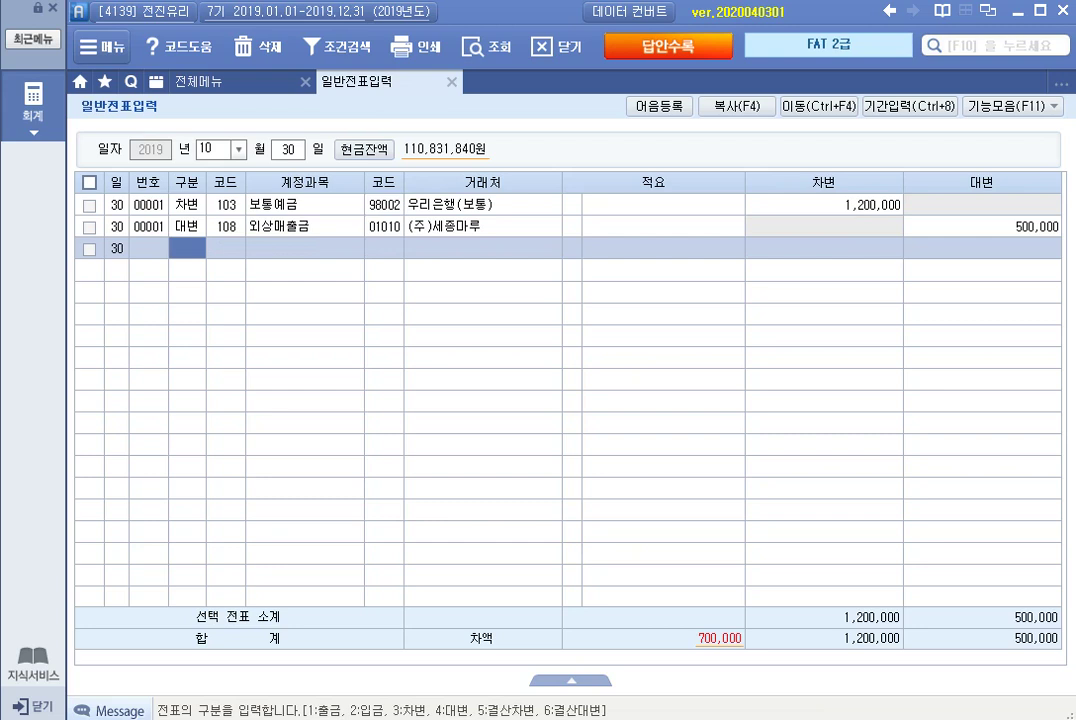
Credit 259 선수금 for (주)세종마루, 700,000, balancing the voucher.
type("4")
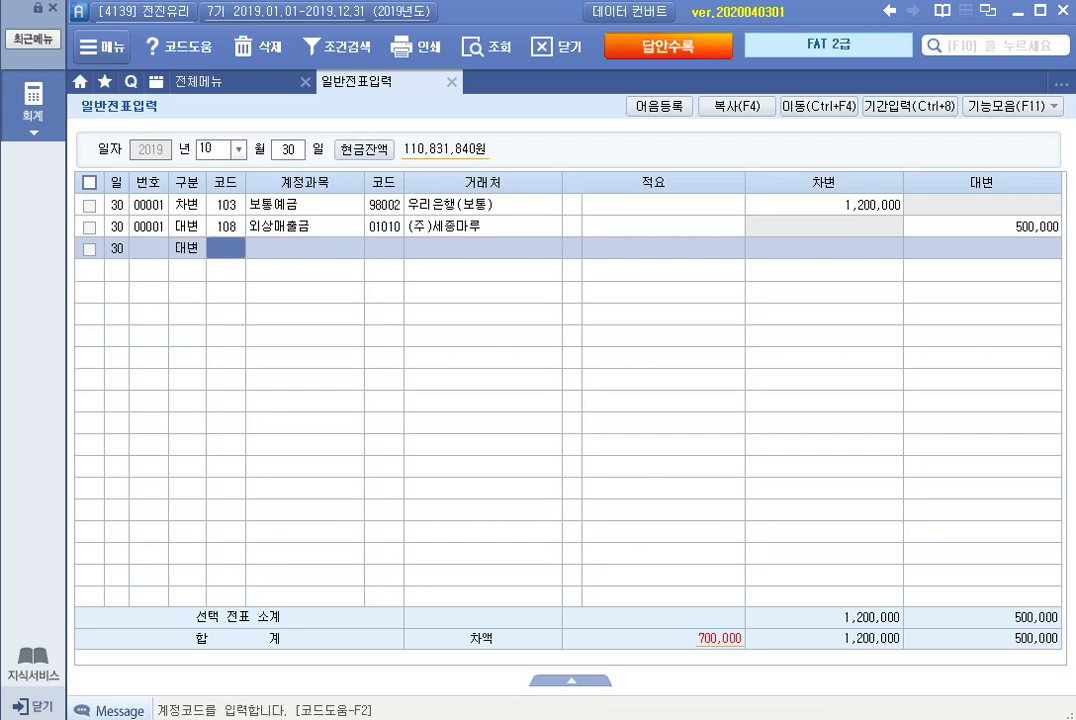
type("선수")
key("Return")
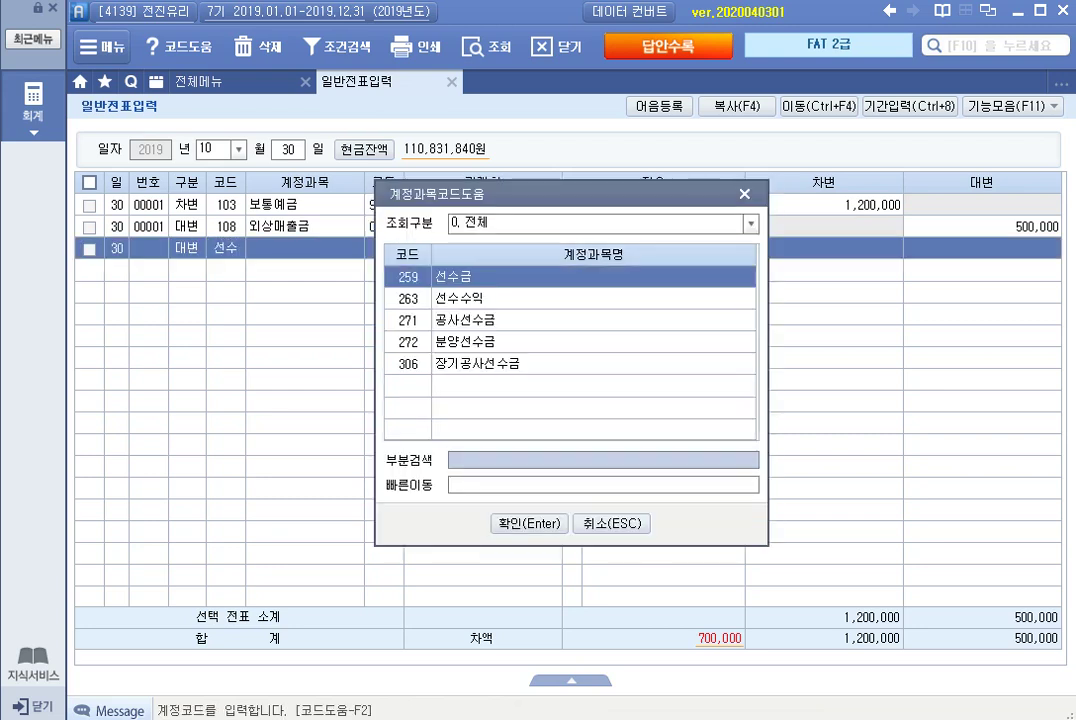
key("Return")
type("세종")
key("Return")
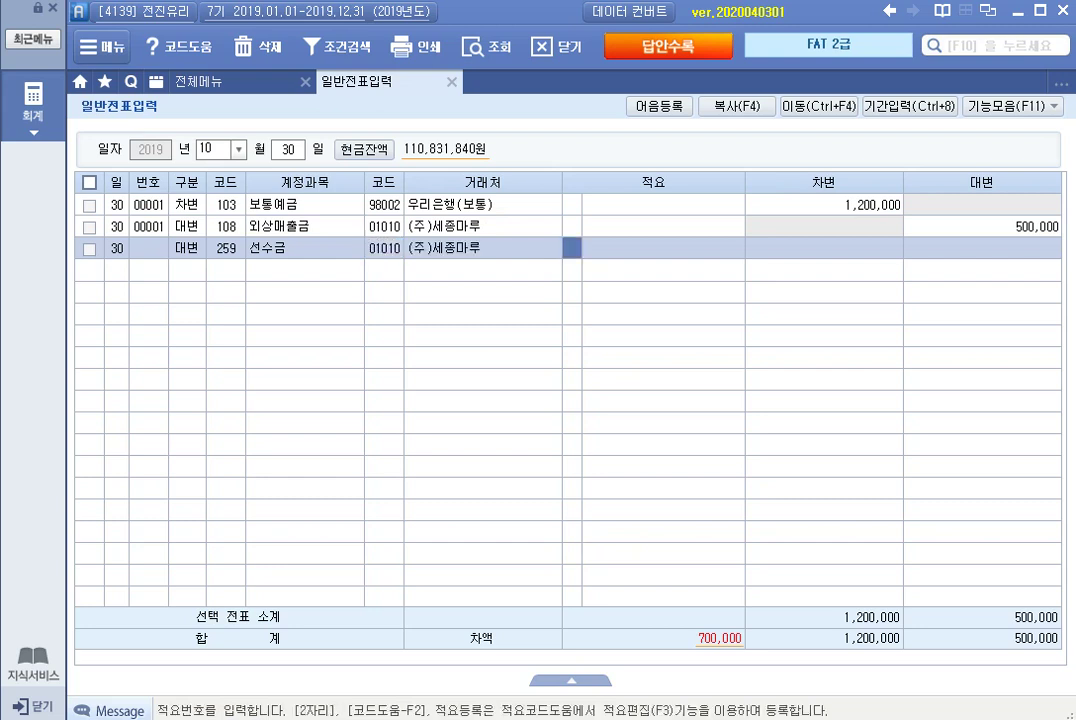
left_click(982, 248)
type("7000000")
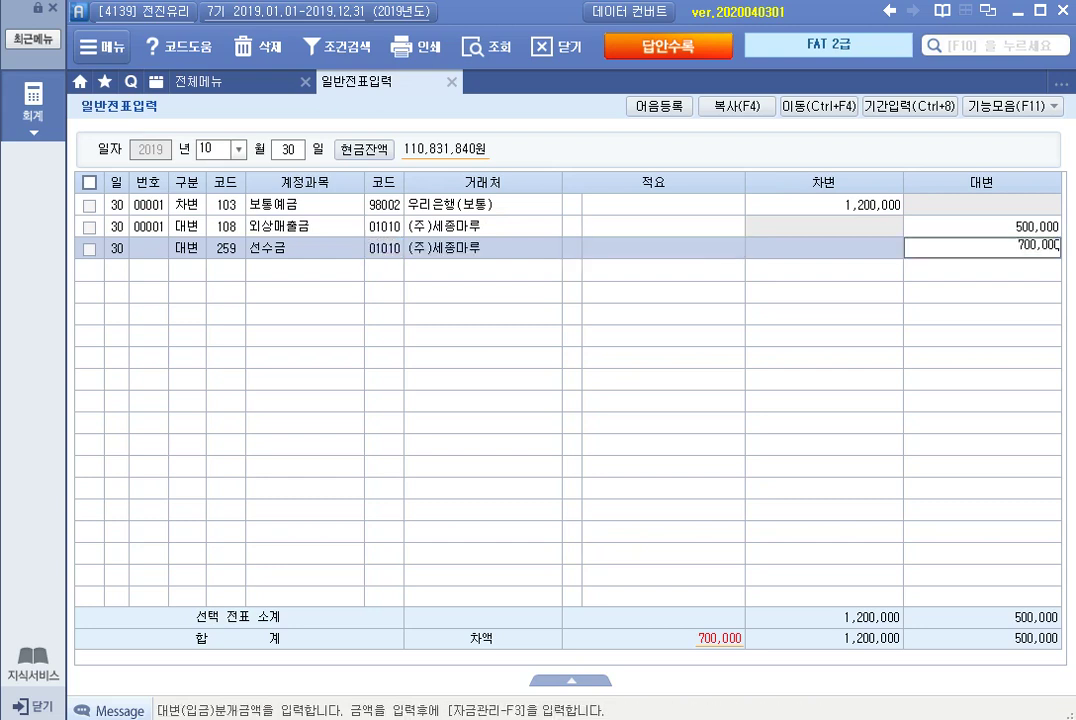
key("Return")
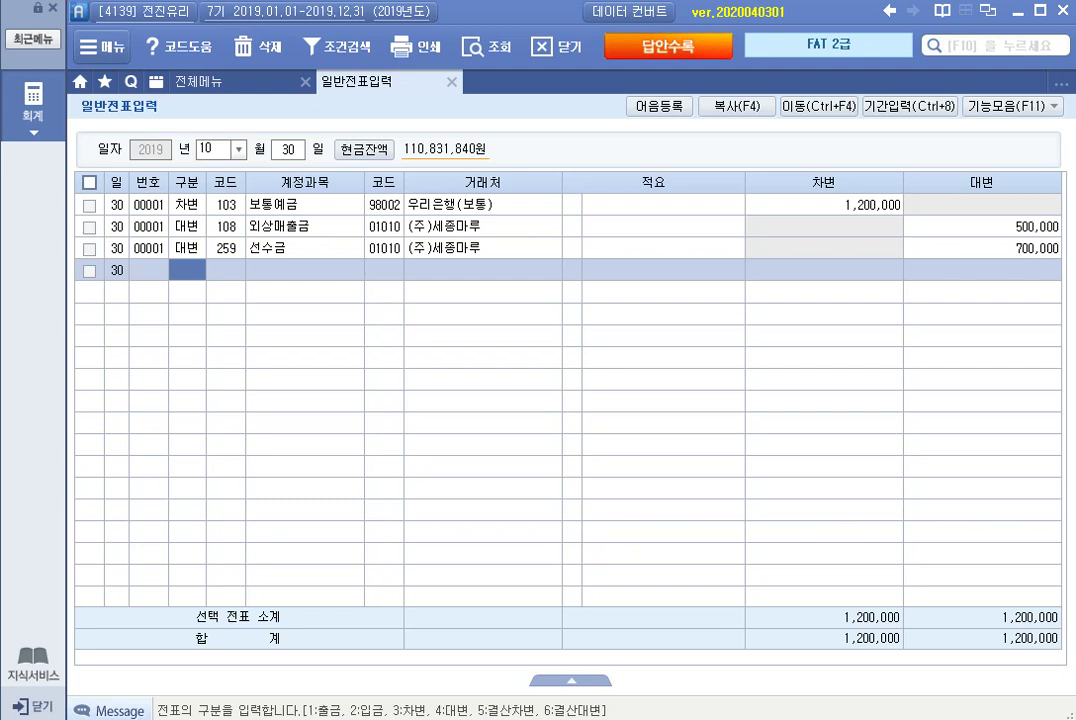
left_click(288, 149)
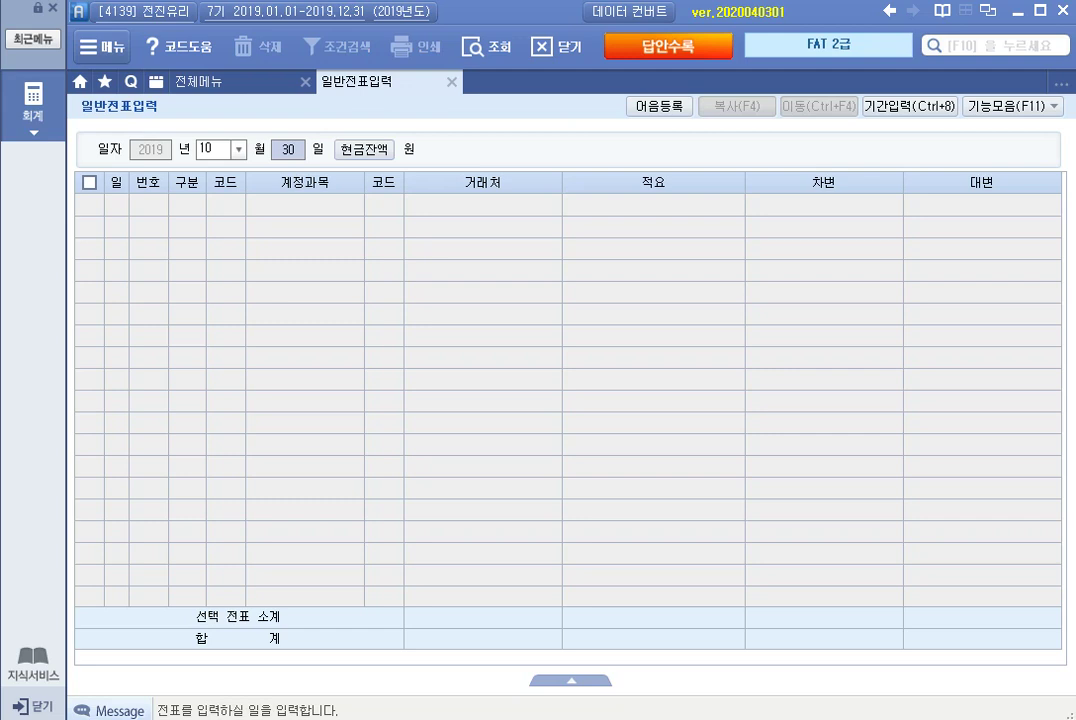
On October 31, change the 300,000 cash payment's account from 소모품비 to 338 인출금.
type("31")
key("Return")
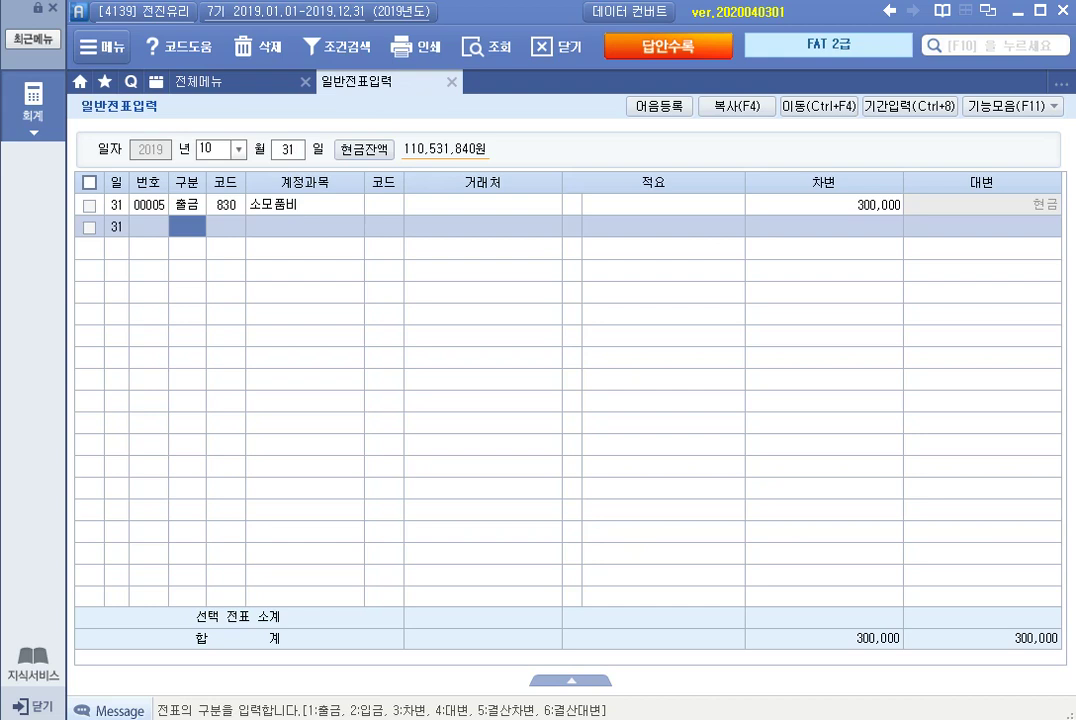
left_click(226, 204)
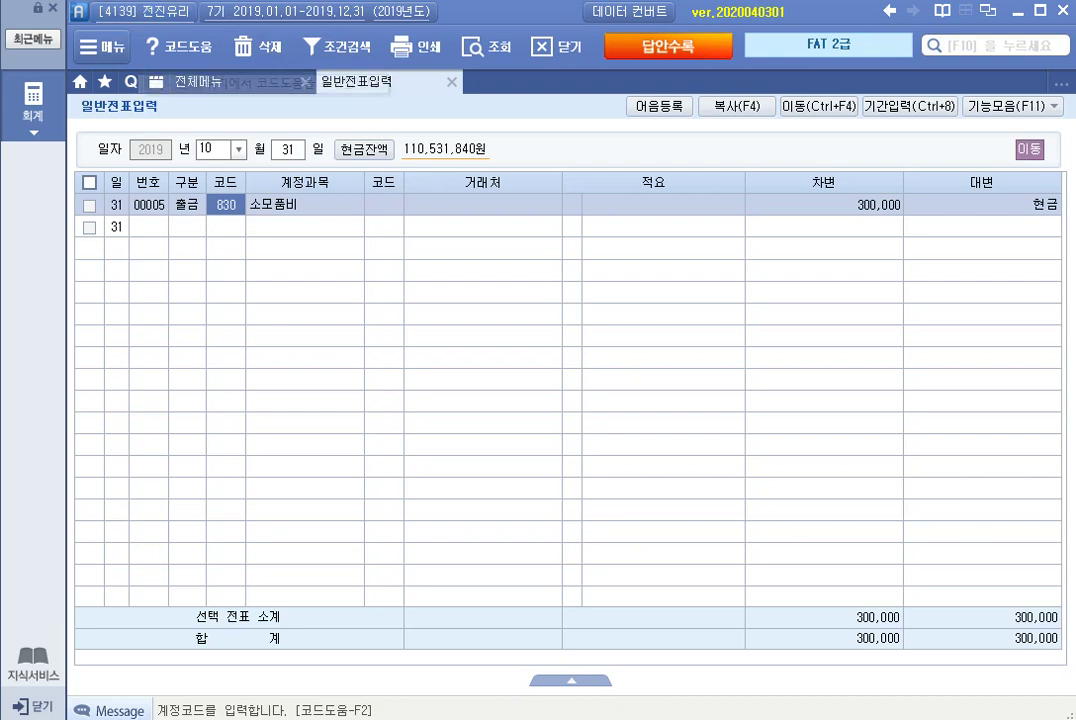
type("웹출")
key("Return")
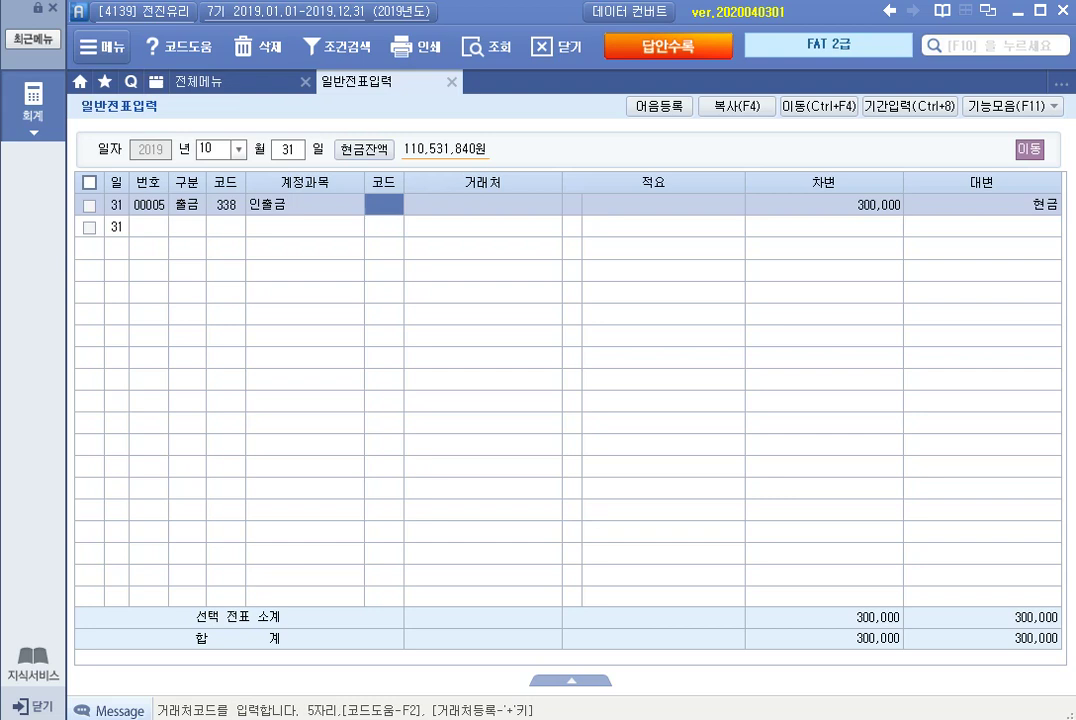
key("Return")
key("Return")
key("Return")
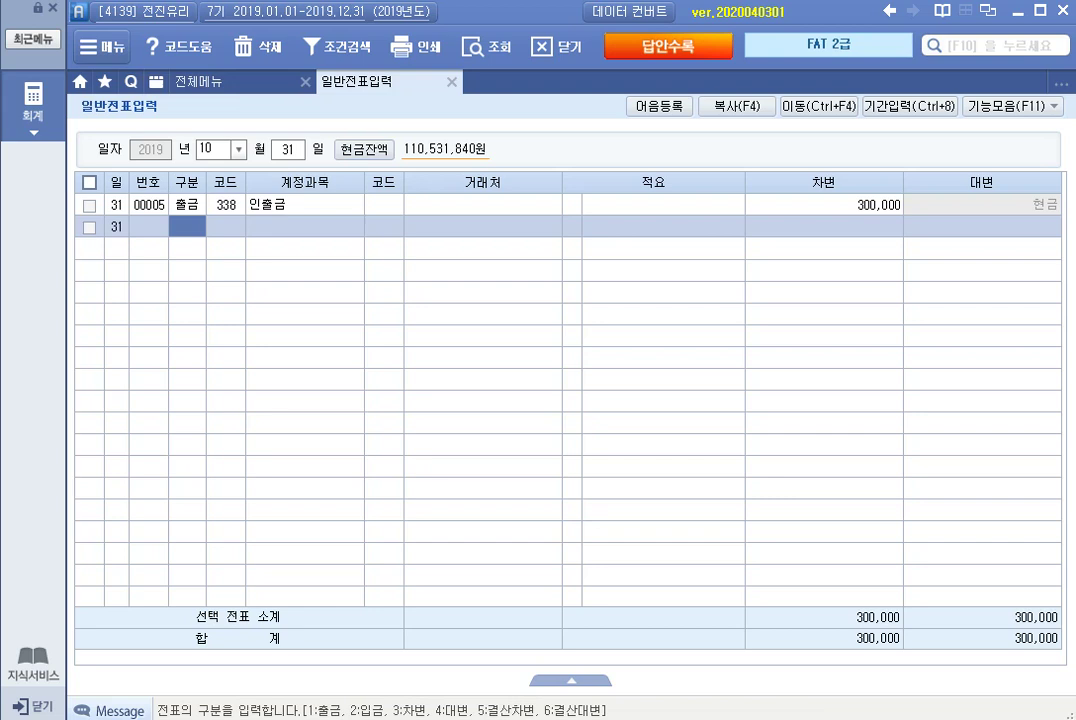
Switch the voucher month to November.
left_click(215, 149)
type("11")
key("Return")
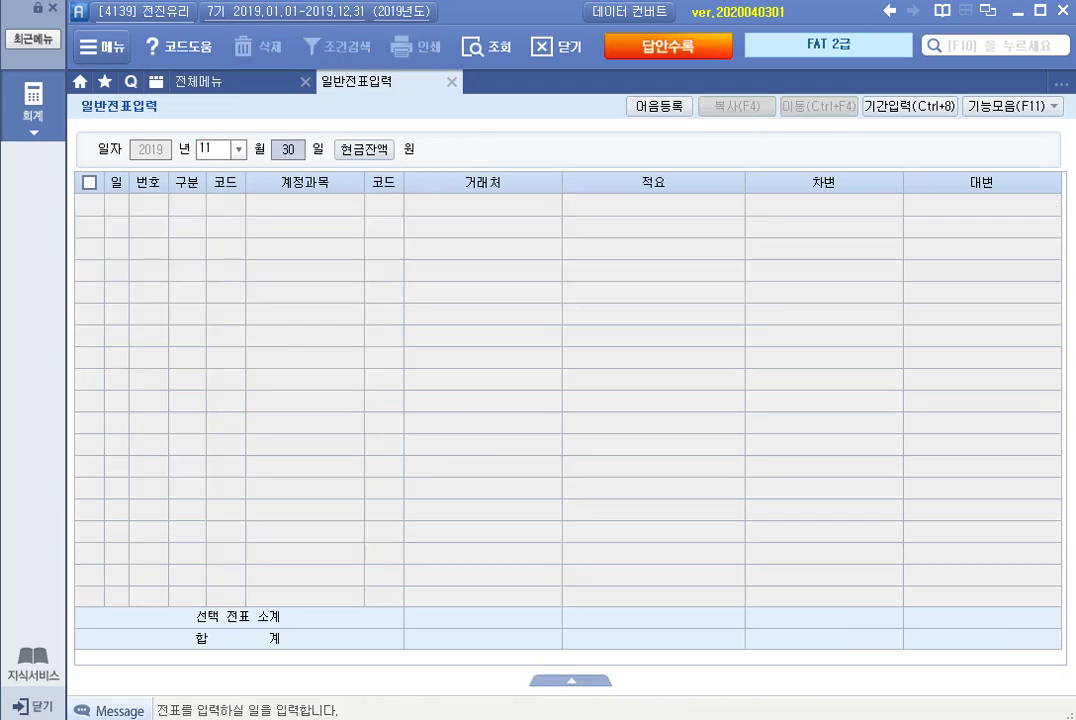
Delete the 운반비 line from the November 10 voucher.
type("10")
key("Return")
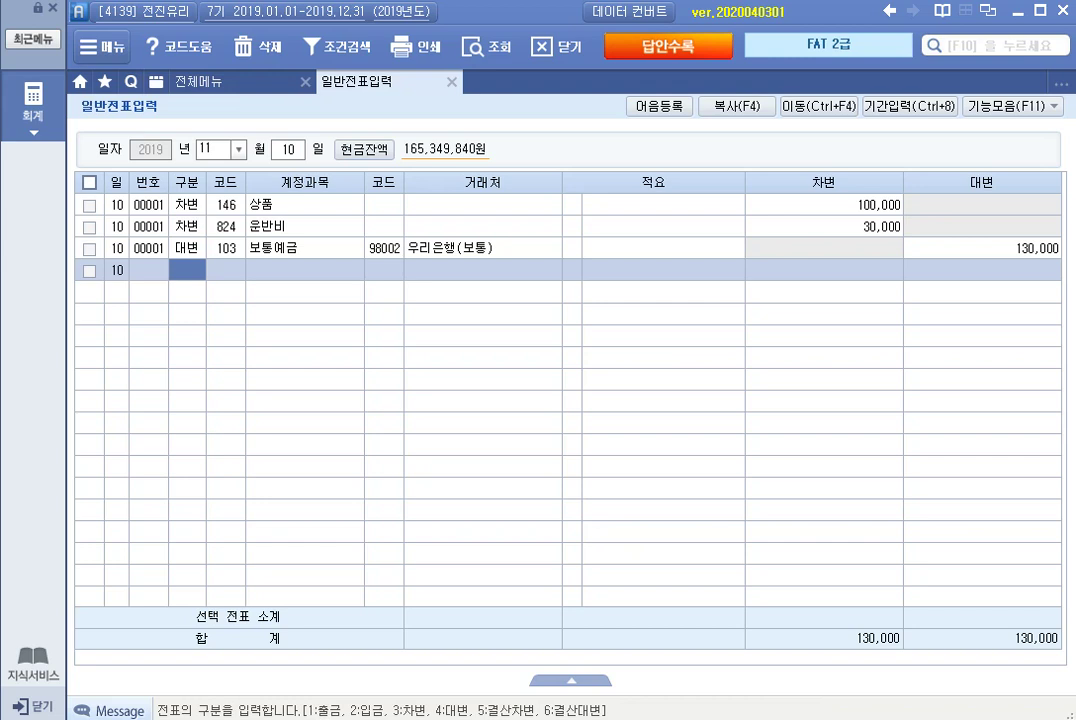
left_click(187, 205)
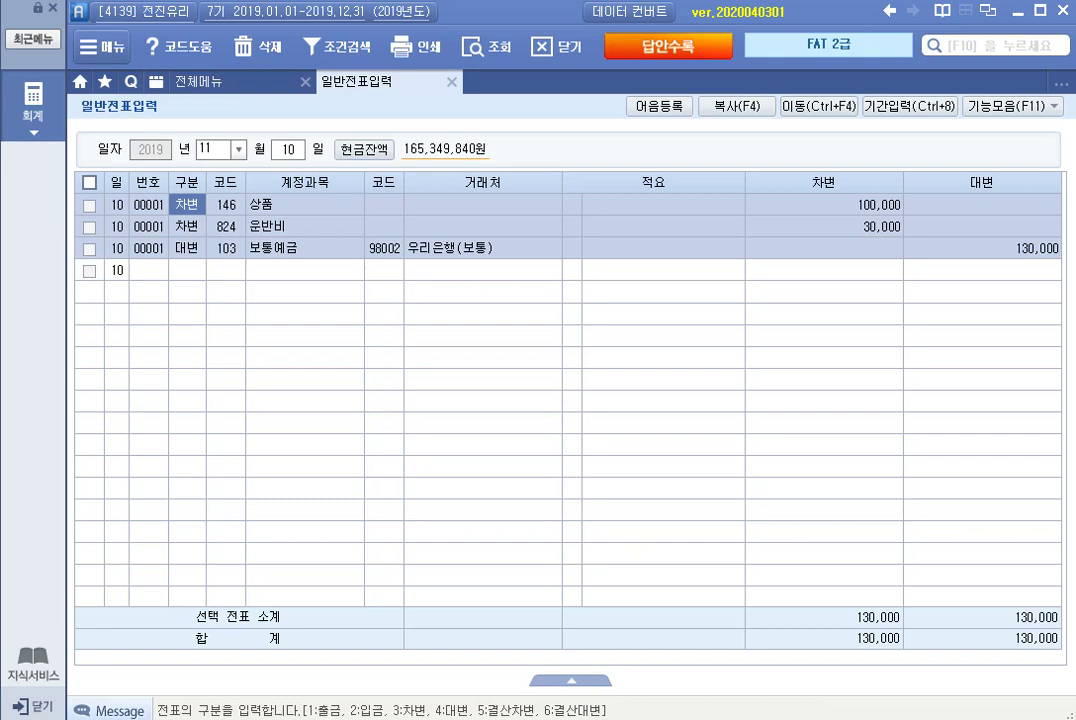
left_click(187, 226)
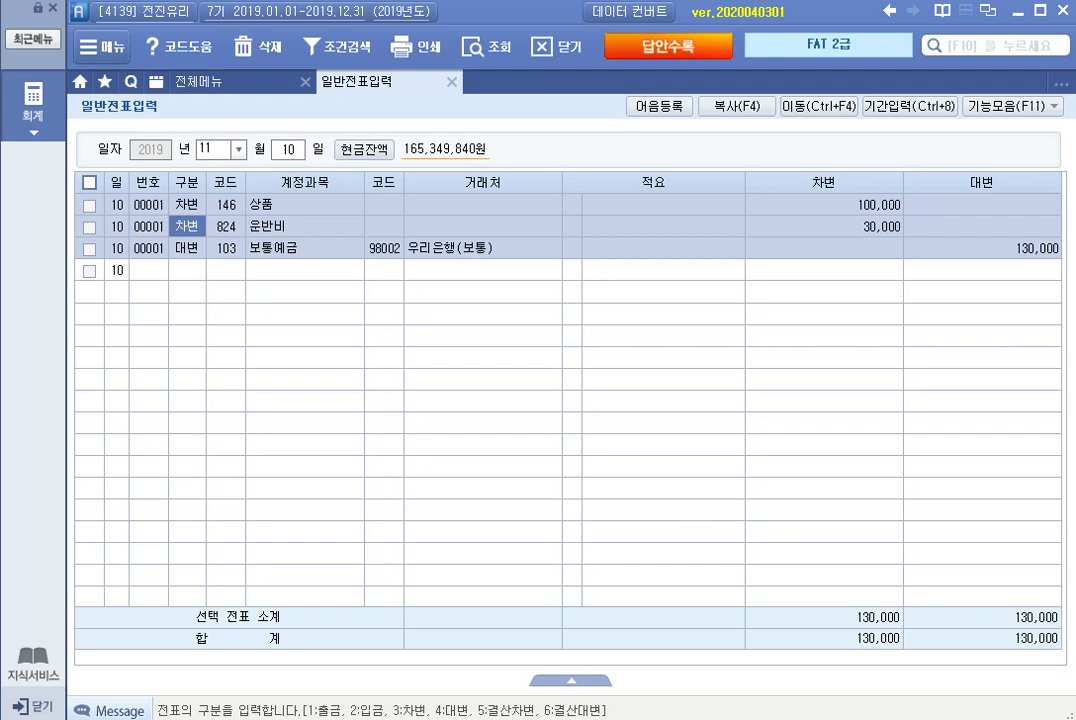
left_click(89, 227)
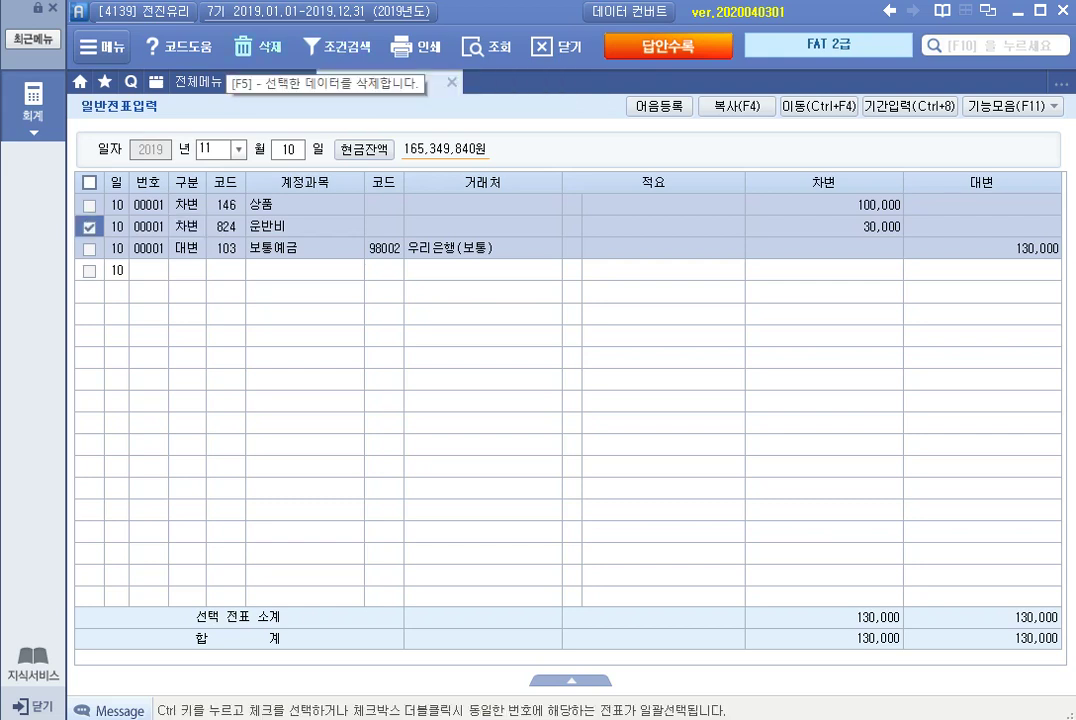
left_click(255, 46)
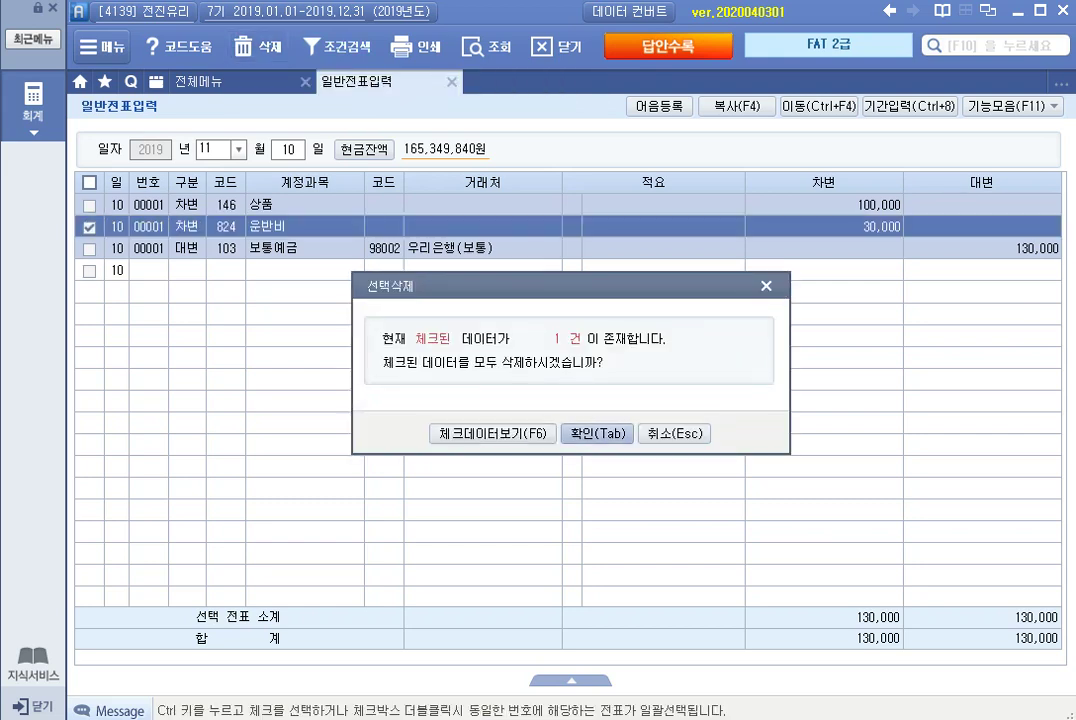
left_click(597, 433)
Change the 상품 debit amount from 100,000 to 130,000.
left_click(824, 205)
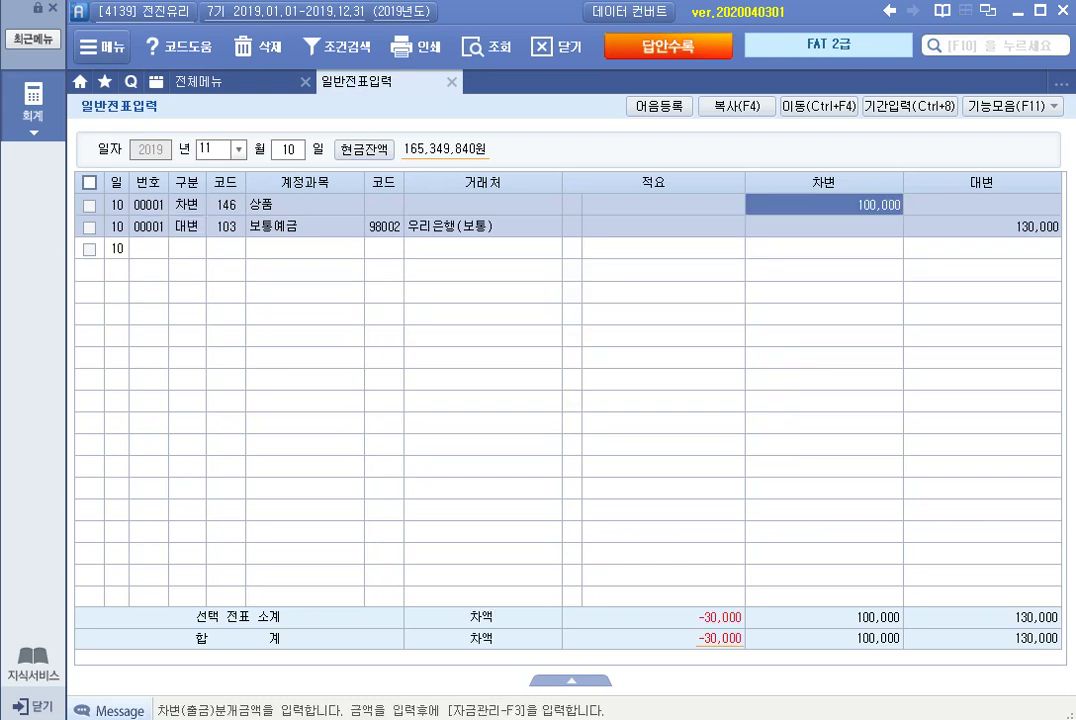
key("BackSpace")
type("130000")
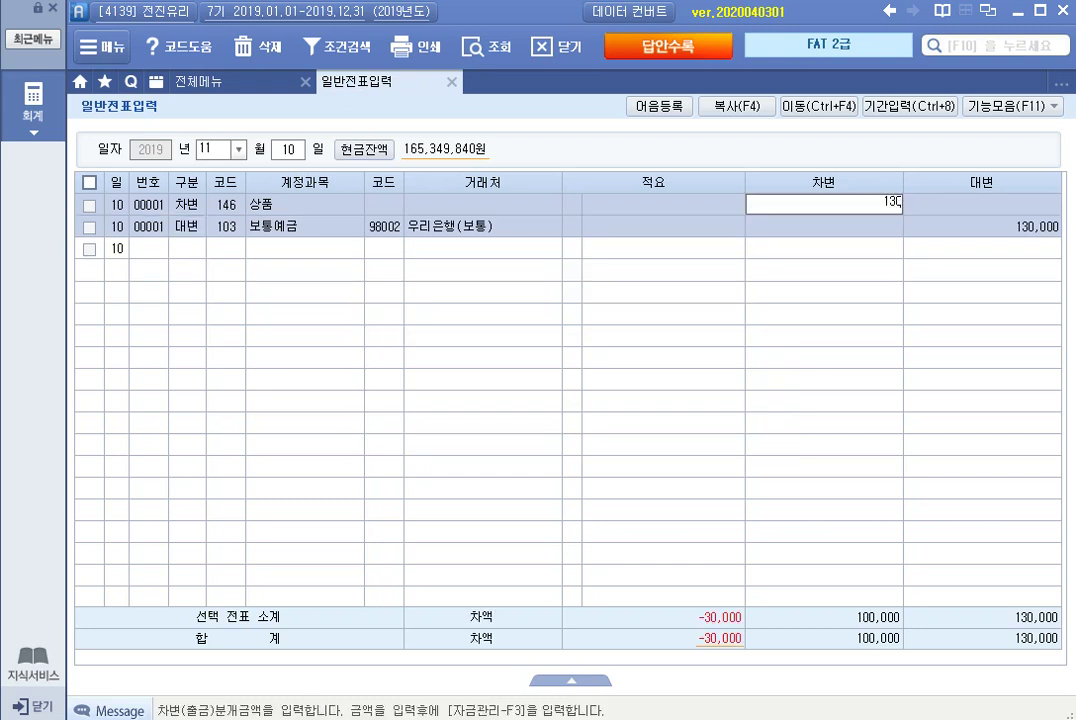
key("Return")
key("Return")
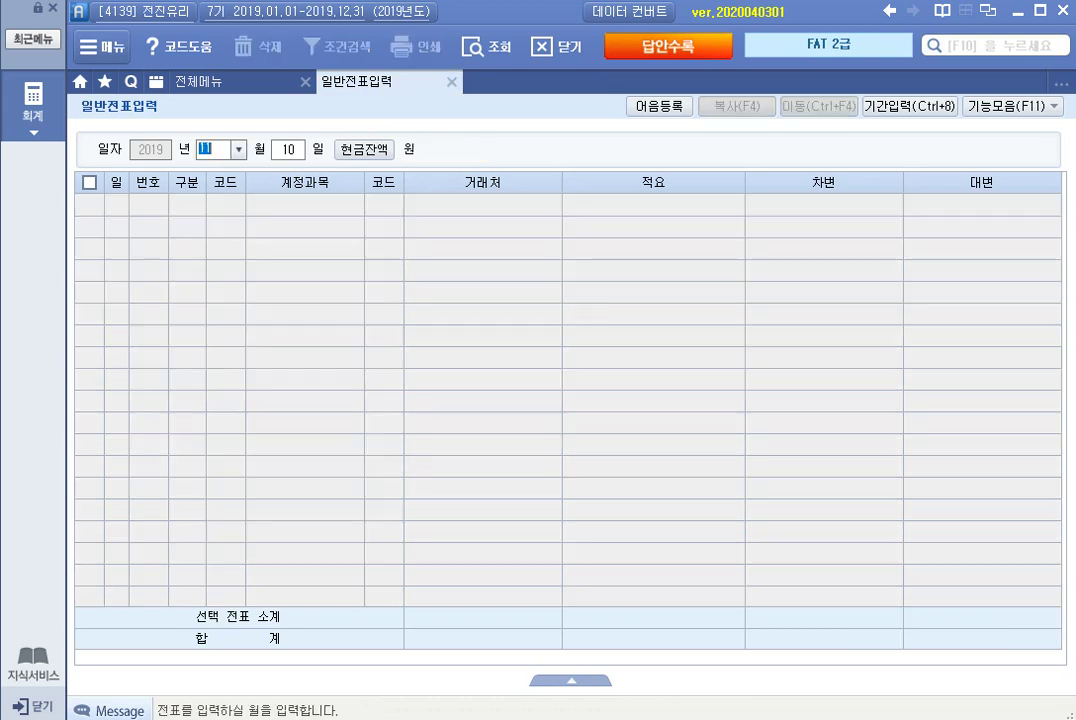
Open the vouchers for December 31.
type("12")
key("Return")
type("31")
key("Return")
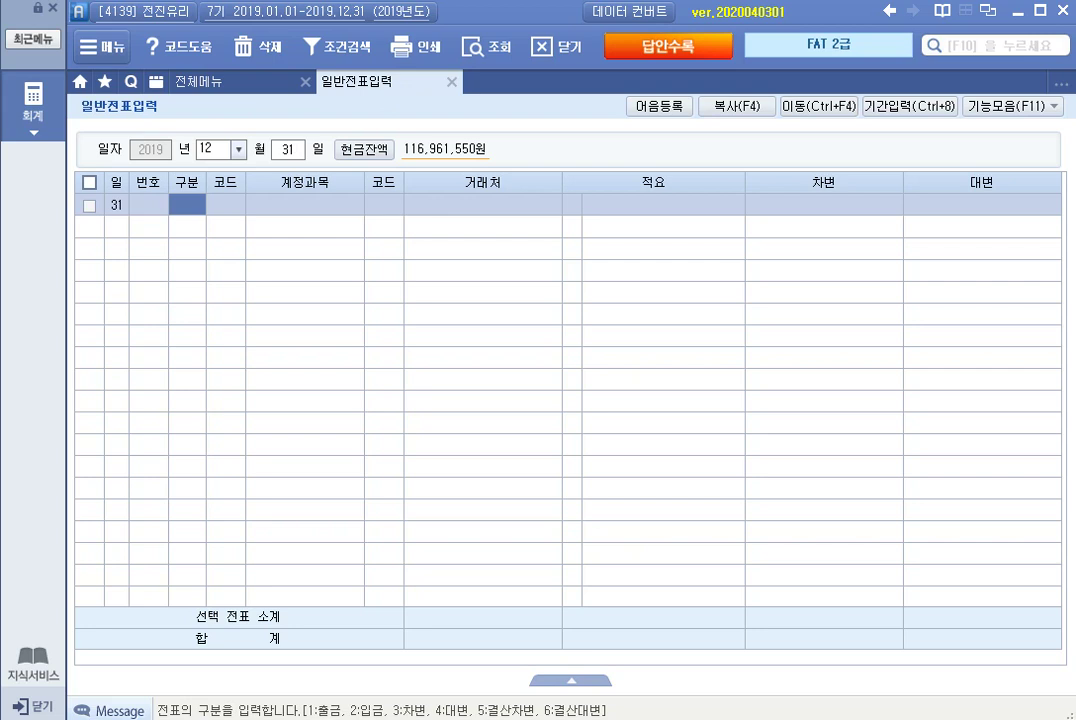
Add a credit line to 263 선수수익 for 3,000,000.
type("4")
key("Return")
type("선수")
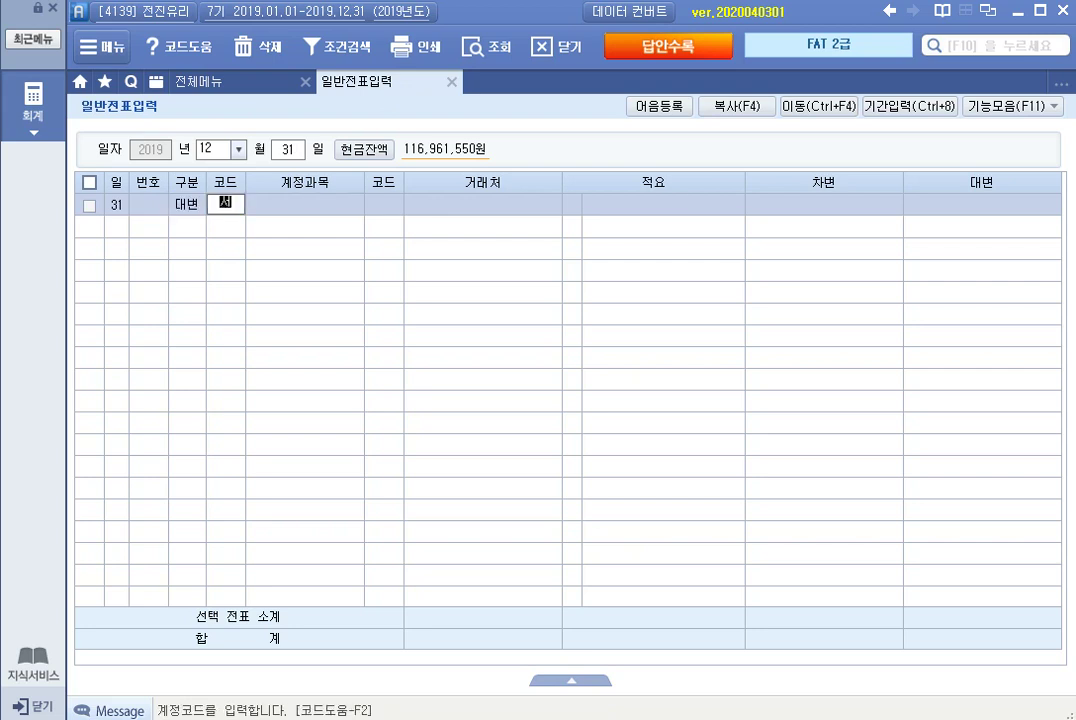
key("Return")
key("Down")
key("Return")
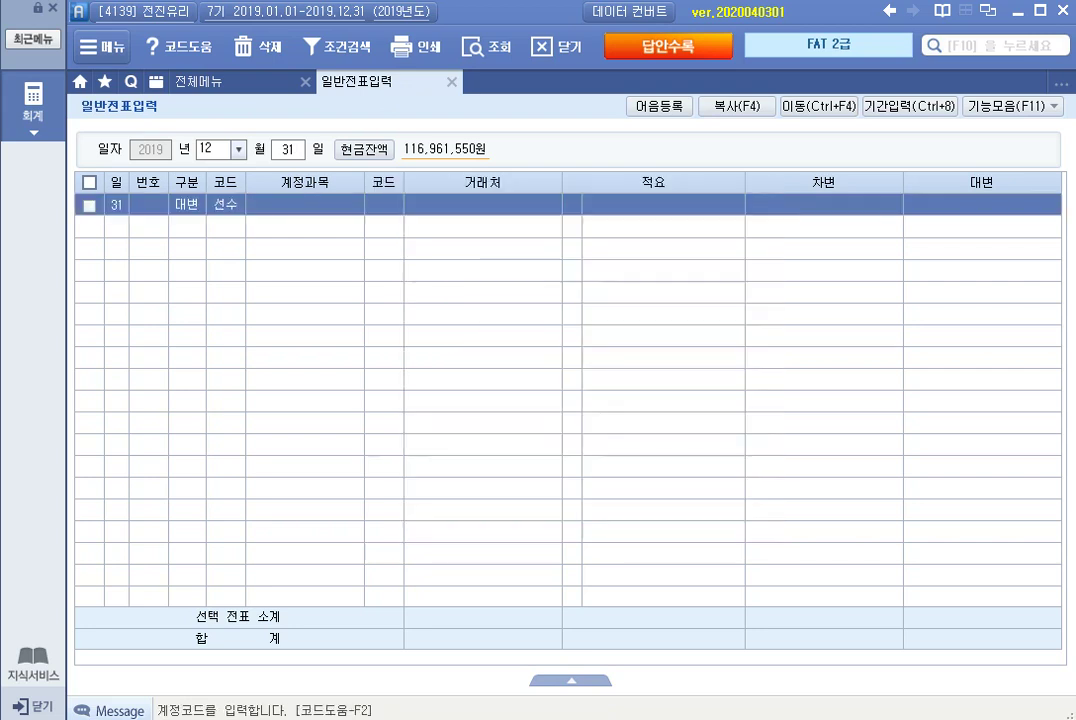
key("Return")
key("Return")
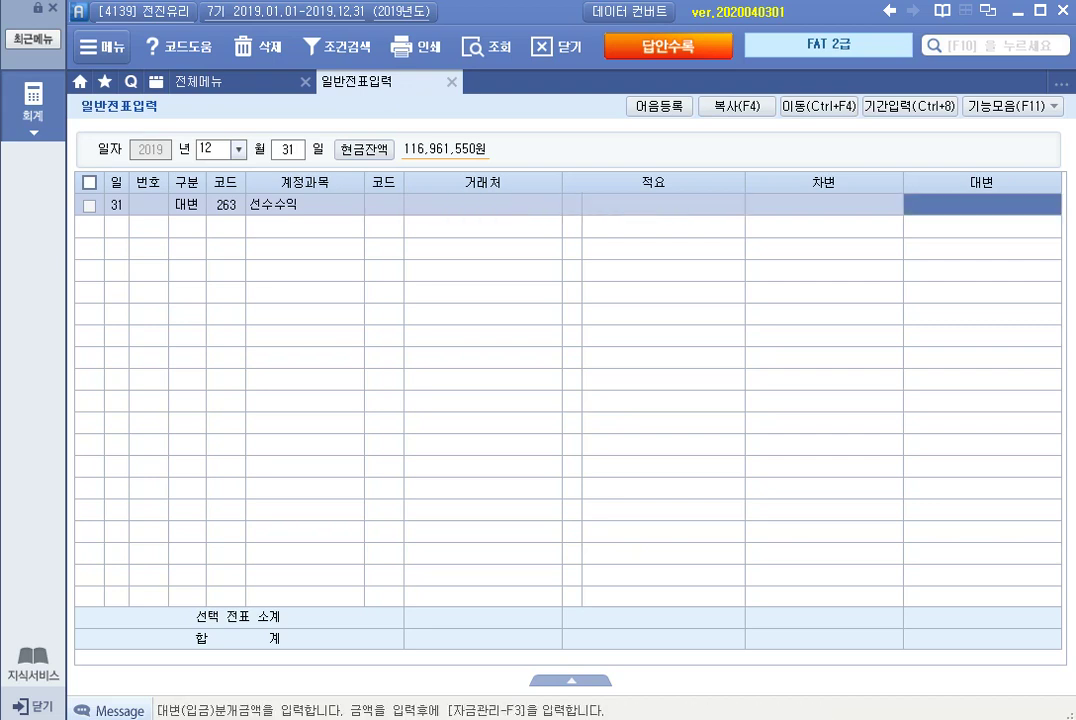
type("3000000")
key("Return")
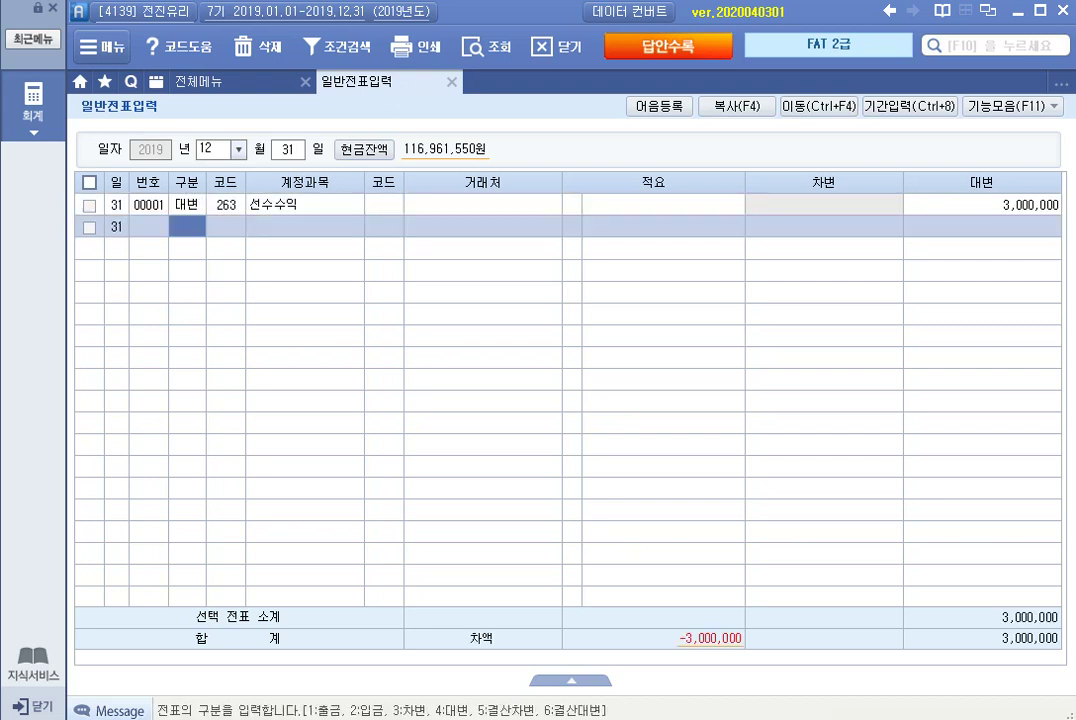
Add the matching debit line to 904 임대료 for 3,000,000.
type("3")
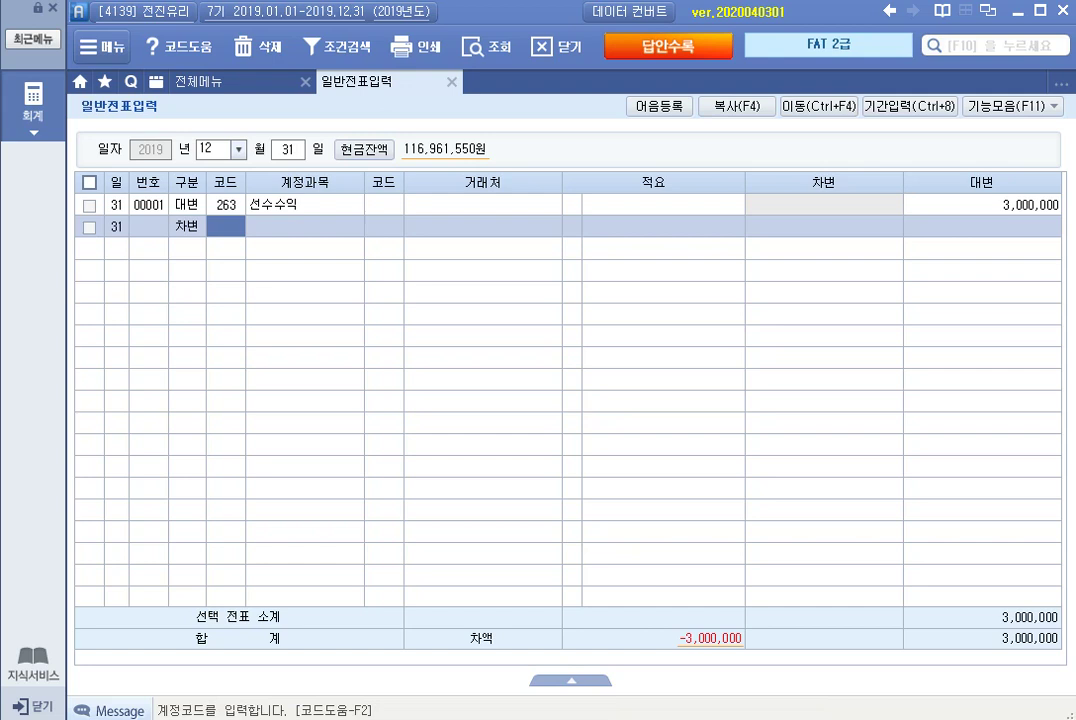
type("임대")
key("Return")
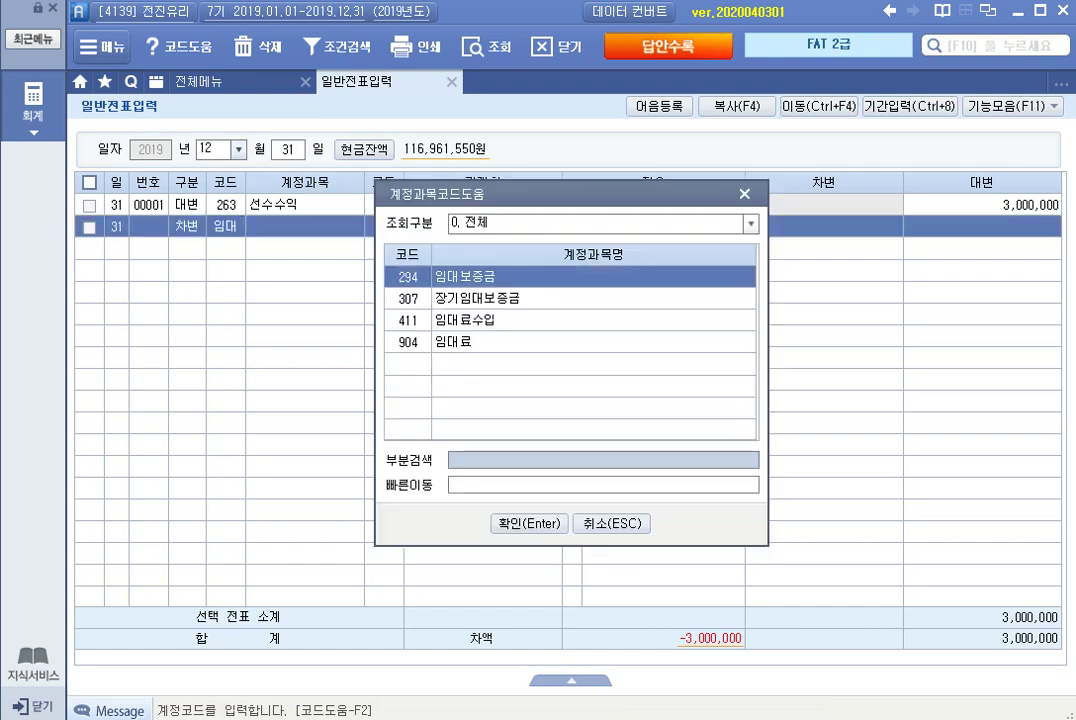
key("Down")
key("Down")
key("Down")
key("Return")
key("Return")
key("Return")
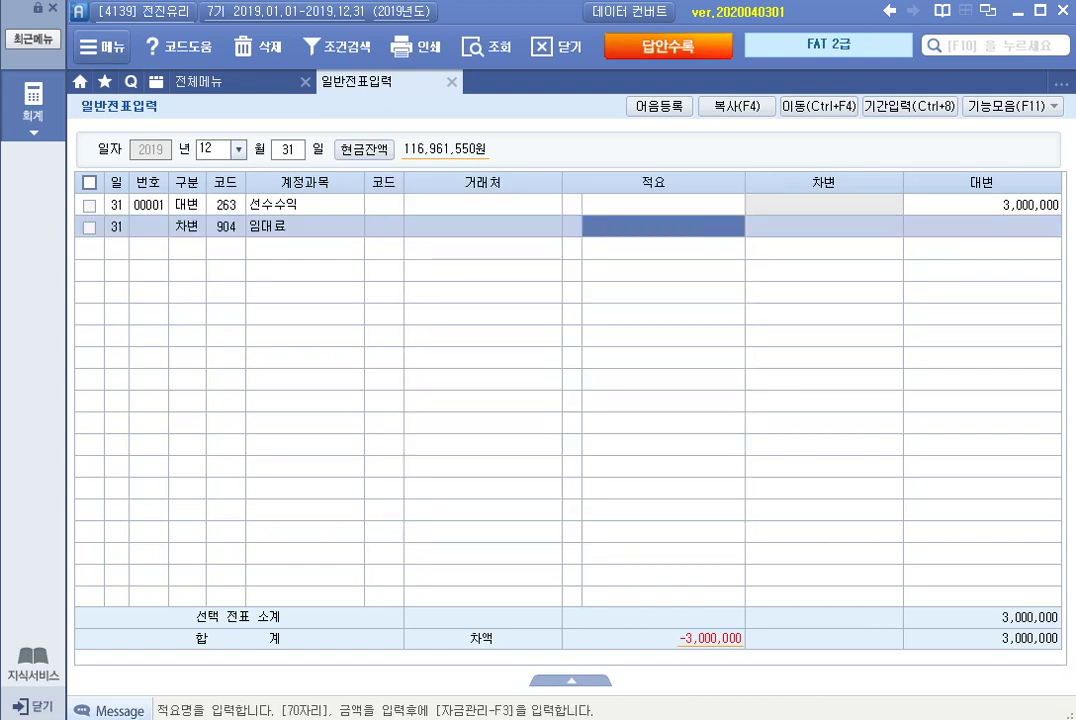
key("Return")
type("3,000,000")
key("Return")
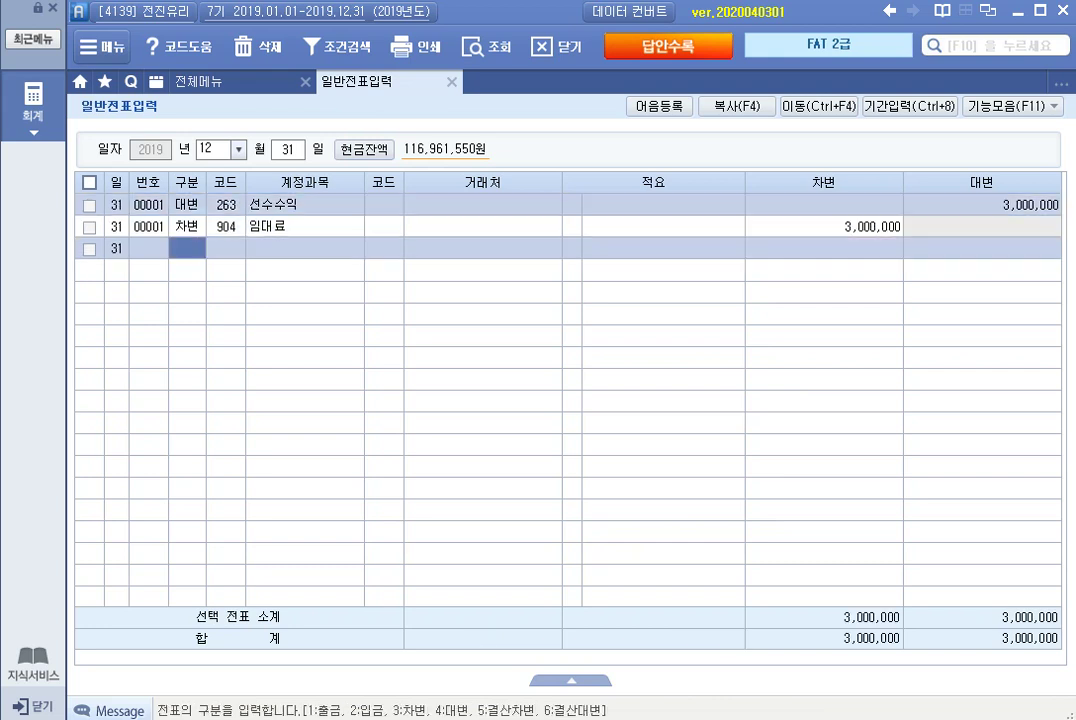
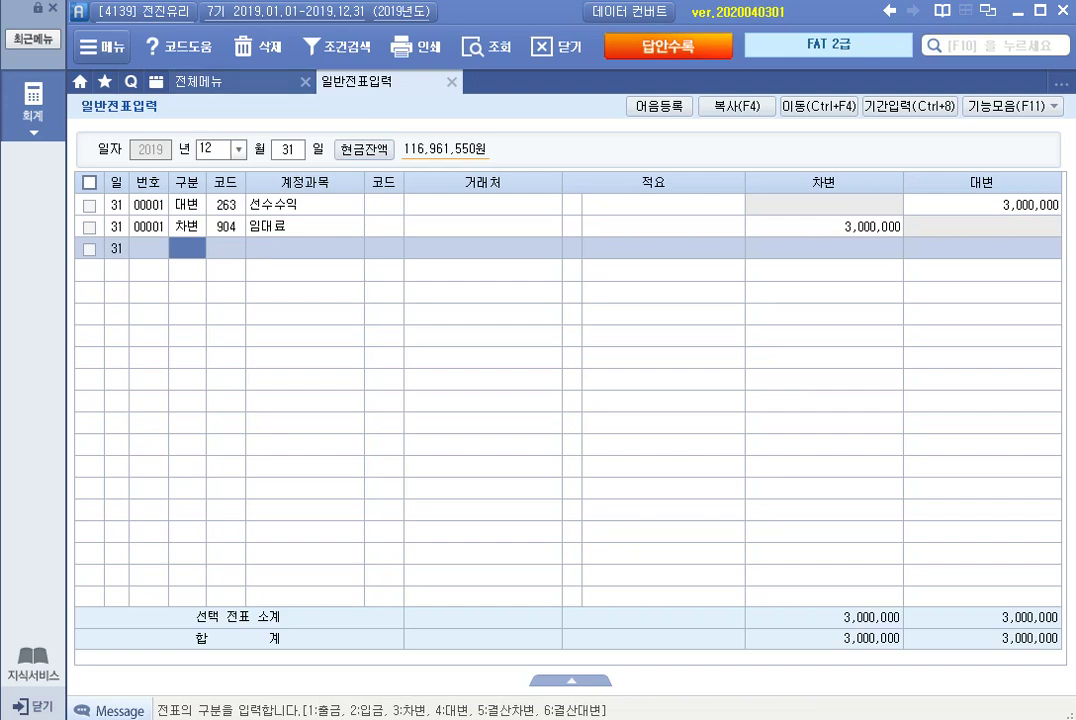
Leave the general journal and open the 합계잔액시산표 trial balance from the full menu.
key("ctrl+Tab")
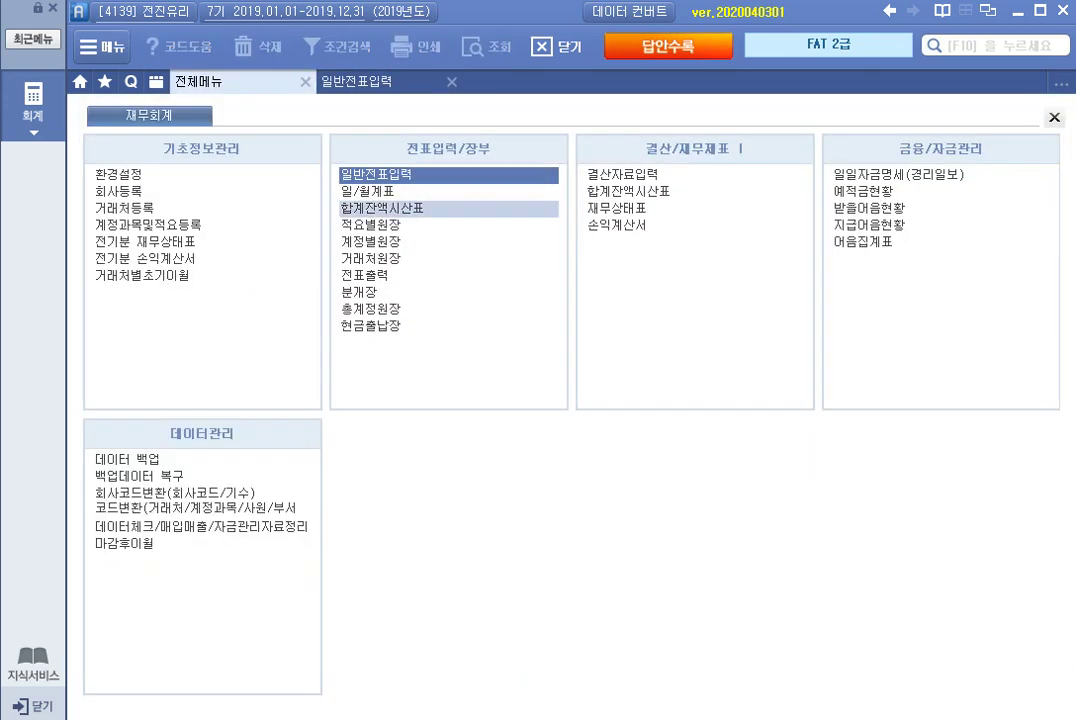
left_click(449, 208)
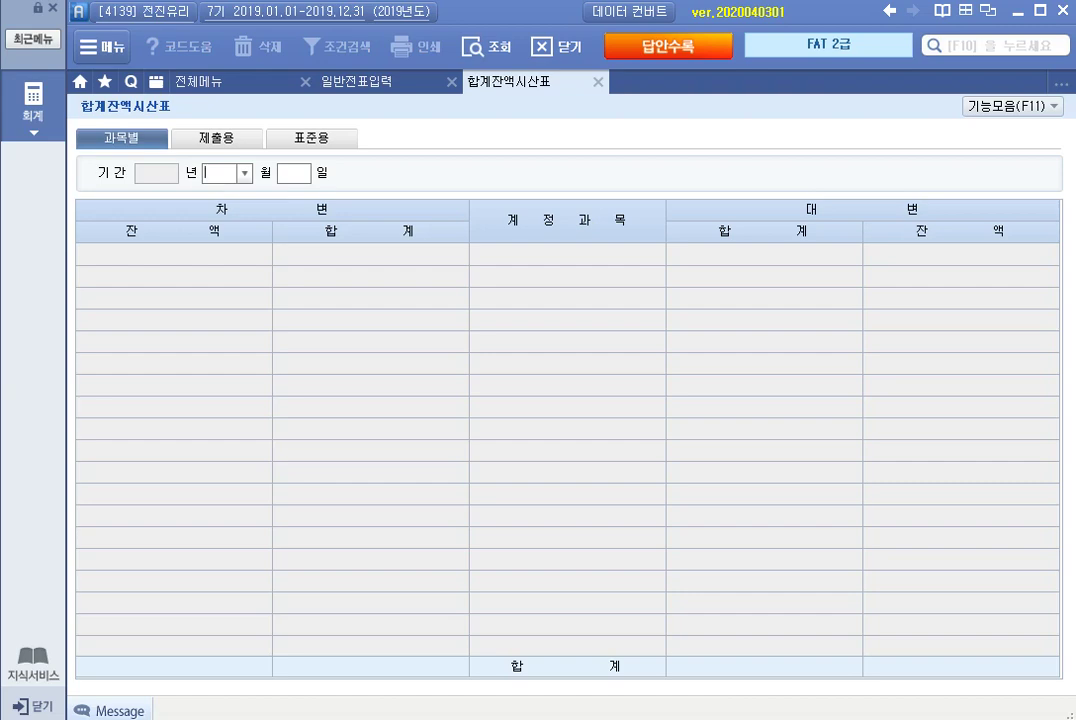
Query the trial balance through month 12; check 외상매출금 240,000,000, 받을어음 18,000,000 and 대손충당금 630,000.
type("12")
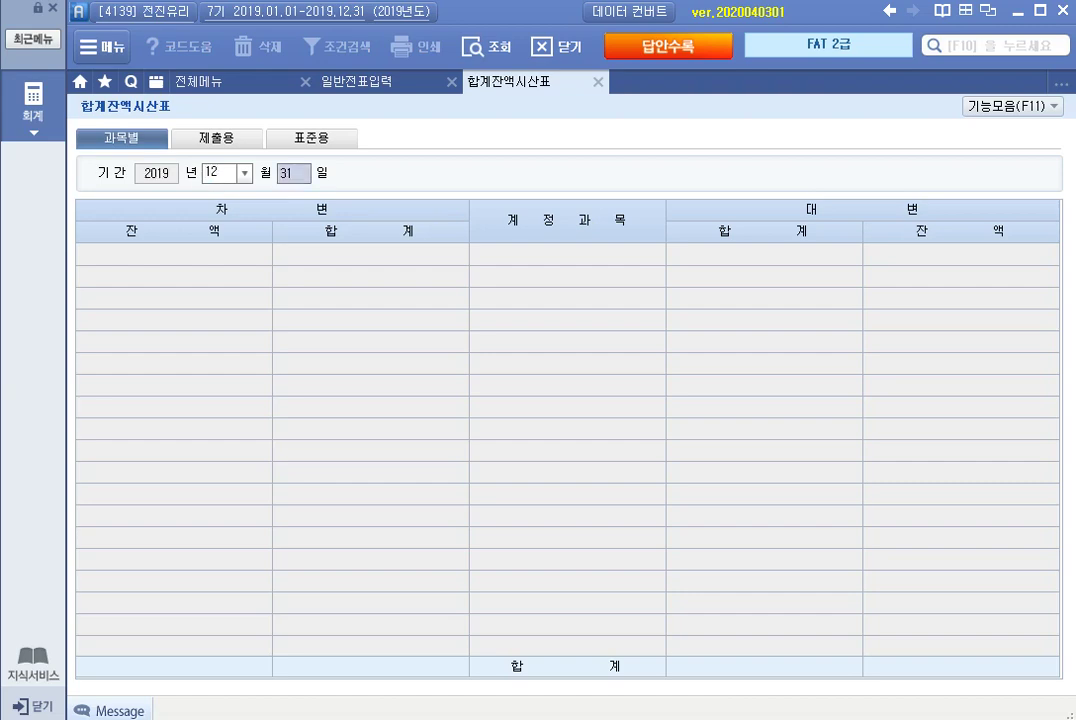
key("Return")
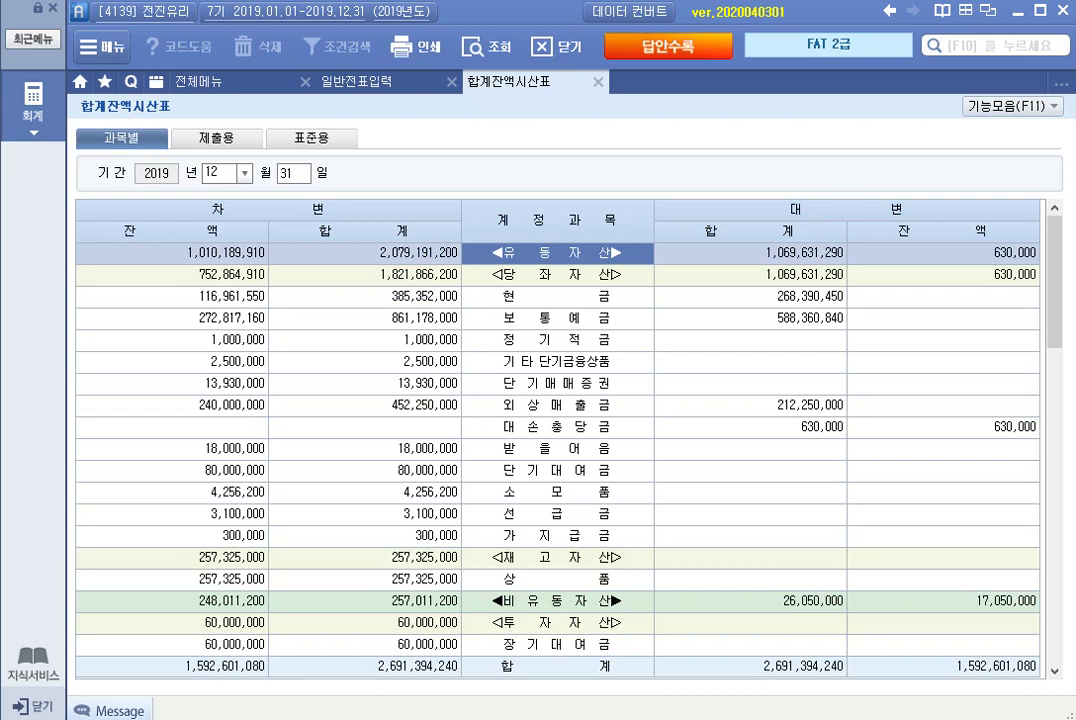
left_click(172, 405)
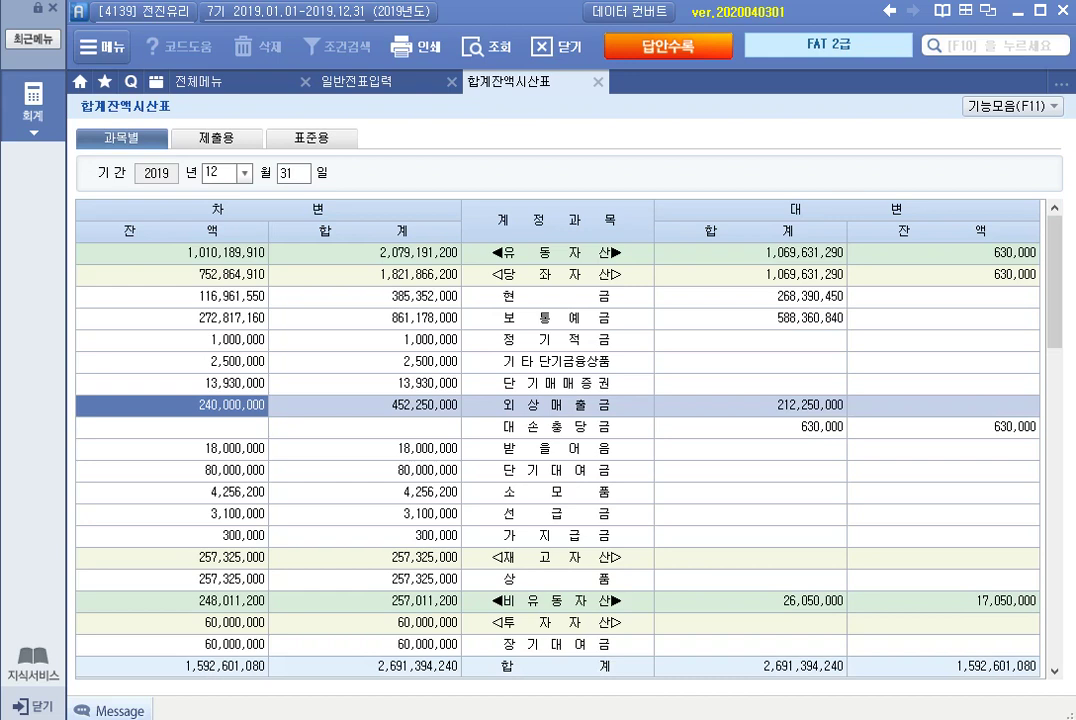
left_click(172, 448)
left_click(172, 405)
left_click(172, 448)
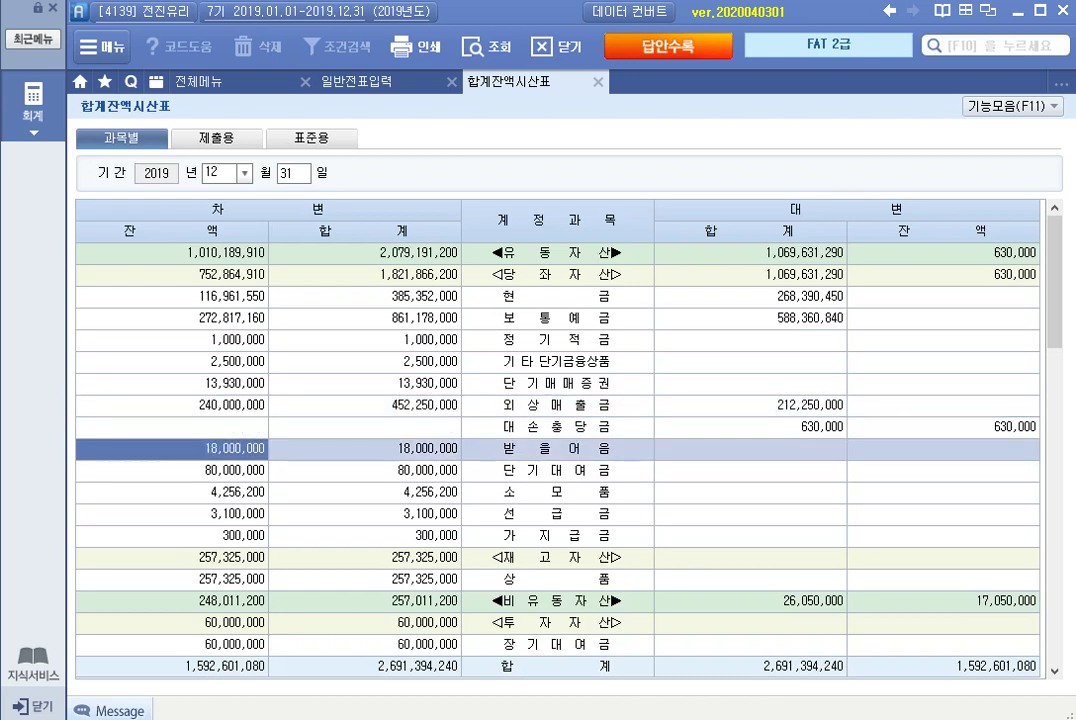
left_click(172, 405)
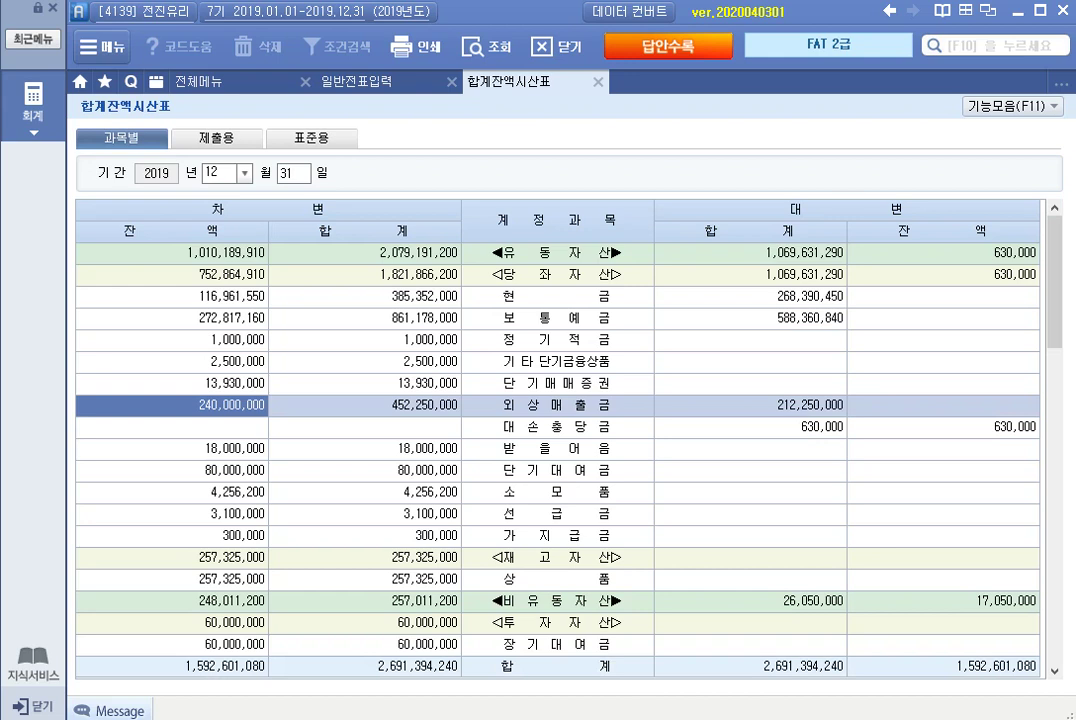
left_click(557, 427)
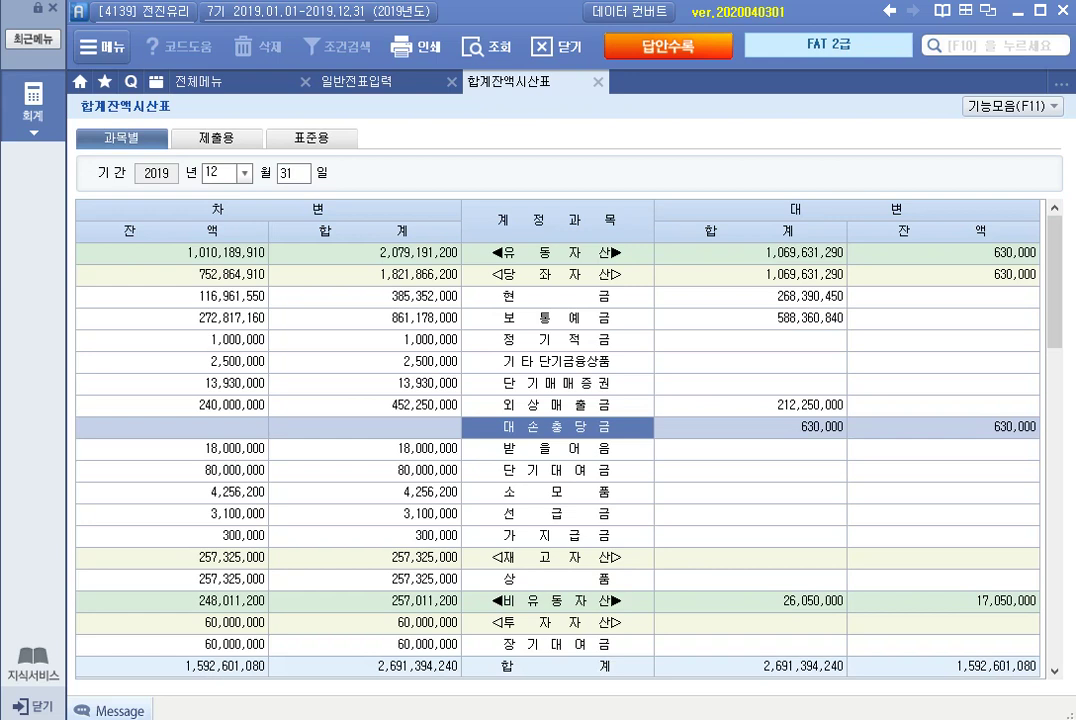
left_click(172, 449)
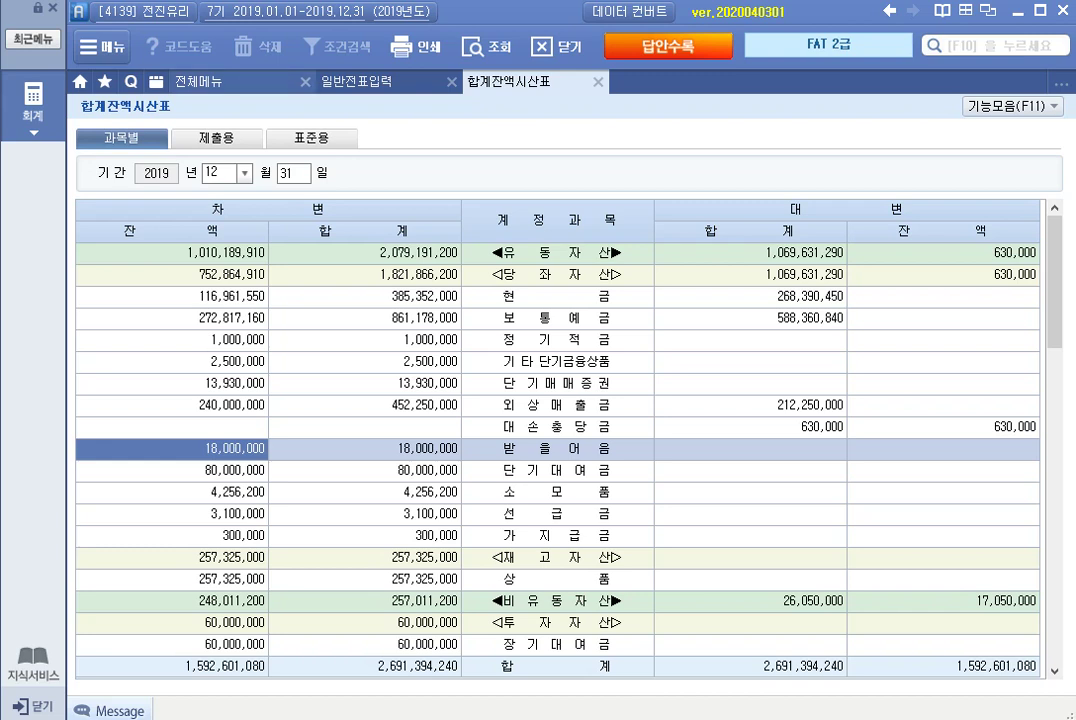
left_click(199, 82)
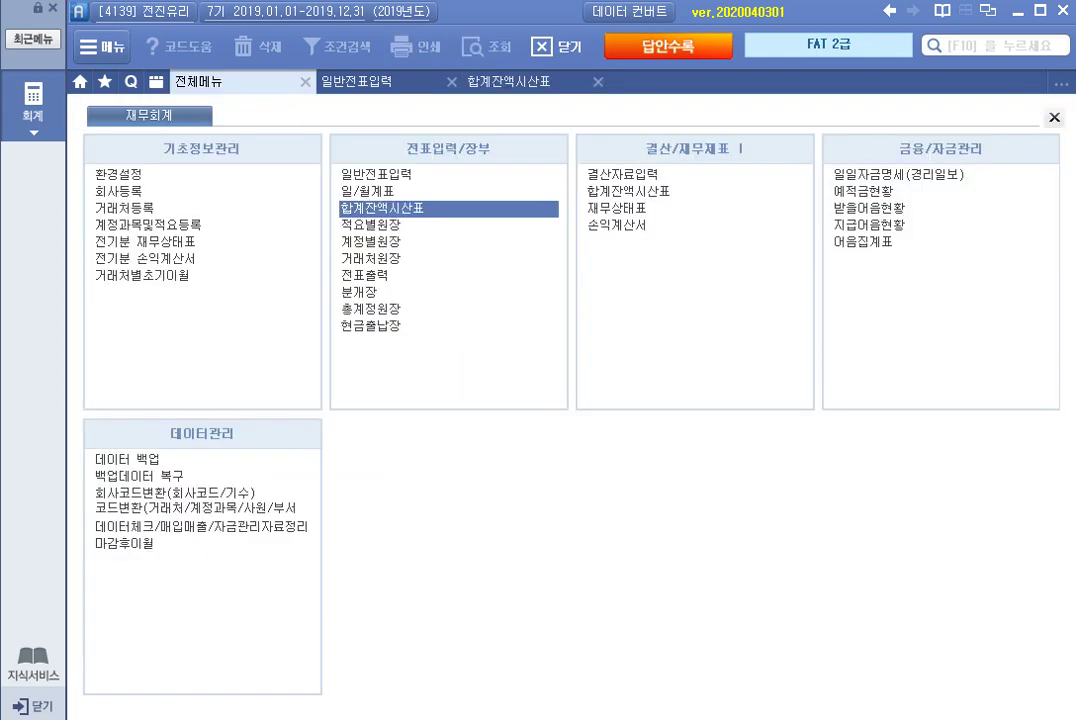
Open 결산자료입력 for months 1 to 12, skipping the cost selection dialog.
left_click(622, 175)
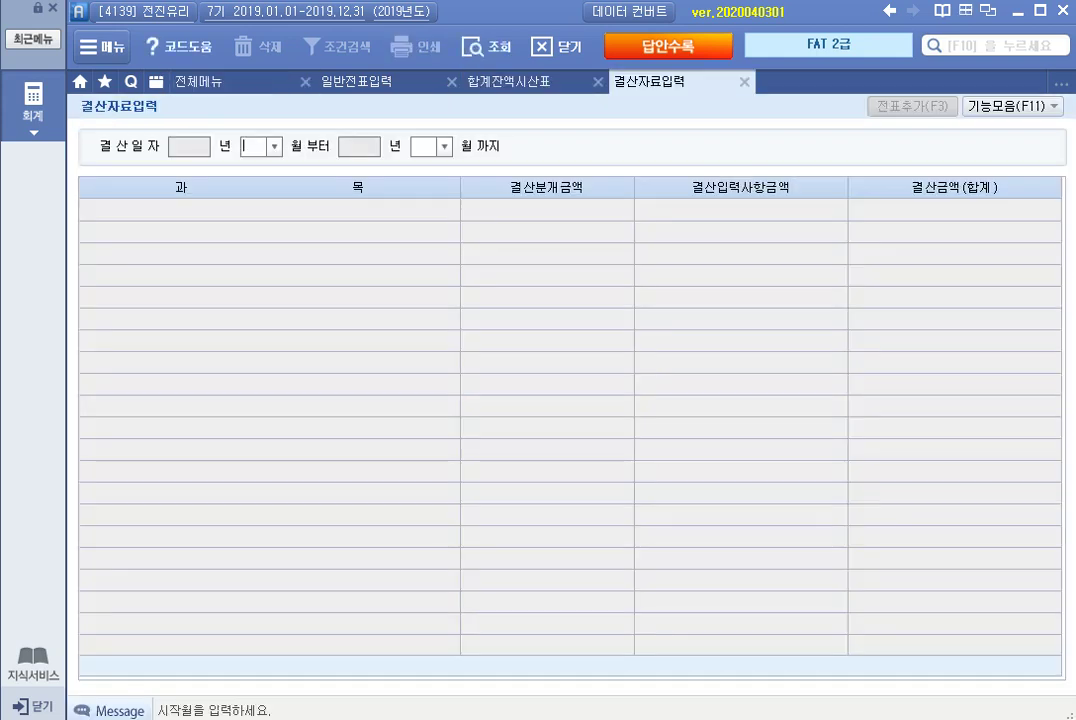
type("1")
key("Return")
type("12")
key("Return")
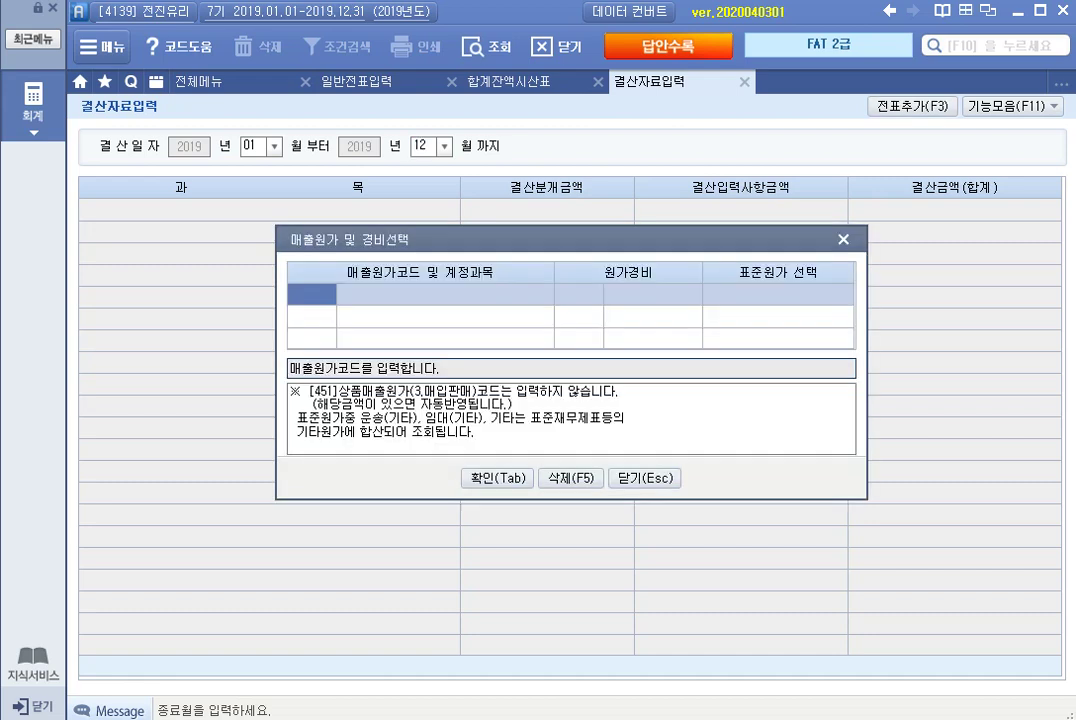
key("Tab")
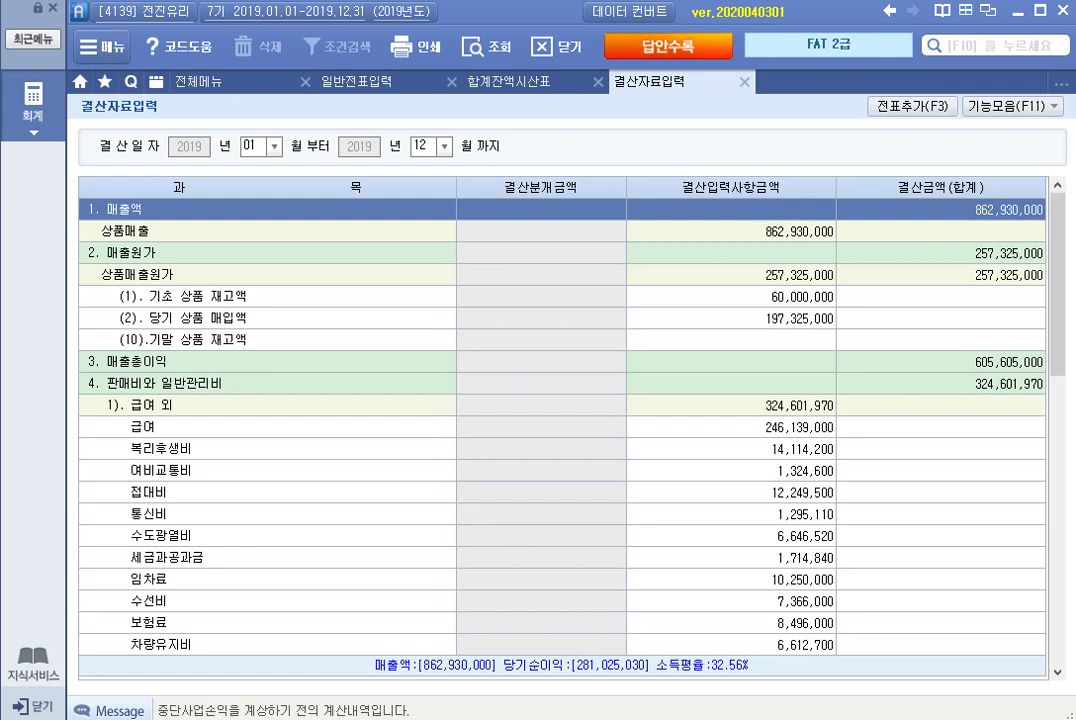
Review the closing table, including the 판매비와 일반관리비 total row.
scroll(560, 420, "down", 9)
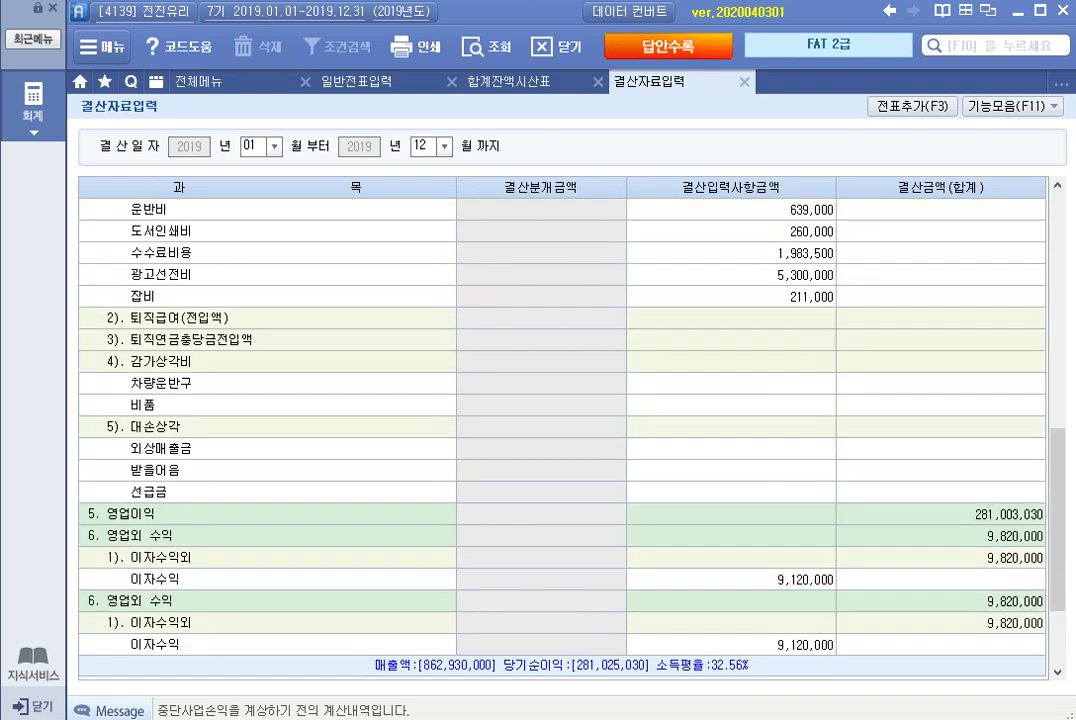
scroll(560, 420, "down", 2)
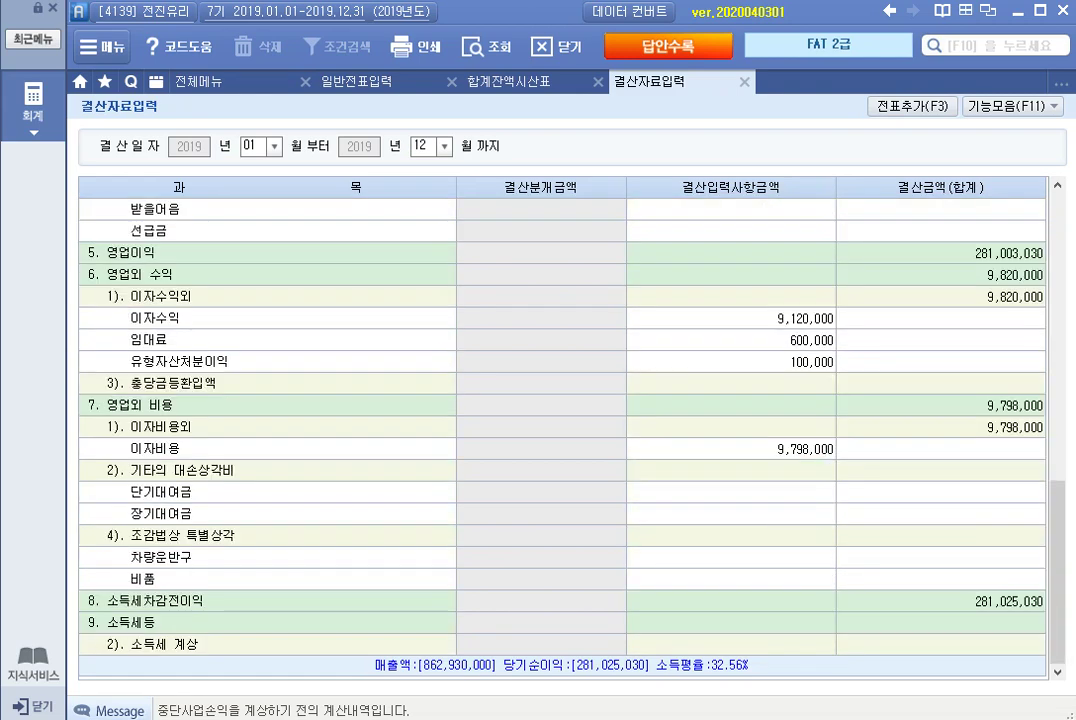
scroll(560, 420, "up", 3)
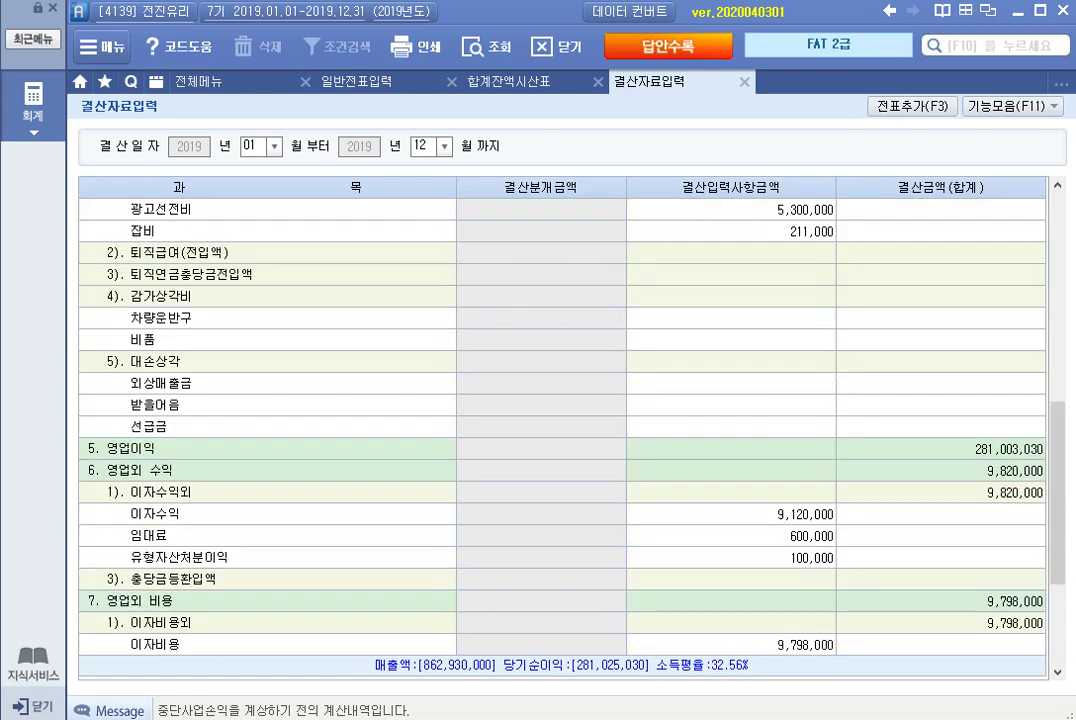
scroll(560, 420, "up", 7)
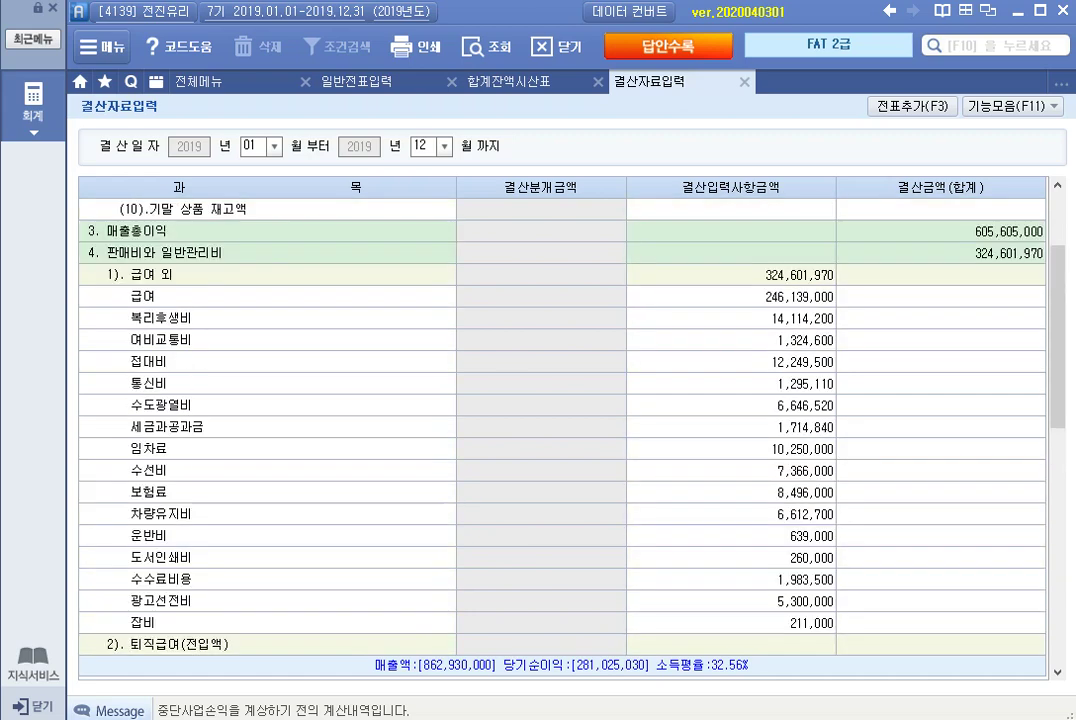
left_click(260, 252)
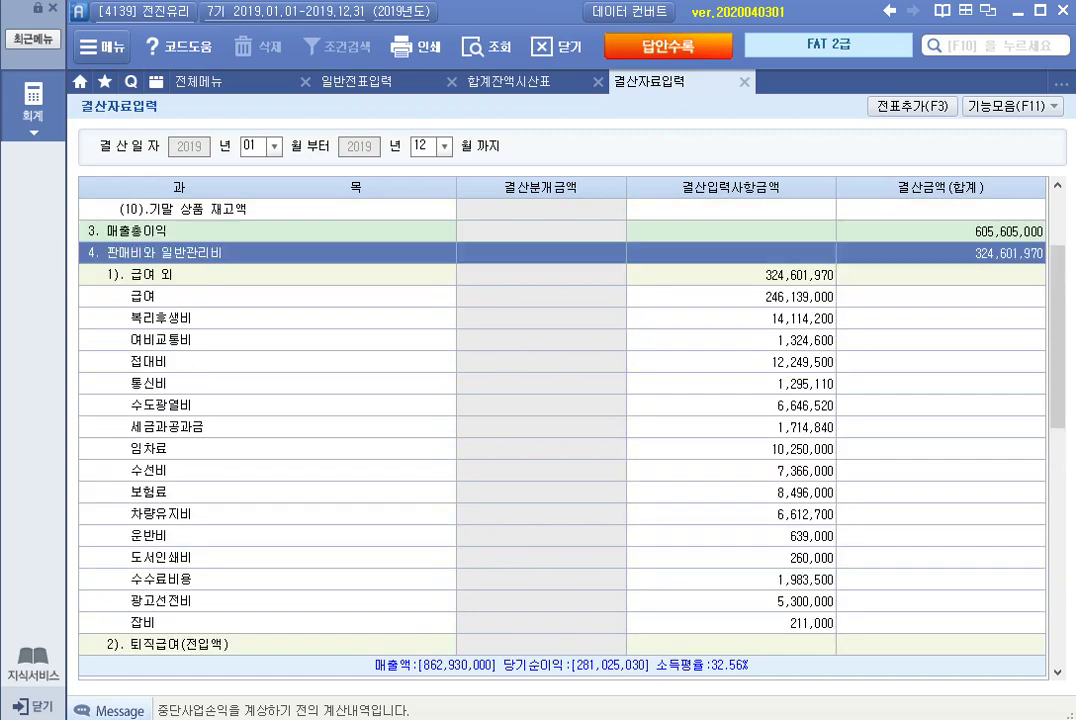
scroll(560, 420, "down", 3)
scroll(560, 420, "up", 6)
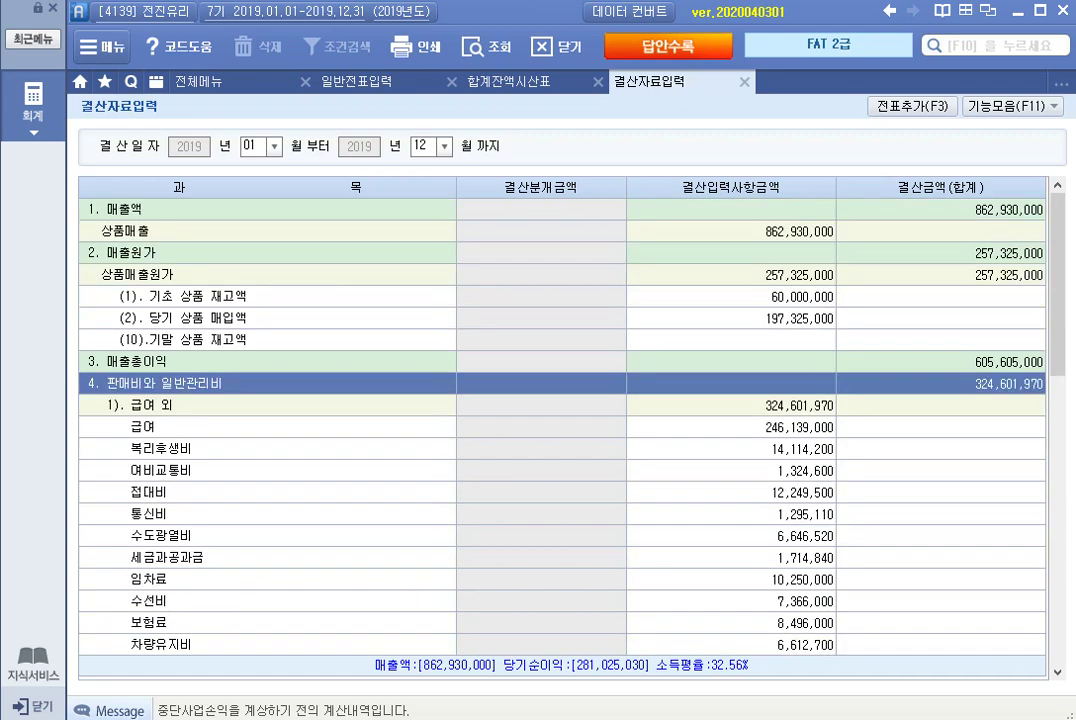
scroll(560, 420, "down", 9)
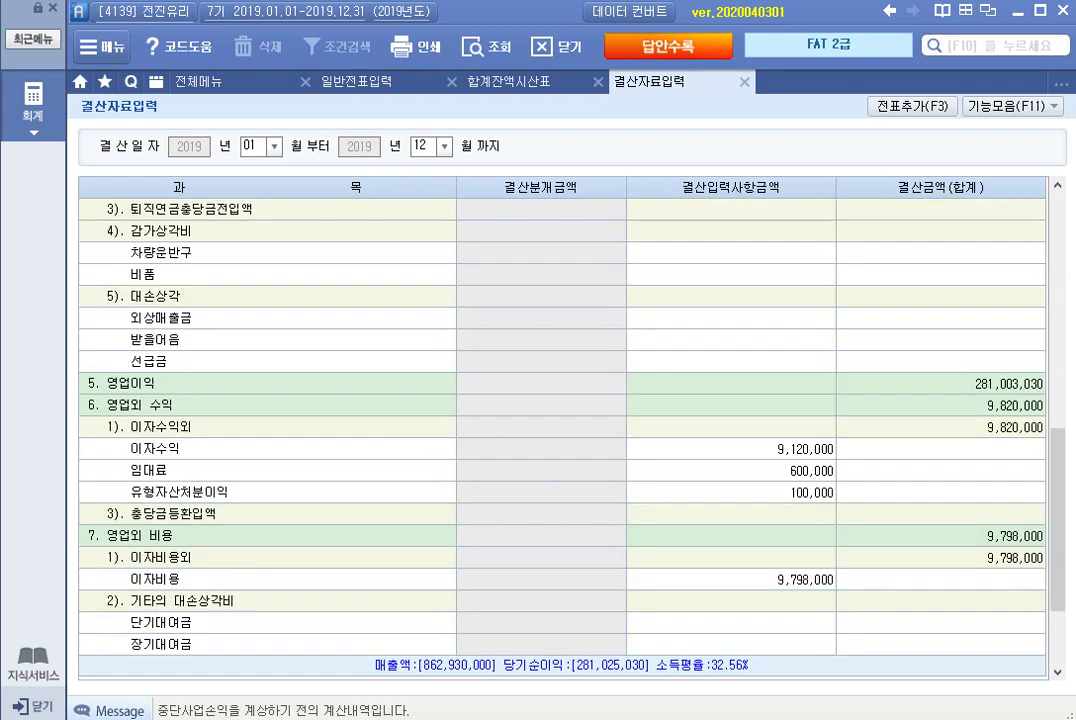
Enter 대손상각 amounts of 1,770,000 for 외상매출금 and 180,000 for 받을어음.
left_click(731, 317)
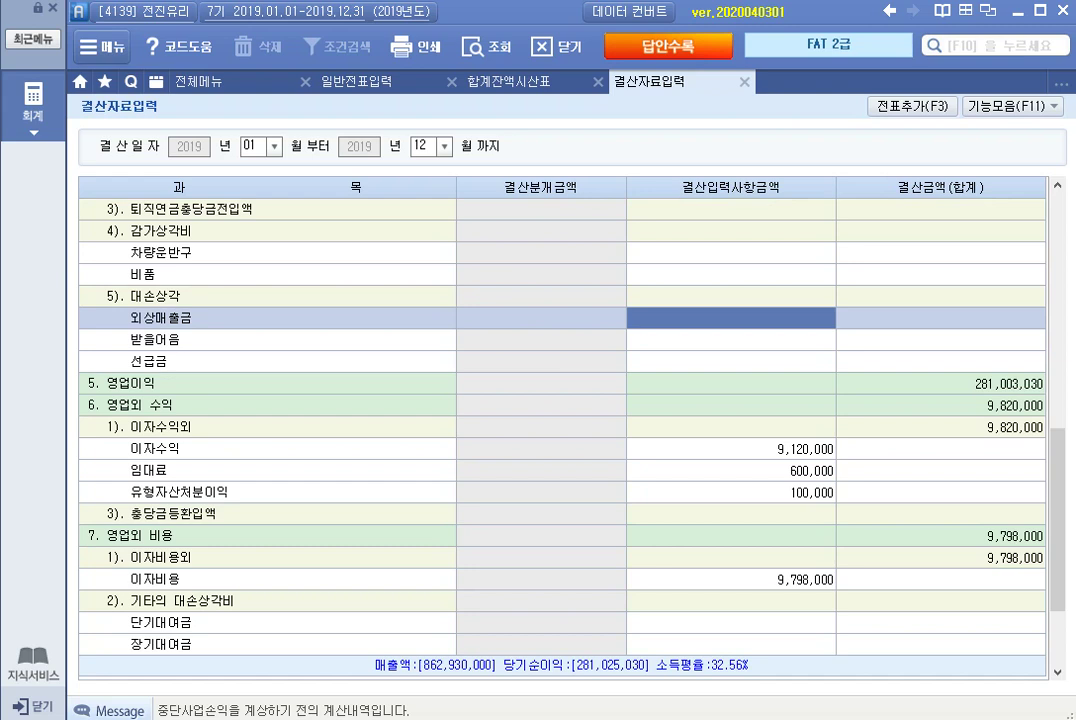
type("1770000")
key("Return")
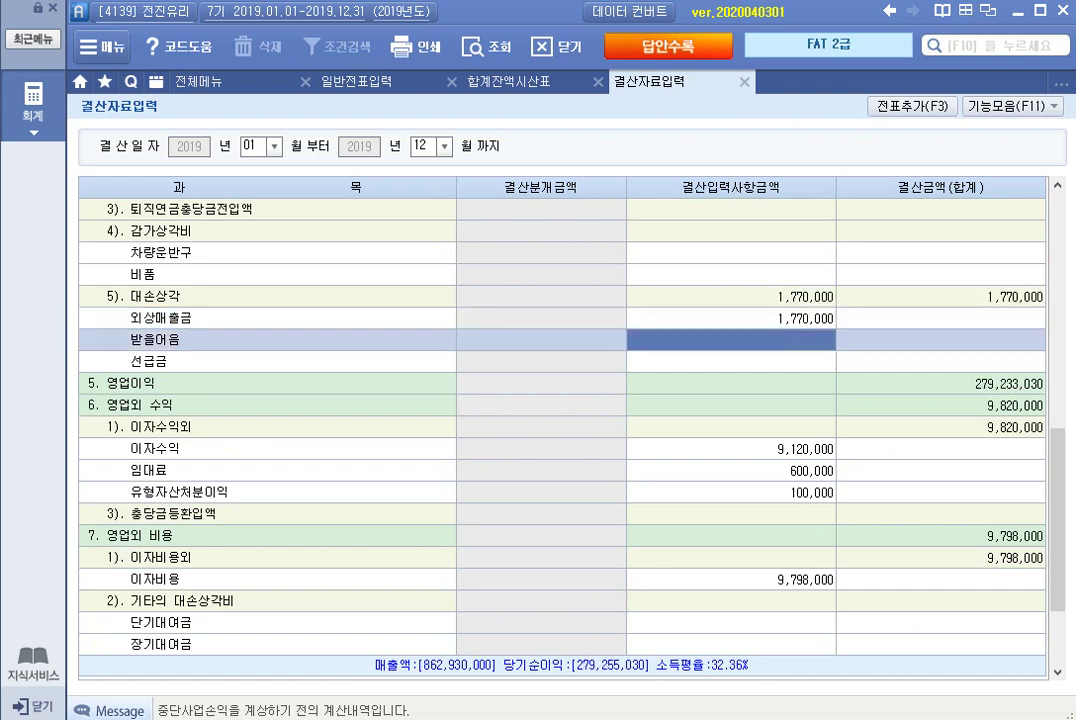
type("1800000")
key("Return")
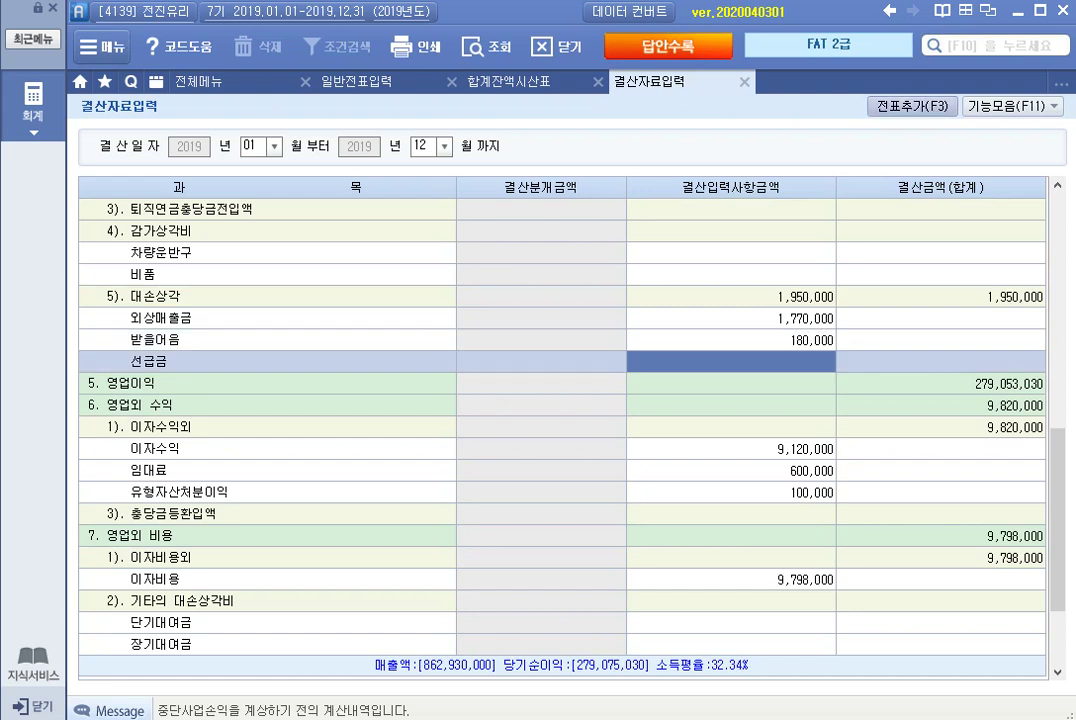
Post the closing entries to the general journal and close the closing-data screen.
key("F3")
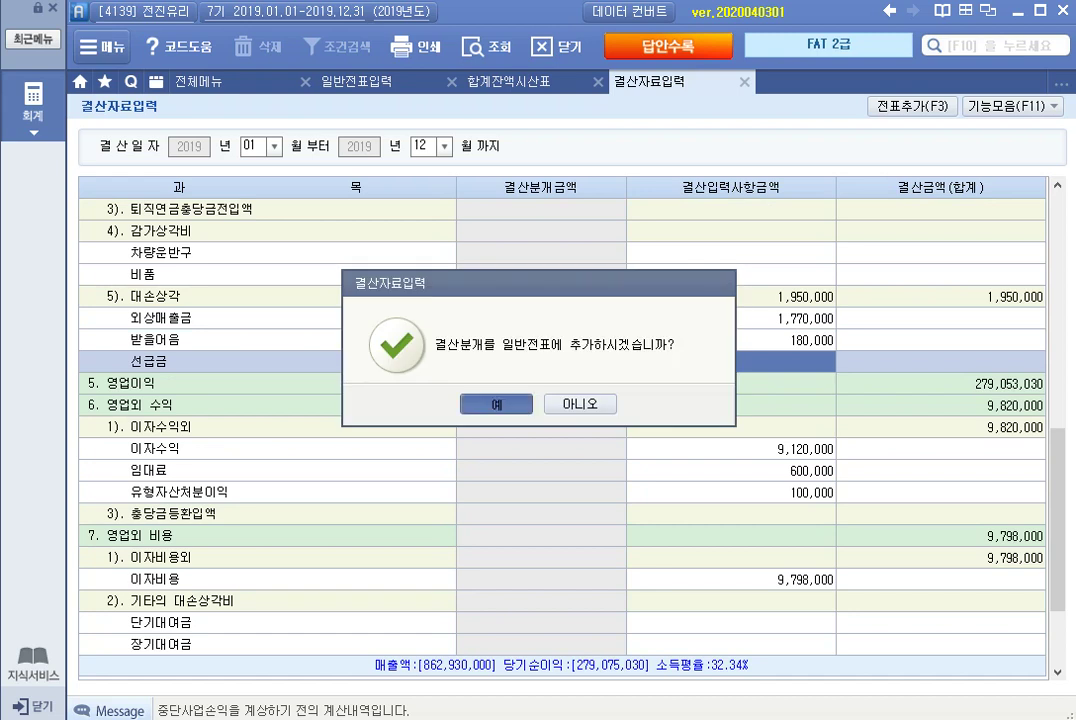
key("Return")
key("Return")
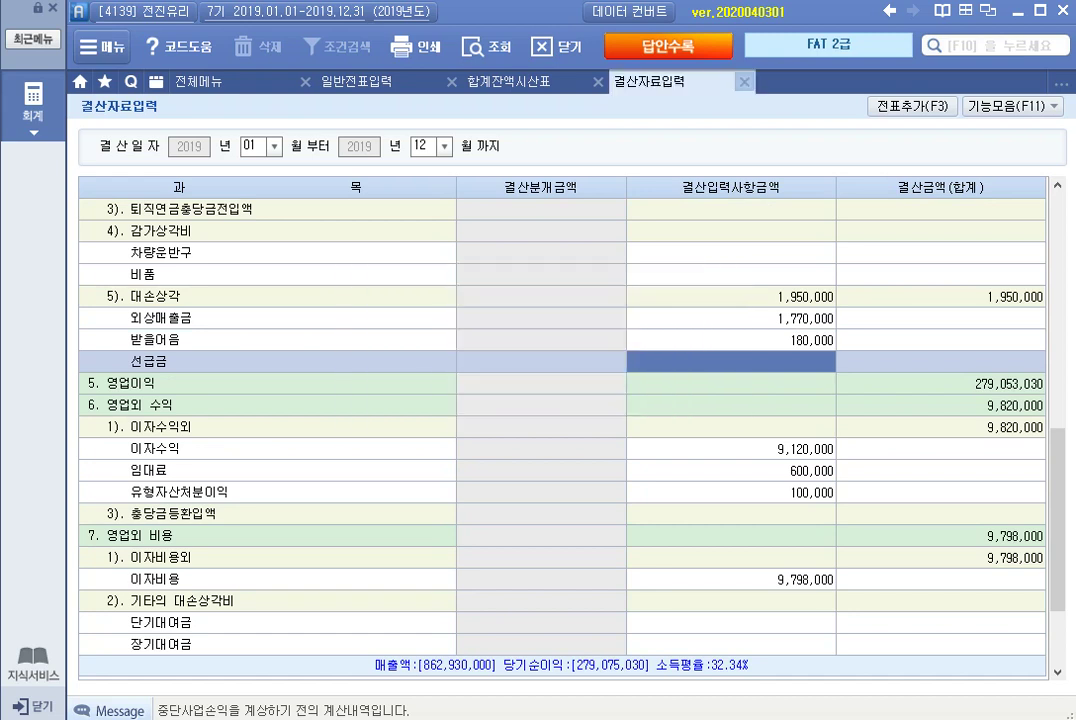
left_click(744, 81)
Close the trial balance, check the Dec 31 결차/결대 rows totalling 262,275,000, and close the journal.
left_click(598, 81)
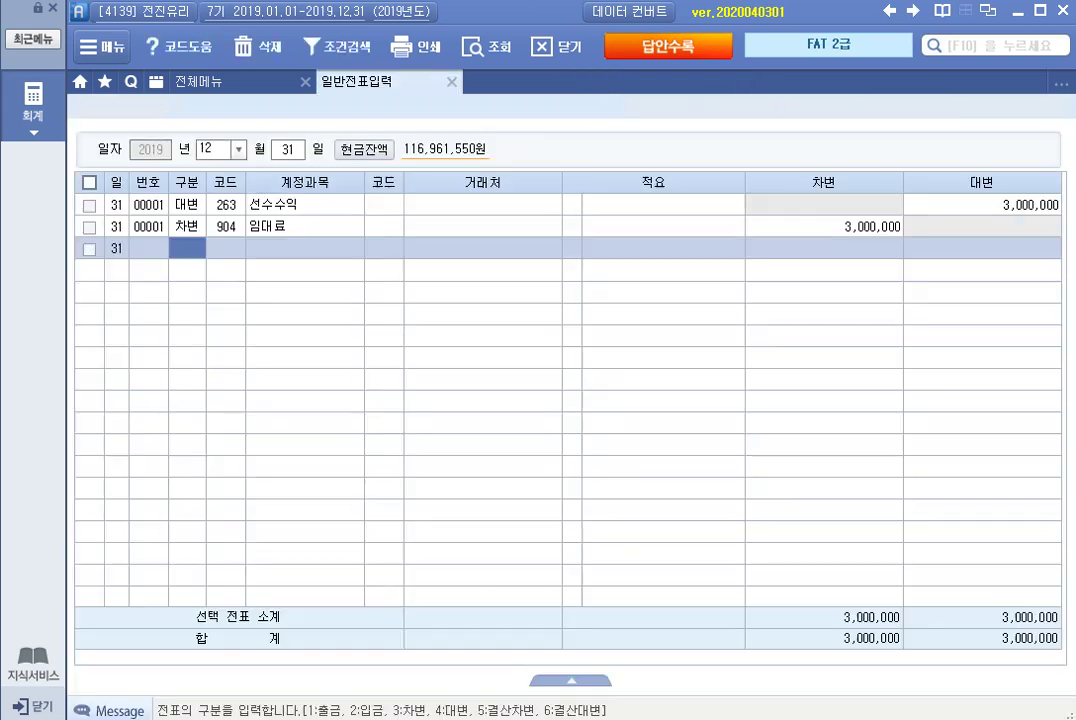
left_click(478, 46)
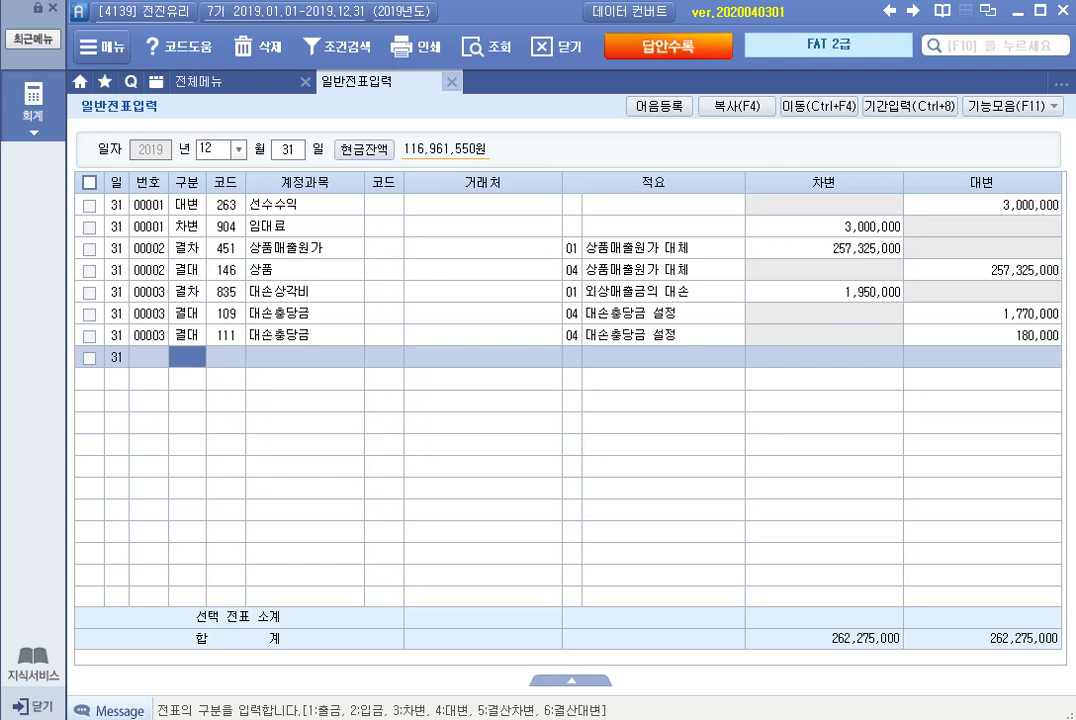
key("Escape")
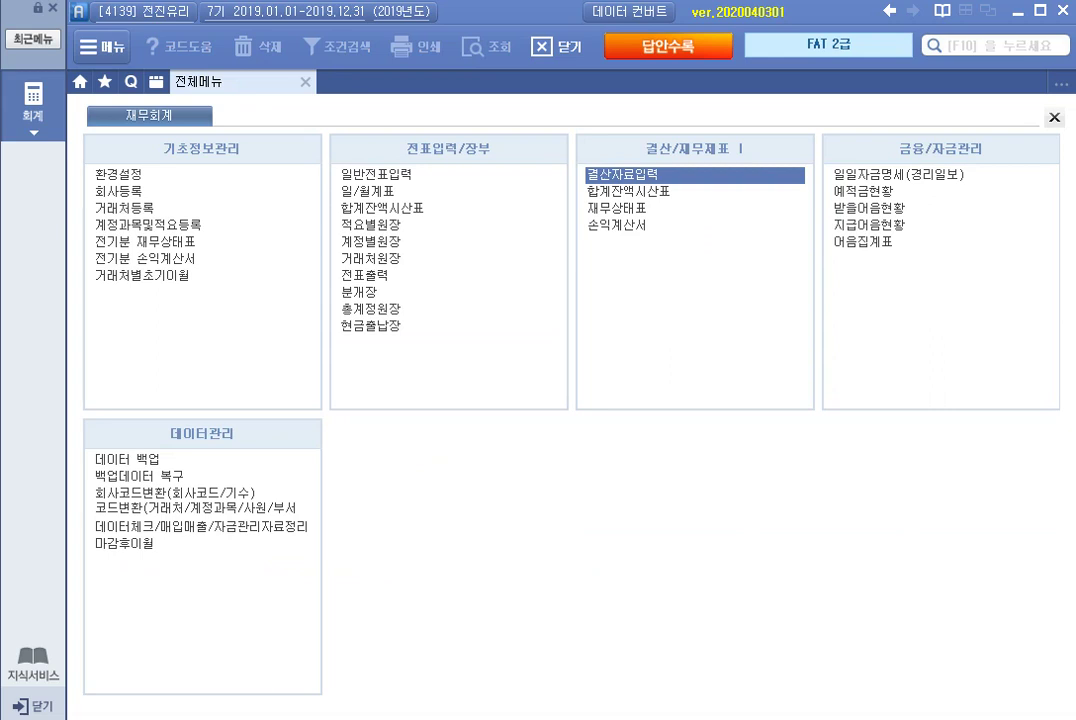
Show the June 2019 balance sheet in 제출용 format and check 매입채무 of 56,015,000.
left_click(616, 209)
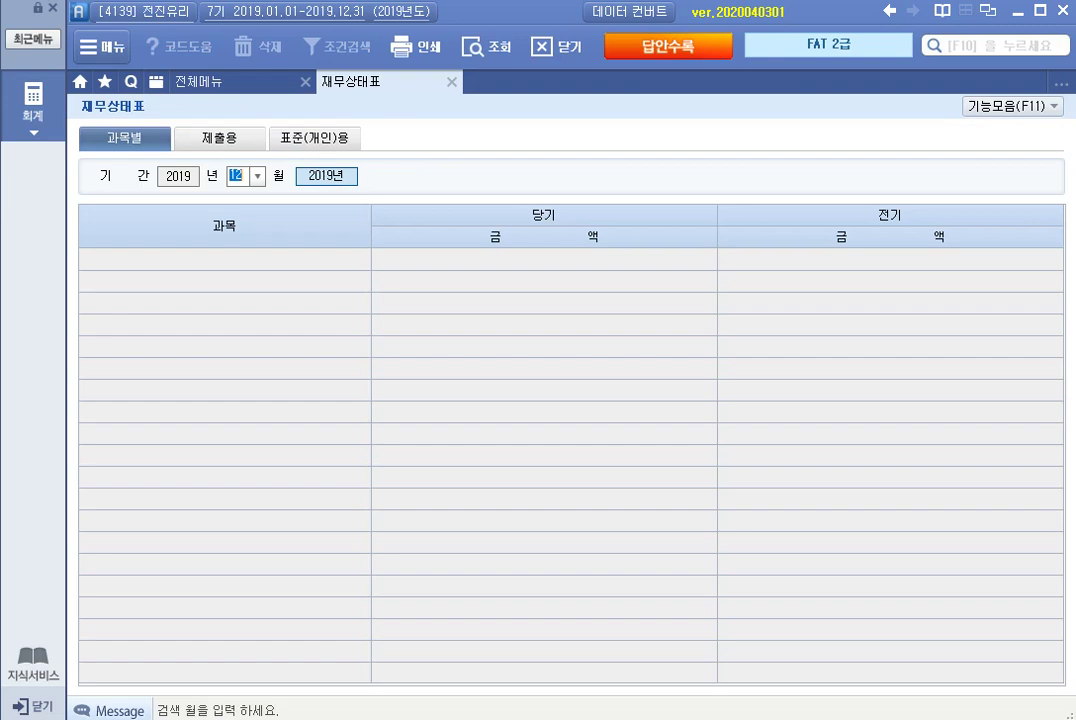
left_click(257, 175)
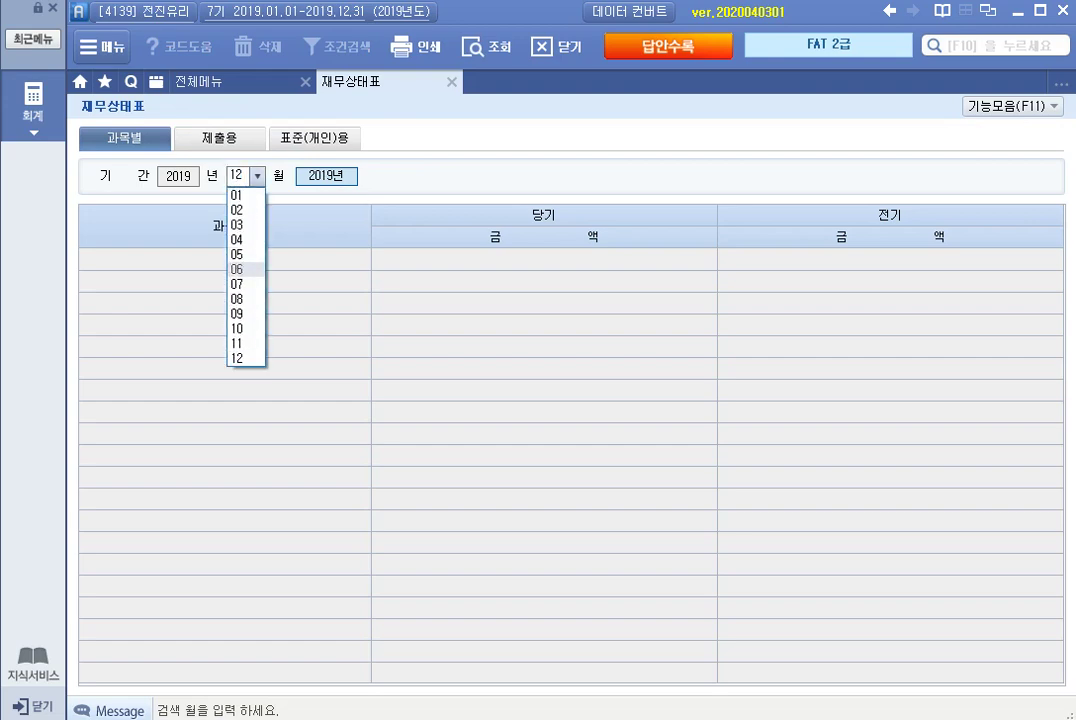
left_click(237, 269)
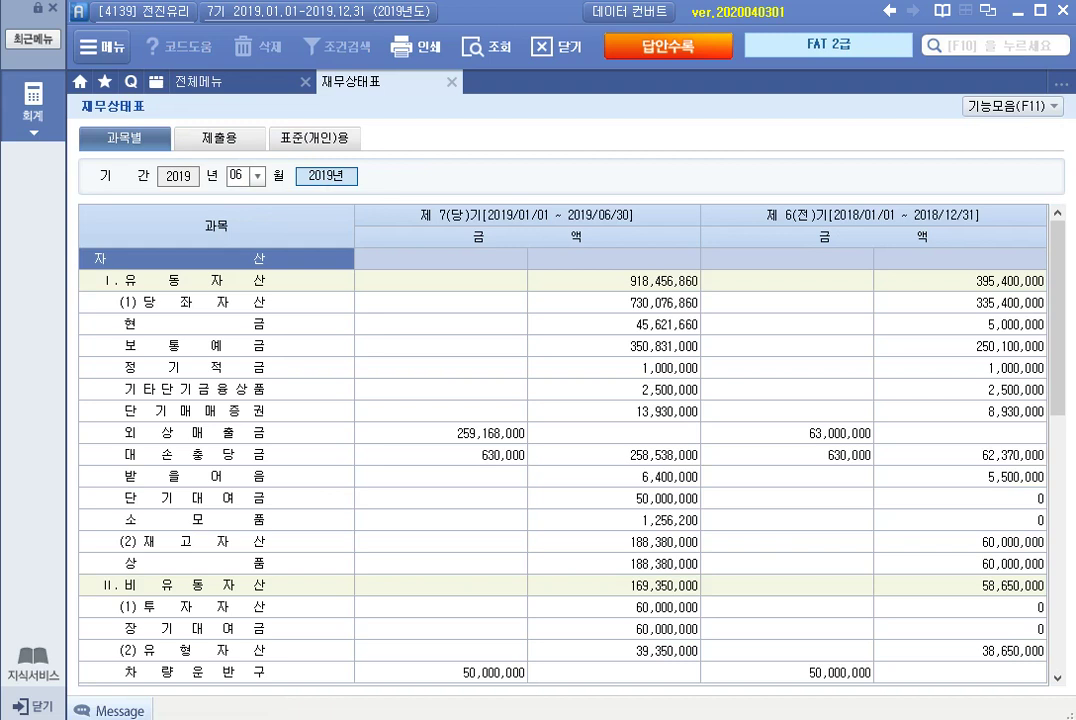
left_click(219, 138)
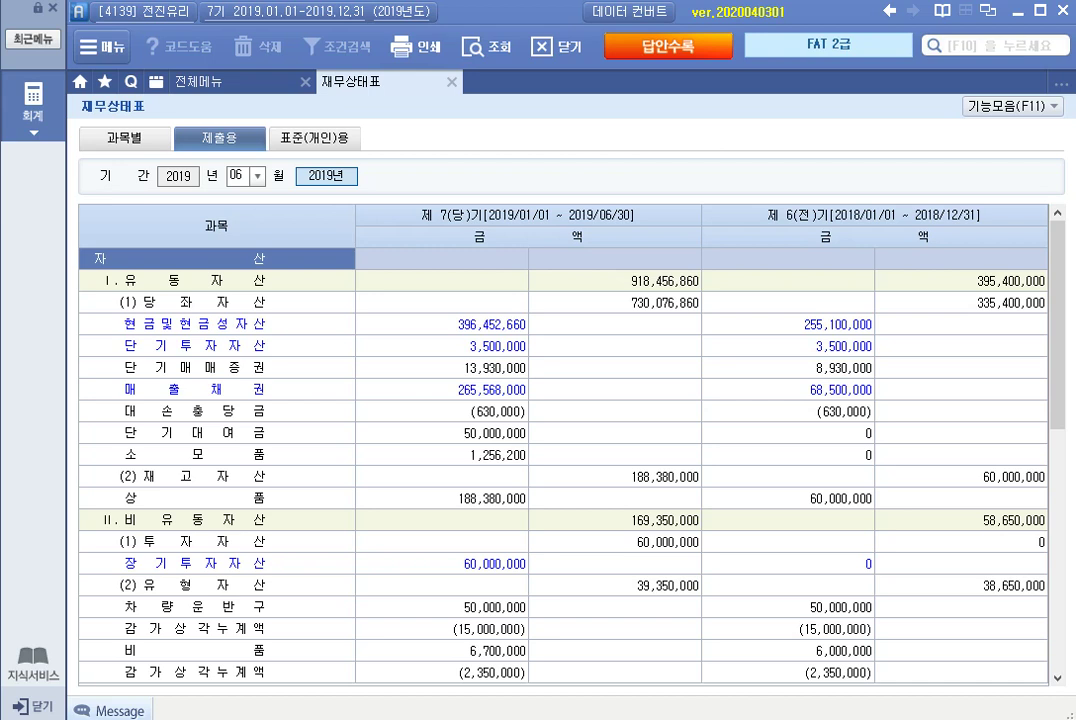
left_click(190, 345)
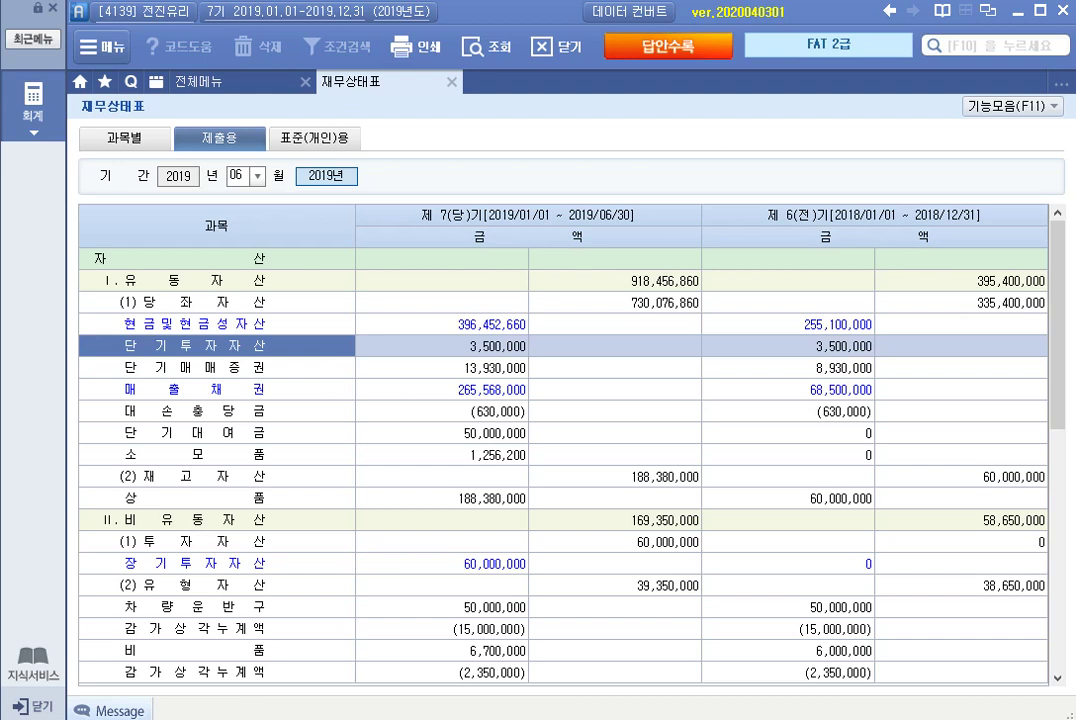
left_click(441, 563)
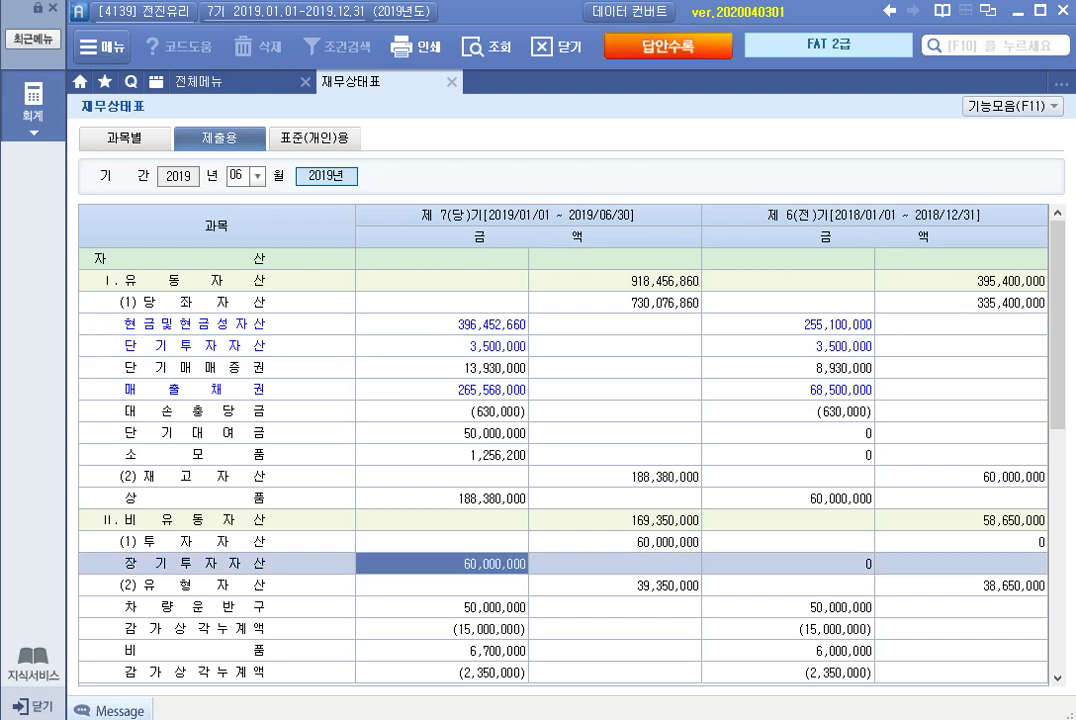
scroll(563, 465, "down", 6)
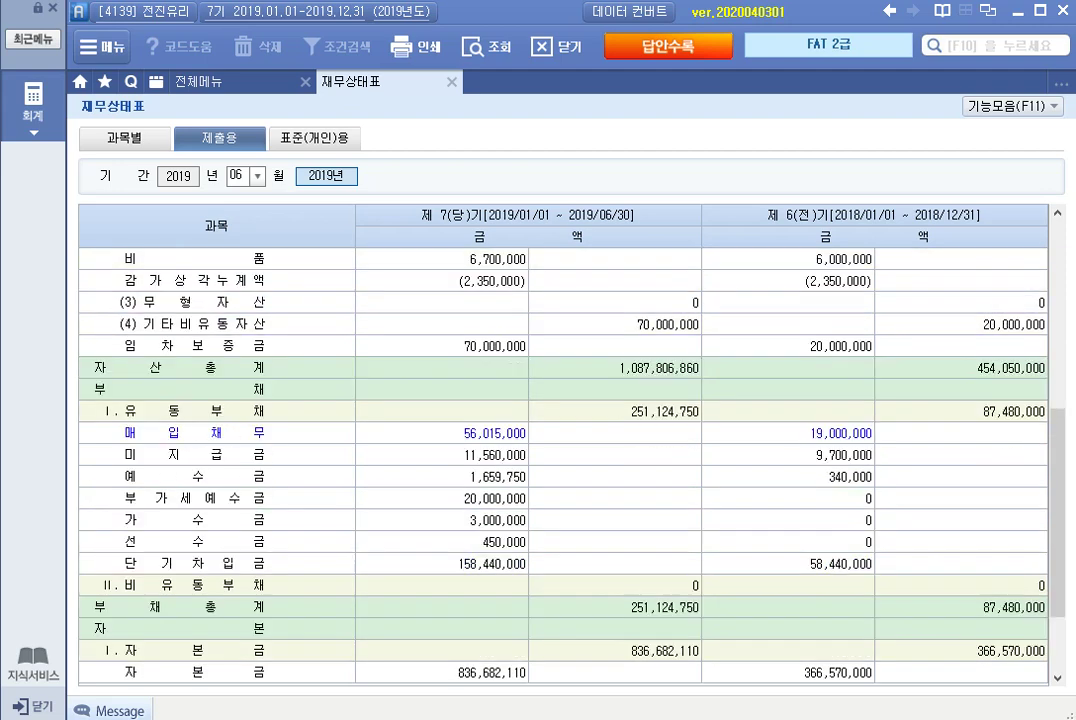
left_click(441, 433)
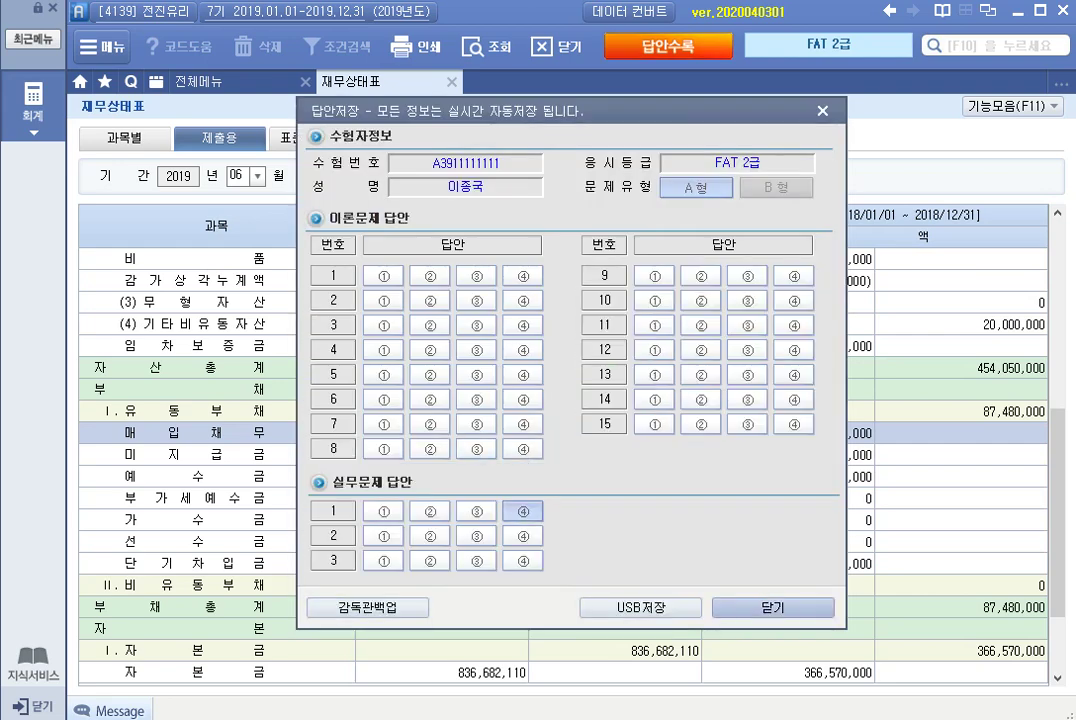
left_click(773, 607)
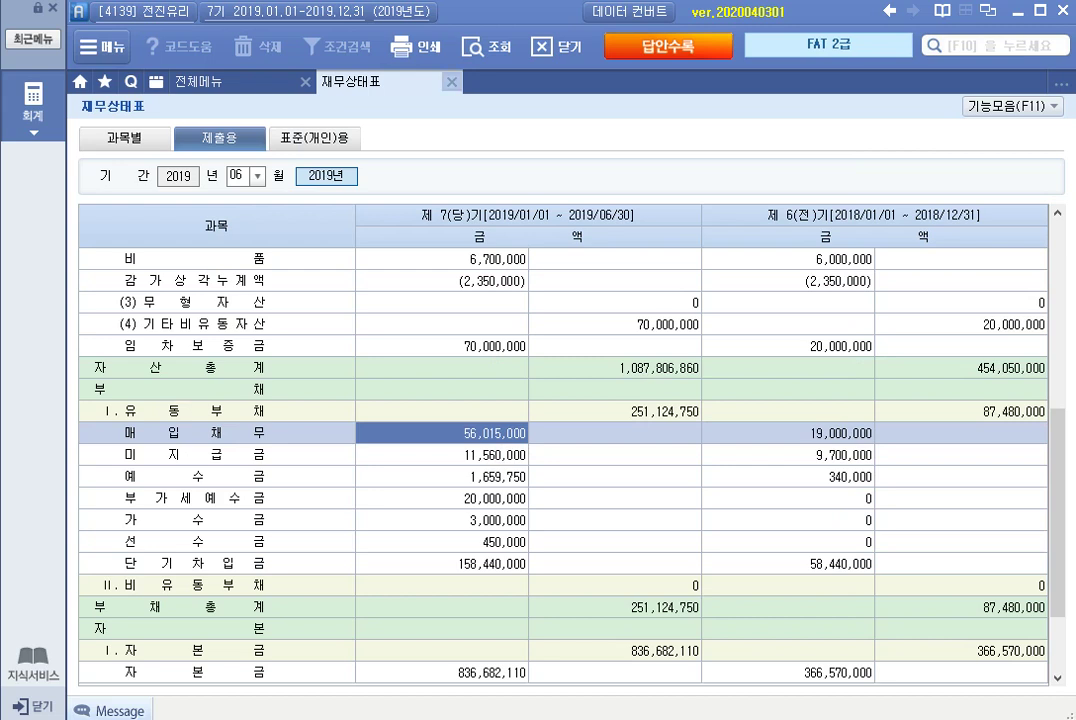
Query the January–June 월계표 and review the 판매관리비 total and 급여 amount.
key("Escape")
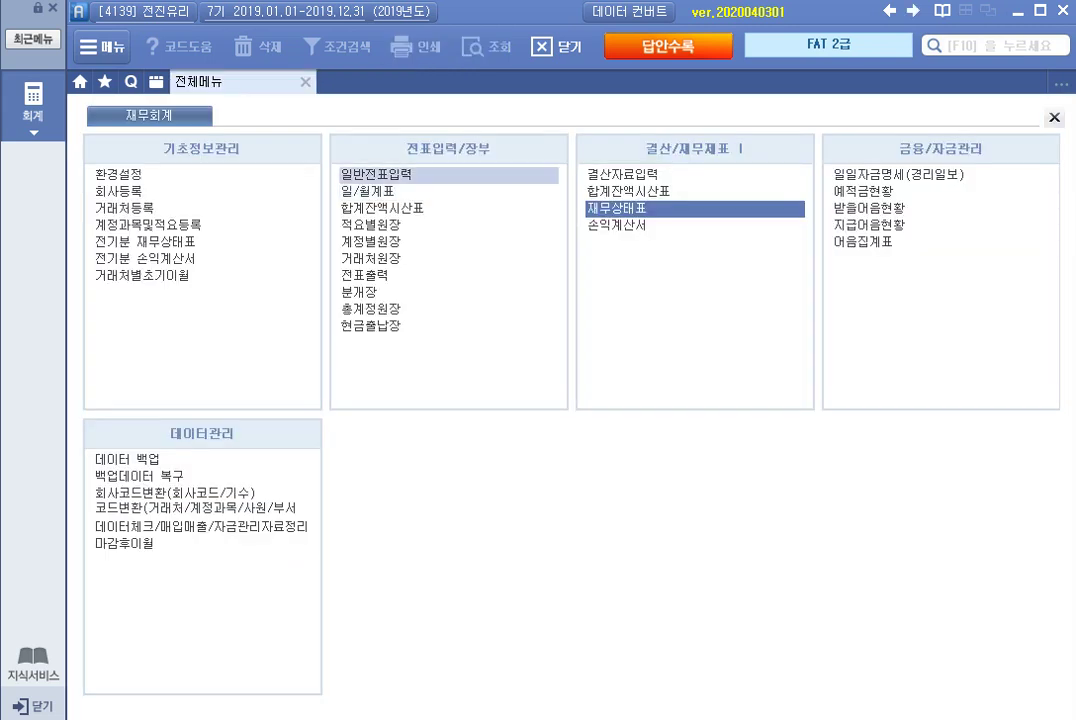
left_click(365, 191)
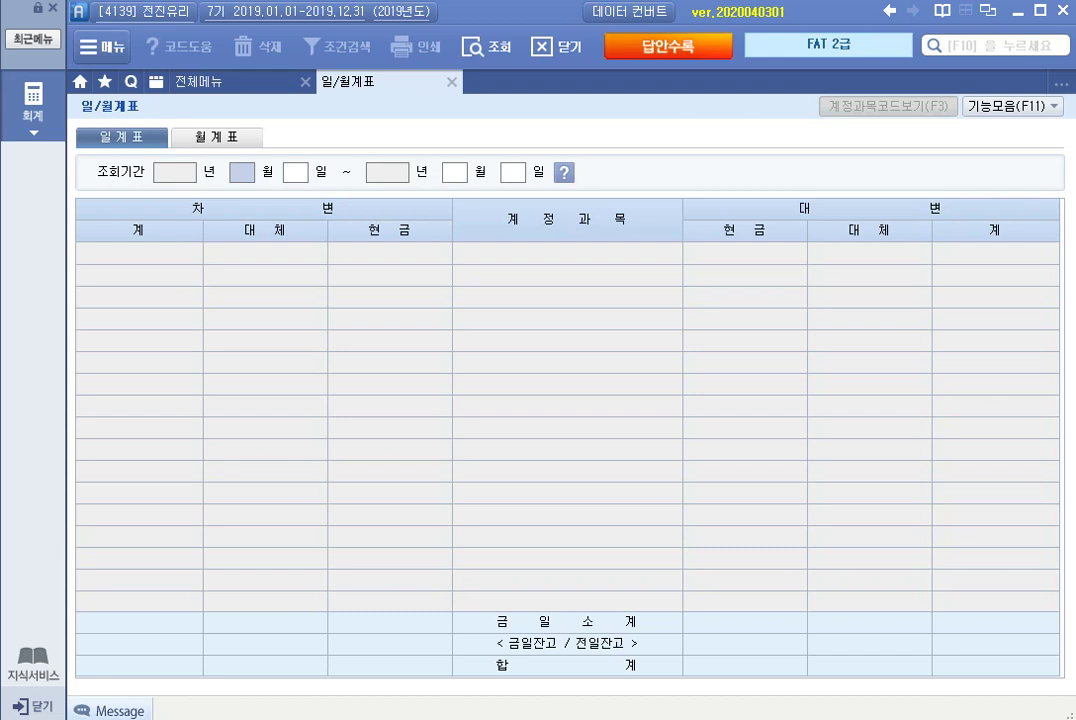
type("1")
key("Return")
key("Return")
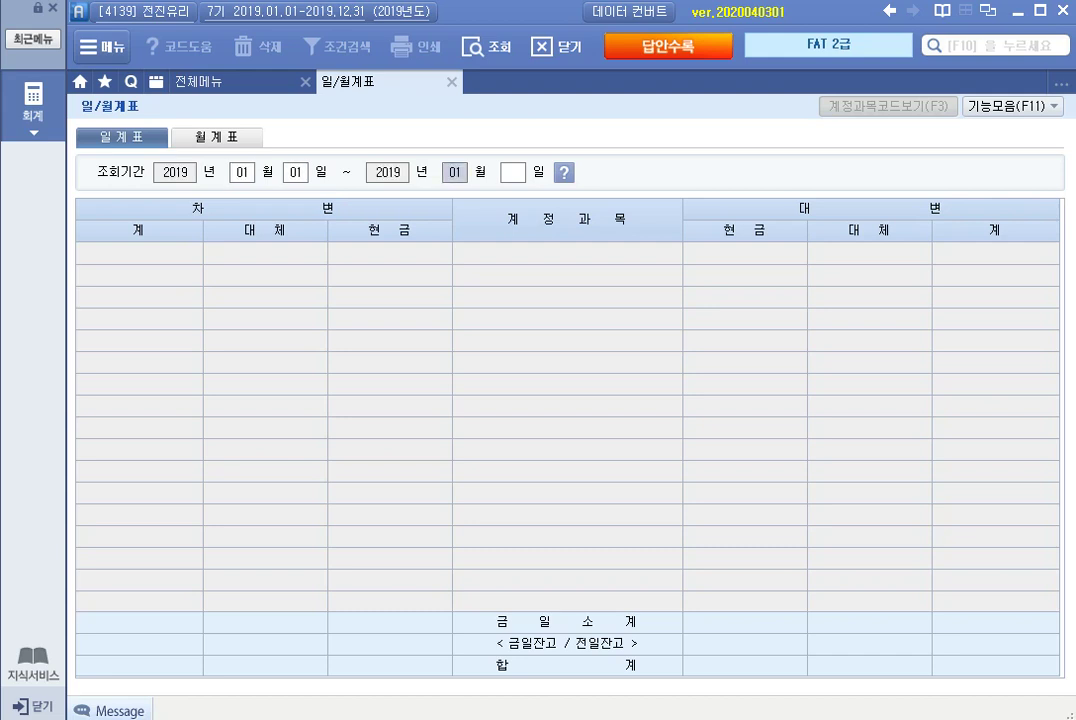
left_click(216, 137)
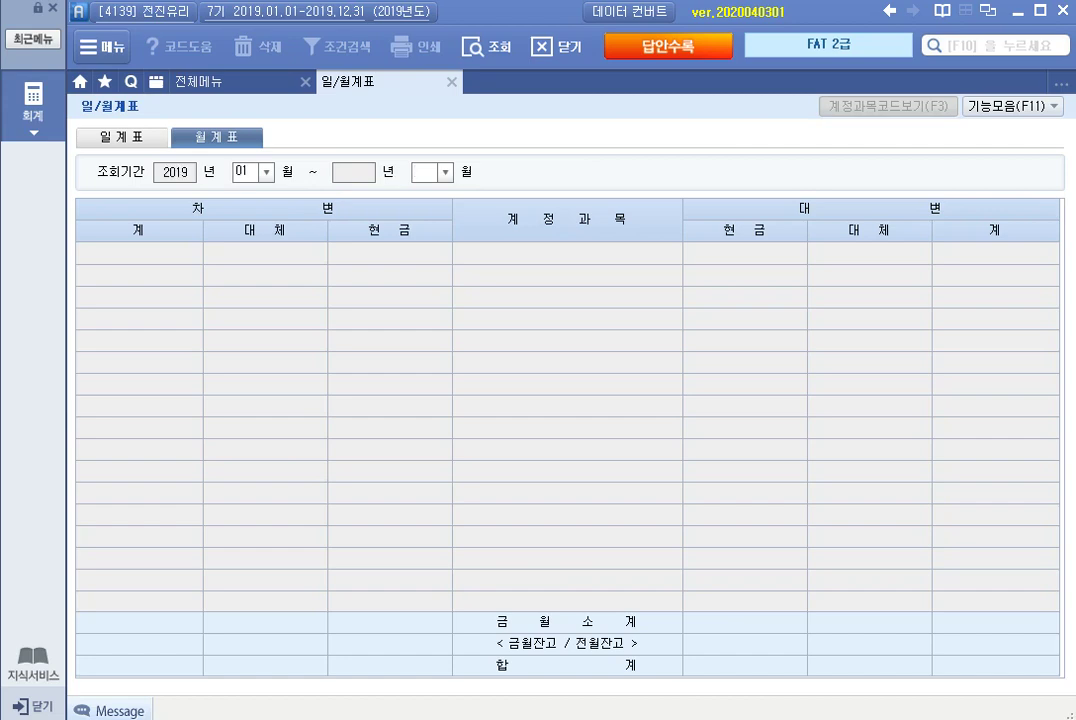
type("06")
key("Return")
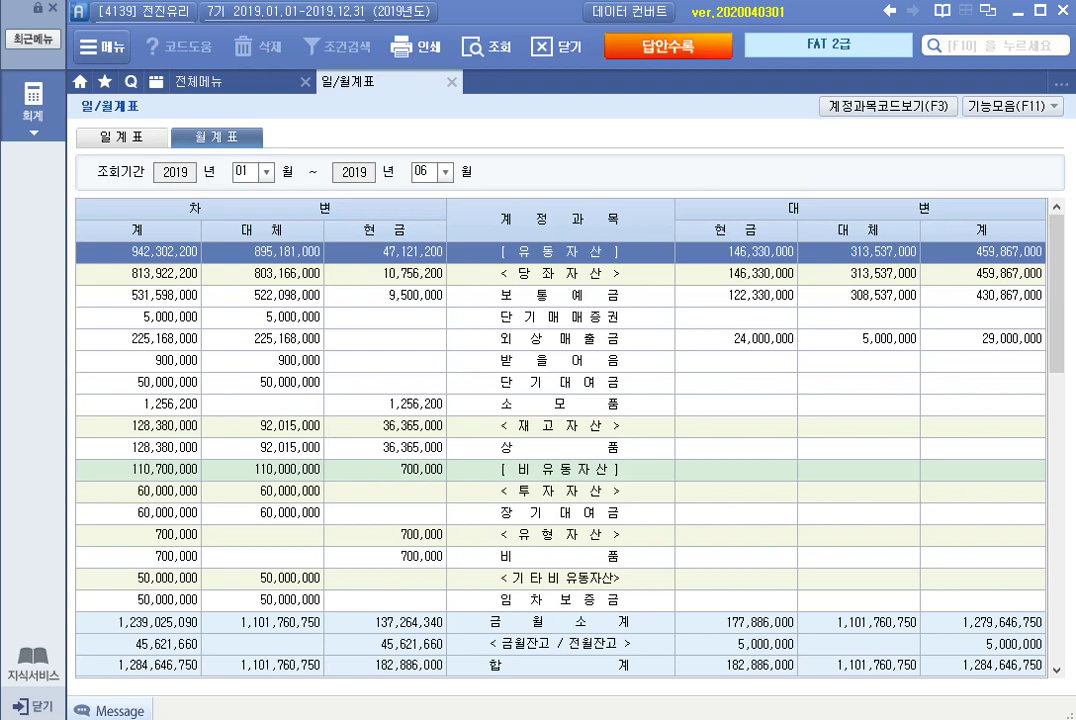
scroll(560, 430, "down", 10)
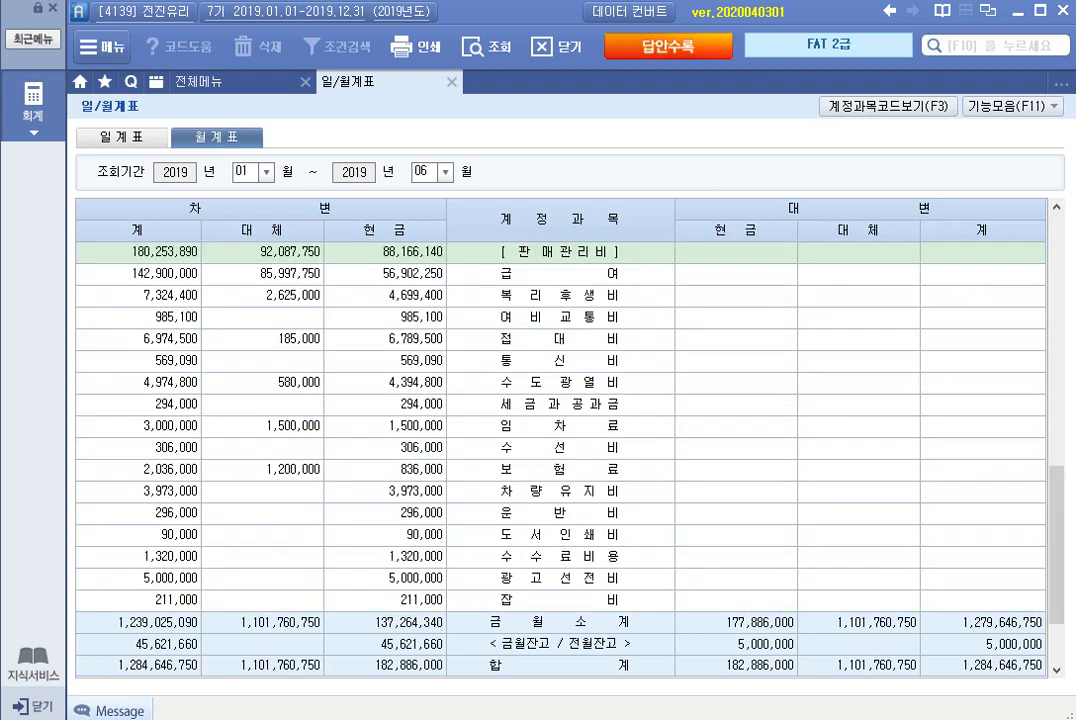
left_click(560, 252)
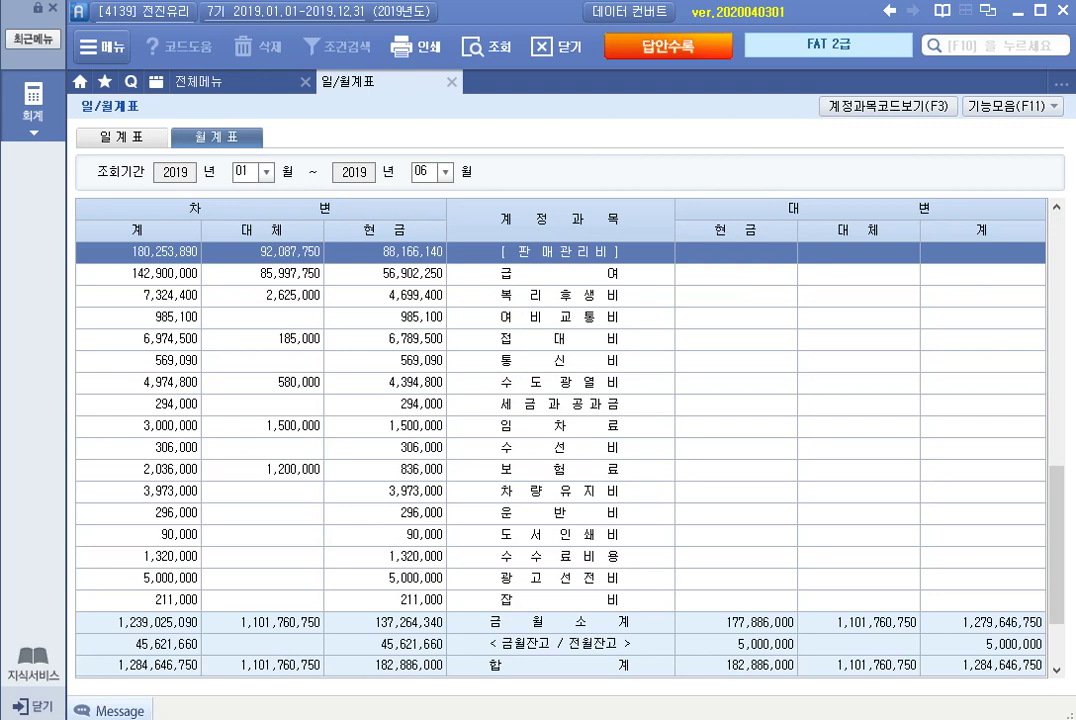
left_click(560, 274)
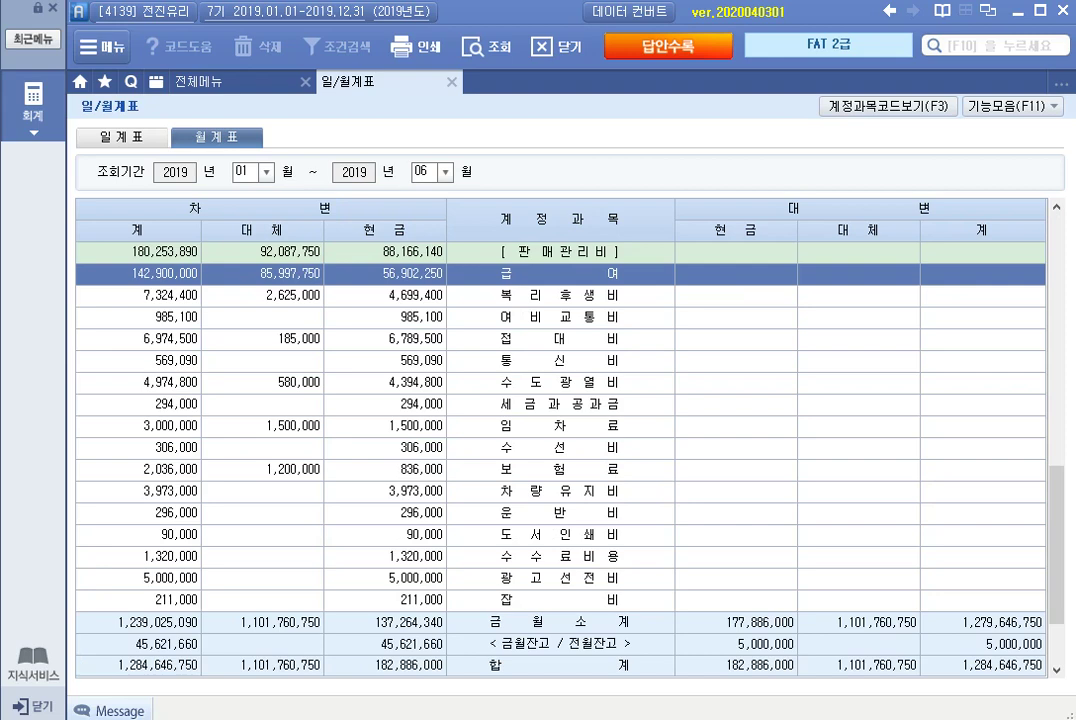
Save answers ④ for 실무 1 and ① for 실무 2 in 답안수록, then return to the full menu.
left_click(668, 46)
left_click(523, 511)
left_click(383, 536)
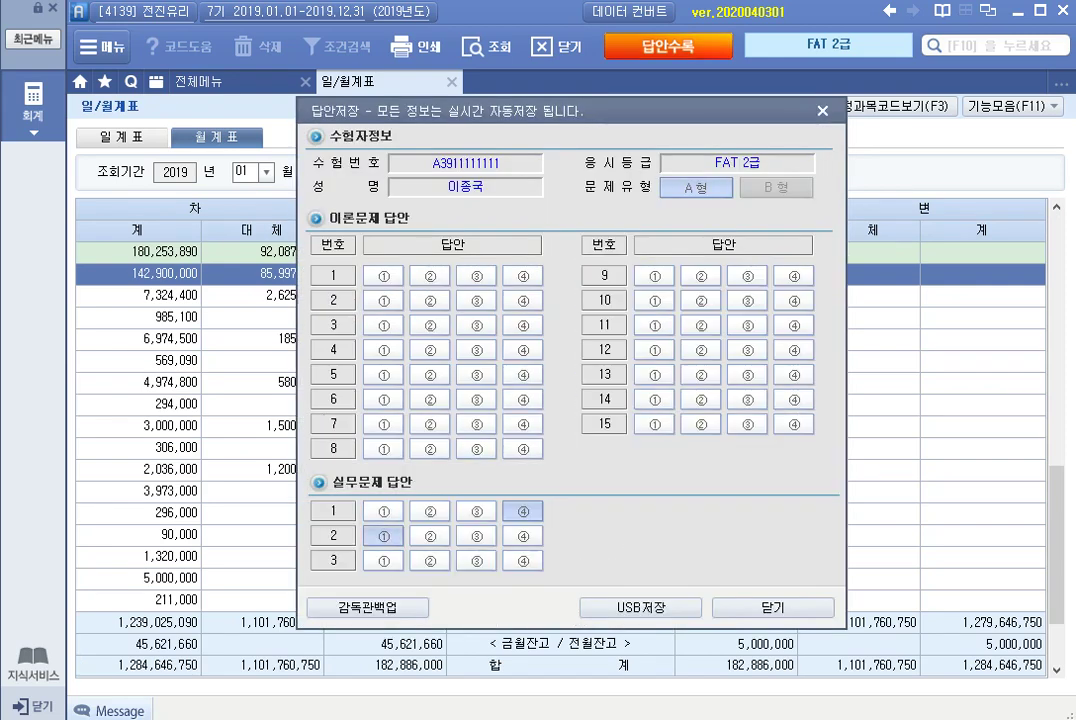
left_click(773, 607)
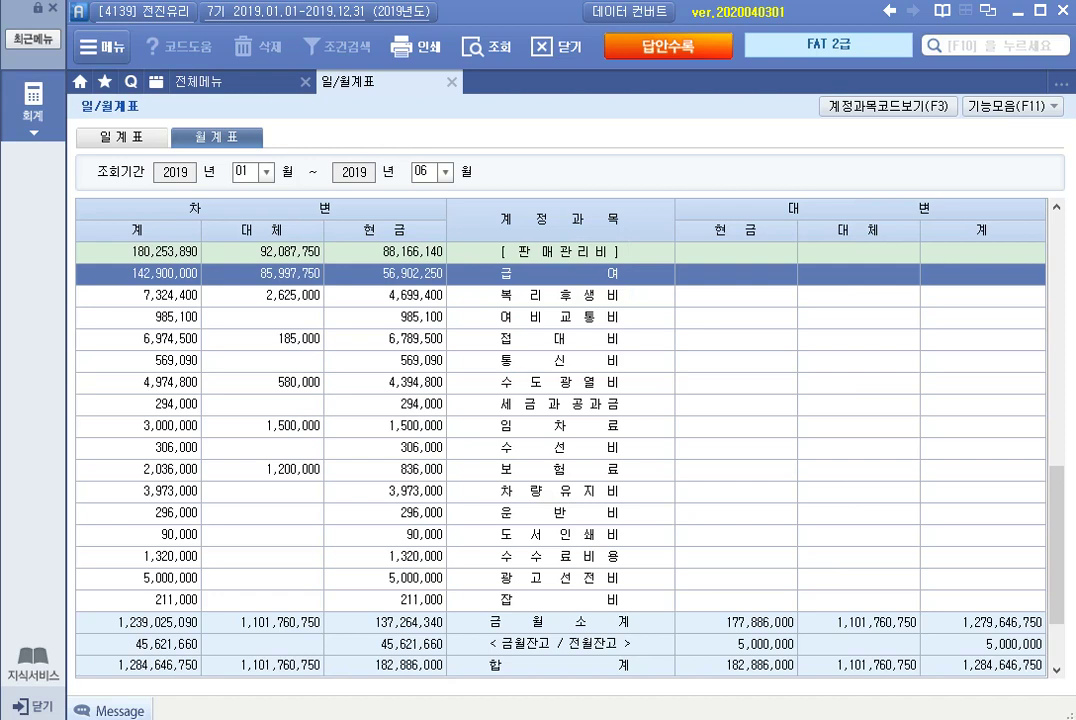
left_click(200, 81)
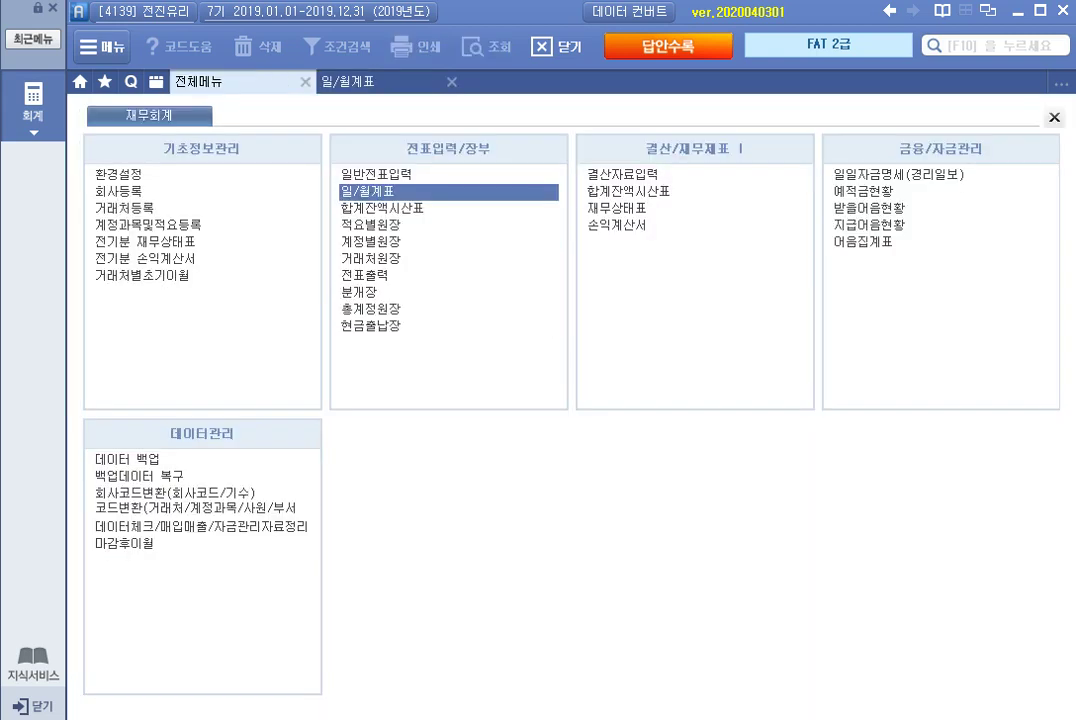
Open 받을어음현황 and set the query to 2.월별 based on 1.만기일.
left_click(869, 207)
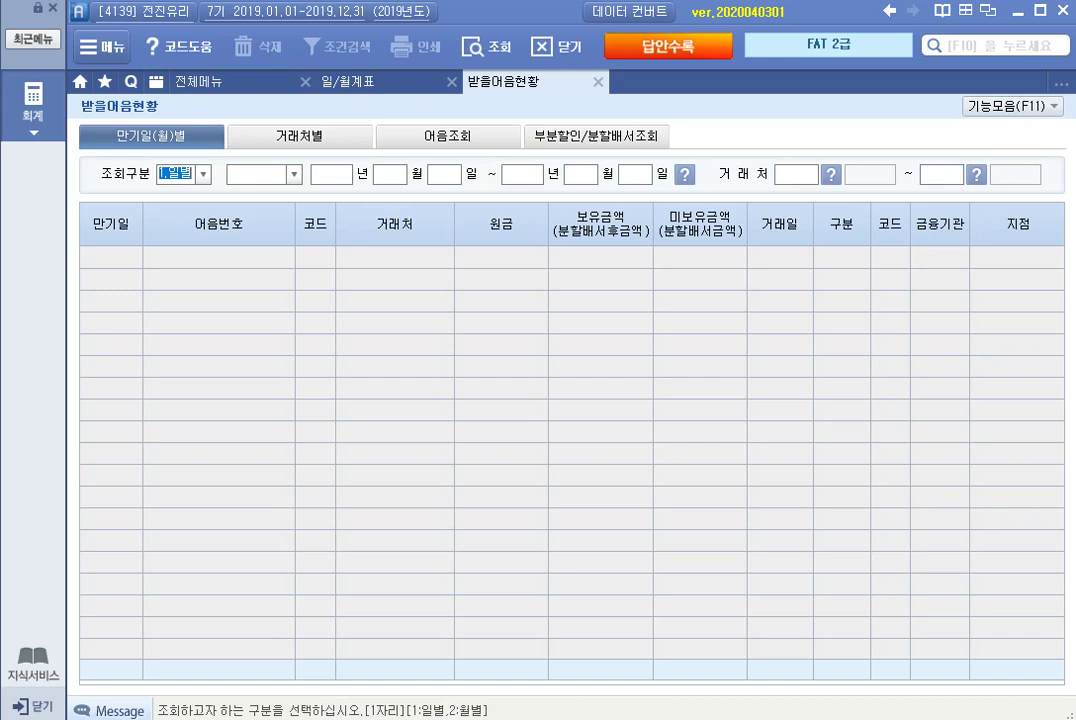
key("alt+Down")
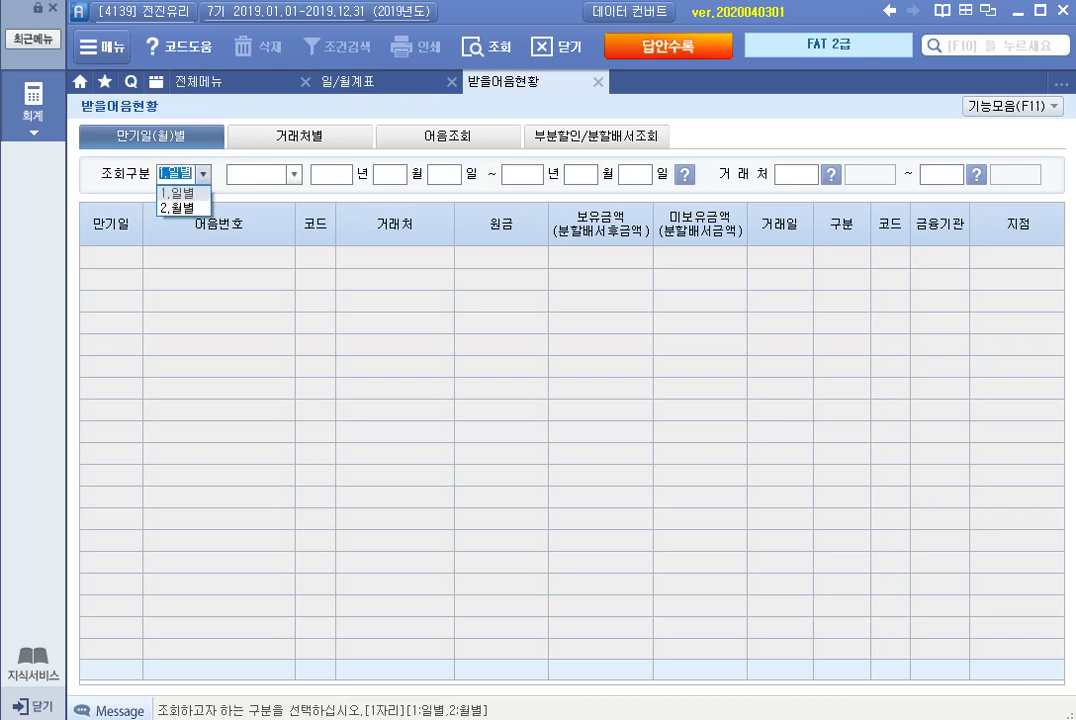
key("Down")
key("Return")
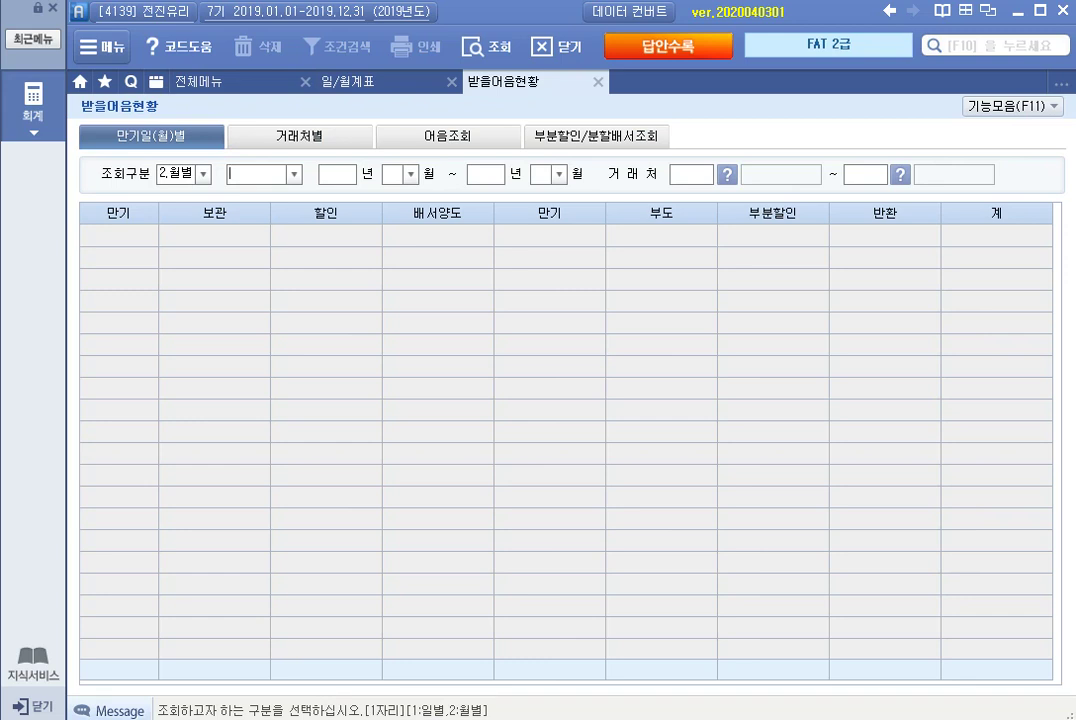
type("019")
key("BackSpace")
key("BackSpace")
key("BackSpace")
key("shift+Tab")
key("1")
key("Return")
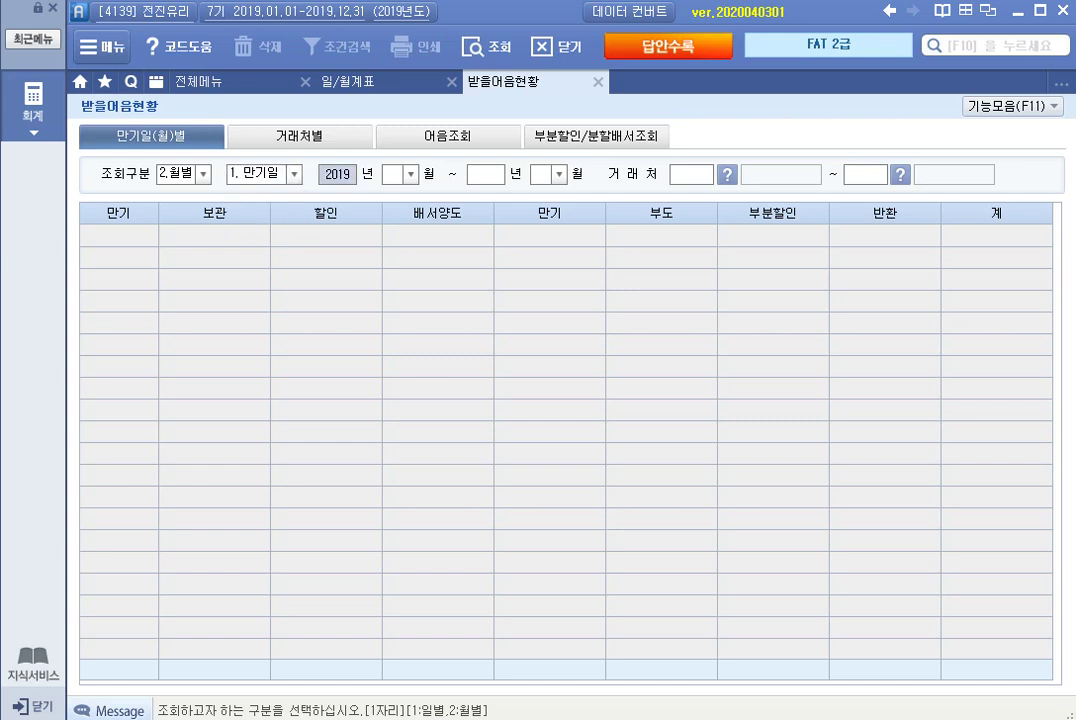
Query maturities from 2019/05 to 2019/05 for all customers and check the 5,500,000 held.
key("Return")
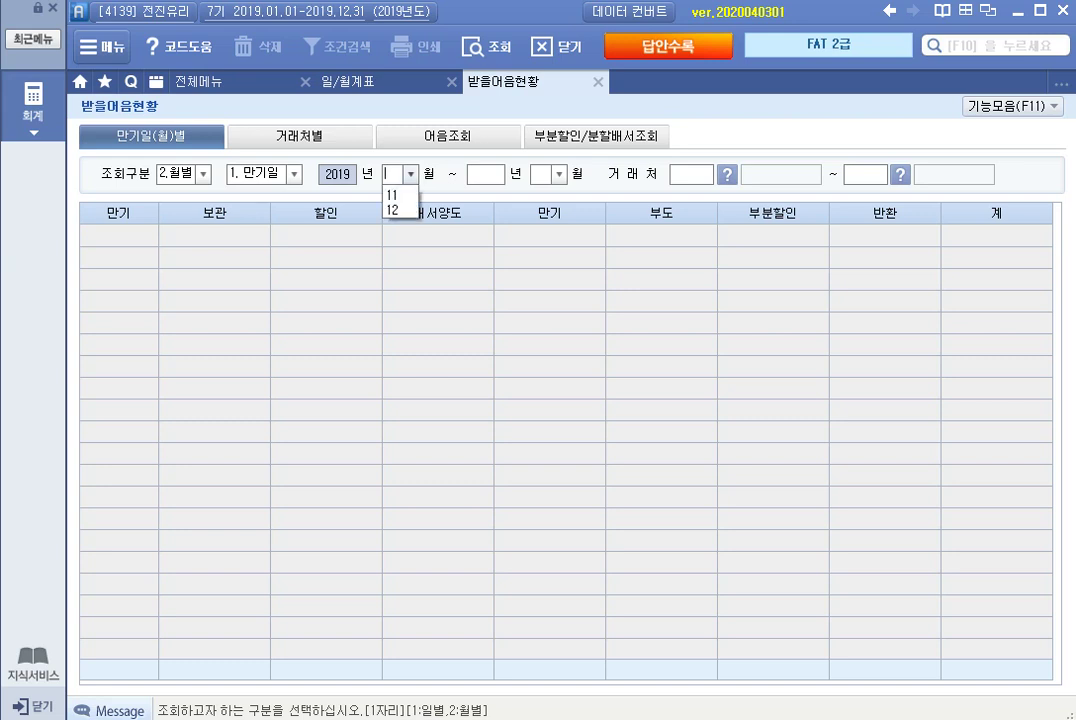
type("05")
key("Return")
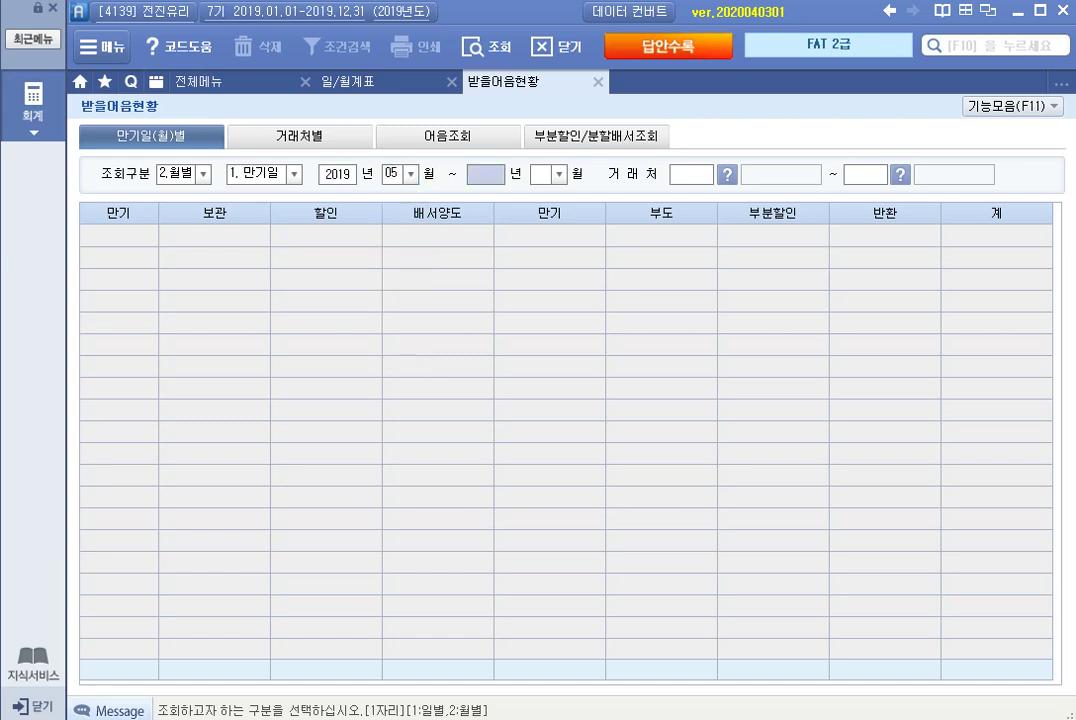
type("2019")
key("Return")
type("05")
key("Return")
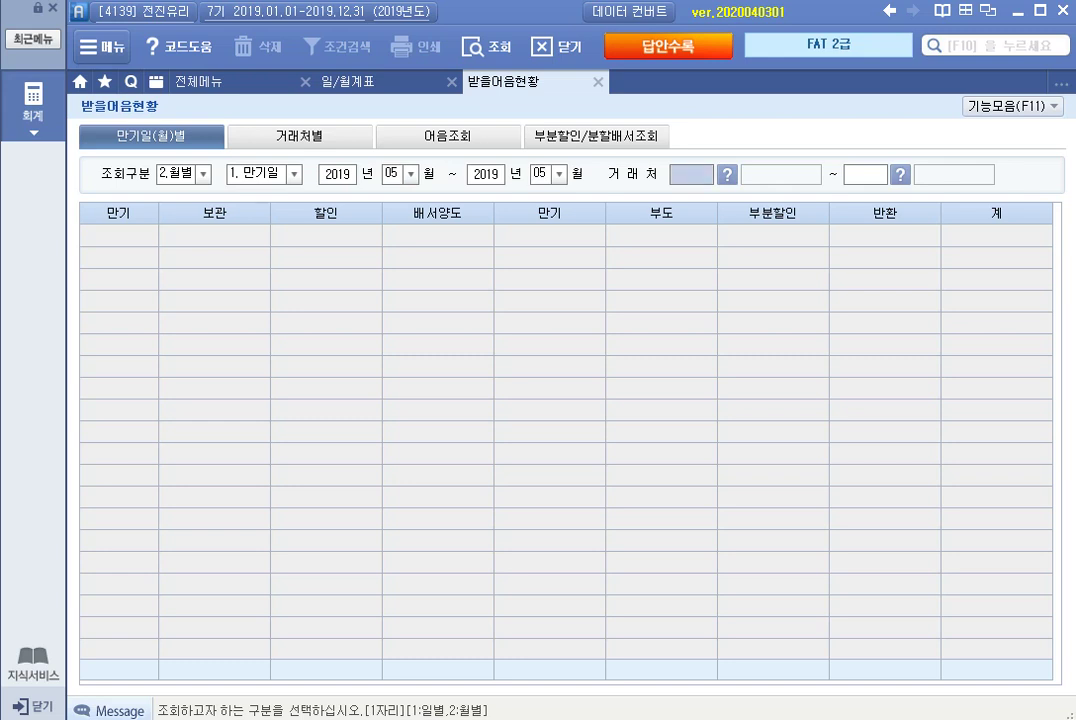
key("Return")
key("Return")
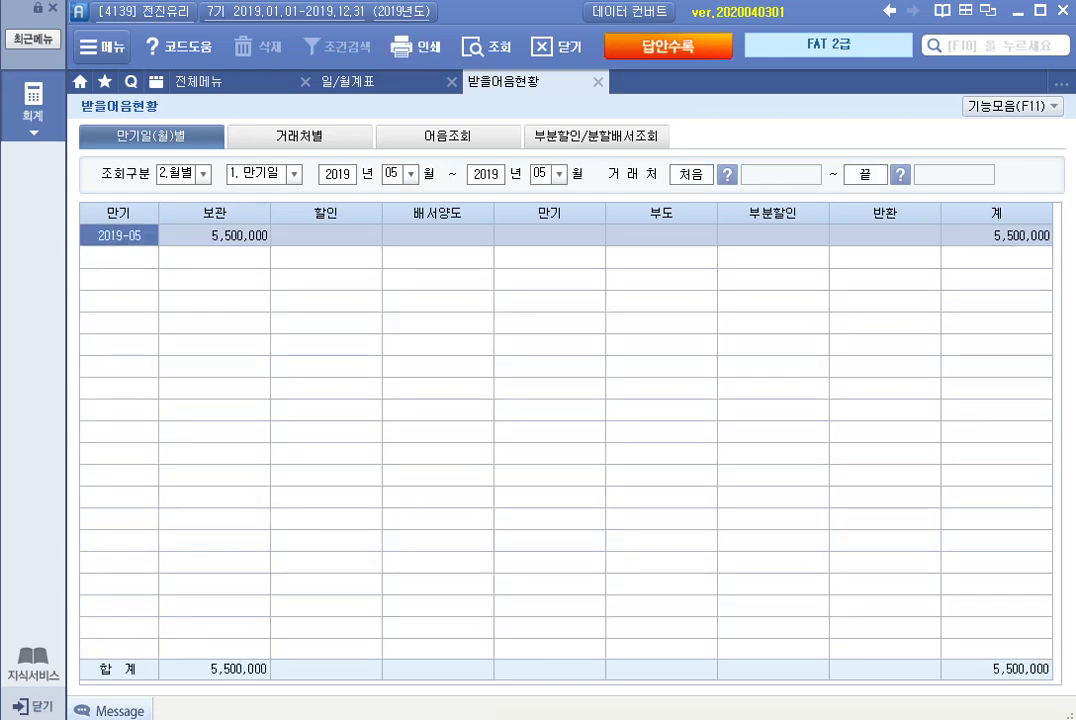
left_click(215, 235)
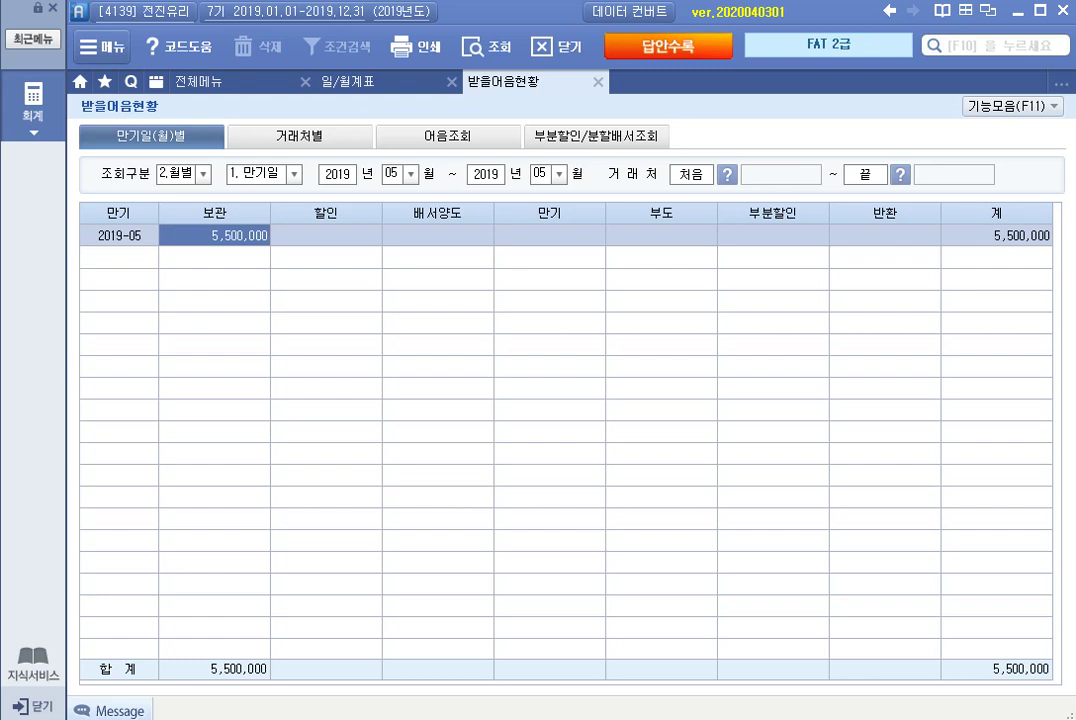
left_click(300, 136)
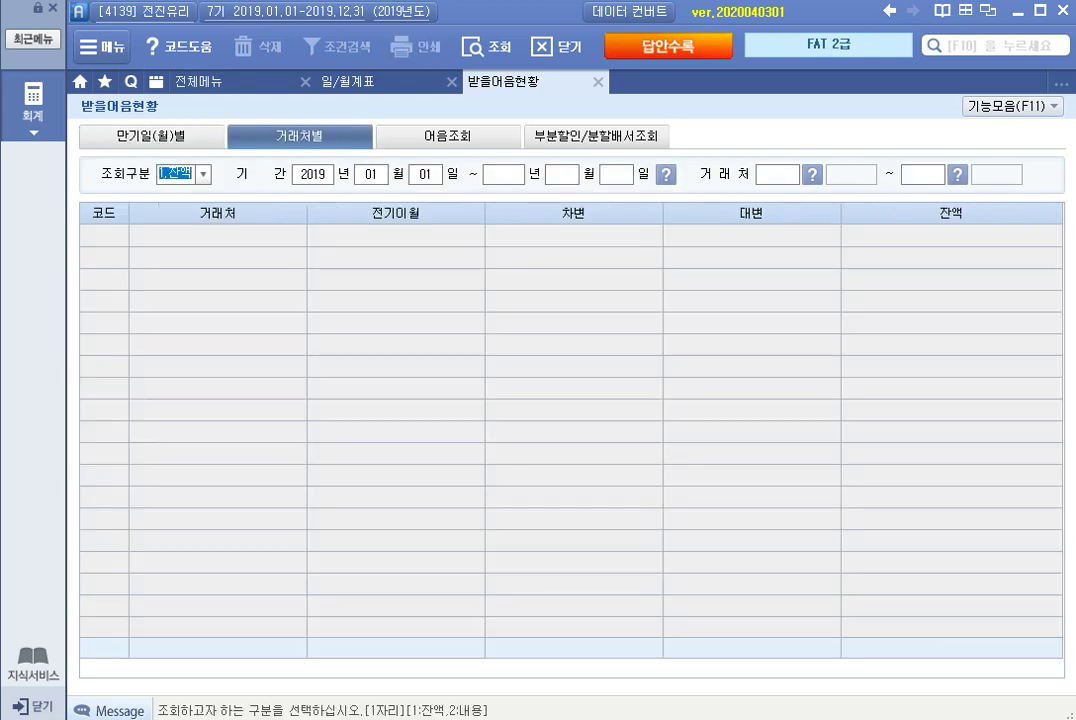
Set the by-customer period to 2019-05-01 through 2019-05-31 and run the query.
key("Return")
key("Return")
type("05")
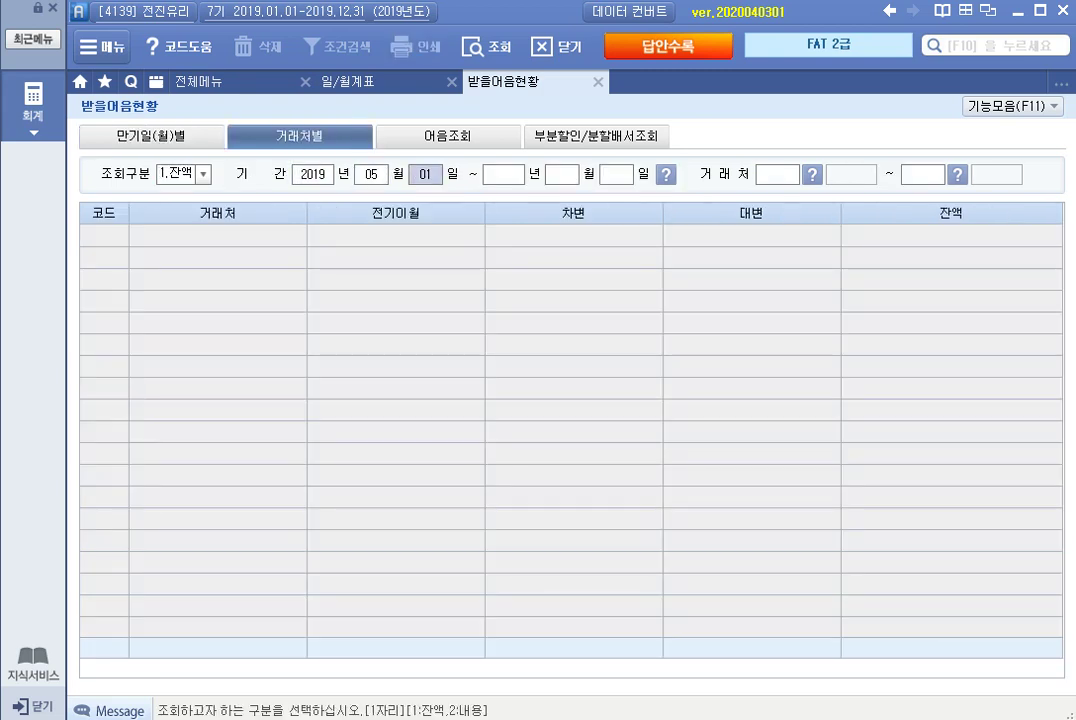
key("Return")
type("20")
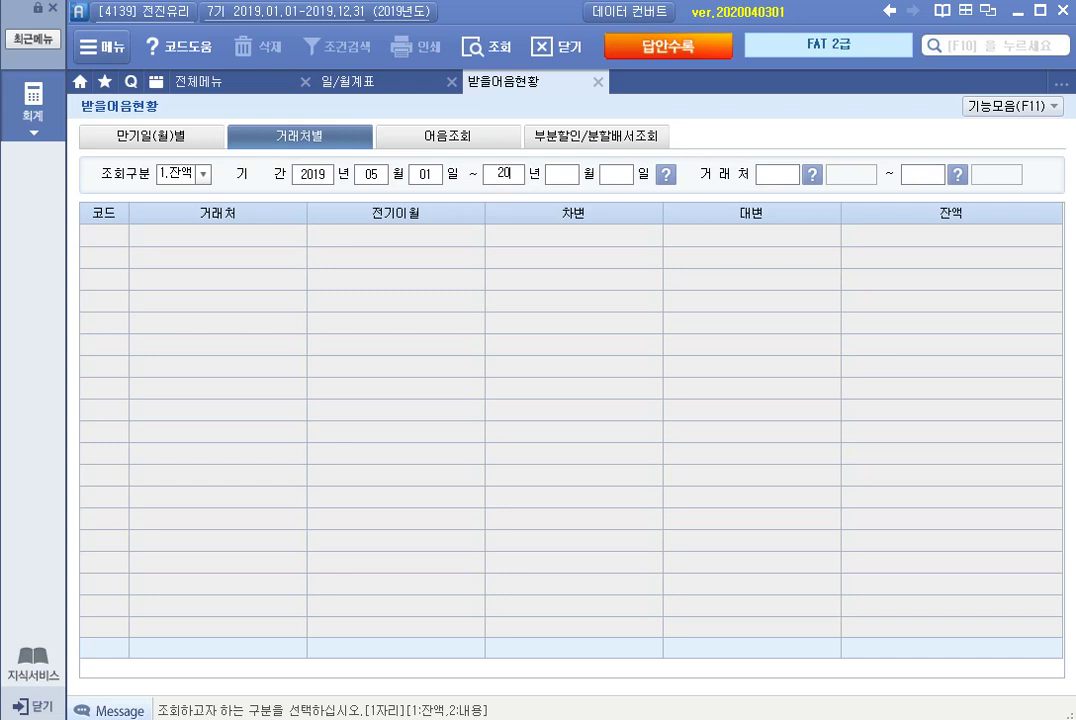
type("19 년 05 월 ")
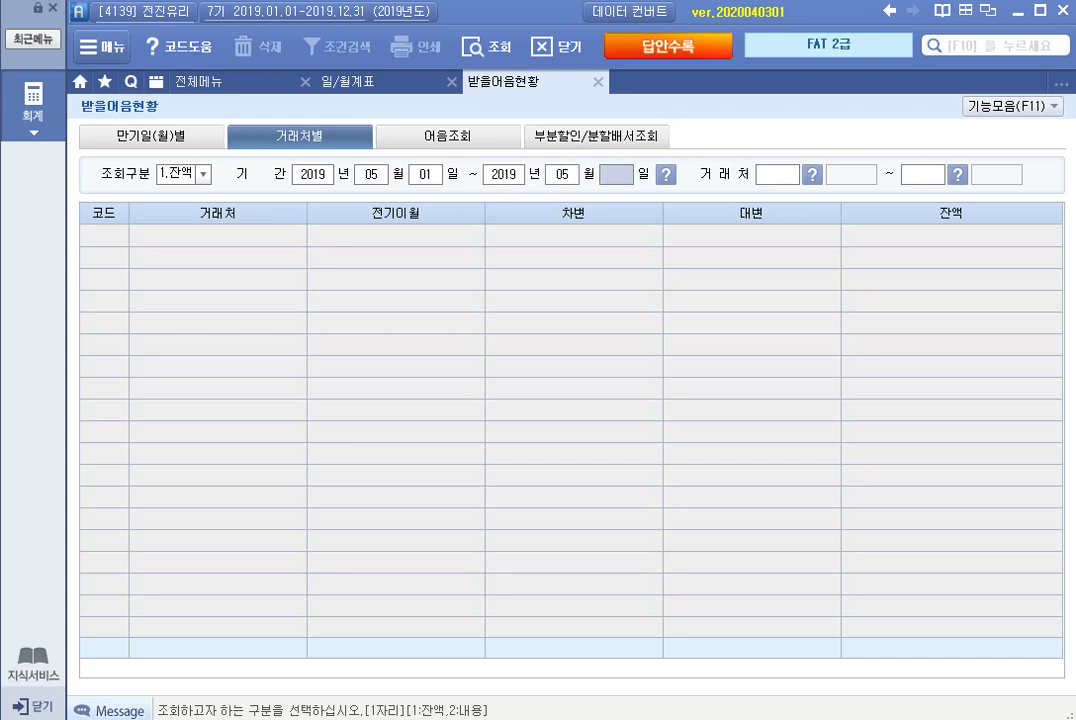
type("31")
key("Return")
key("Return")
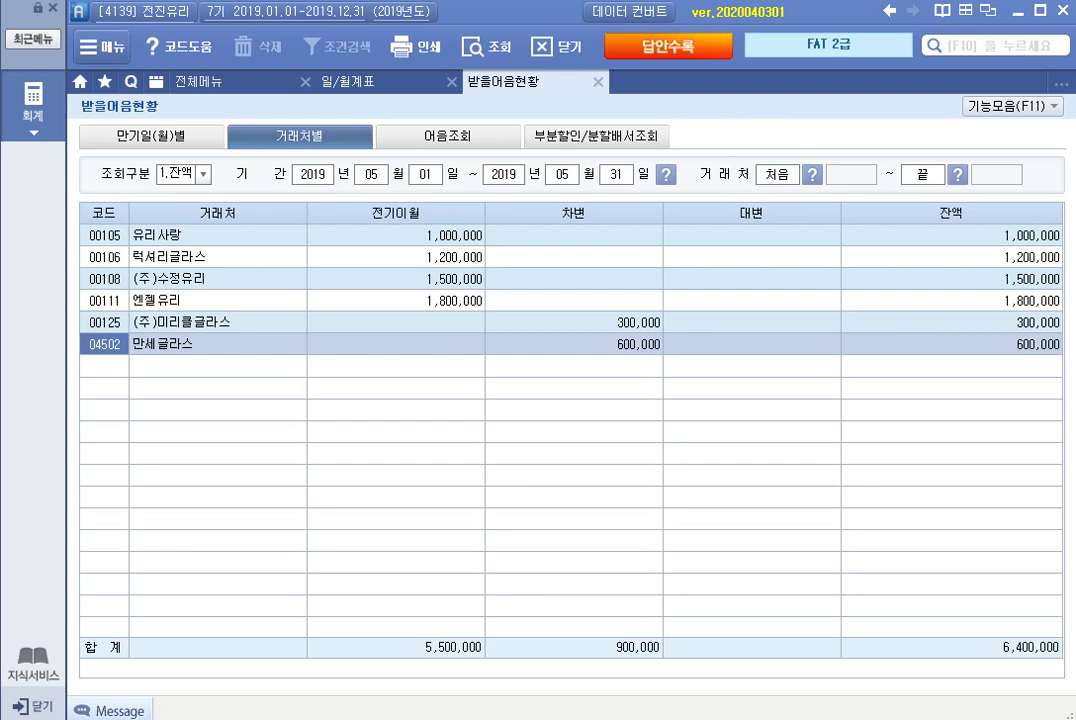
Review customer balances: 00105 1,000,000, 00106 1,200,000, 00108 1,500,000, 00111 1,800,000.
left_click(153, 136)
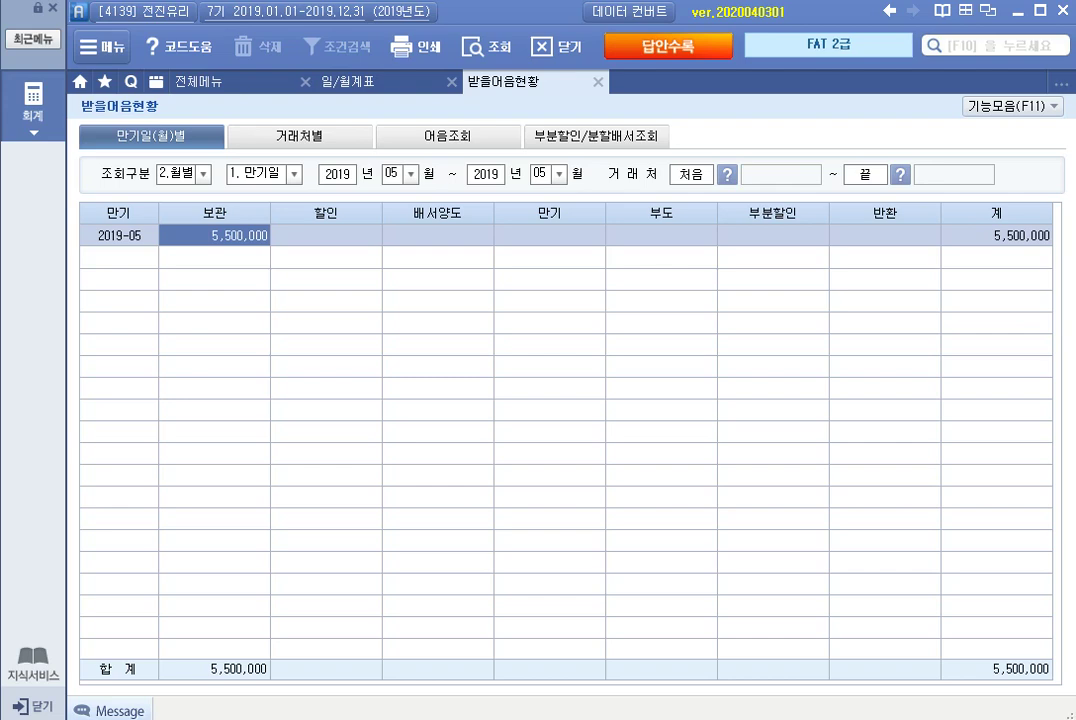
left_click(300, 136)
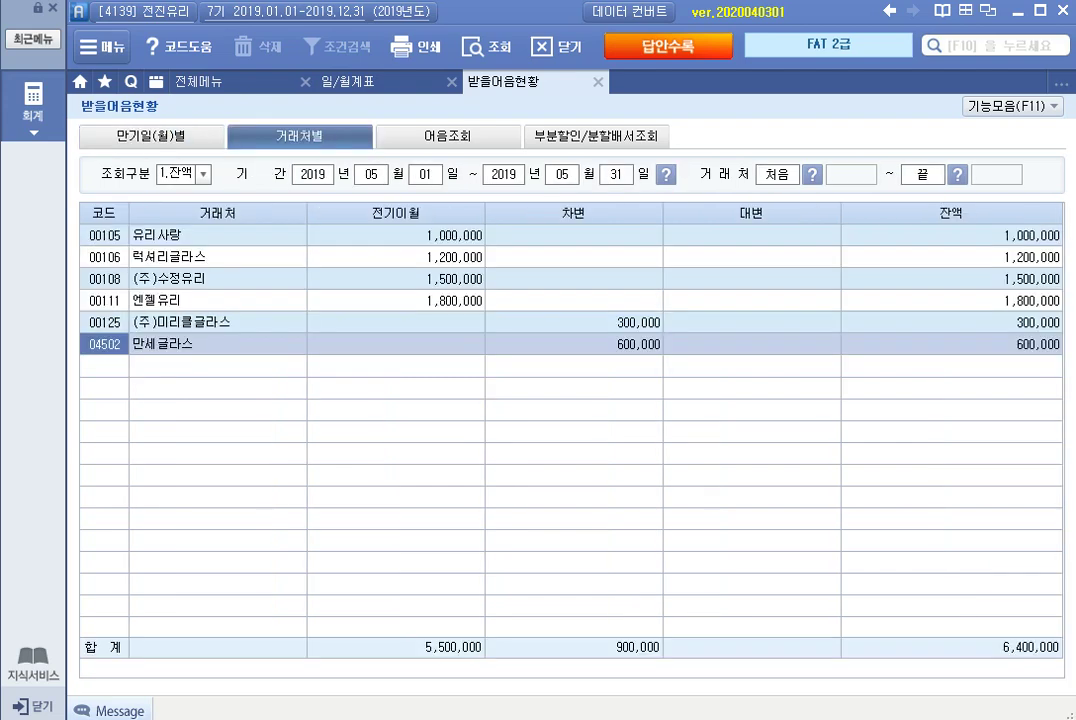
left_click(396, 257)
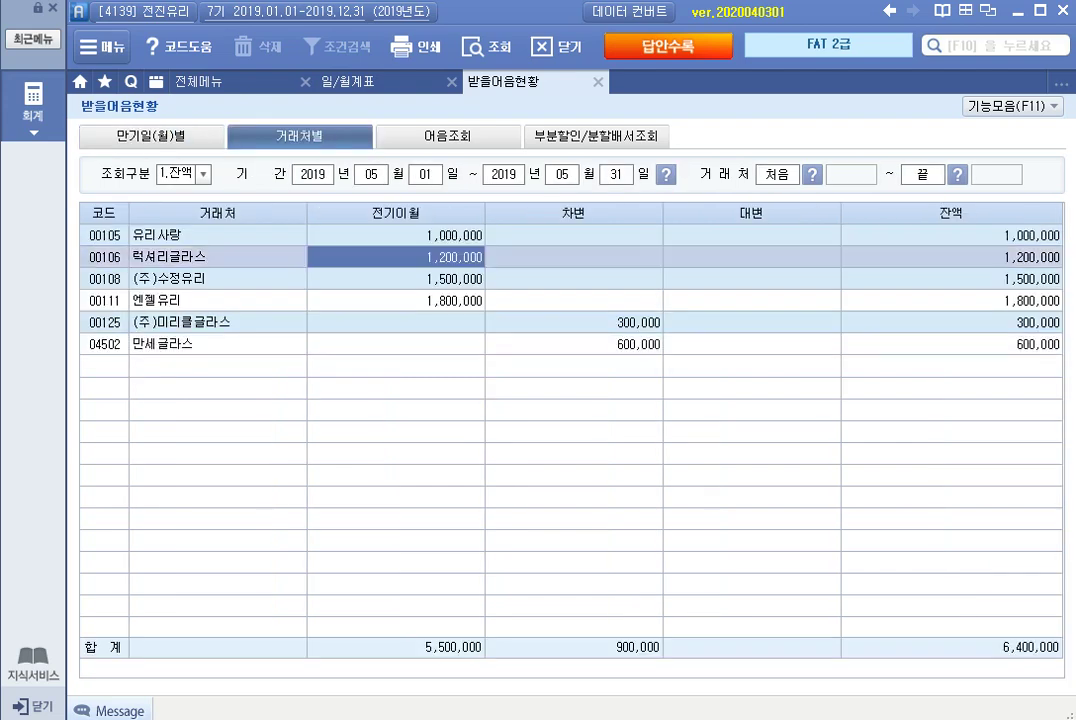
left_click(396, 235)
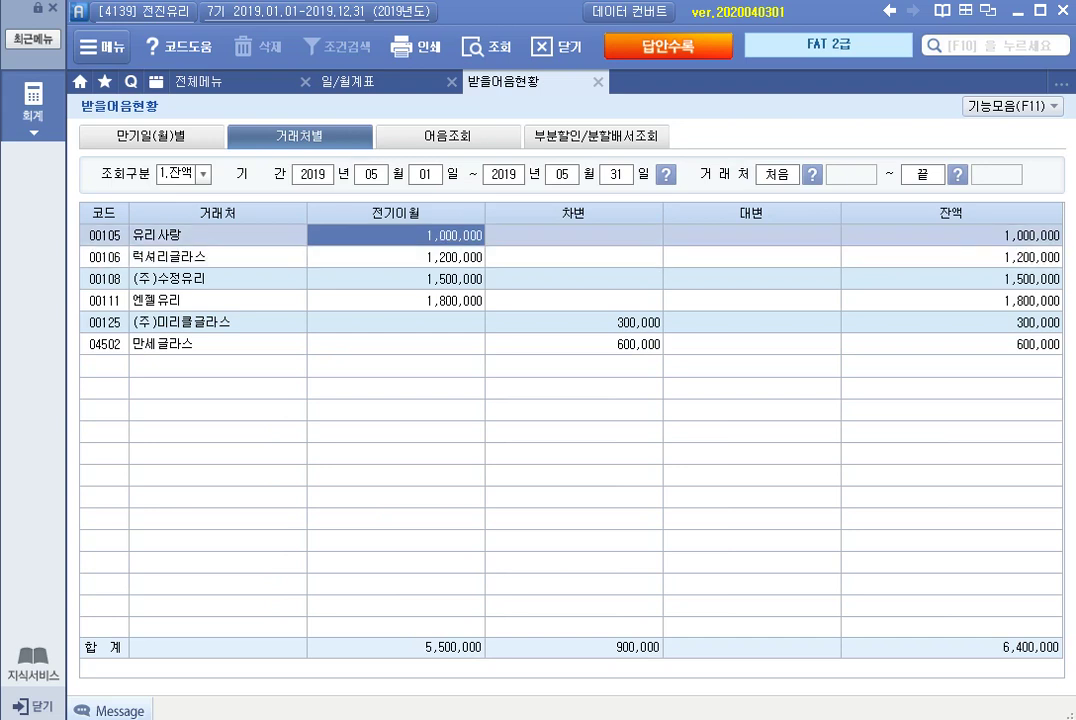
left_click(396, 257)
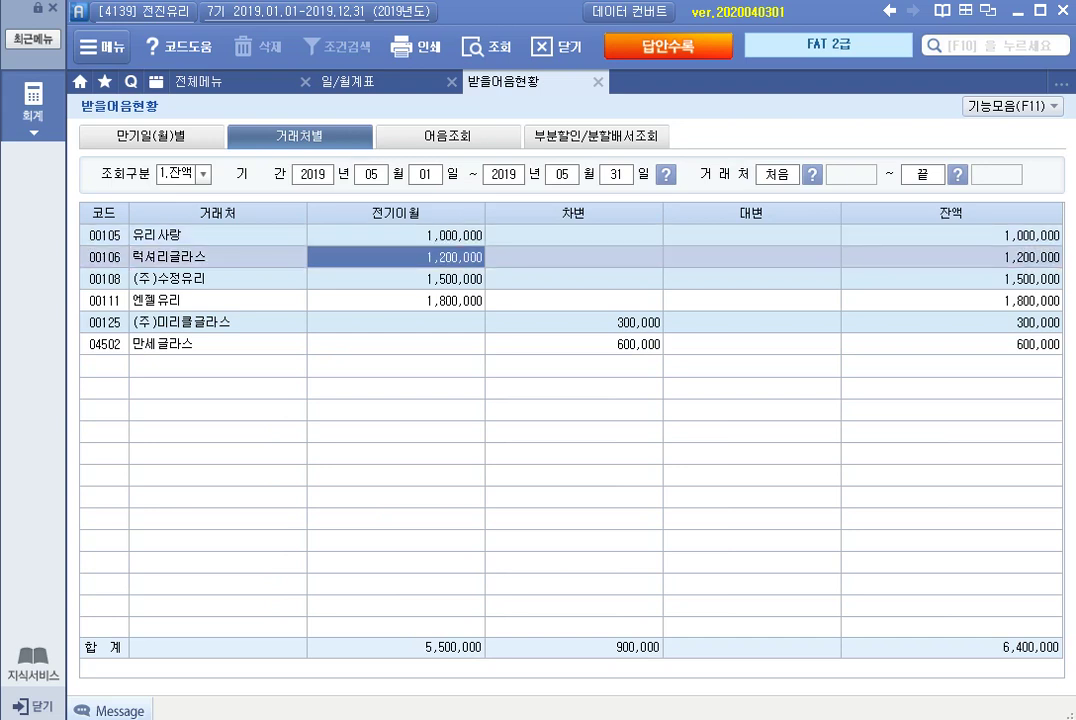
left_click(396, 279)
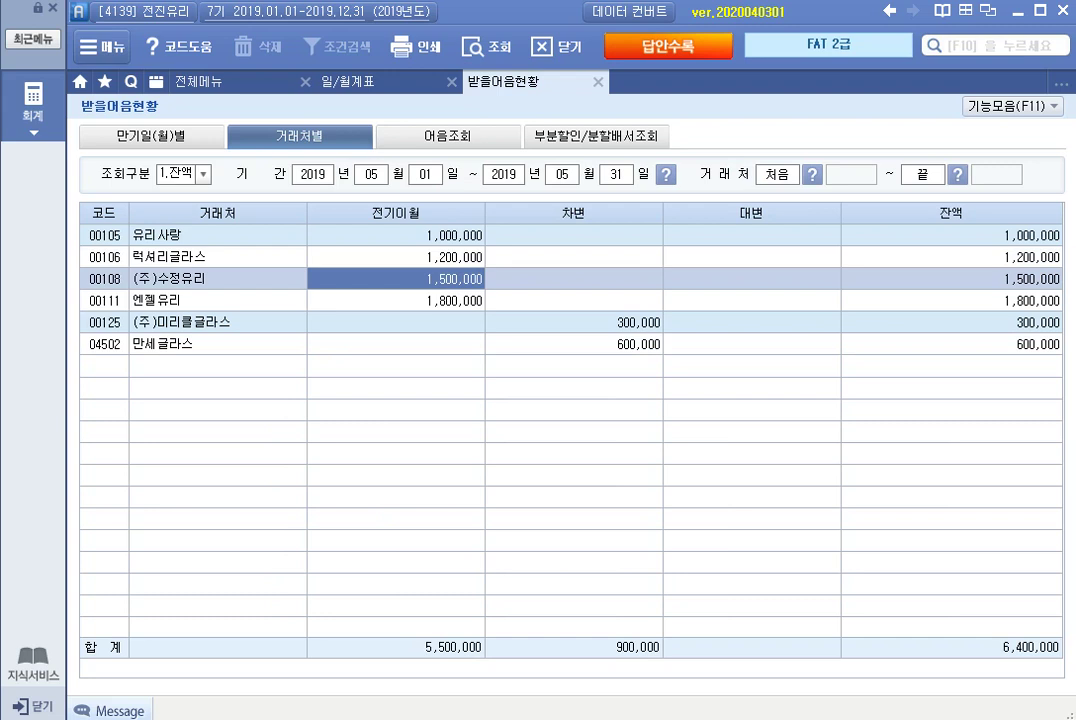
left_click(396, 300)
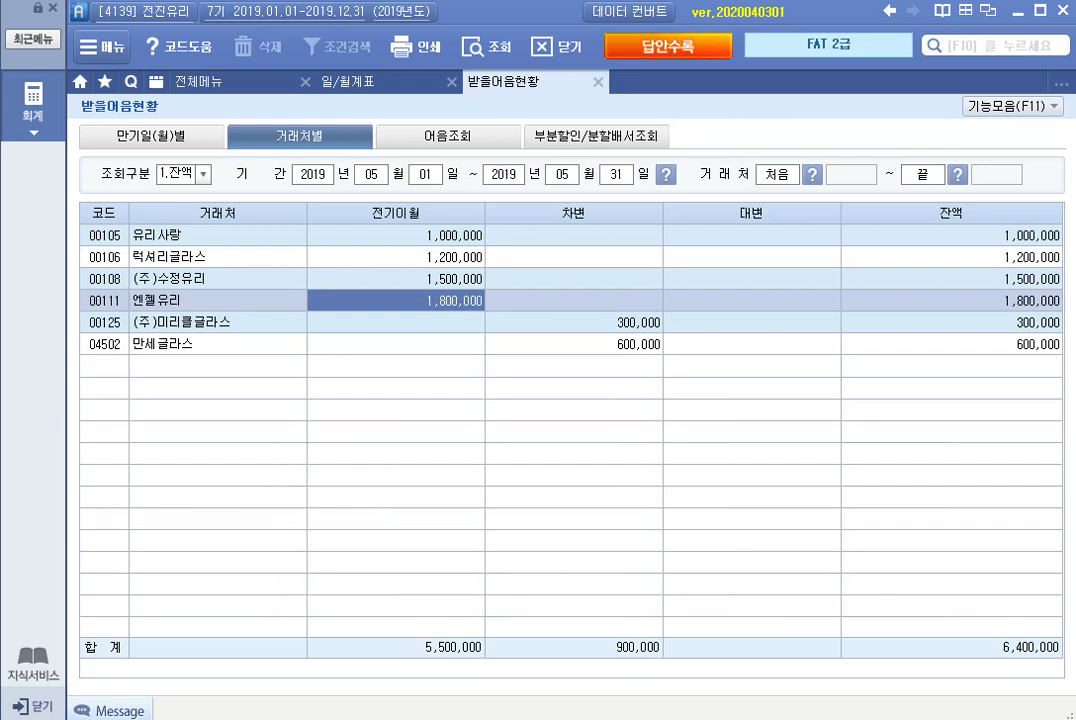
left_click(618, 46)
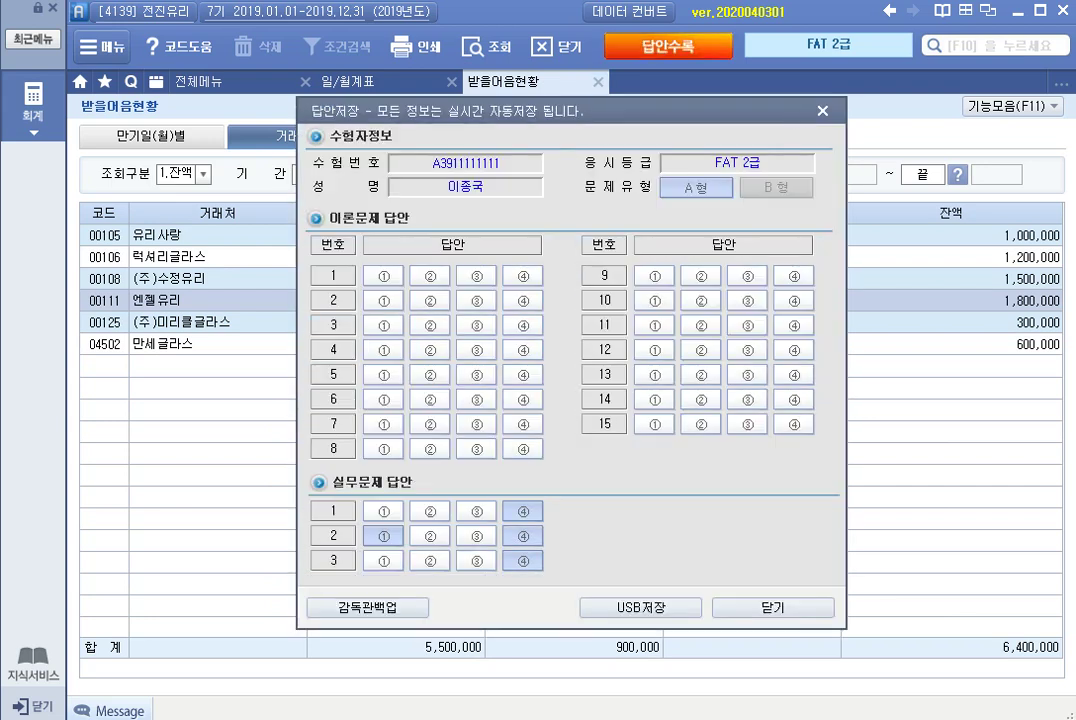
Close the answer window and the 받을어음현황 and 일/월계표 reports, leaving only the full menu.
left_click(773, 608)
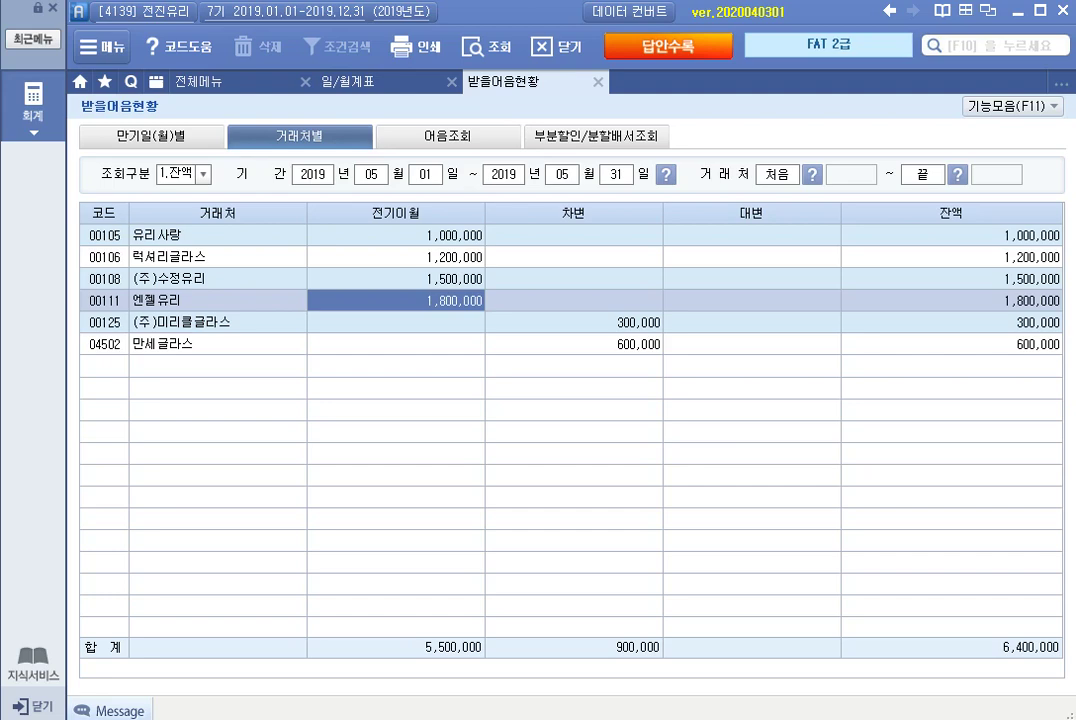
key("Escape")
key("Escape")
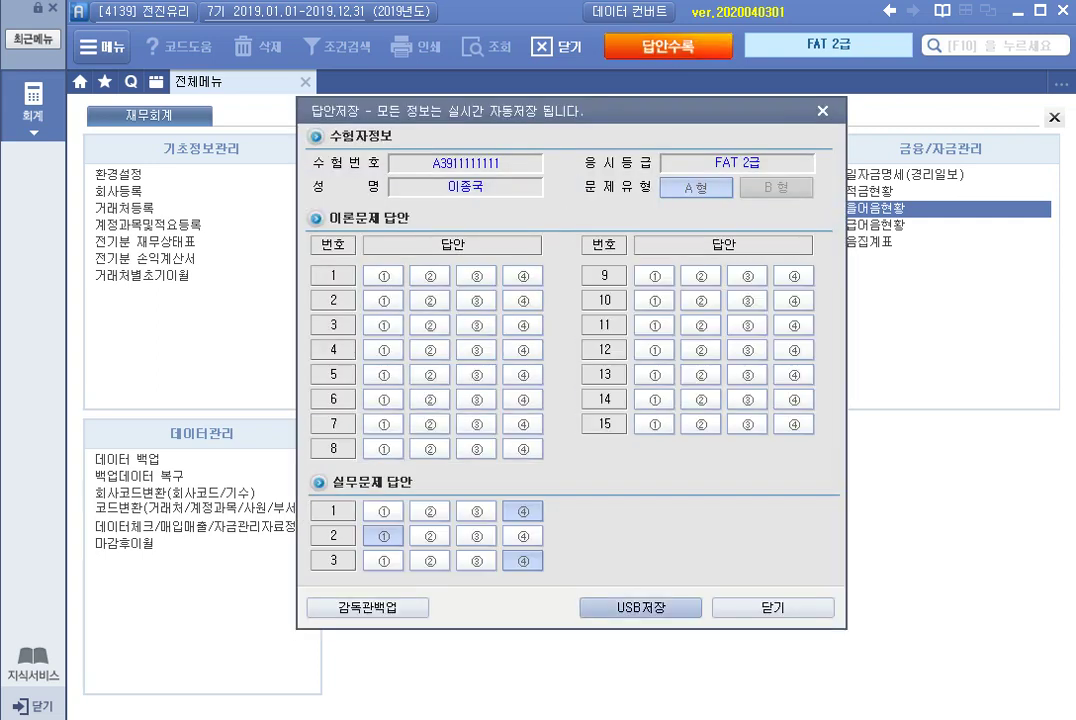
left_click(773, 607)
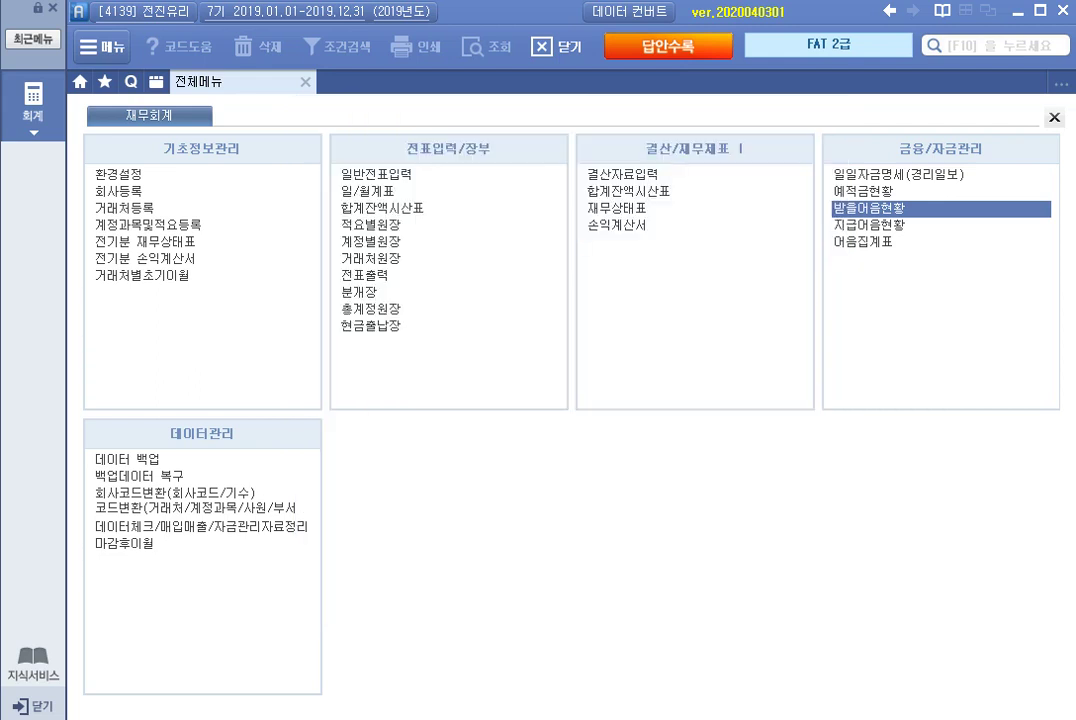